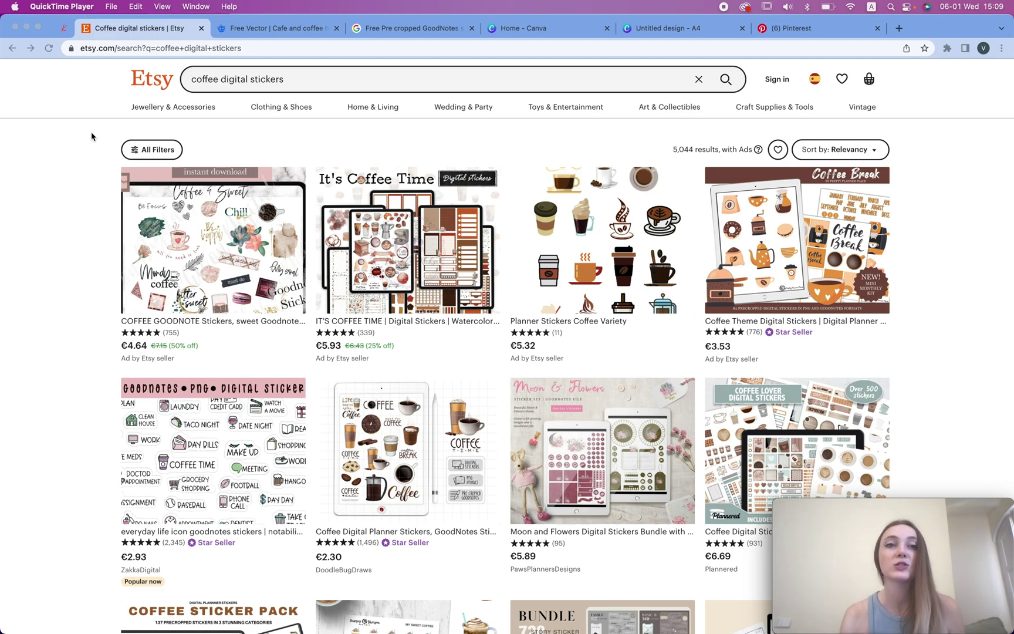
Step: Look over the nude color palette results on Pinterest and the coffee illustration results on Freepik
{"action": "left_click", "coordinate": [804, 31]}
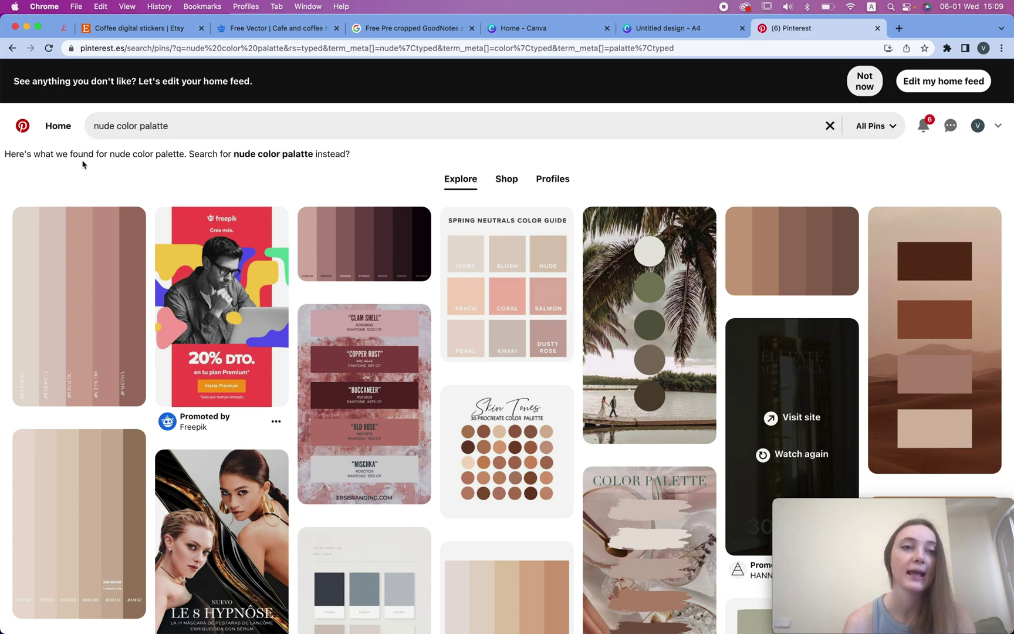
{"action": "mouse_move", "coordinate": [85, 241]}
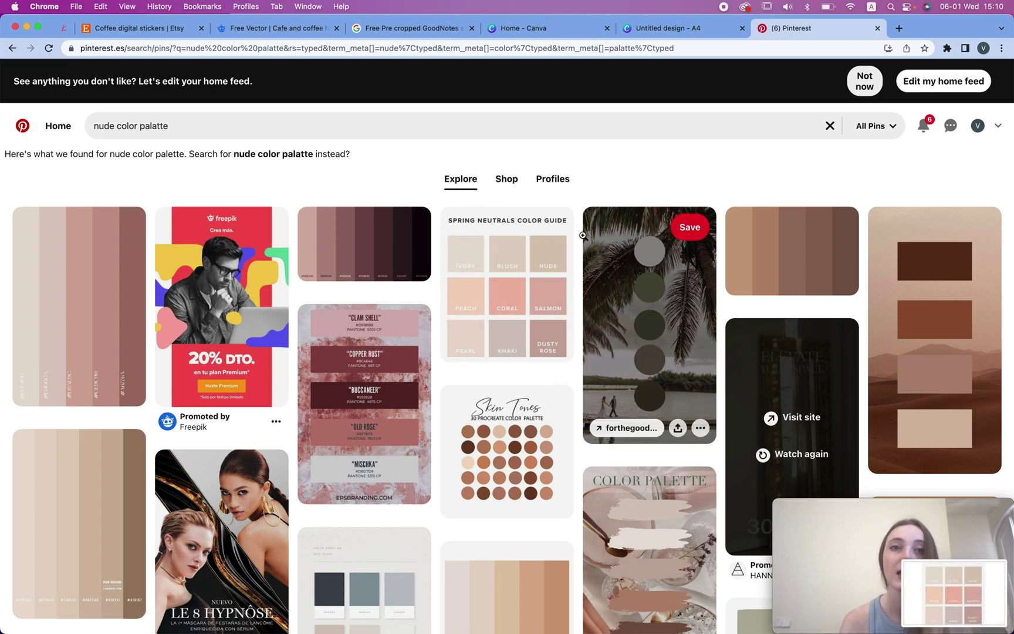
{"action": "left_click", "coordinate": [273, 31]}
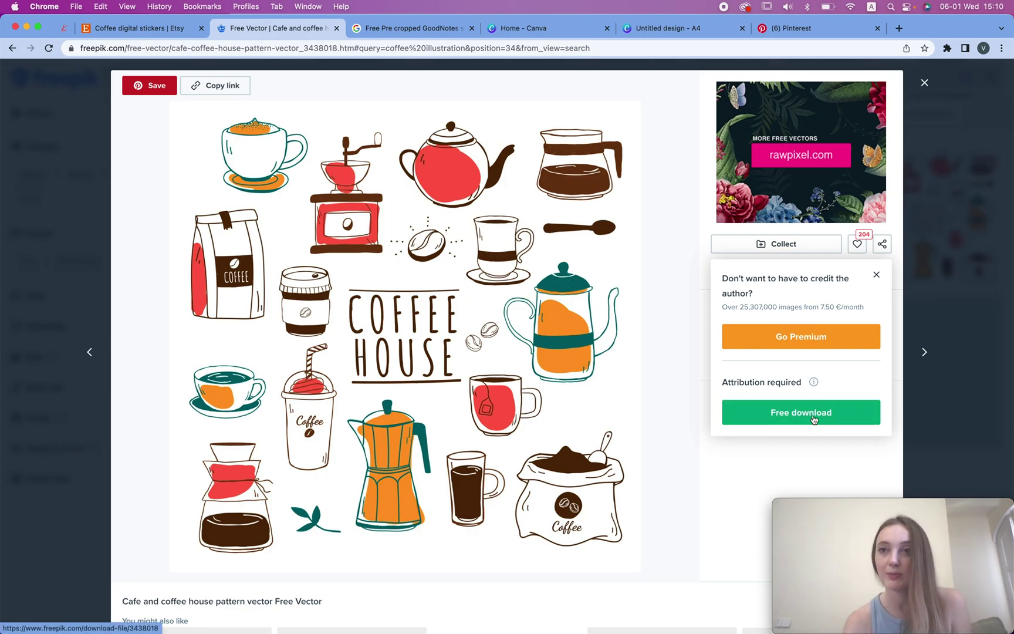
{"action": "left_click", "coordinate": [924, 83]}
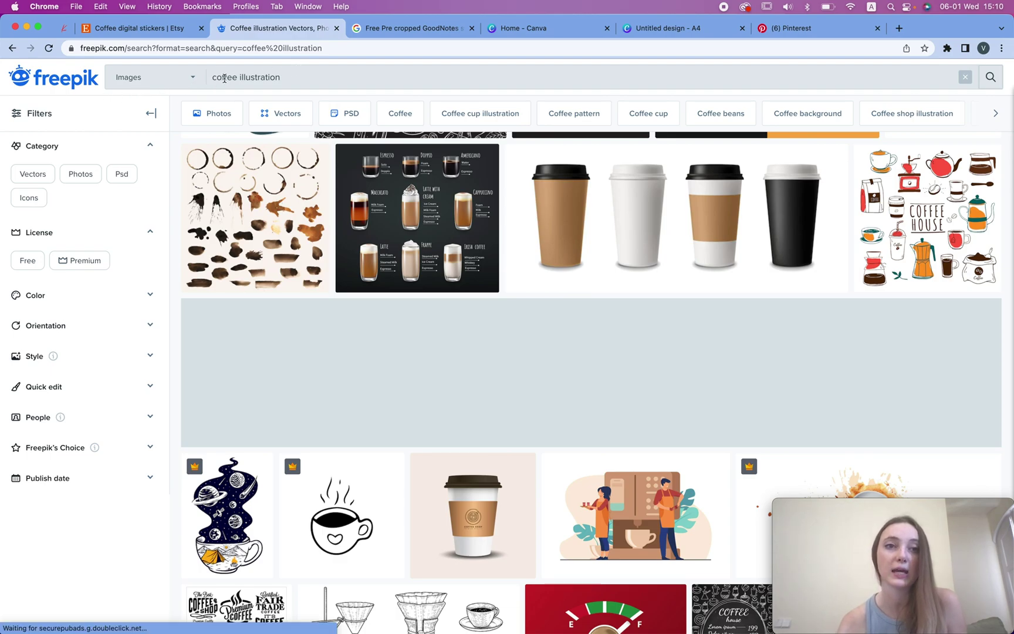
{"action": "scroll", "coordinate": [411, 411], "scroll_direction": "down", "scroll_amount": 10}
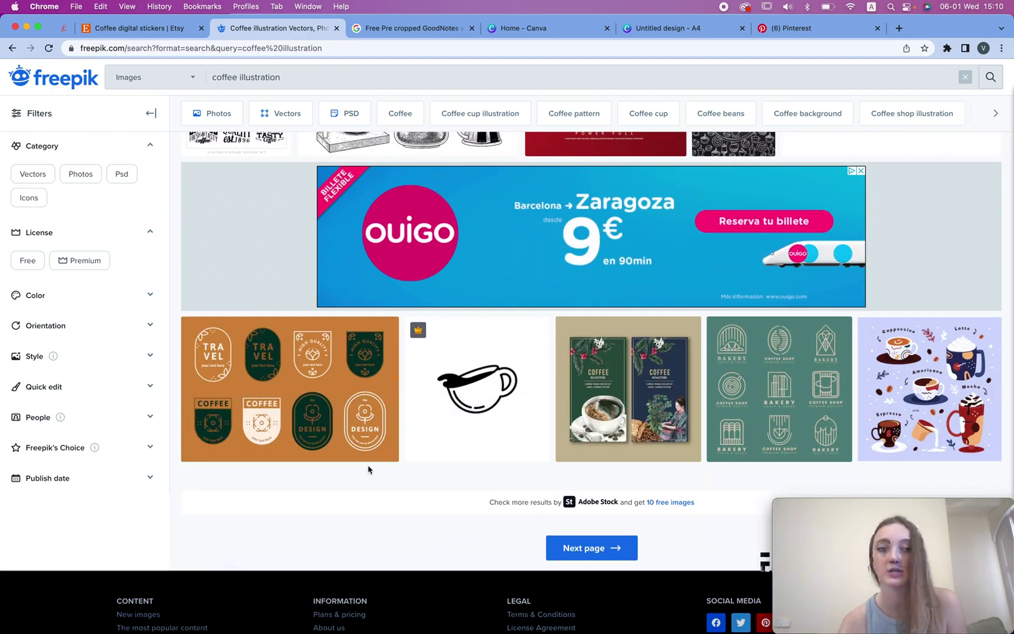
{"action": "mouse_move", "coordinate": [535, 380]}
{"action": "scroll", "coordinate": [536, 381], "scroll_direction": "down", "scroll_amount": 5}
{"action": "scroll", "coordinate": [537, 381], "scroll_direction": "up", "scroll_amount": 3}
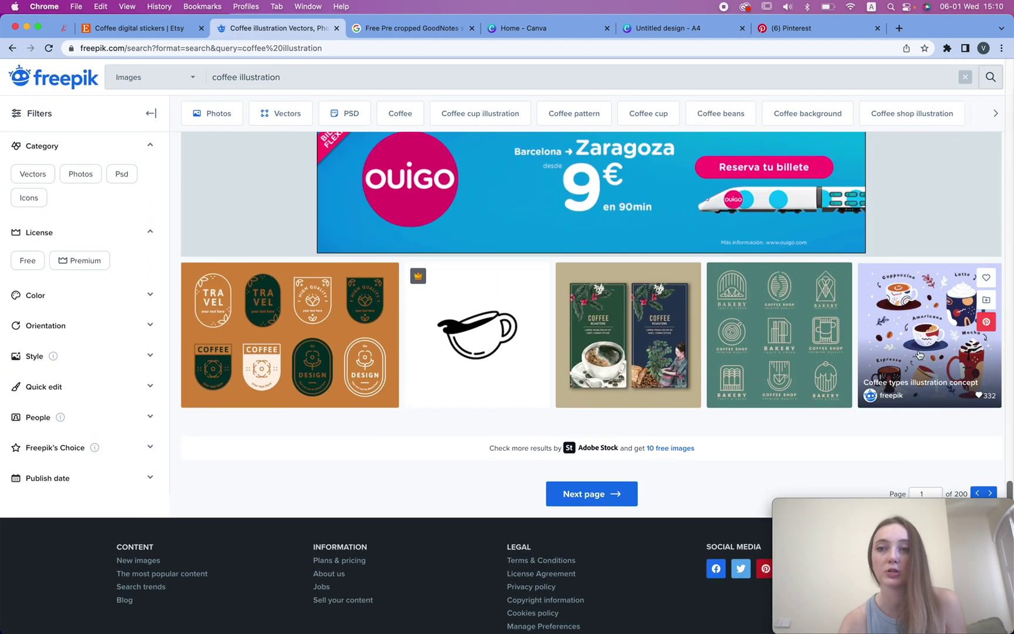
{"action": "scroll", "coordinate": [718, 246], "scroll_direction": "up", "scroll_amount": 10}
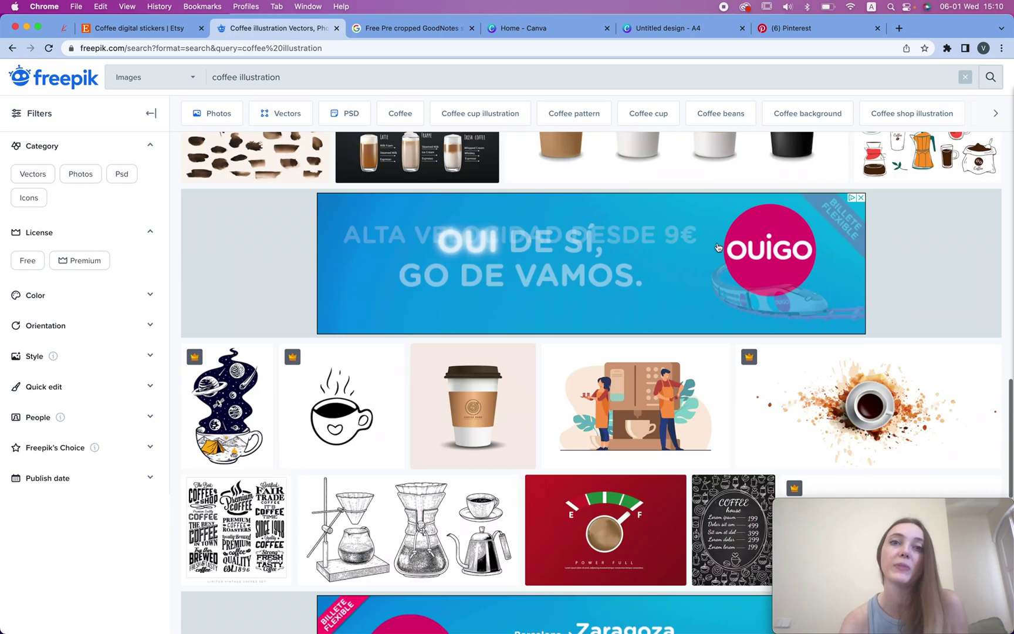
Step: Switch to Canva, look up the A4 Document format on its home page, and return to the blank A4 design
{"action": "left_click", "coordinate": [673, 29]}
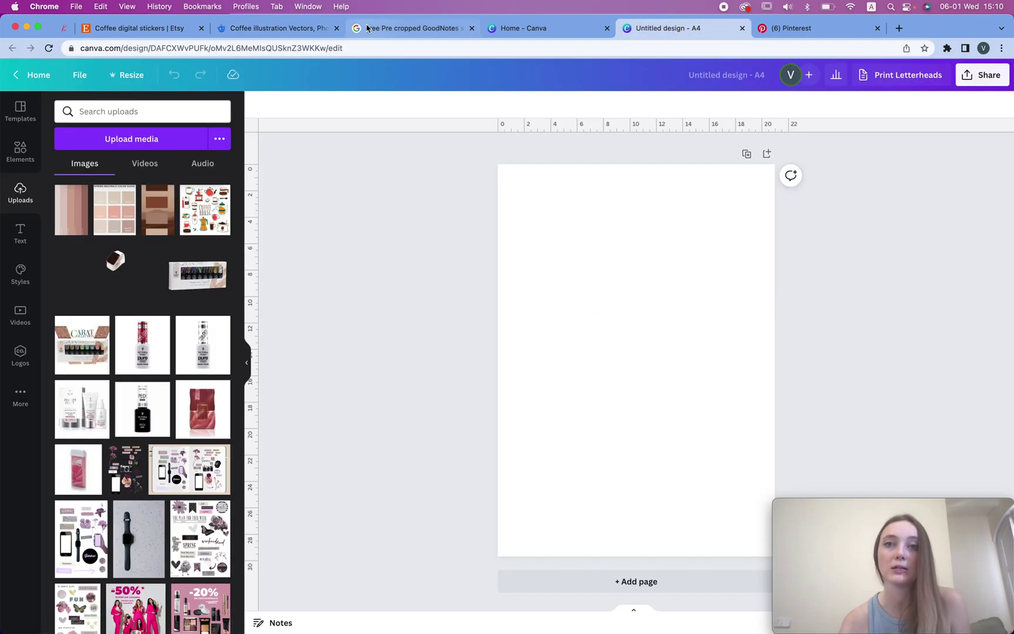
{"action": "left_click", "coordinate": [557, 35]}
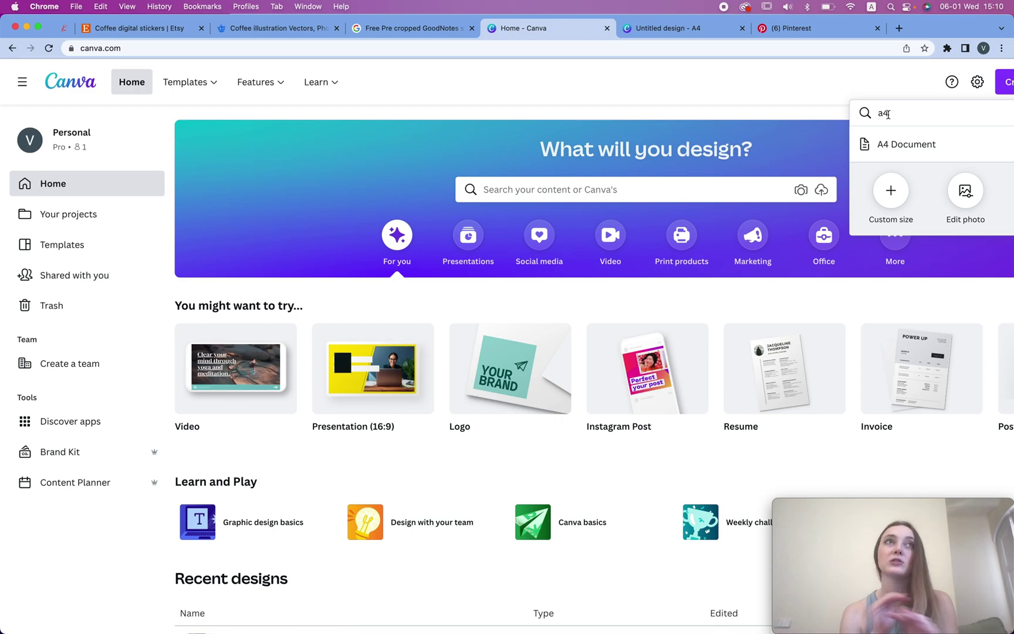
{"action": "left_click", "coordinate": [700, 36]}
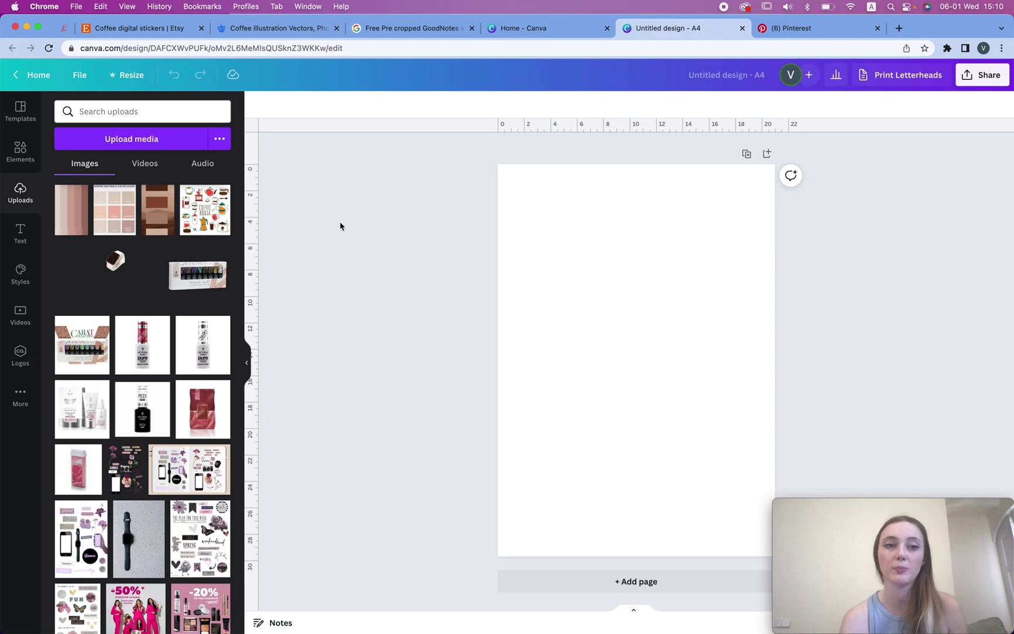
Step: Add the uploaded desert-brown palette image to the page and place a square shape at its upper-right corner
{"action": "left_click", "coordinate": [158, 210]}
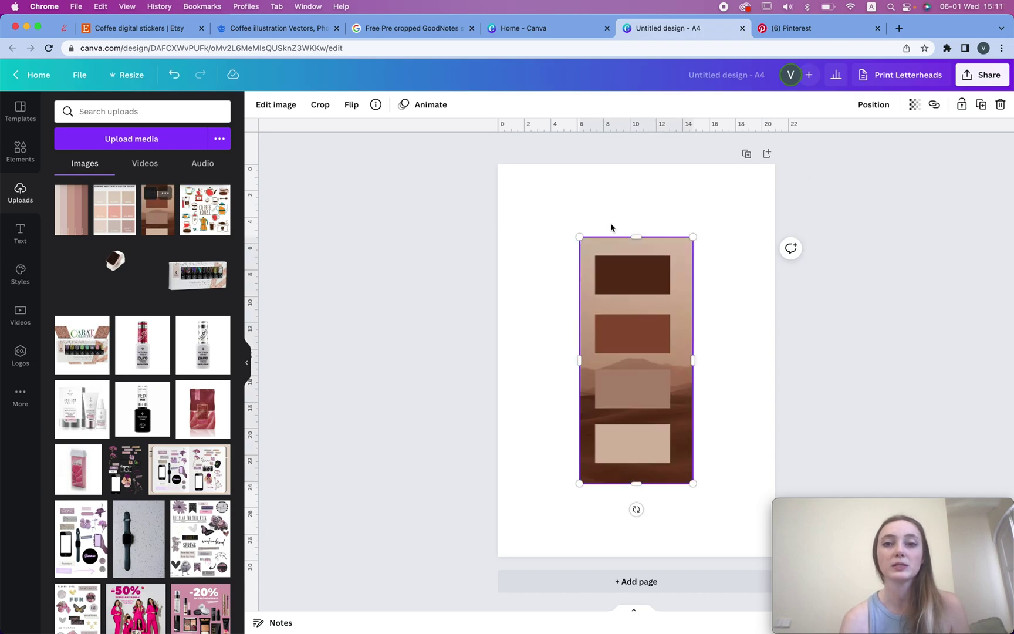
{"action": "left_click", "coordinate": [591, 217]}
{"action": "left_click", "coordinate": [20, 152]}
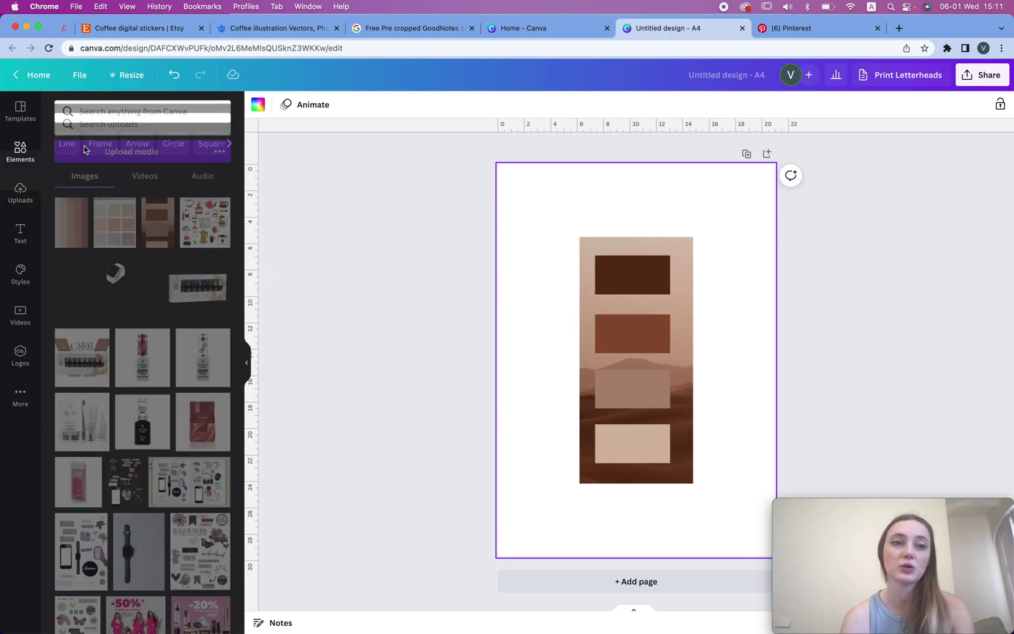
{"action": "left_click", "coordinate": [76, 269]}
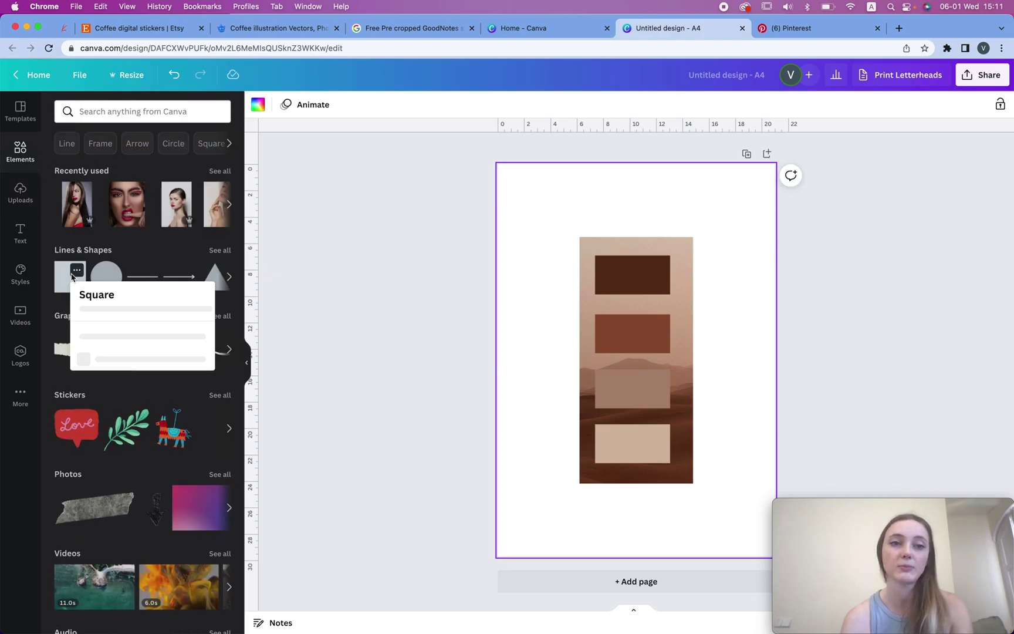
{"action": "left_click", "coordinate": [64, 286]}
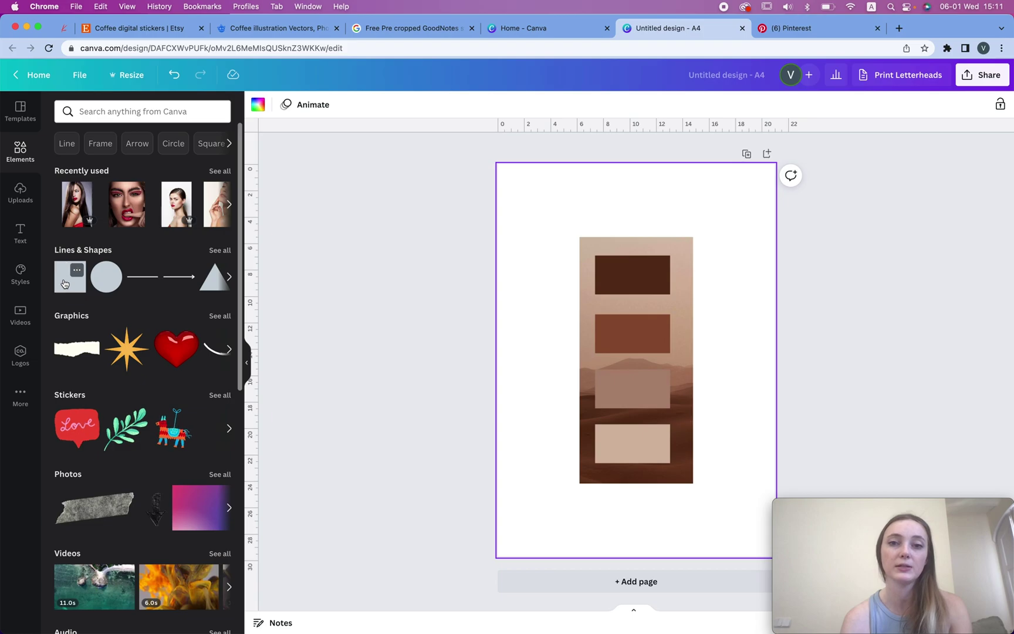
{"action": "left_click", "coordinate": [67, 284]}
{"action": "left_click_drag", "start_coordinate": [638, 353], "coordinate": [719, 230]}
Step: Fill the square with the dark brown #5C2F18 sampled from the palette image's top swatch
{"action": "left_click", "coordinate": [318, 105]}
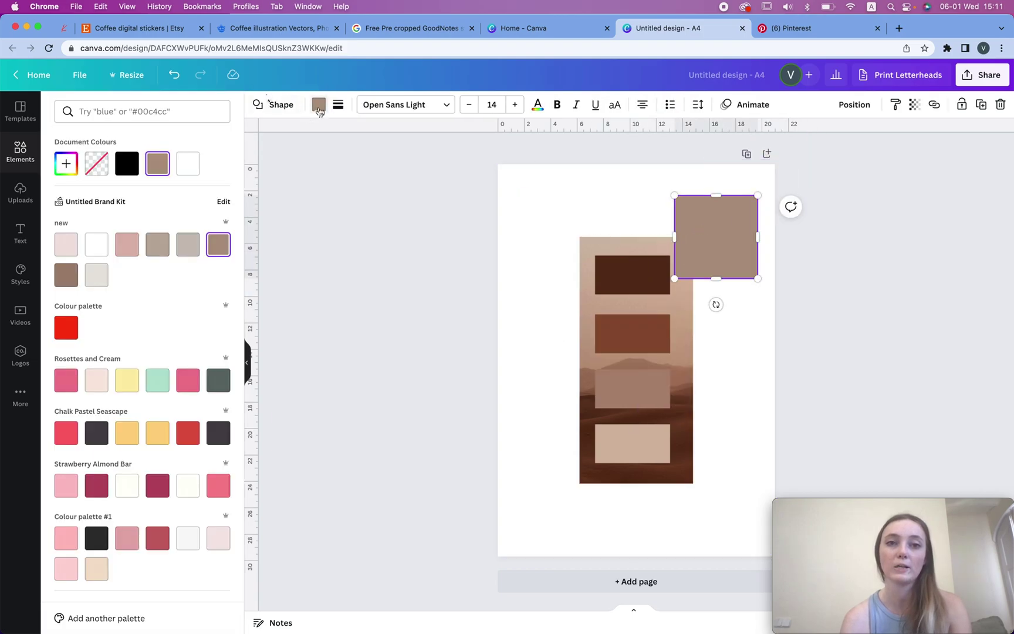
{"action": "scroll", "coordinate": [188, 258], "scroll_direction": "down", "scroll_amount": 4}
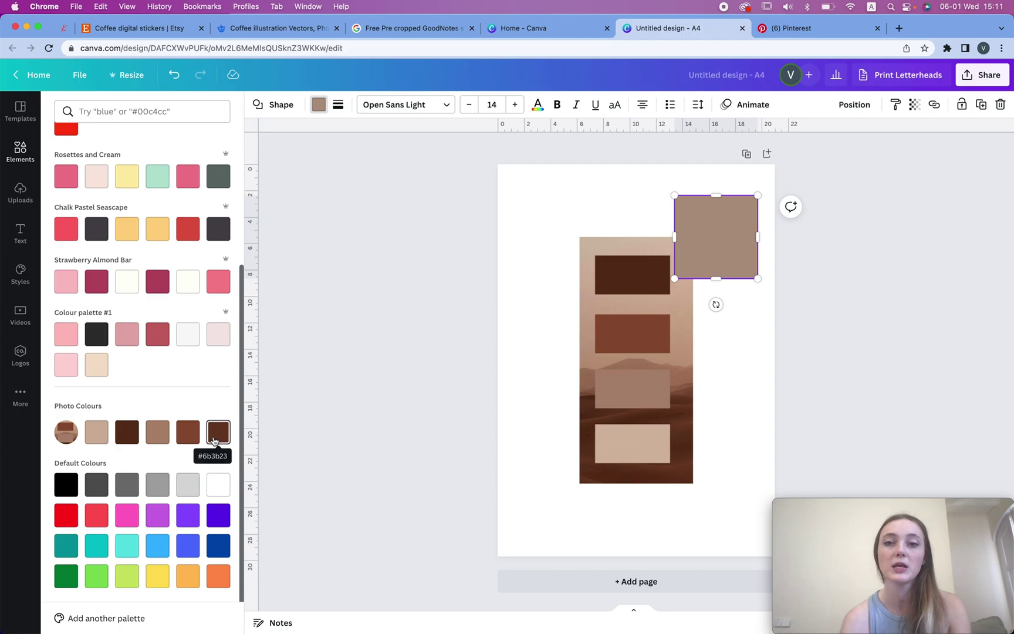
{"action": "scroll", "coordinate": [202, 420], "scroll_direction": "up", "scroll_amount": 5}
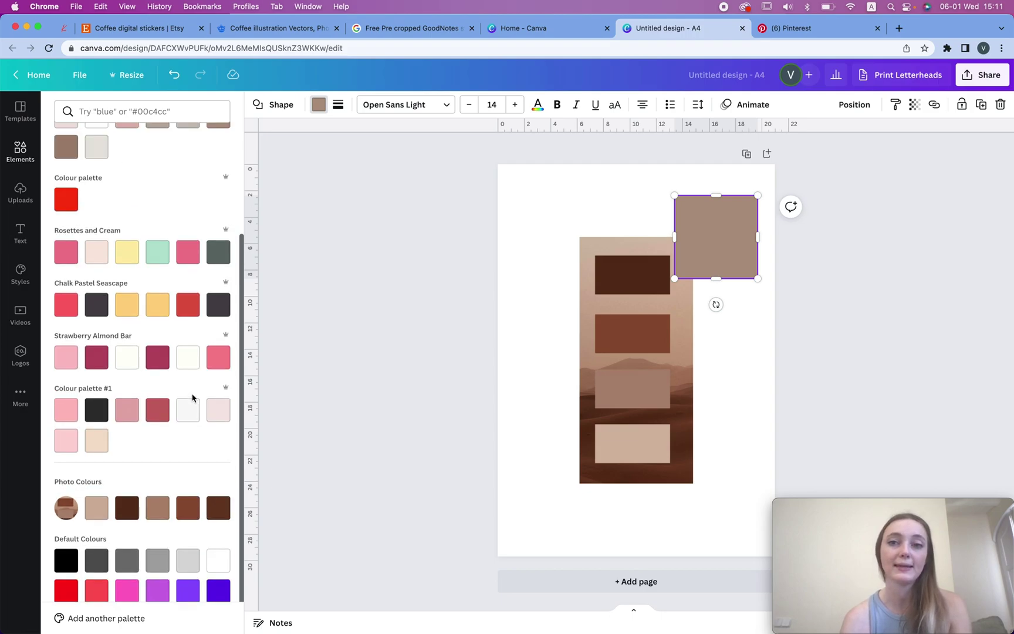
{"action": "left_click", "coordinate": [66, 164]}
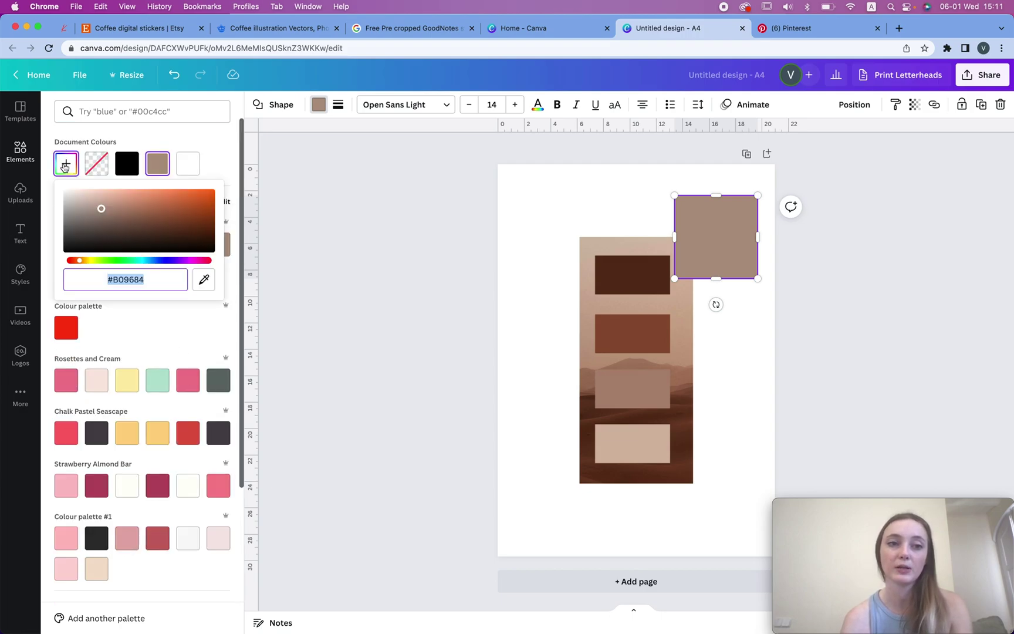
{"action": "left_click", "coordinate": [206, 279]}
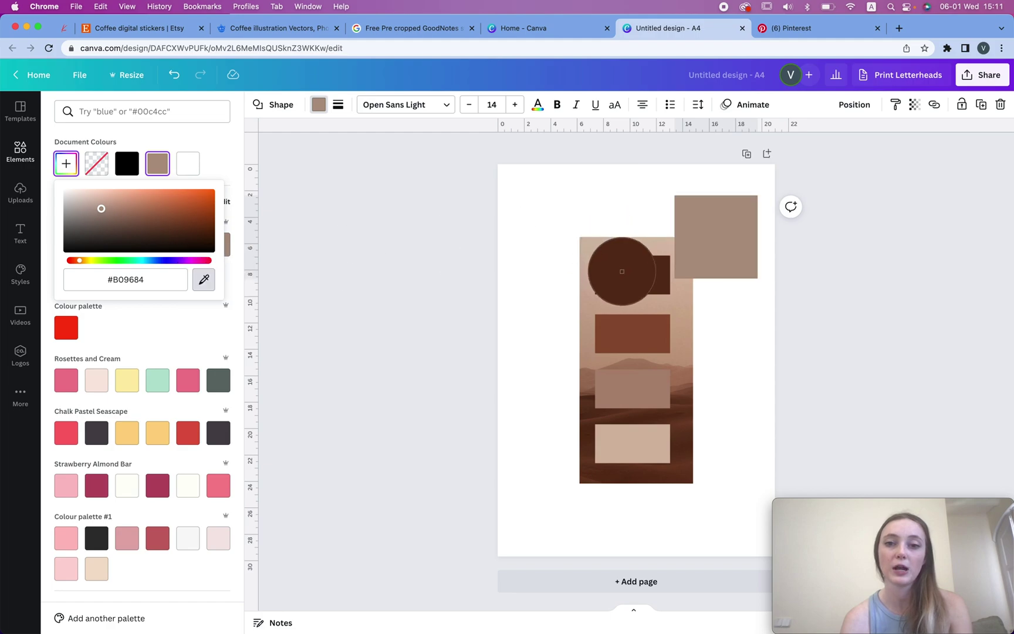
{"action": "left_click", "coordinate": [626, 273]}
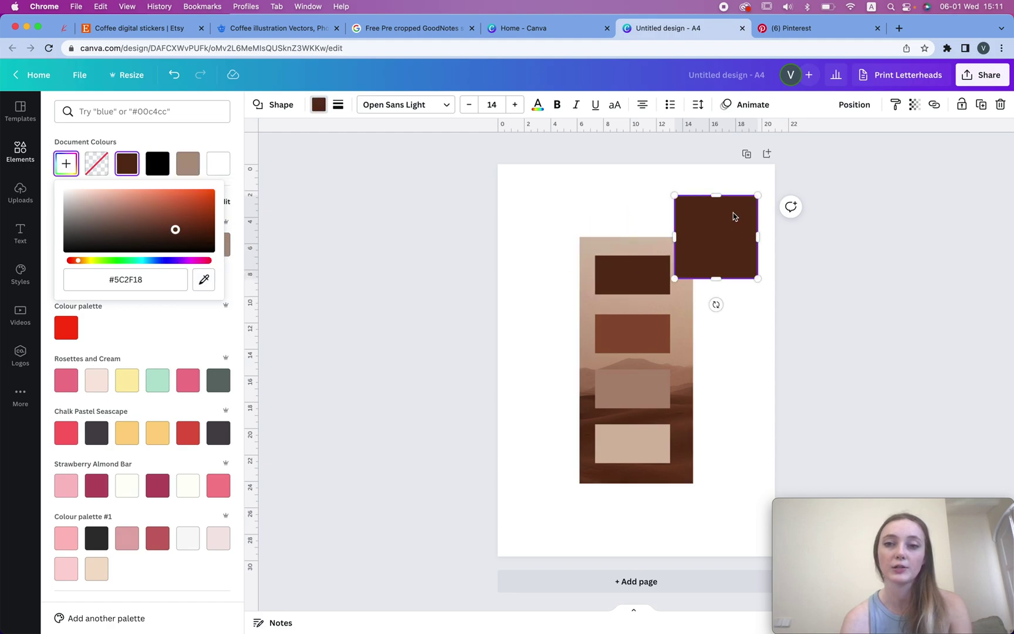
Step: Duplicate the dark brown square directly below and fill the copy with beige #D4B9A6 sampled from the palette's bottom swatch
{"action": "left_click_drag", "start_coordinate": [718, 229], "coordinate": [719, 324]}
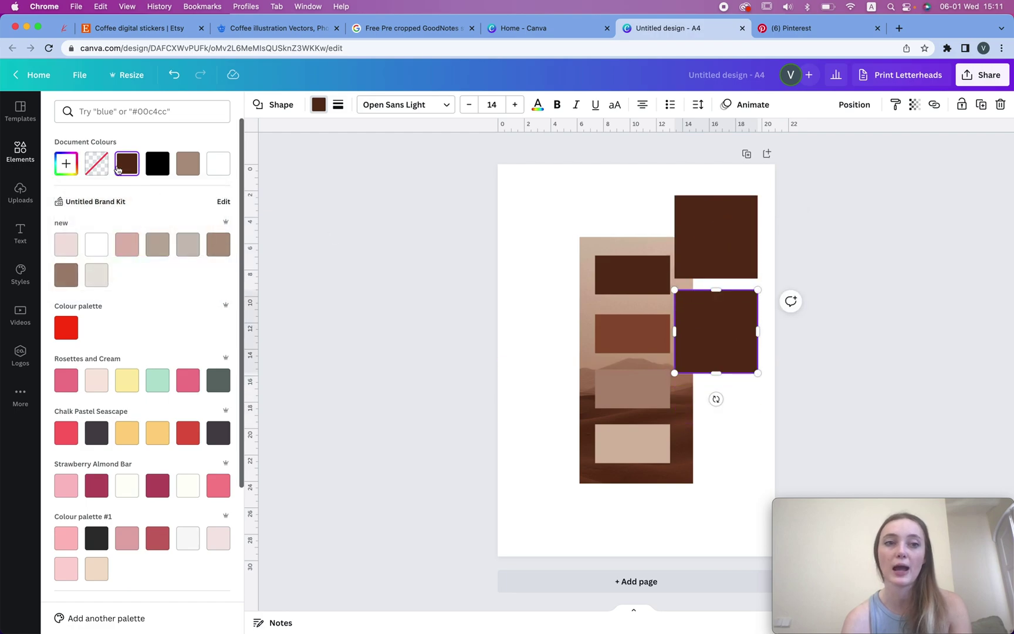
{"action": "left_click", "coordinate": [66, 165]}
{"action": "left_click", "coordinate": [201, 280]}
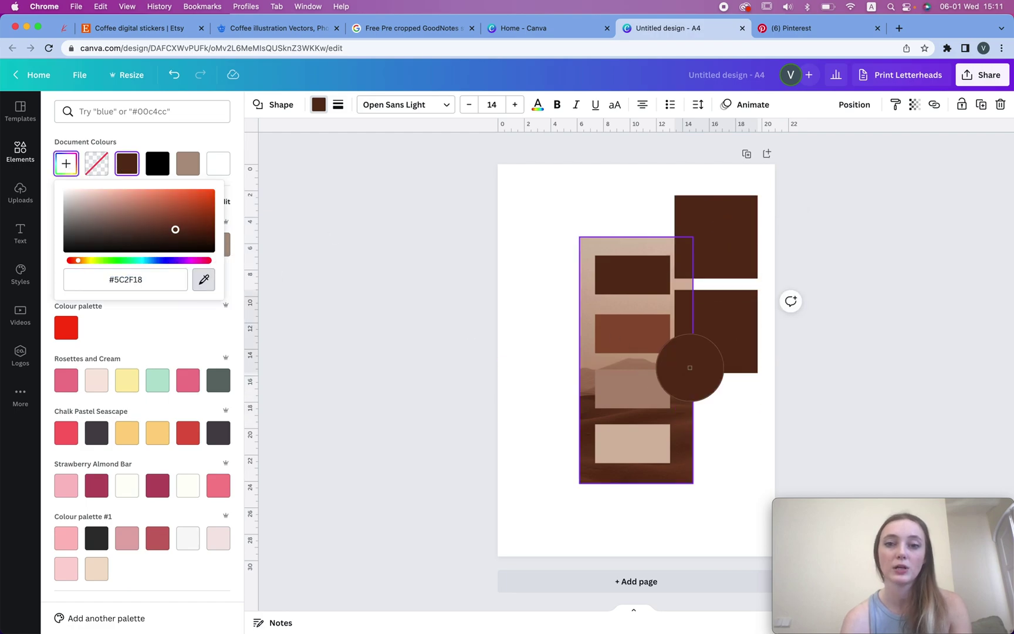
{"action": "left_click", "coordinate": [639, 445]}
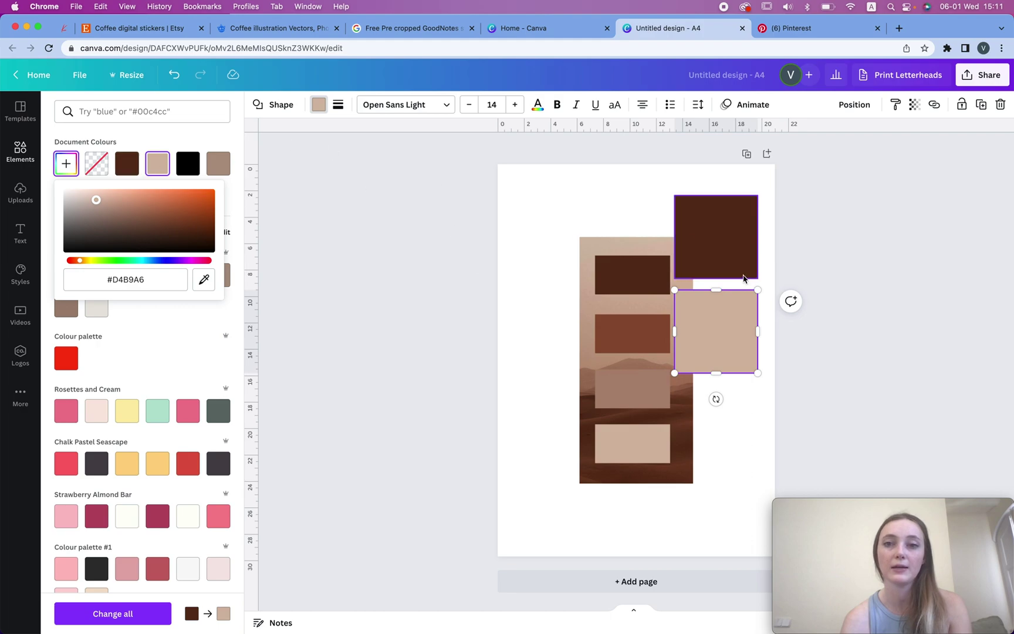
Step: Duplicate the beige square below it and fill the copy with taupe #AF8974 sampled from the palette's third swatch
{"action": "left_click_drag", "start_coordinate": [731, 317], "coordinate": [733, 421]}
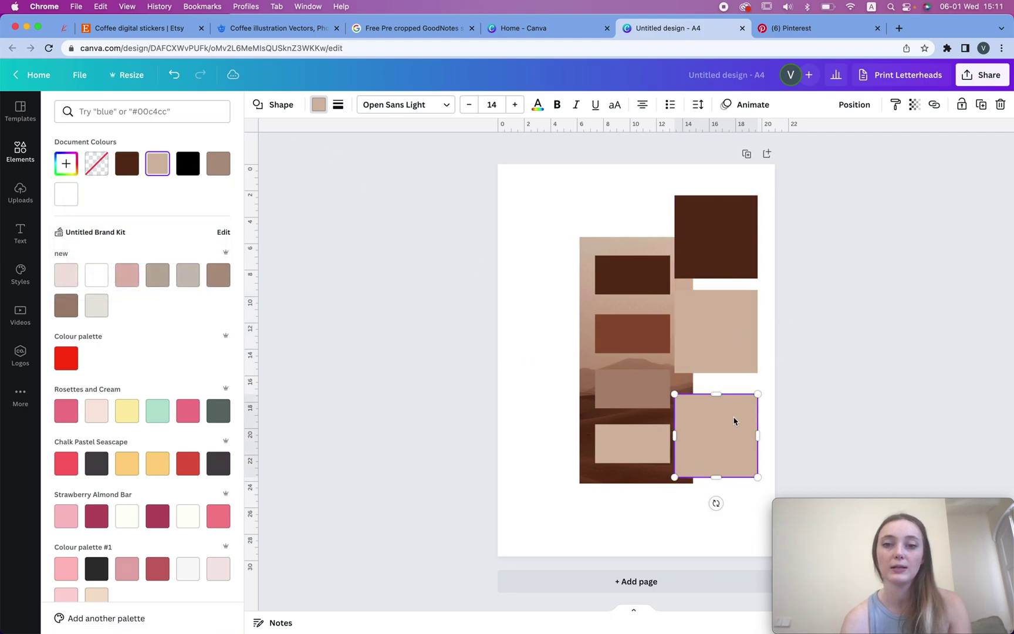
{"action": "left_click", "coordinate": [66, 163]}
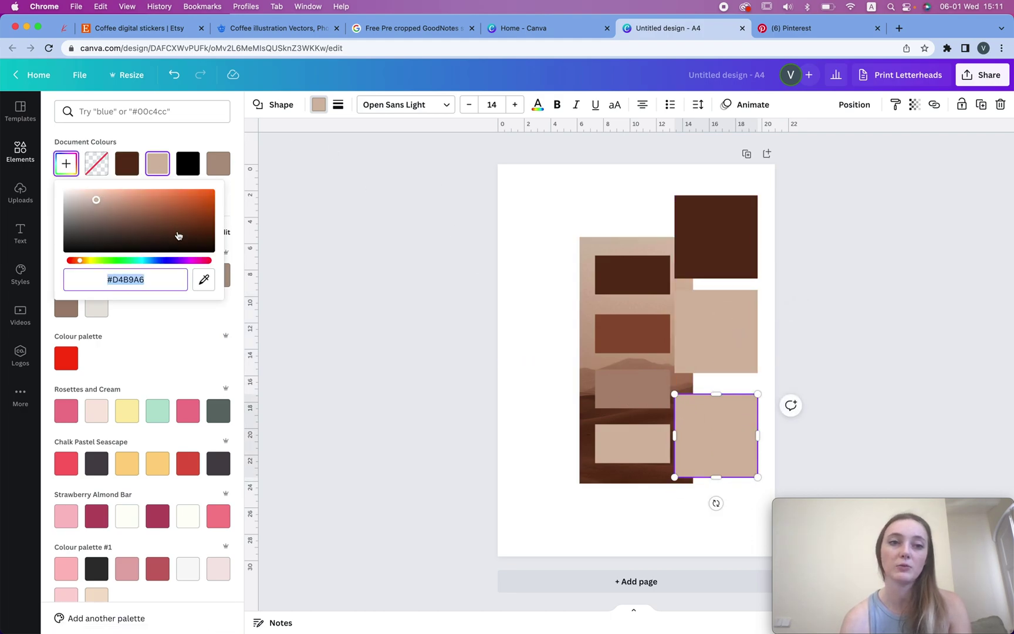
{"action": "left_click", "coordinate": [203, 279]}
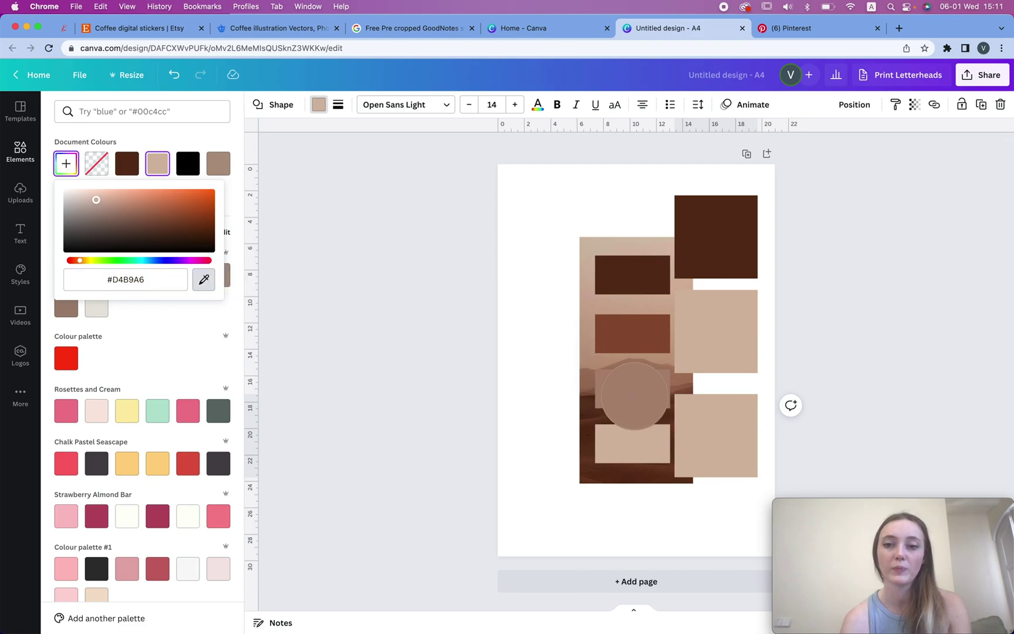
{"action": "left_click", "coordinate": [633, 396]}
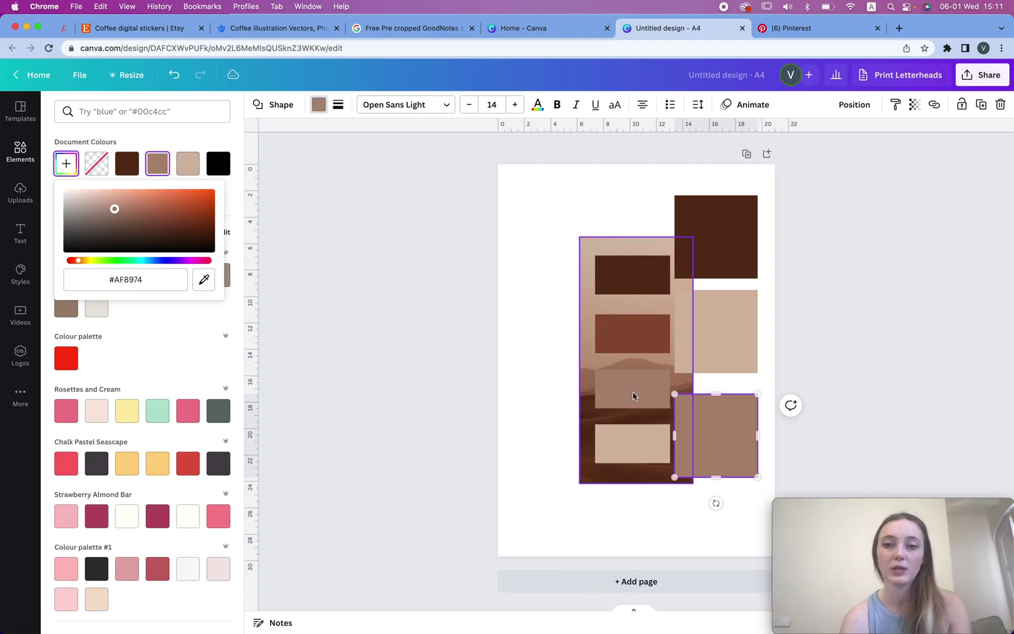
Step: Add a second page and copy the three coloured squares from page 1
{"action": "left_click", "coordinate": [766, 153]}
{"action": "scroll", "coordinate": [684, 244], "scroll_direction": "up", "scroll_amount": 5}
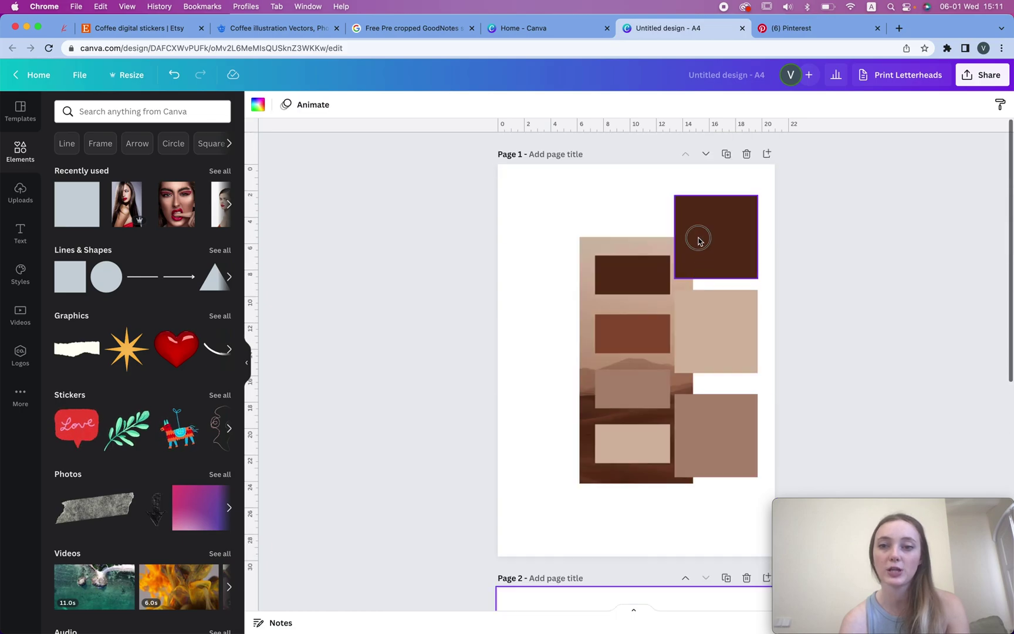
{"action": "left_click", "coordinate": [697, 235]}
{"action": "left_click", "coordinate": [702, 344], "text": "shift"}
{"action": "left_click", "coordinate": [721, 431], "text": "shift"}
{"action": "key", "text": "cmd+c"}
Step: Paste the three squares onto page 2 and place a duplicate column of them beside the first
{"action": "scroll", "coordinate": [721, 431], "scroll_direction": "down", "scroll_amount": 6}
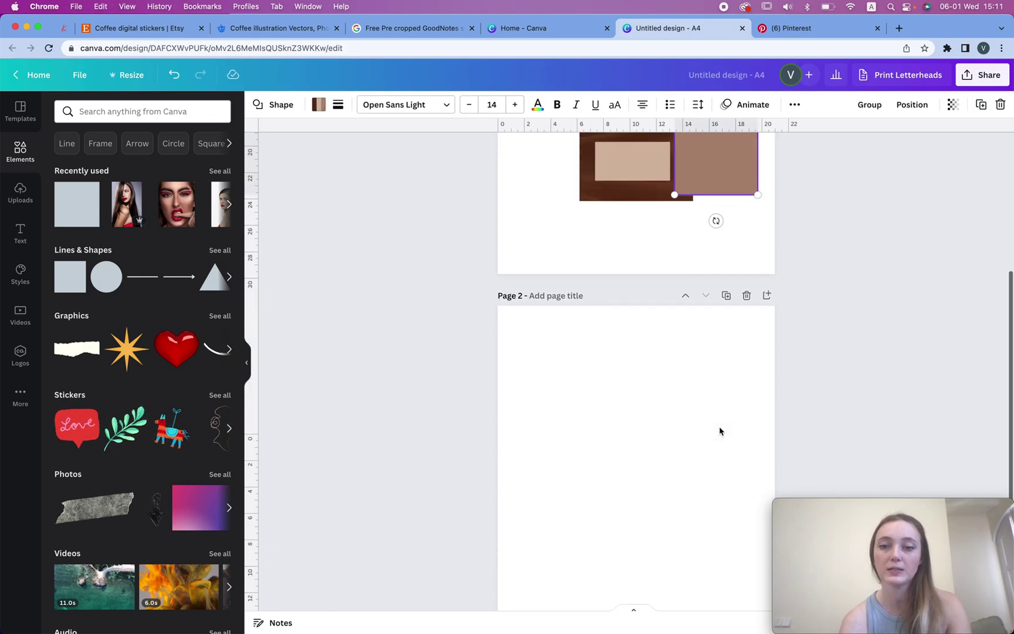
{"action": "left_click", "coordinate": [611, 355]}
{"action": "key", "text": "cmd+v"}
{"action": "left_click_drag", "start_coordinate": [723, 325], "coordinate": [676, 317]}
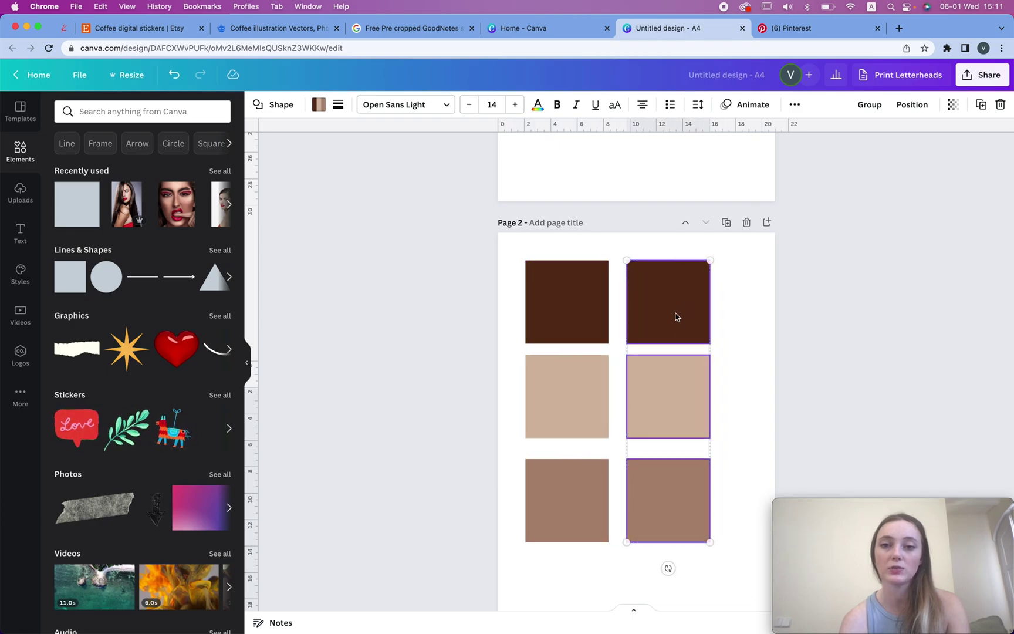
Step: Apply even vertical spacing to all six squares on page 2 together
{"action": "left_click", "coordinate": [464, 351]}
{"action": "left_click_drag", "start_coordinate": [480, 278], "coordinate": [719, 552]}
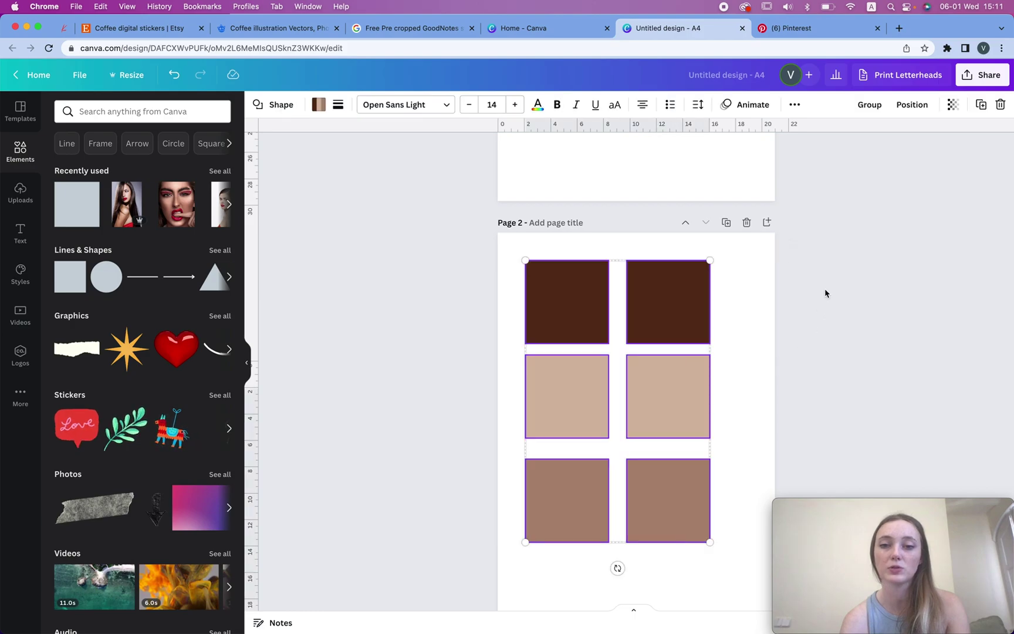
{"action": "left_click", "coordinate": [926, 105]}
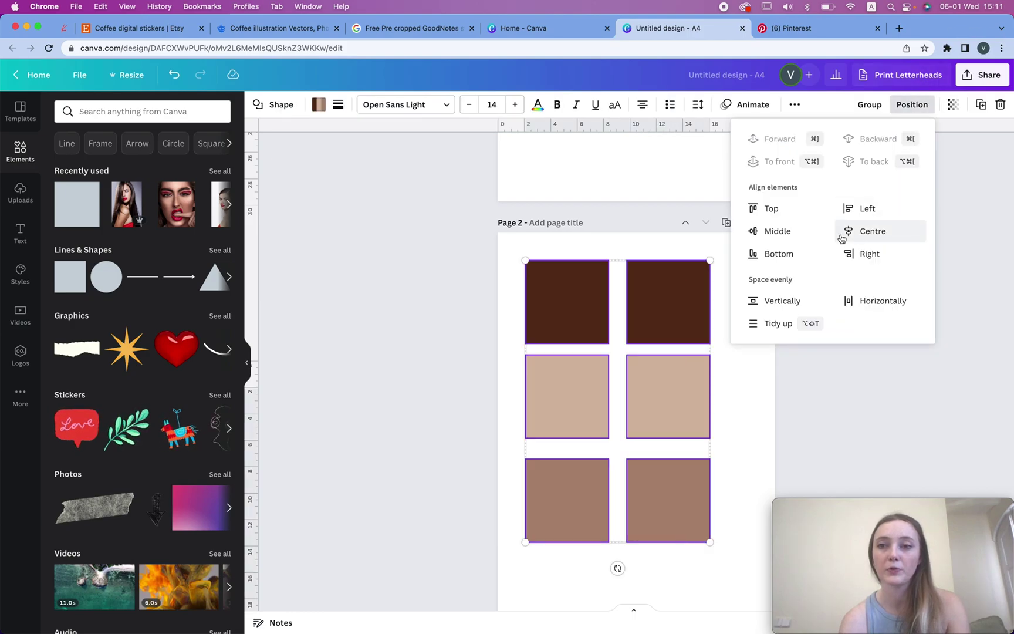
{"action": "left_click", "coordinate": [787, 300]}
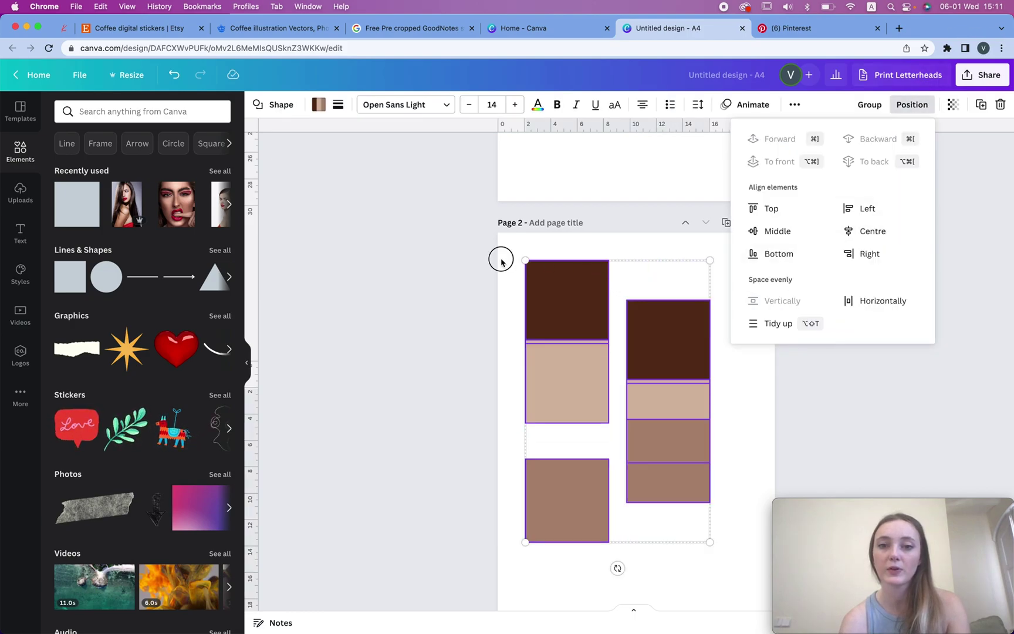
{"action": "left_click", "coordinate": [501, 262]}
Step: Space the three squares in page 2's left column evenly in the vertical direction
{"action": "left_click_drag", "start_coordinate": [537, 239], "coordinate": [563, 600]}
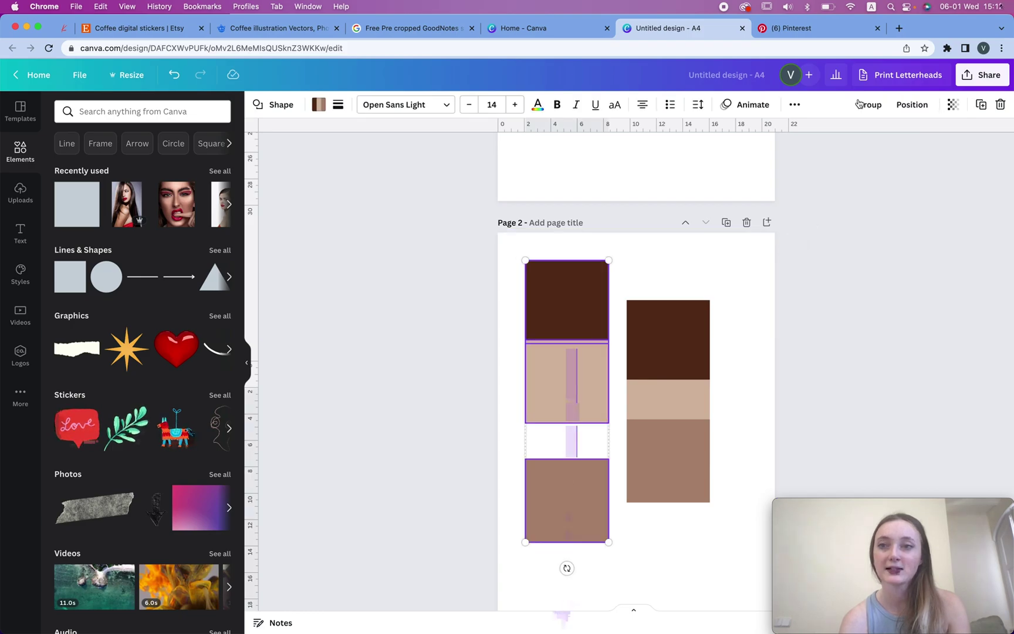
{"action": "left_click", "coordinate": [910, 107]}
{"action": "left_click", "coordinate": [764, 280]}
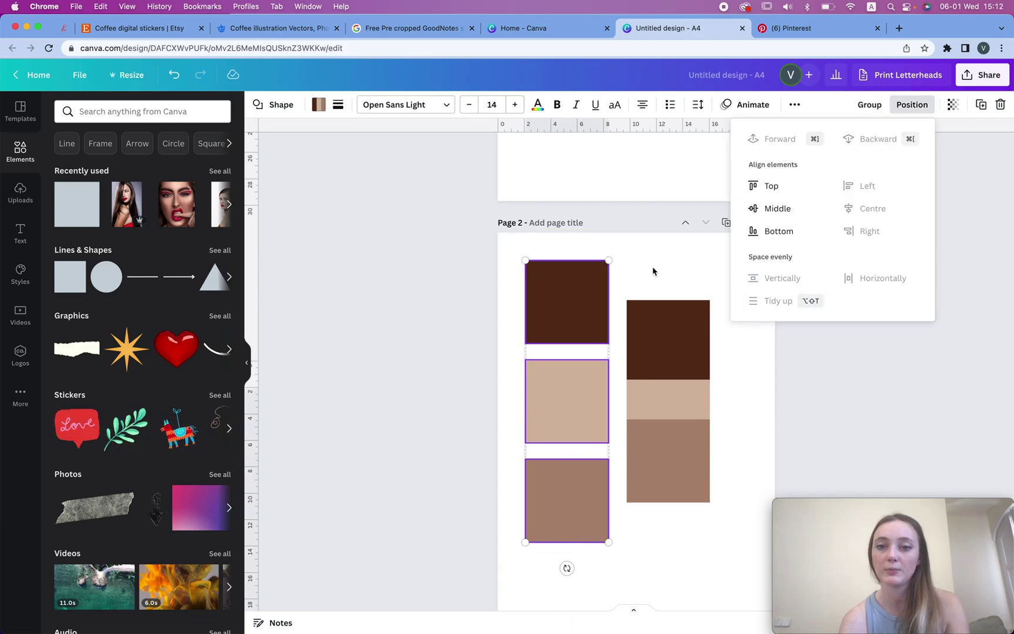
Step: Delete the right column of squares on page 2 and replace it with a copy of the evenly spaced left column
{"action": "left_click", "coordinate": [695, 265]}
{"action": "left_click_drag", "start_coordinate": [682, 261], "coordinate": [681, 599]}
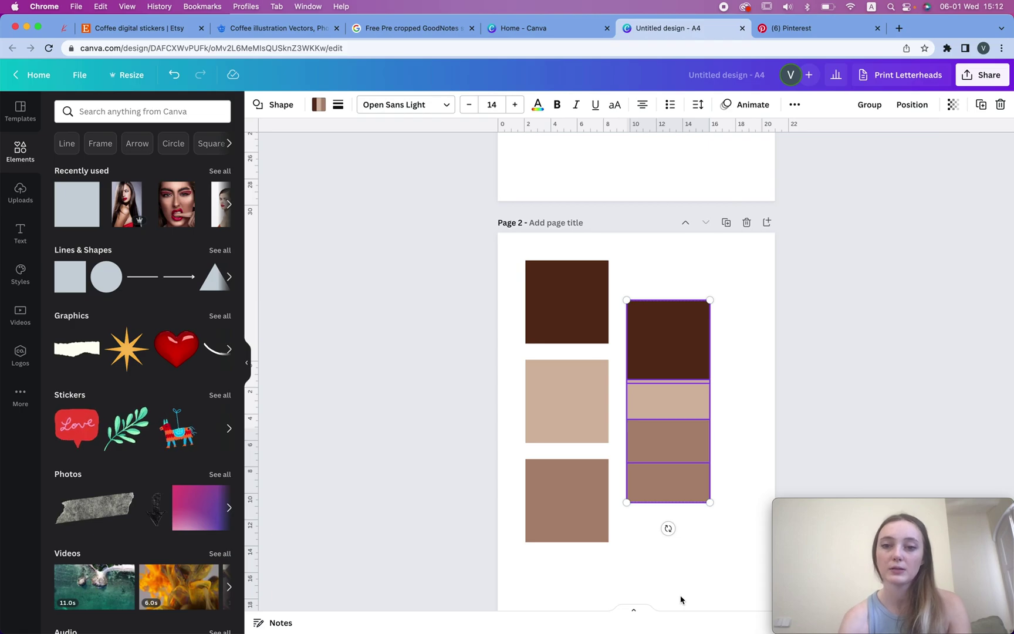
{"action": "key", "text": "Delete"}
{"action": "left_click", "coordinate": [567, 241]}
{"action": "left_click_drag", "start_coordinate": [567, 240], "coordinate": [566, 565]}
{"action": "left_click_drag", "start_coordinate": [567, 405], "coordinate": [704, 411]}
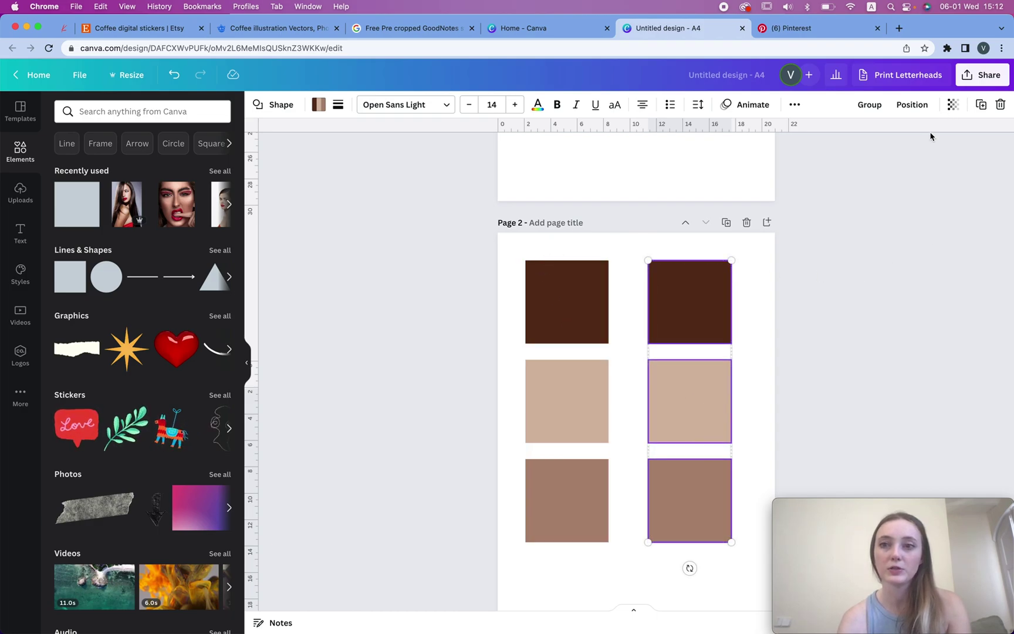
Step: Set the transparency of the three squares in page 2's right column to 53
{"action": "left_click", "coordinate": [952, 104]}
{"action": "left_click", "coordinate": [854, 150]}
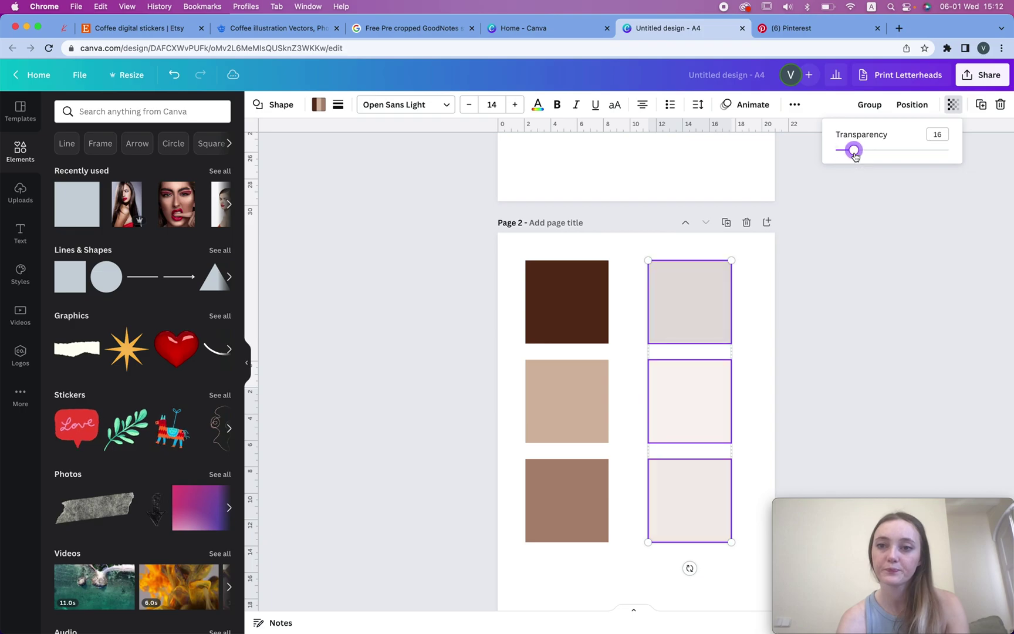
{"action": "left_click_drag", "start_coordinate": [879, 155], "coordinate": [896, 151]}
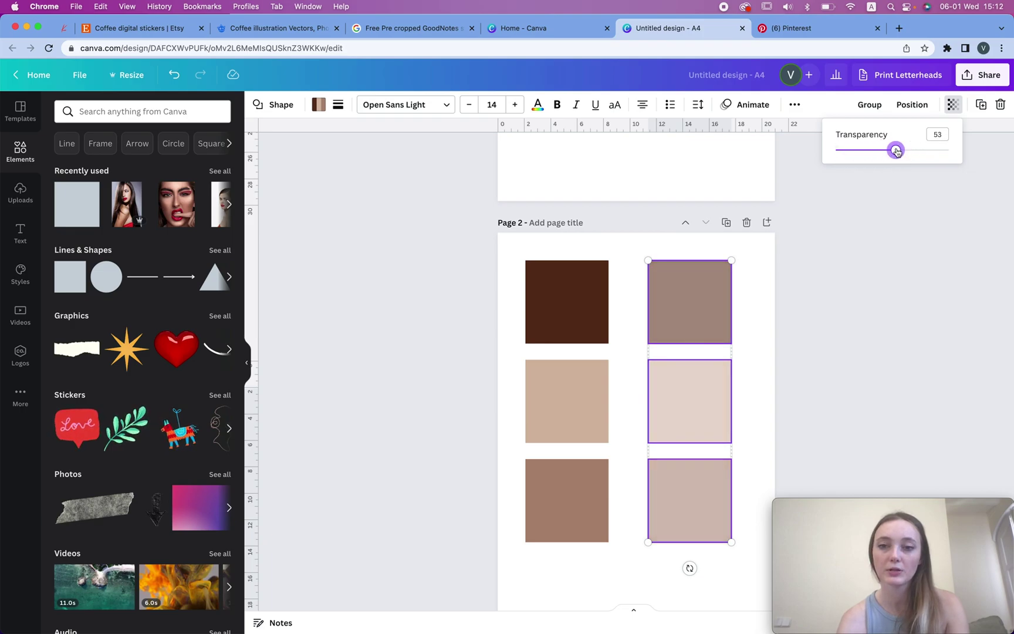
{"action": "left_click", "coordinate": [833, 319]}
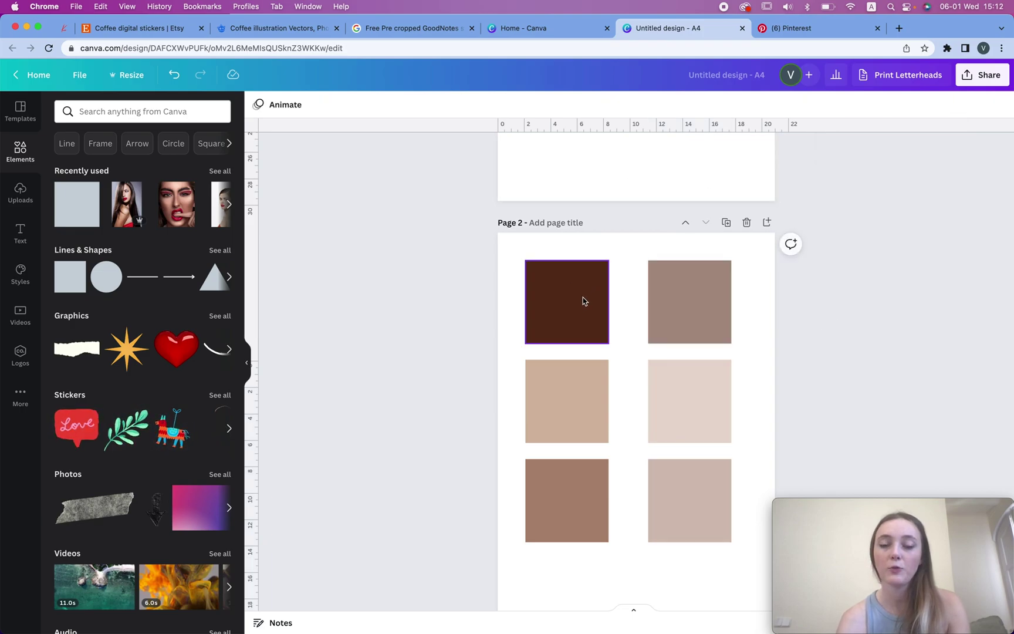
Step: Scale all six squares on page 2 down together to about 4 cm each, keeping the dark brown square's upper left corner fixed
{"action": "scroll", "coordinate": [581, 300], "scroll_direction": "down", "scroll_amount": 2}
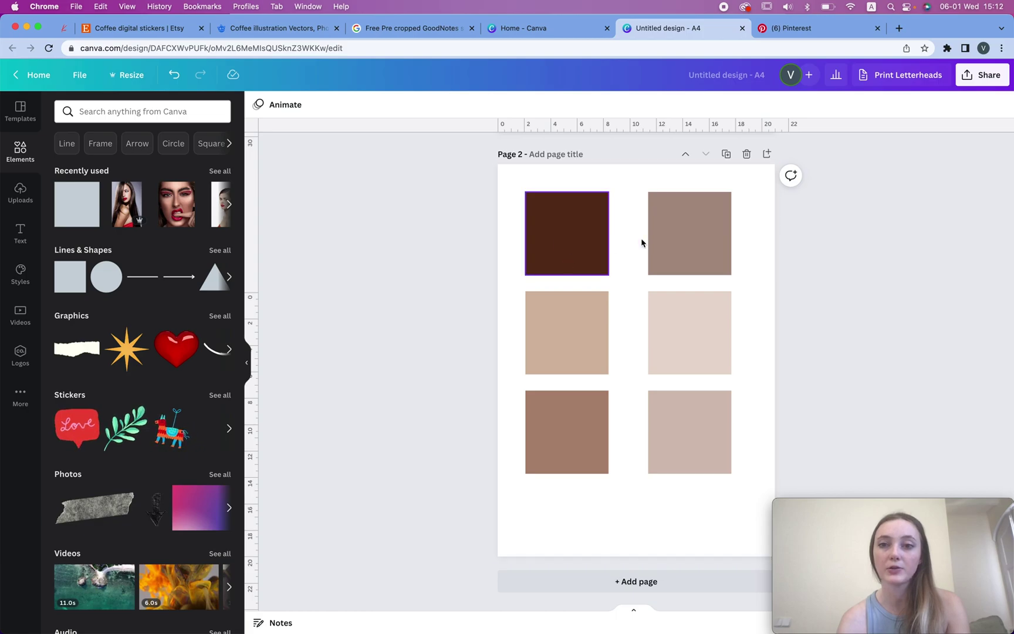
{"action": "left_click_drag", "start_coordinate": [678, 172], "coordinate": [700, 499]}
{"action": "left_click", "coordinate": [774, 347]}
{"action": "left_click_drag", "start_coordinate": [690, 498], "coordinate": [473, 188]}
{"action": "left_click_drag", "start_coordinate": [731, 474], "coordinate": [584, 414]}
{"action": "left_click", "coordinate": [564, 449]}
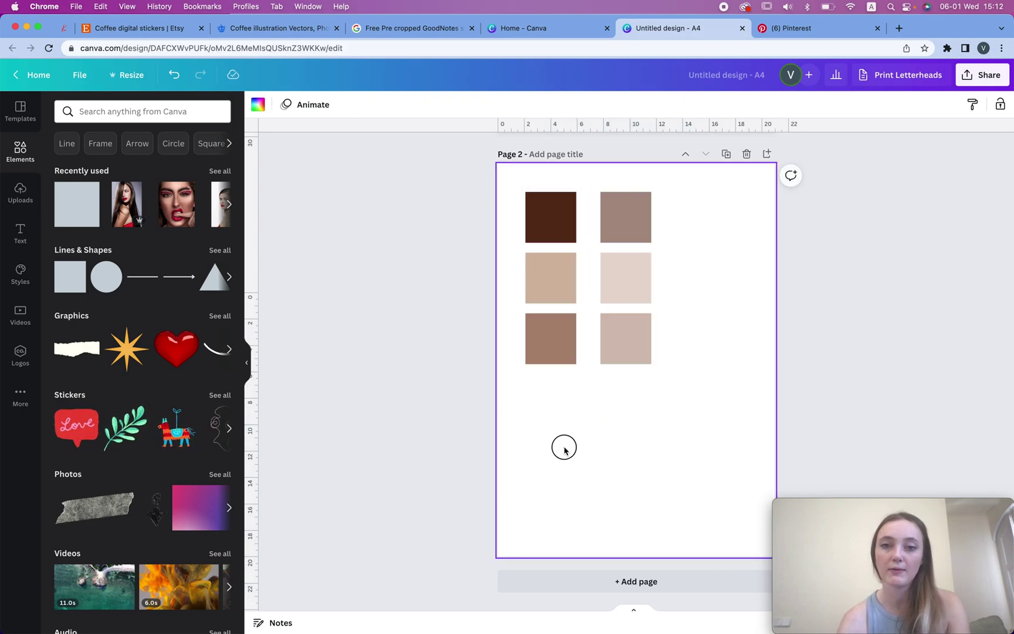
Step: Duplicate the left column of squares on page 2 and place the copy as a third column beside the semi-transparent one
{"action": "left_click_drag", "start_coordinate": [548, 184], "coordinate": [547, 389]}
{"action": "left_click_drag", "start_coordinate": [554, 276], "coordinate": [705, 269]}
{"action": "left_click", "coordinate": [669, 185]}
Step: Recolour the top square of page 2's third column to the custom grey-brown #AB9F99
{"action": "left_click", "coordinate": [735, 210]}
{"action": "left_click", "coordinate": [330, 108]}
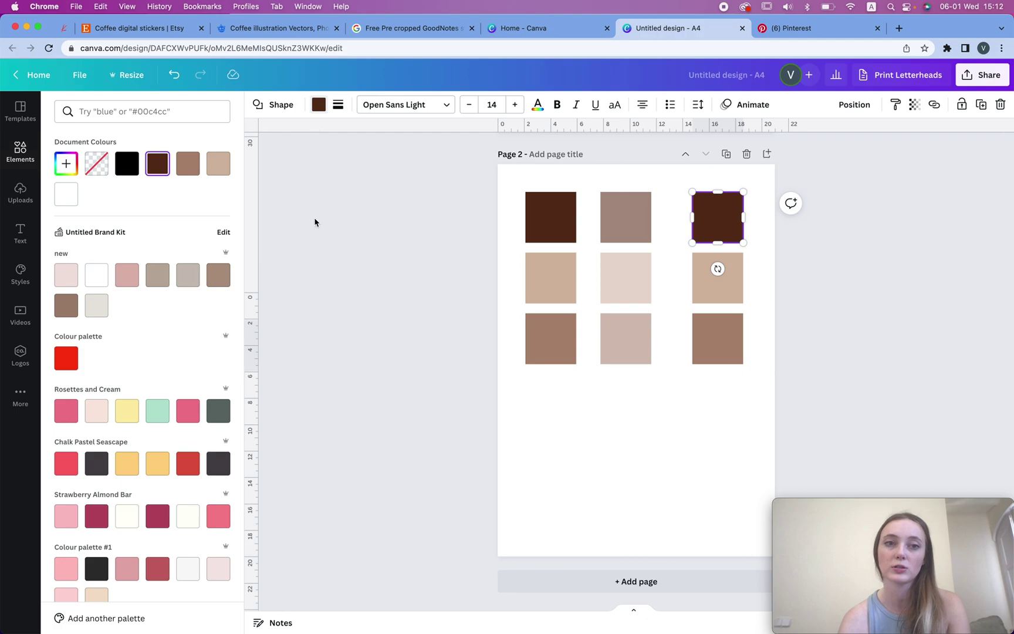
{"action": "left_click", "coordinate": [65, 163]}
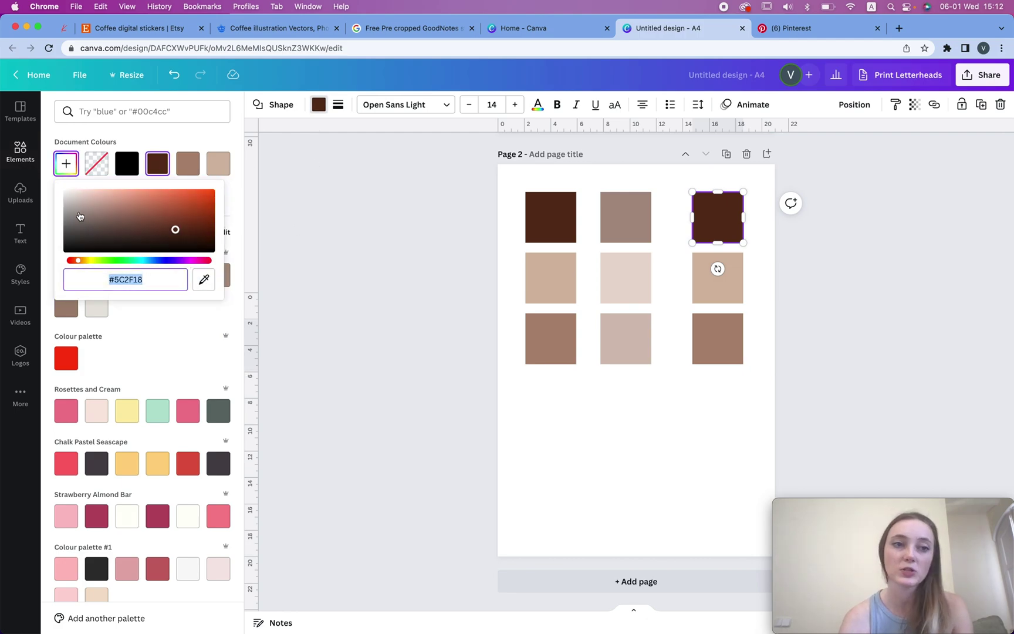
{"action": "mouse_move", "coordinate": [78, 212]}
{"action": "left_mouse_down"}
{"action": "mouse_move", "coordinate": [77, 201]}
{"action": "mouse_move", "coordinate": [79, 210]}
{"action": "left_mouse_up"}
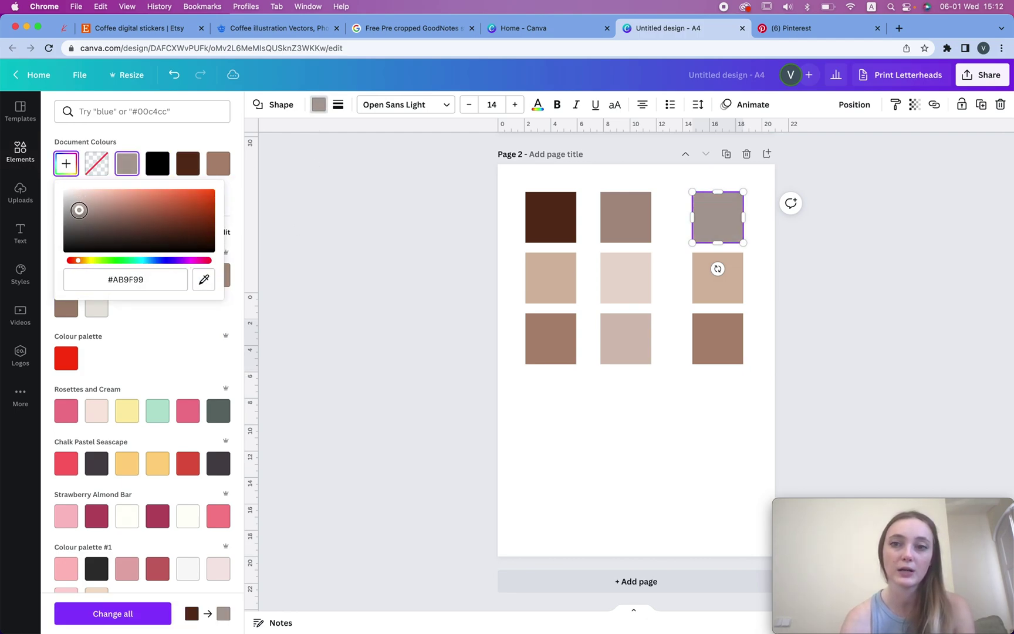
Step: Recolour the middle square of the third column to the custom light greige #DBD4D0
{"action": "left_click", "coordinate": [717, 277]}
{"action": "left_click", "coordinate": [66, 163]}
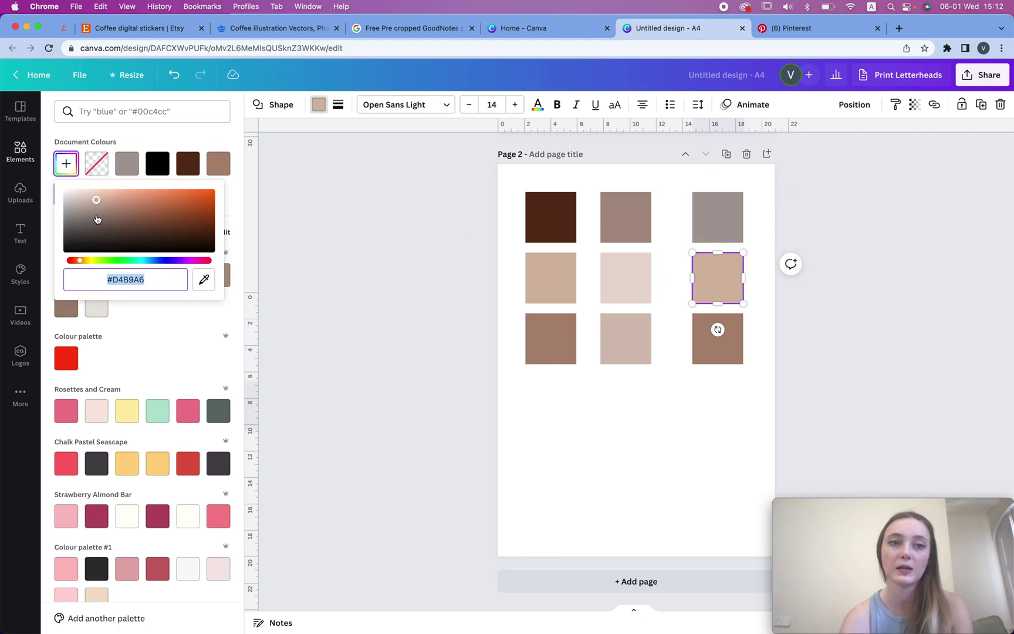
{"action": "left_click", "coordinate": [75, 202]}
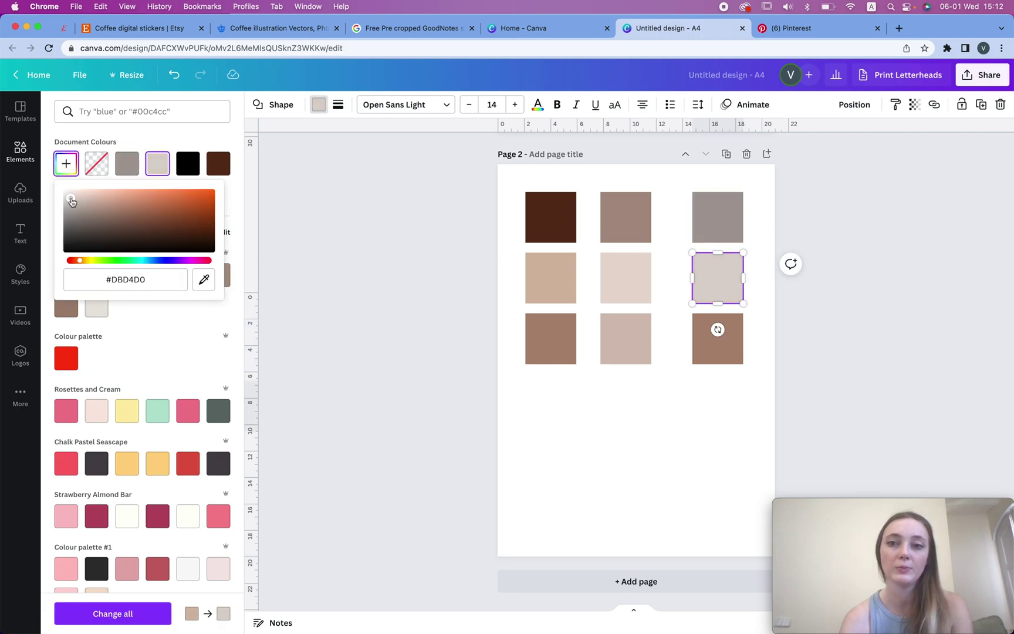
Step: Recolour the bottom square of the third column to a custom very pale pinkish beige
{"action": "left_click", "coordinate": [699, 352]}
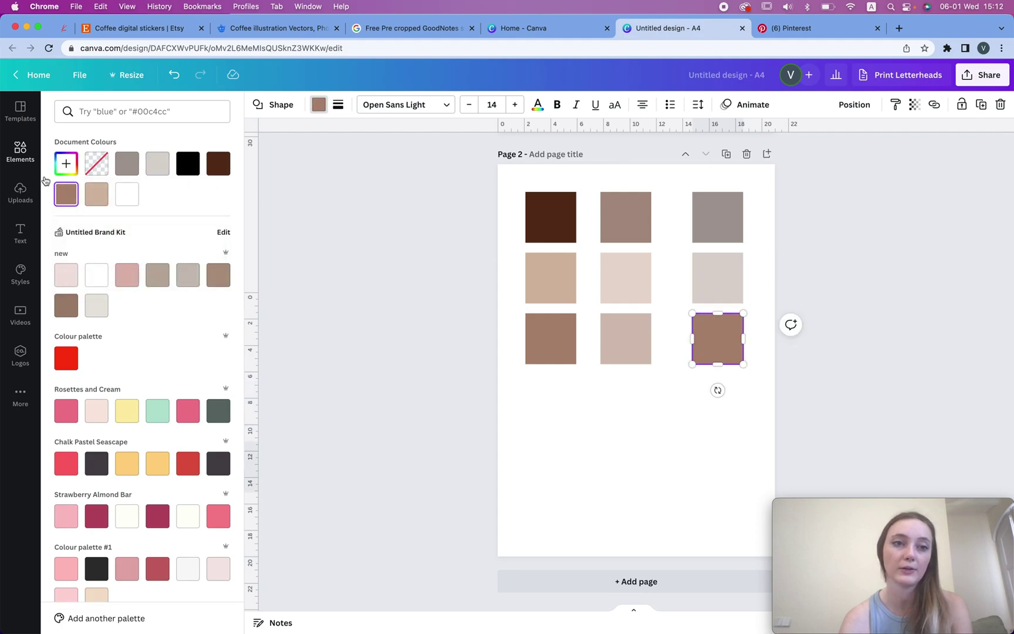
{"action": "left_click", "coordinate": [61, 164]}
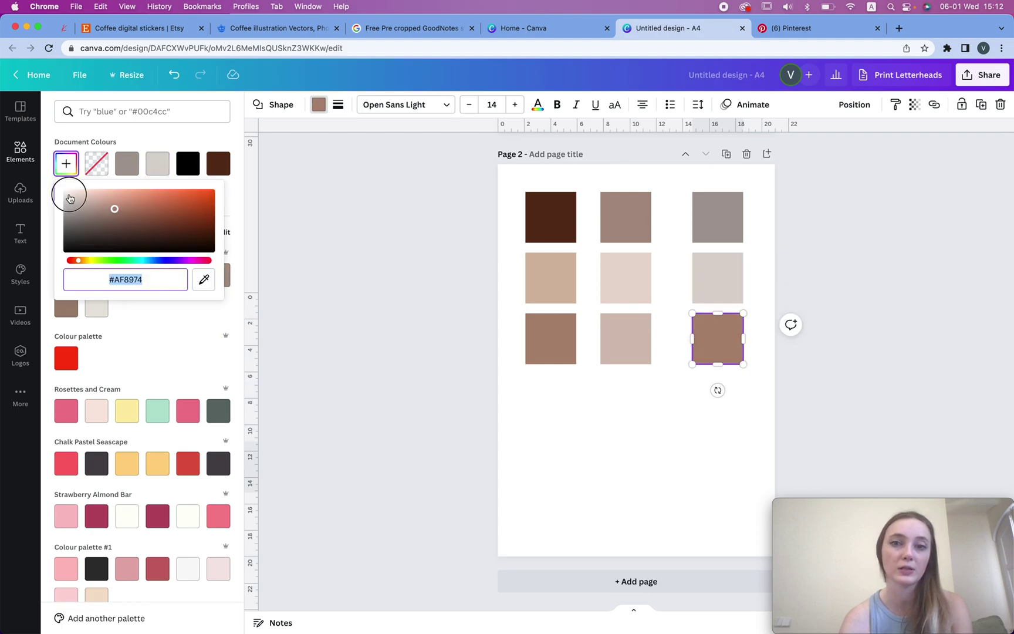
{"action": "left_click", "coordinate": [69, 198]}
{"action": "left_click", "coordinate": [837, 258]}
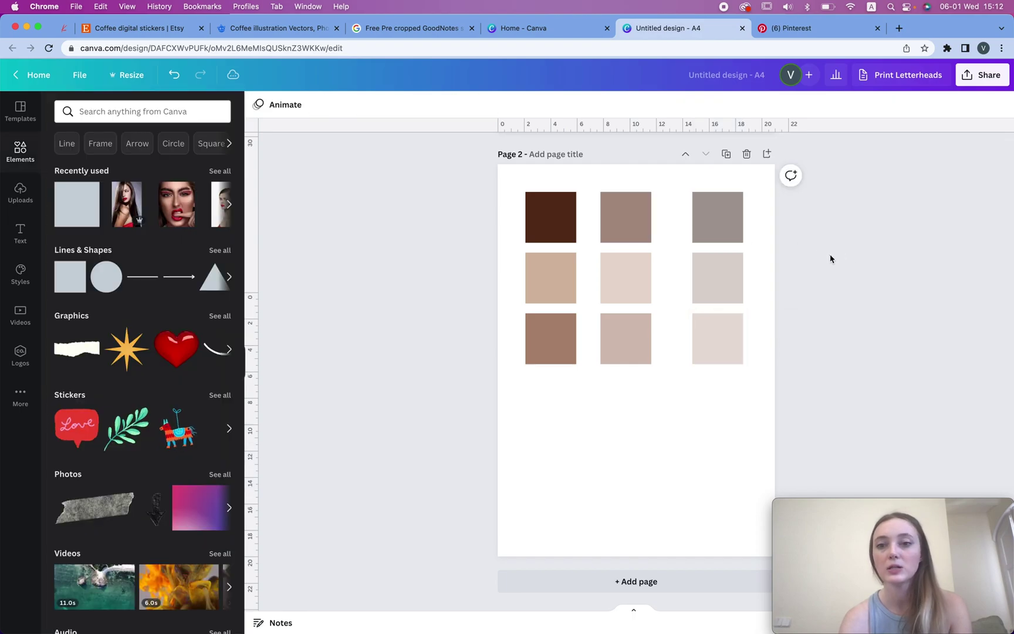
Step: Move the third column closer to the second so the gaps between page 2's columns are equal
{"action": "left_click_drag", "start_coordinate": [725, 174], "coordinate": [726, 388]}
{"action": "left_click_drag", "start_coordinate": [715, 308], "coordinate": [702, 309]}
{"action": "left_click", "coordinate": [842, 296]}
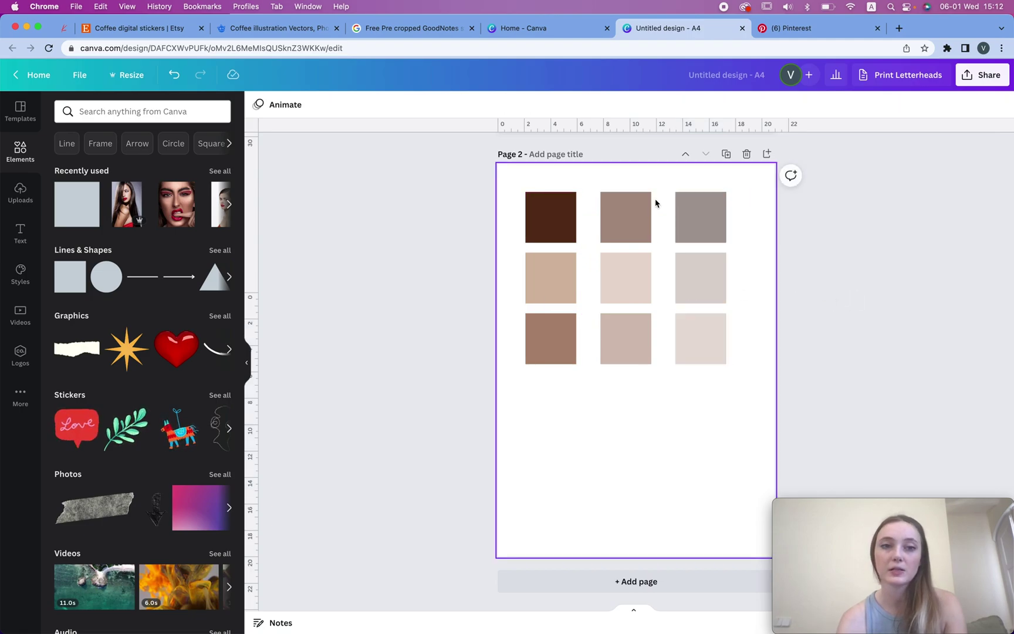
Step: Add a third page and place the uploaded palette image with five vertical colour stripes in its centre
{"action": "scroll", "coordinate": [656, 204], "scroll_direction": "up", "scroll_amount": 7}
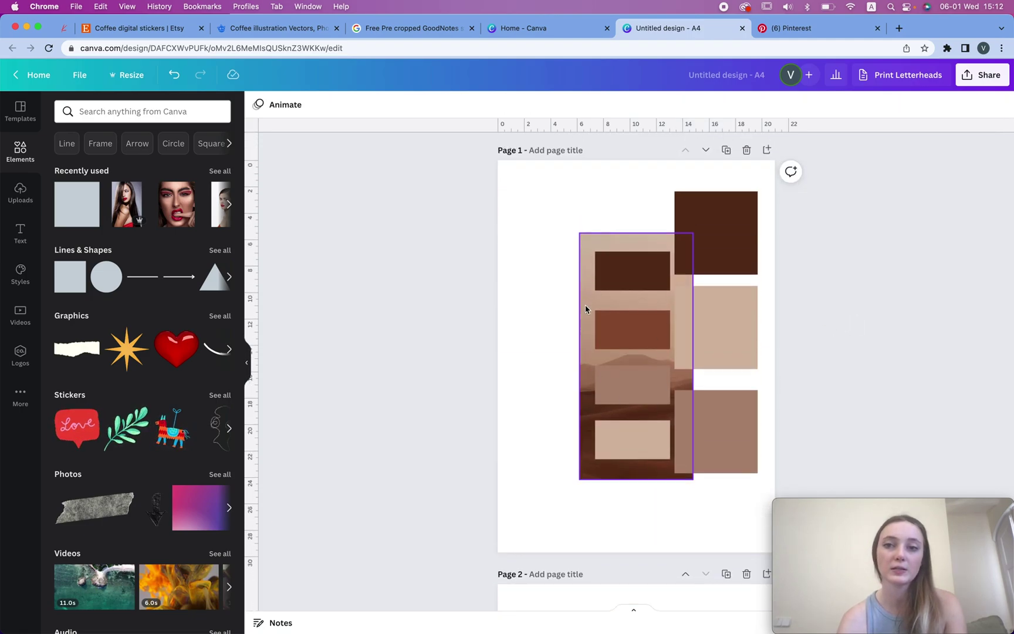
{"action": "scroll", "coordinate": [587, 308], "scroll_direction": "down", "scroll_amount": 7}
{"action": "key", "text": "super+Return"}
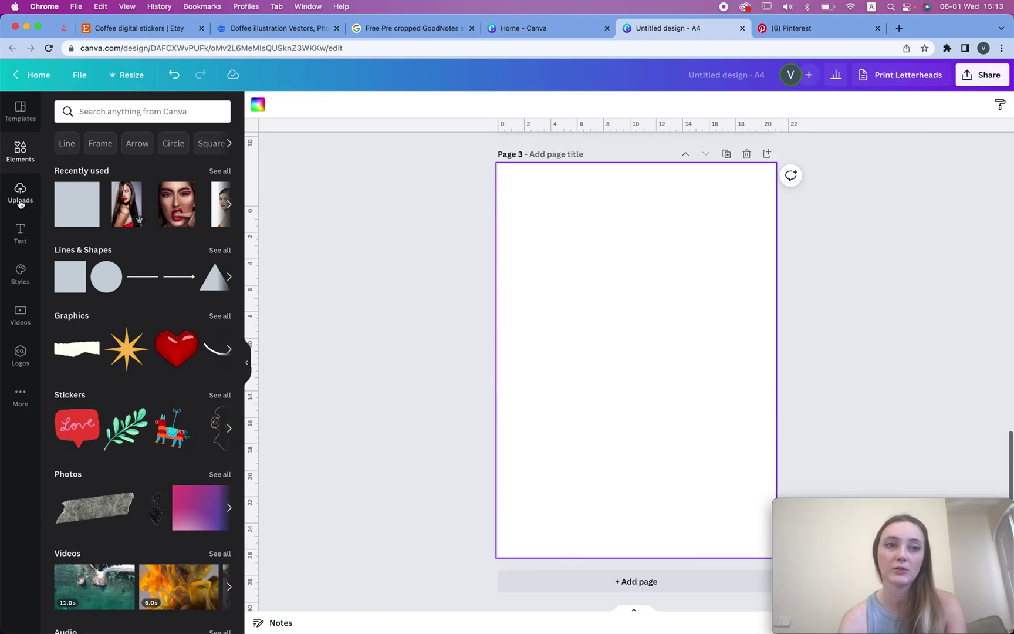
{"action": "left_click", "coordinate": [22, 189]}
{"action": "left_click", "coordinate": [65, 215]}
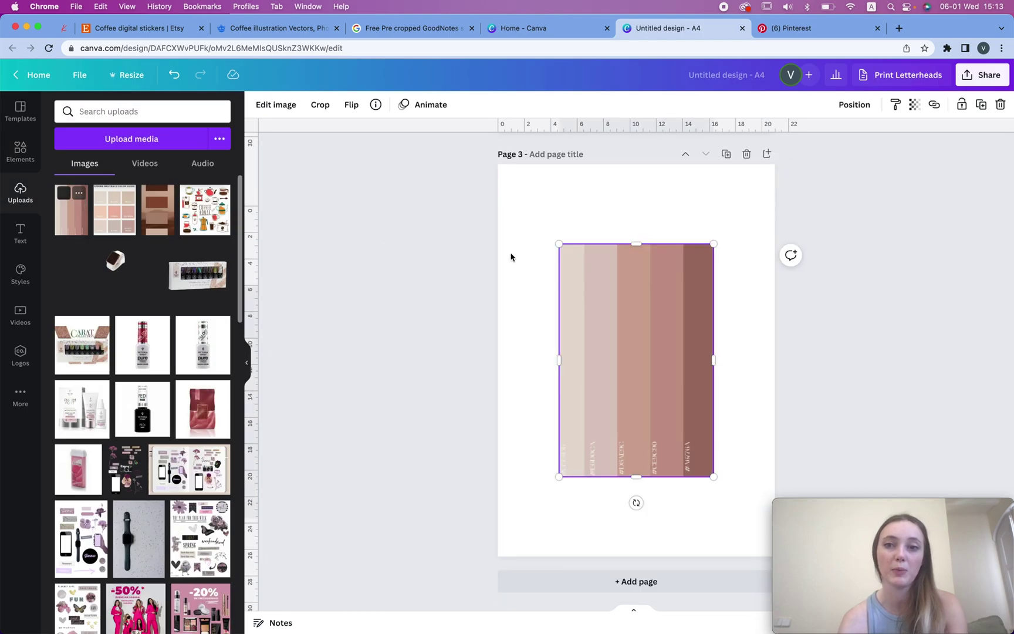
{"action": "left_click", "coordinate": [629, 220]}
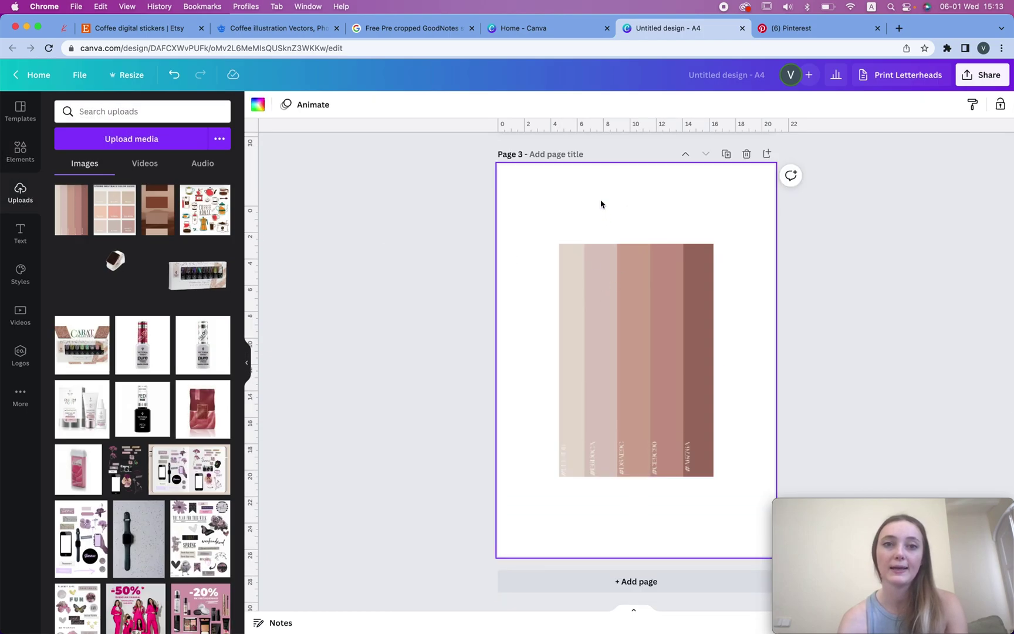
Step: Paste a dark brown square onto page 3 above the palette image and shrink it to about 2 cm
{"action": "left_click", "coordinate": [18, 154]}
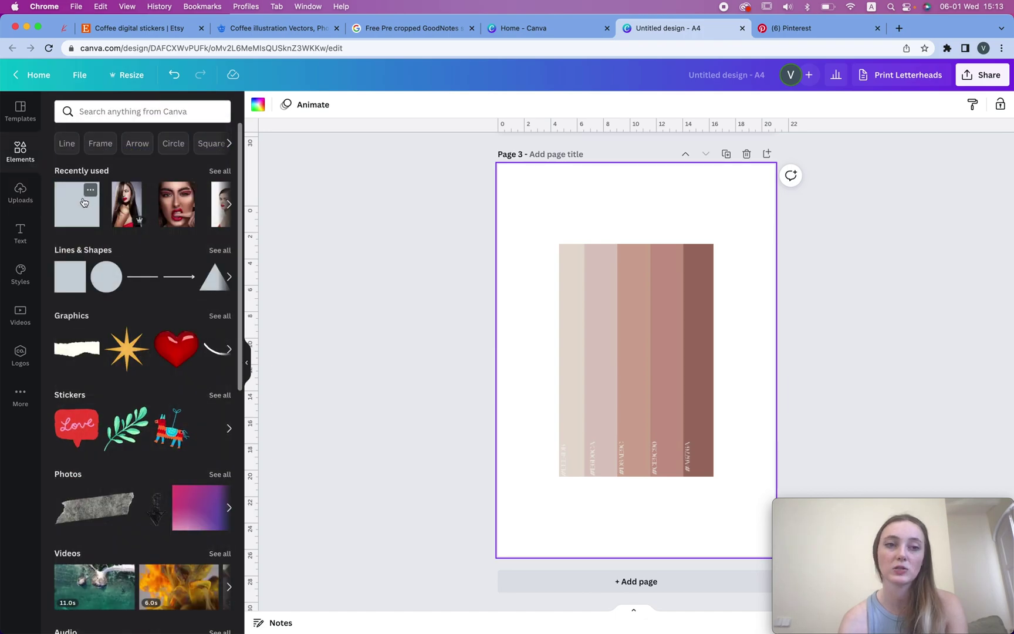
{"action": "key", "text": "super+v"}
{"action": "left_click_drag", "start_coordinate": [663, 355], "coordinate": [608, 193]}
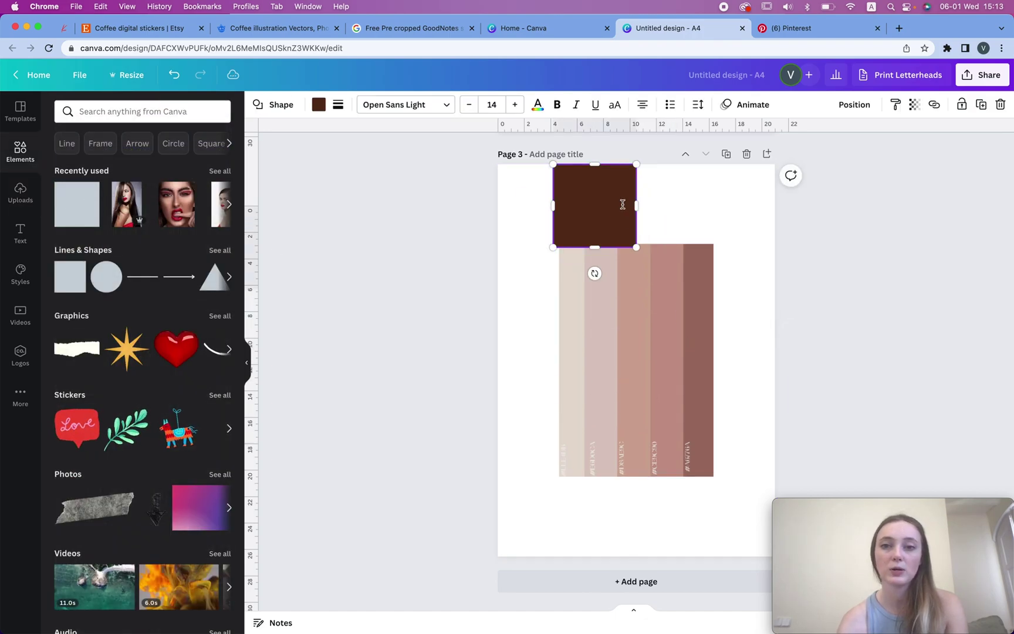
{"action": "left_click_drag", "start_coordinate": [637, 247], "coordinate": [555, 200]}
Step: Duplicate the small brown square into a row of five squares above the palette image
{"action": "left_click_drag", "start_coordinate": [742, 231], "coordinate": [640, 201]}
{"action": "left_click", "coordinate": [673, 202]}
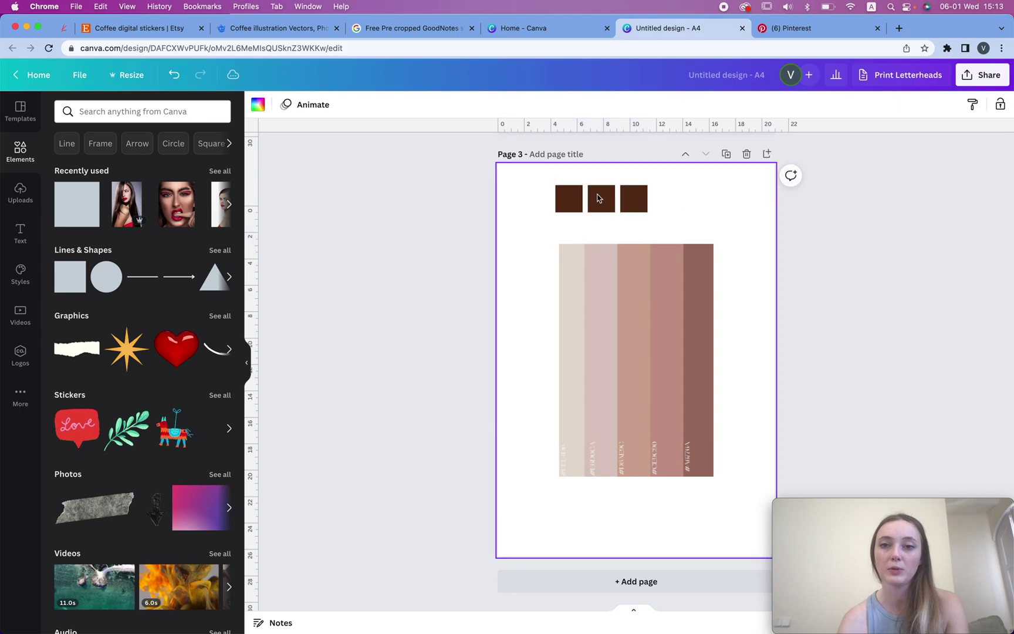
{"action": "left_click_drag", "start_coordinate": [604, 179], "coordinate": [711, 205]}
{"action": "key", "text": "super+d"}
{"action": "left_click", "coordinate": [740, 204]}
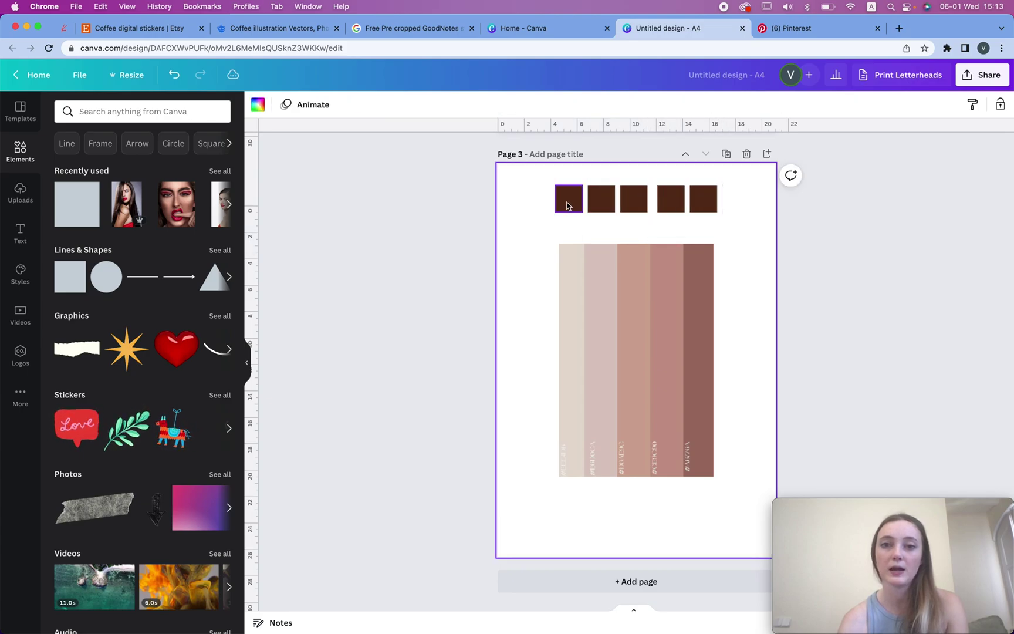
Step: Recolour the first square in the row with the cream beige sampled from the palette image's first stripe
{"action": "left_click", "coordinate": [569, 198]}
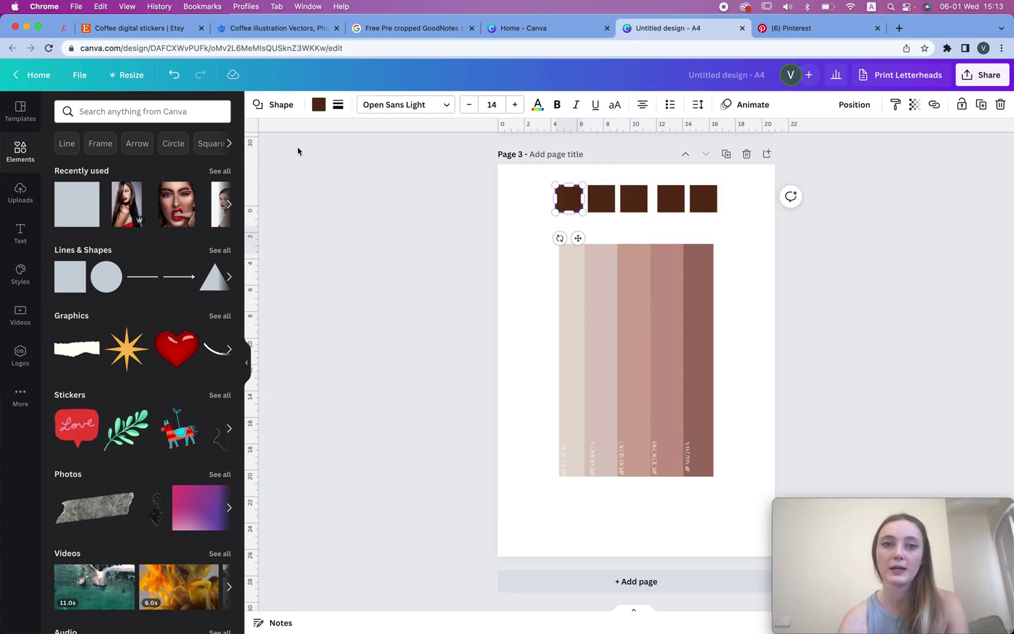
{"action": "left_click", "coordinate": [318, 105]}
{"action": "left_click", "coordinate": [62, 164]}
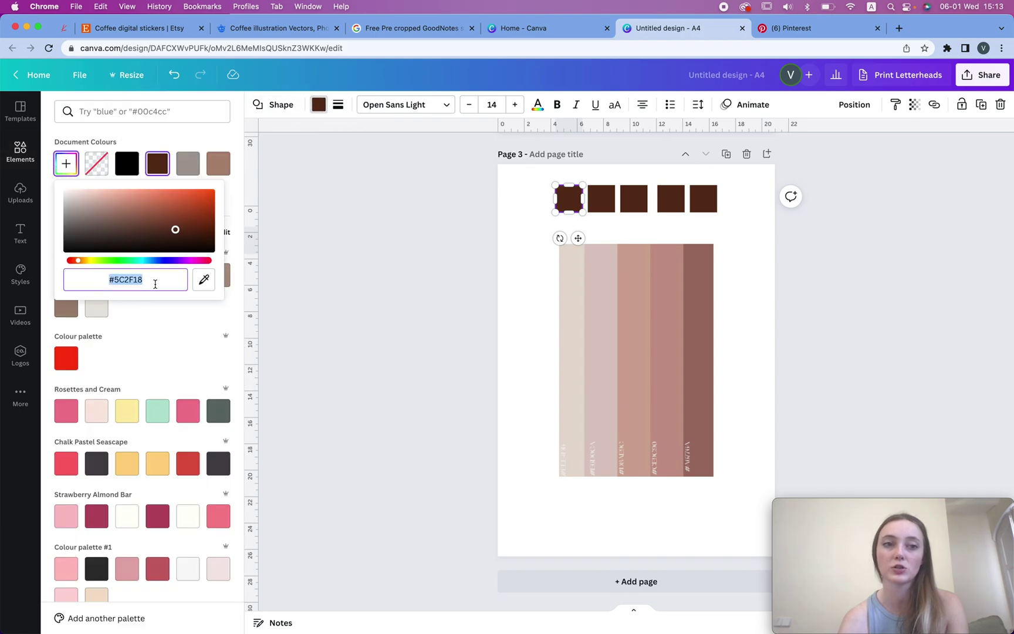
{"action": "left_click", "coordinate": [203, 279]}
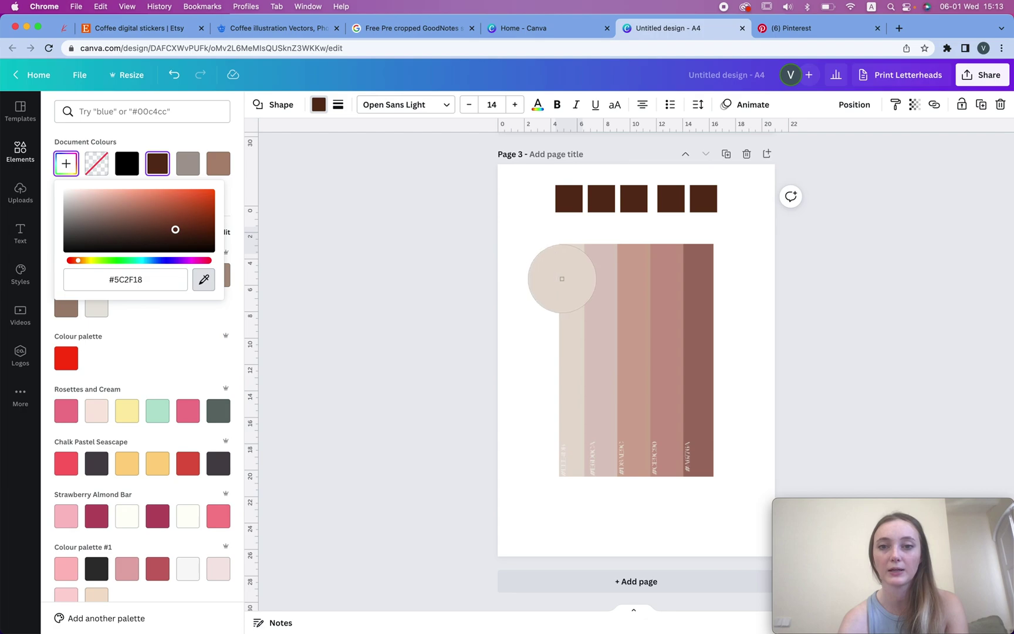
{"action": "left_click", "coordinate": [566, 276]}
Step: Recolour the second square with the pale dusty pink sampled from the palette image's second stripe
{"action": "left_click", "coordinate": [602, 198]}
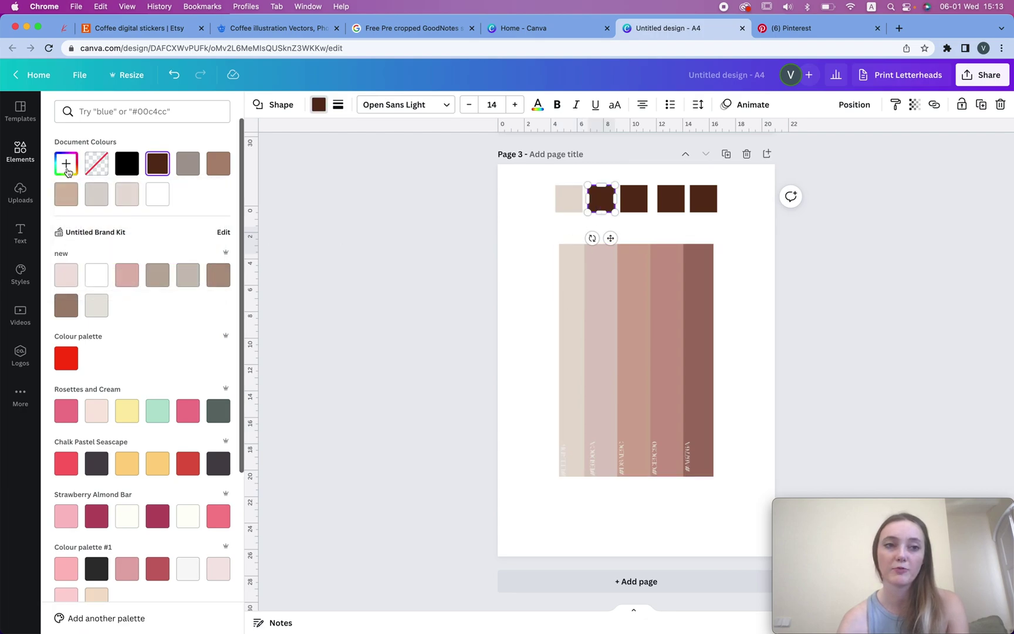
{"action": "left_click", "coordinate": [66, 167]}
{"action": "left_click", "coordinate": [203, 280]}
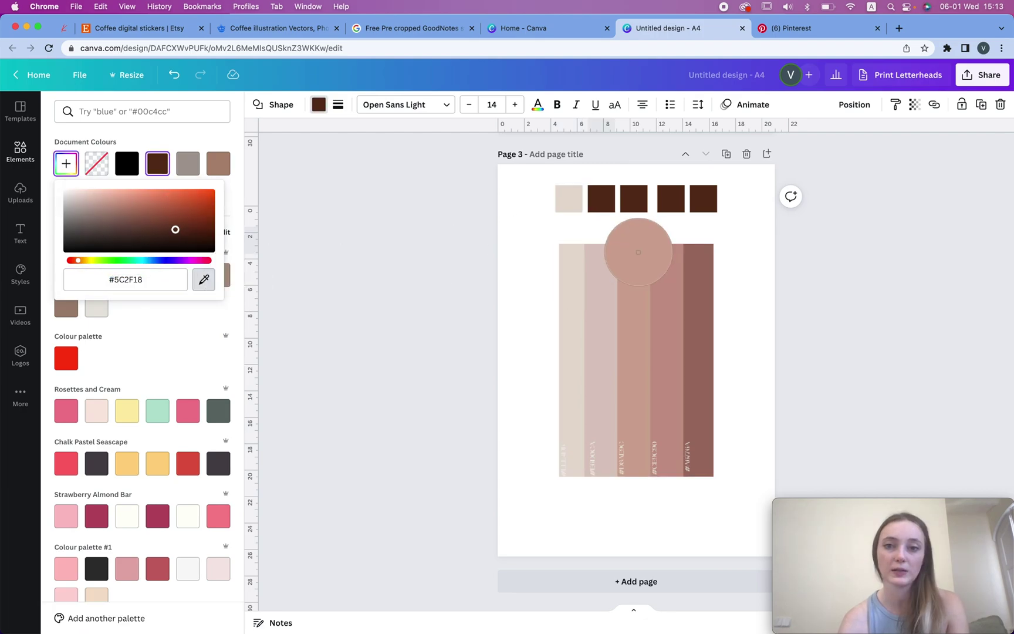
{"action": "left_click", "coordinate": [601, 266]}
Step: Recolour the third square with the warm rosy tan sampled from the palette image's third stripe
{"action": "left_click", "coordinate": [634, 199]}
{"action": "left_click", "coordinate": [67, 163]}
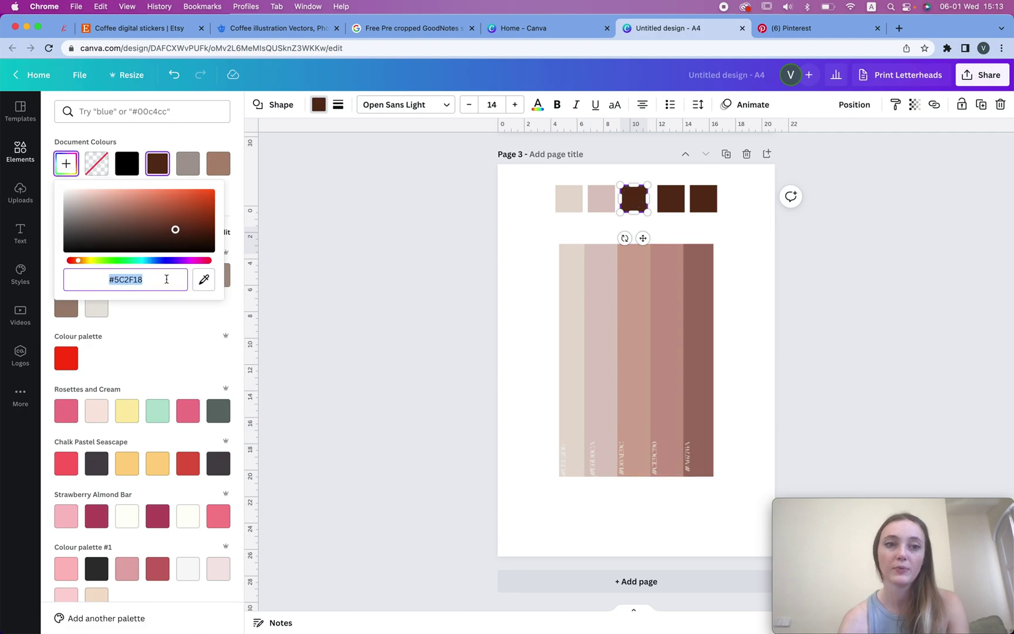
{"action": "left_click", "coordinate": [204, 280]}
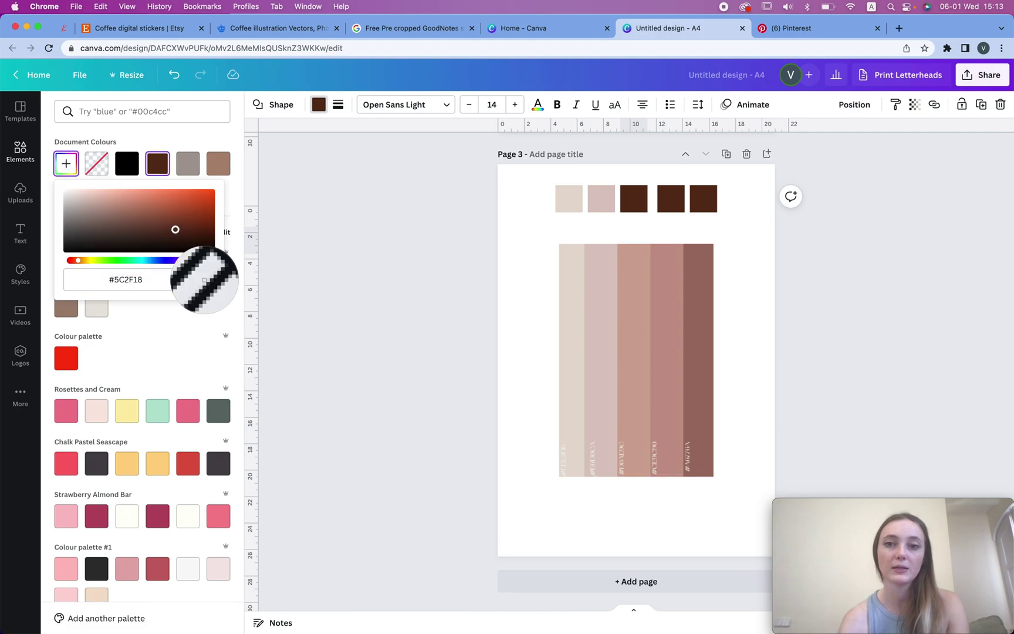
{"action": "left_click", "coordinate": [639, 270]}
Step: Recolour the fourth square with the dusty rose #C6968B sampled from the palette image's fourth stripe
{"action": "left_click", "coordinate": [672, 199]}
{"action": "left_click", "coordinate": [66, 164]}
{"action": "left_click", "coordinate": [204, 279]}
{"action": "left_click", "coordinate": [662, 268]}
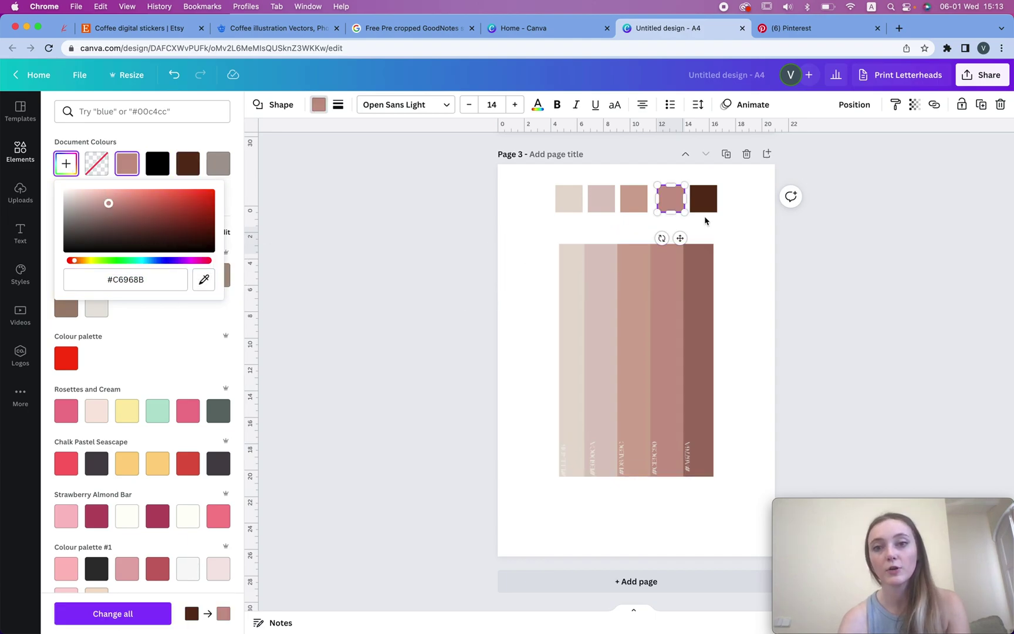
Step: Recolour the fifth square with the dark mauve brown sampled from the palette image's fifth stripe
{"action": "left_click", "coordinate": [704, 200]}
{"action": "left_click", "coordinate": [318, 105]}
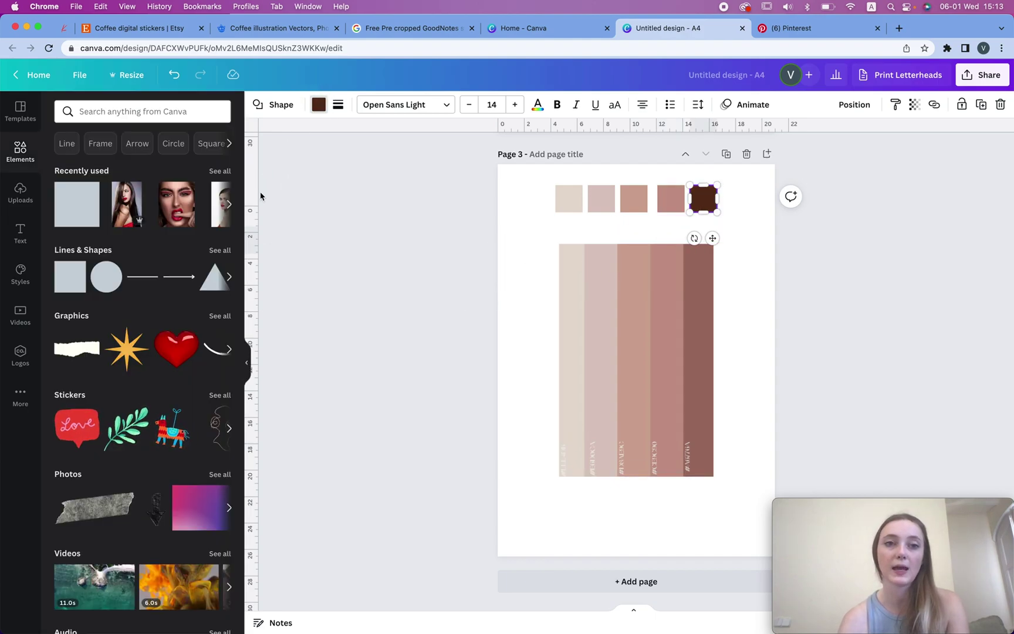
{"action": "left_click", "coordinate": [67, 165]}
{"action": "left_click", "coordinate": [204, 279]}
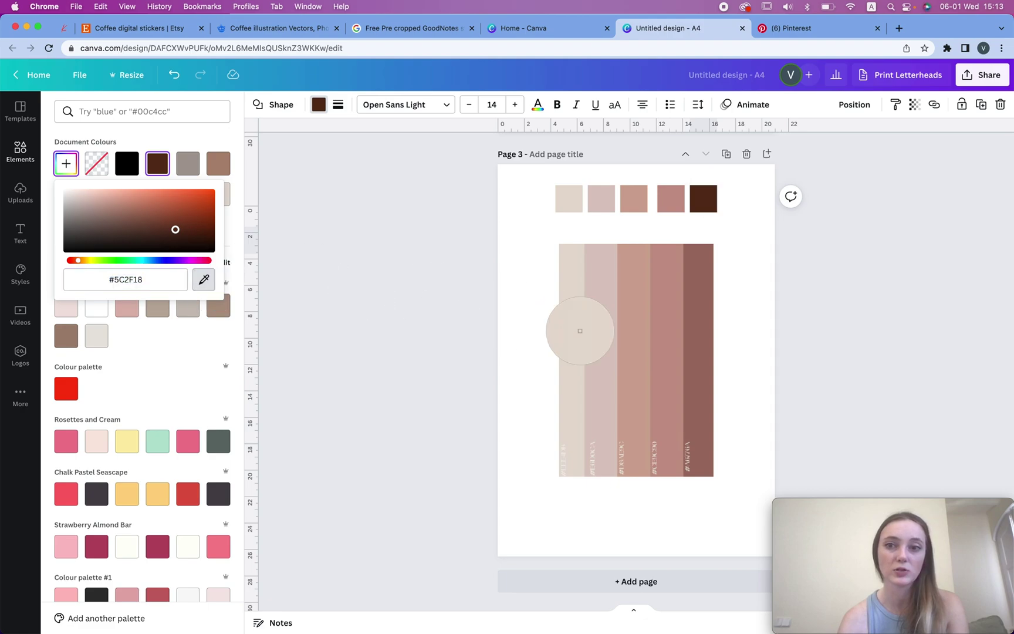
{"action": "left_click", "coordinate": [694, 283]}
Step: Select all five coloured squares above the palette image and space them evenly horizontally
{"action": "left_click", "coordinate": [663, 205]}
{"action": "left_click_drag", "start_coordinate": [663, 205], "coordinate": [662, 200]}
{"action": "left_click_drag", "start_coordinate": [744, 200], "coordinate": [542, 183]}
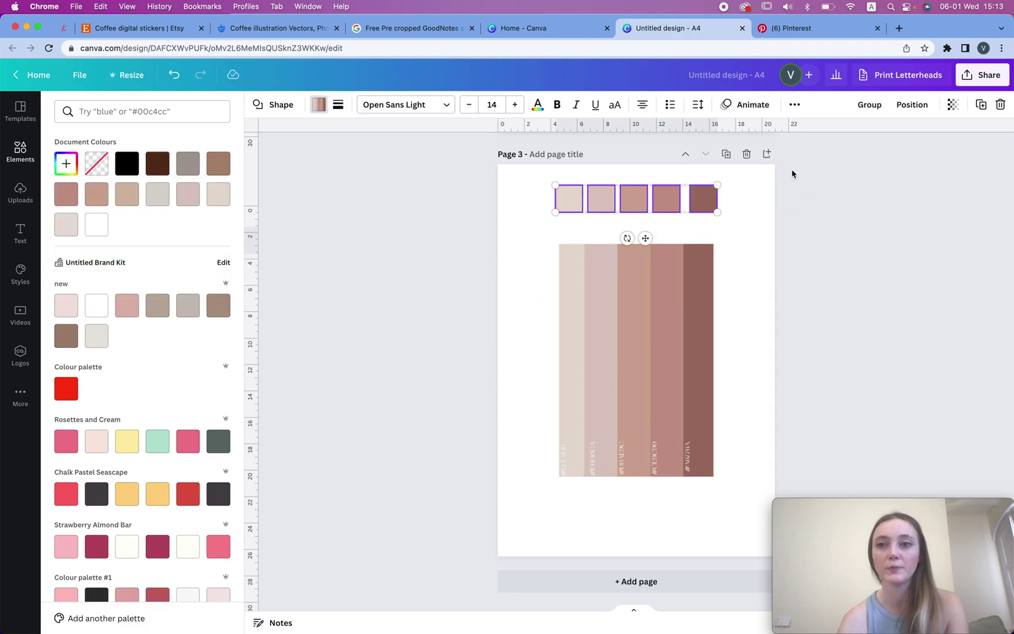
{"action": "left_click", "coordinate": [908, 103]}
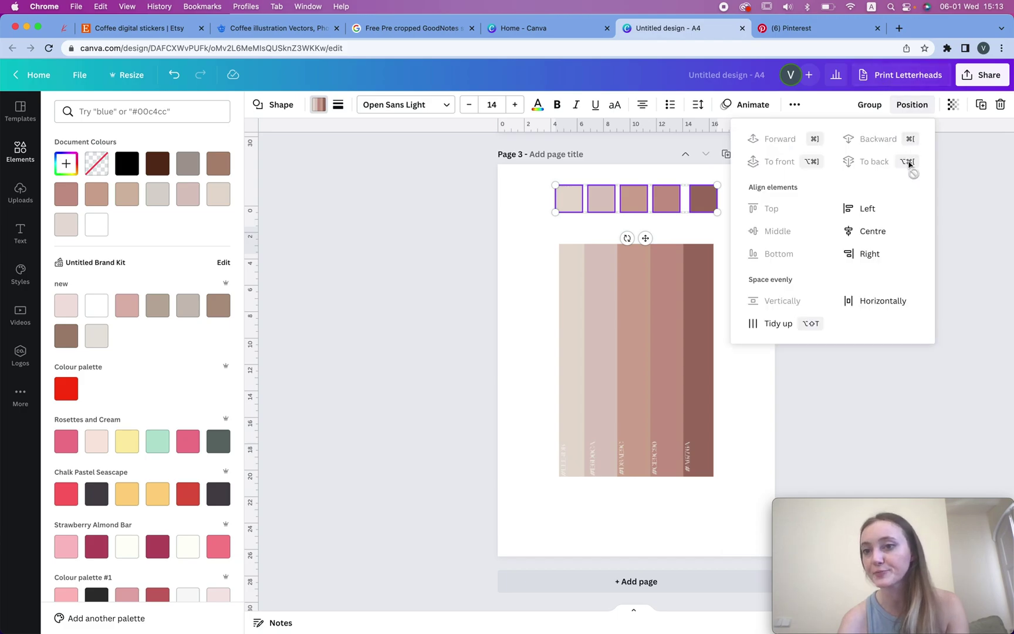
{"action": "left_click", "coordinate": [880, 300]}
{"action": "left_click", "coordinate": [469, 233]}
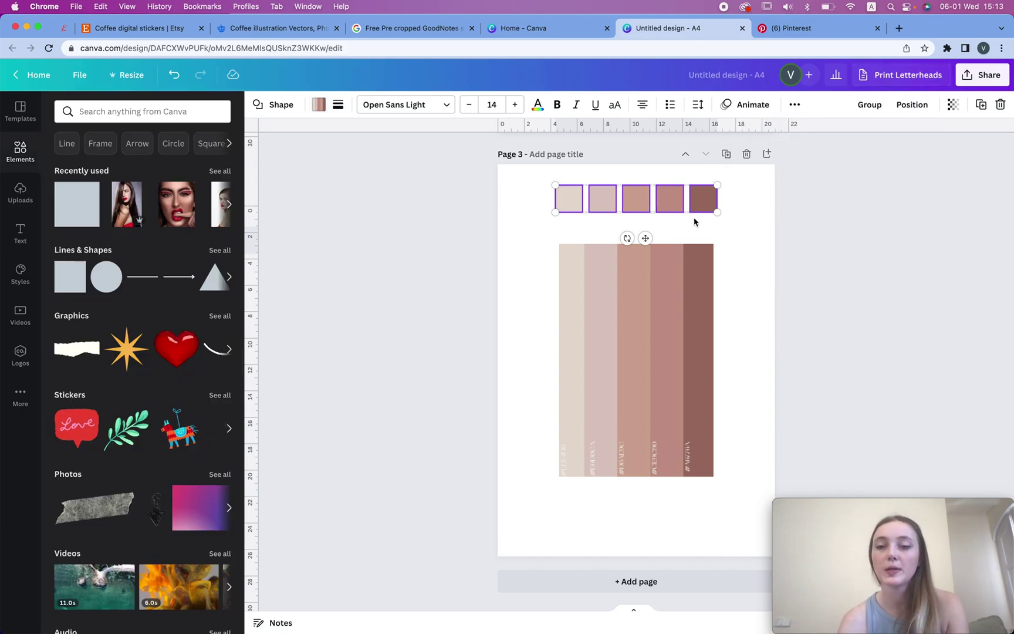
Step: Add a fourth page and fill it with a three-by-three photo grid from the Grids collection
{"action": "left_click", "coordinate": [767, 155]}
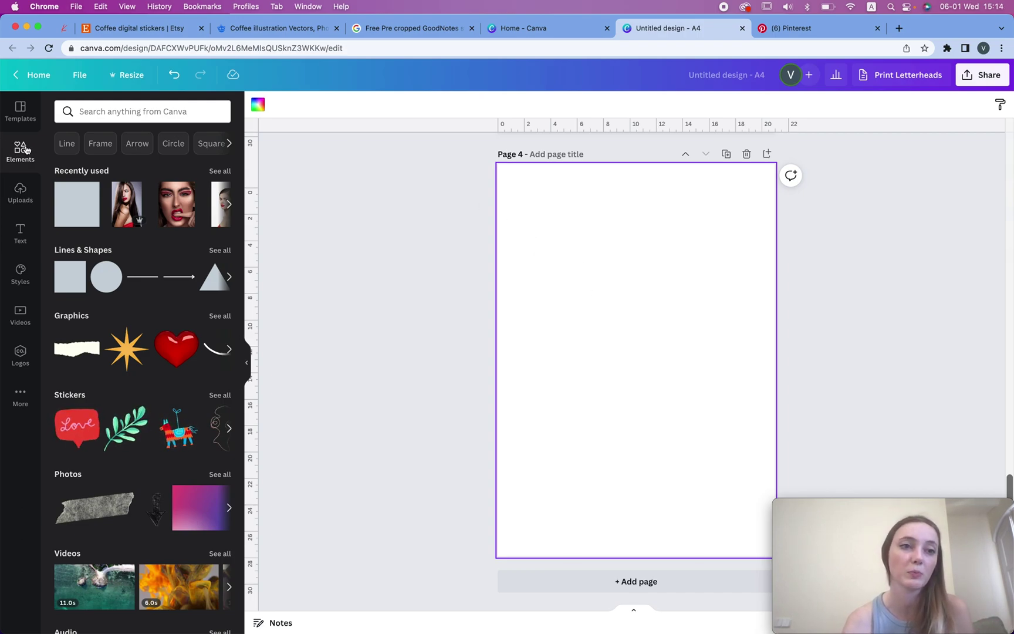
{"action": "scroll", "coordinate": [132, 417], "scroll_direction": "down", "scroll_amount": 10}
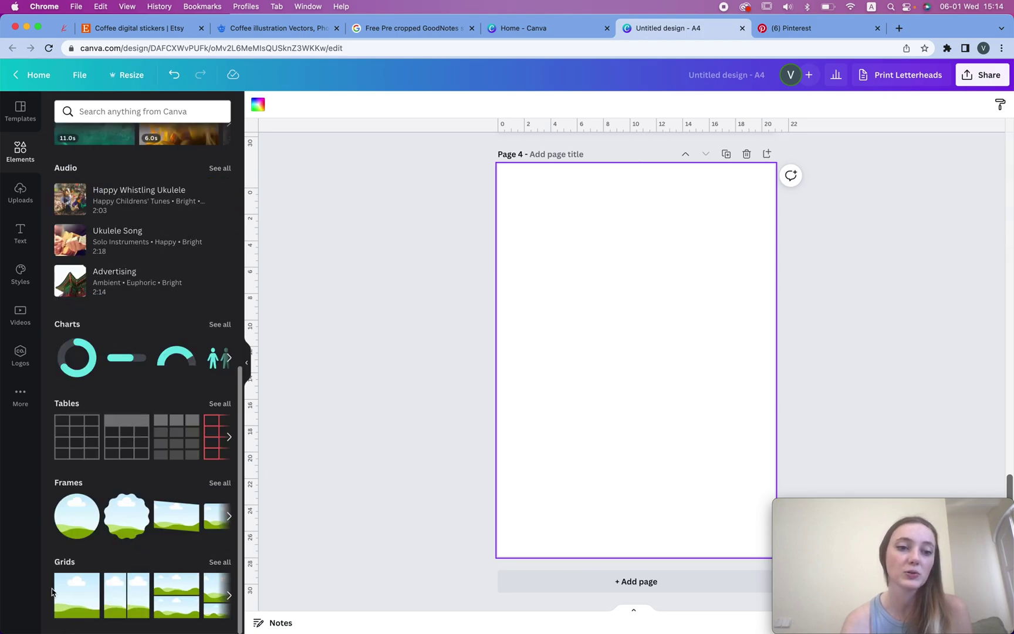
{"action": "left_click", "coordinate": [221, 562]}
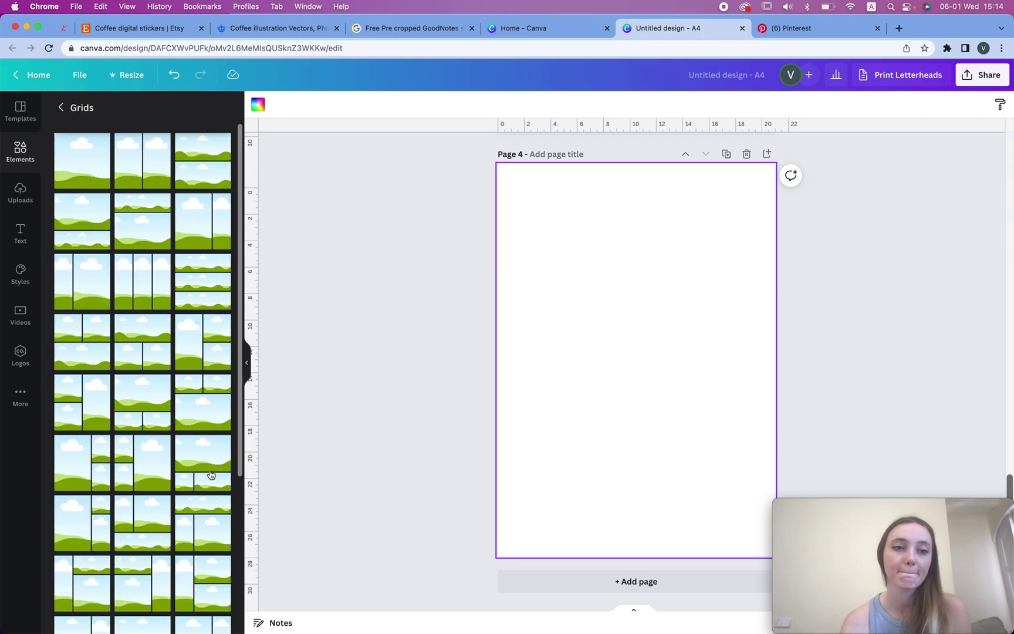
{"action": "scroll", "coordinate": [211, 474], "scroll_direction": "down", "scroll_amount": 15}
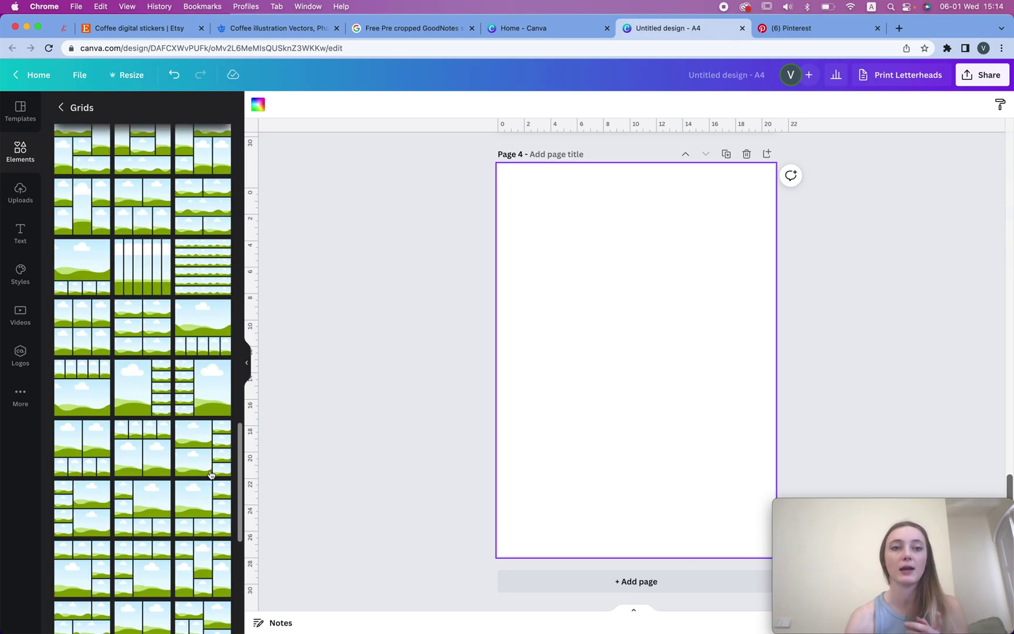
{"action": "scroll", "coordinate": [211, 474], "scroll_direction": "down", "scroll_amount": 10}
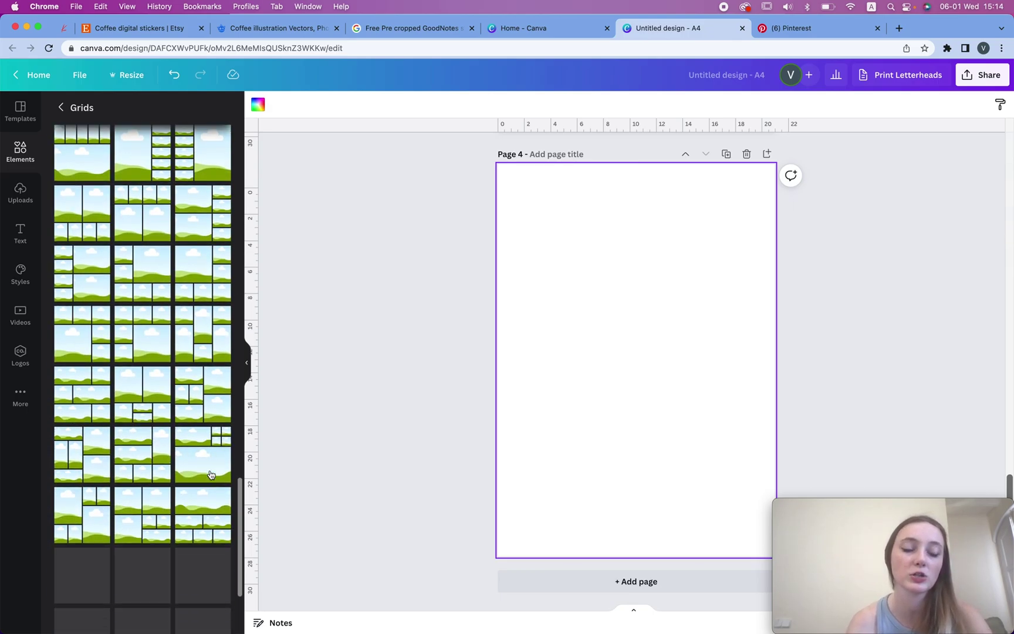
{"action": "scroll", "coordinate": [210, 474], "scroll_direction": "down", "scroll_amount": 10}
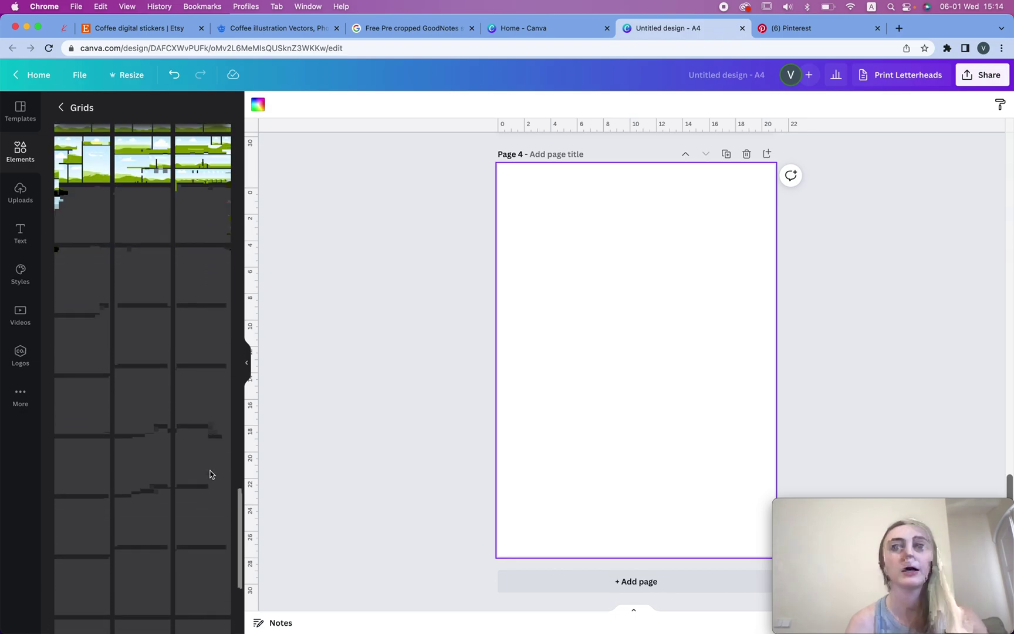
{"action": "scroll", "coordinate": [211, 474], "scroll_direction": "down", "scroll_amount": 5}
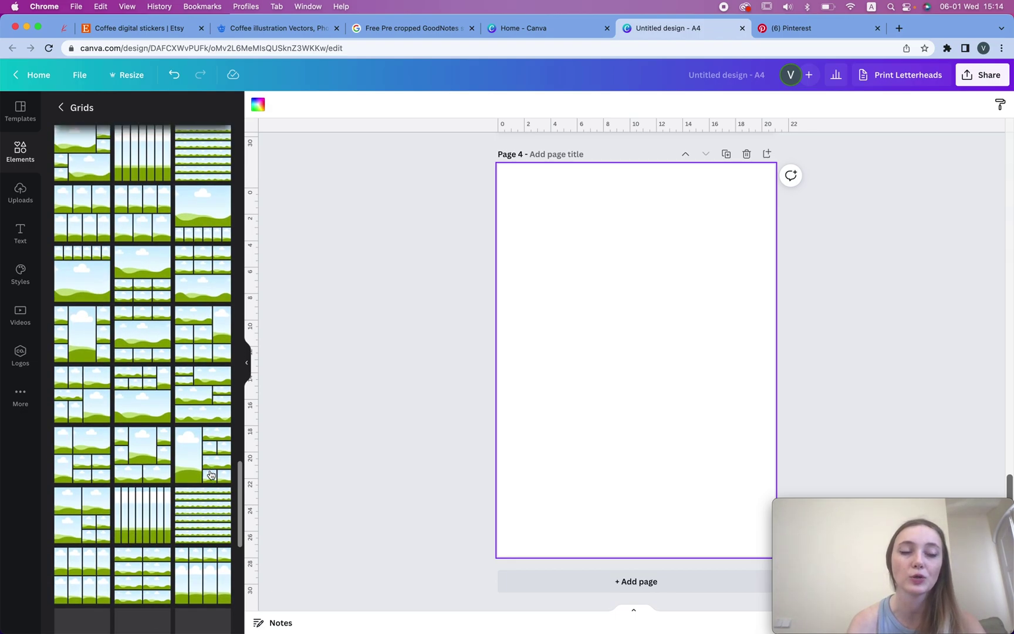
{"action": "scroll", "coordinate": [211, 474], "scroll_direction": "down", "scroll_amount": 10}
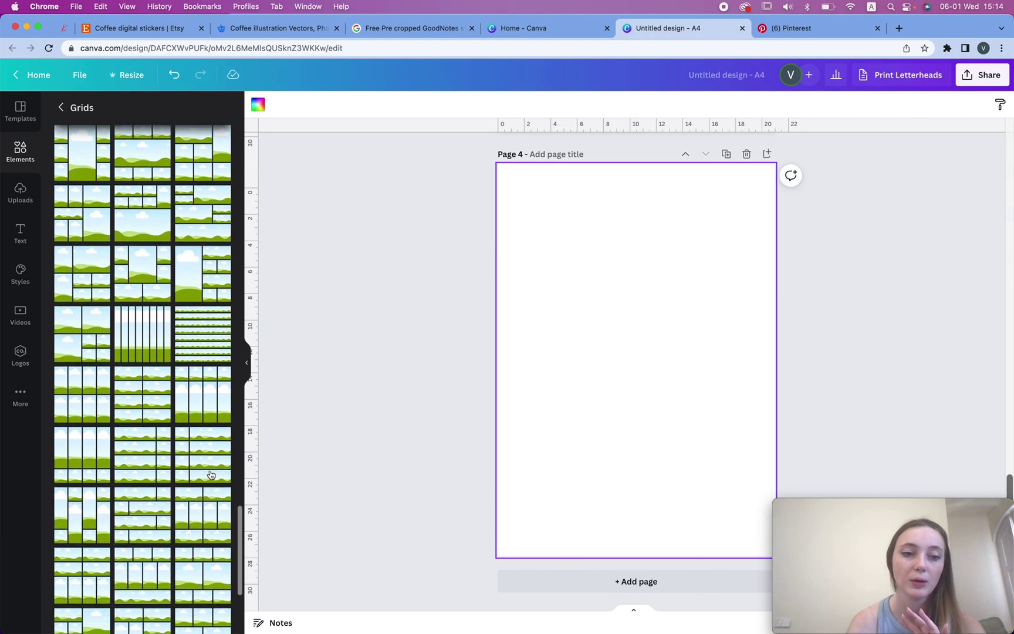
{"action": "scroll", "coordinate": [210, 474], "scroll_direction": "down", "scroll_amount": 1}
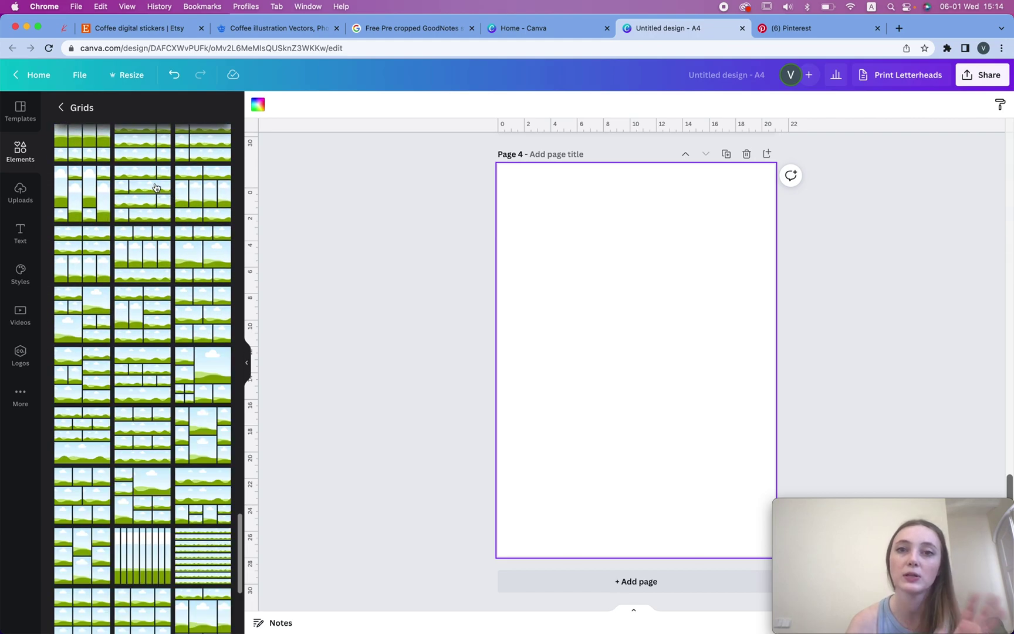
{"action": "scroll", "coordinate": [154, 320], "scroll_direction": "down", "scroll_amount": 10}
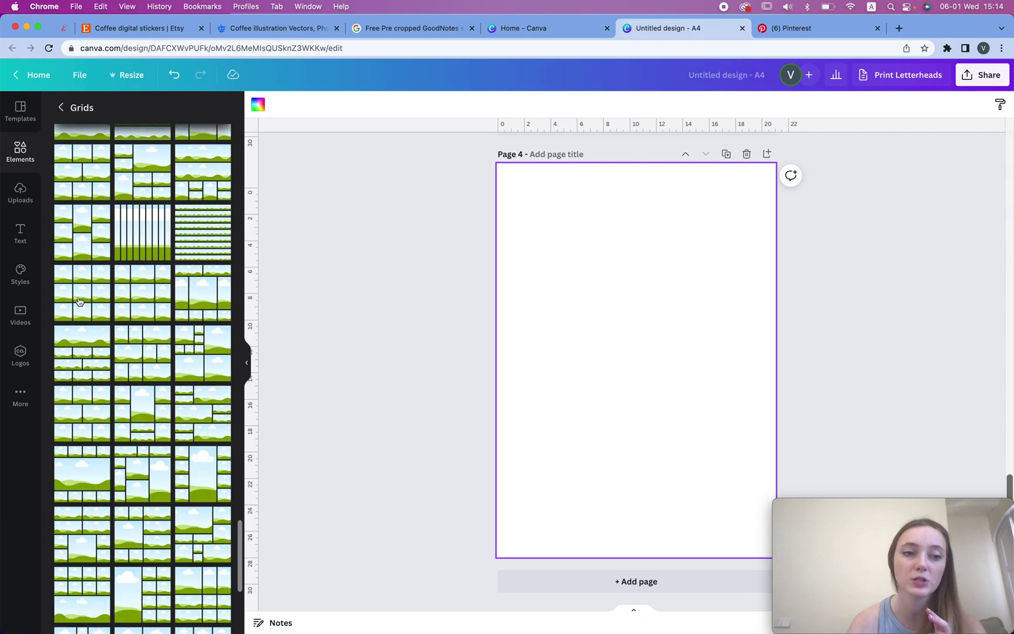
{"action": "left_click", "coordinate": [80, 302]}
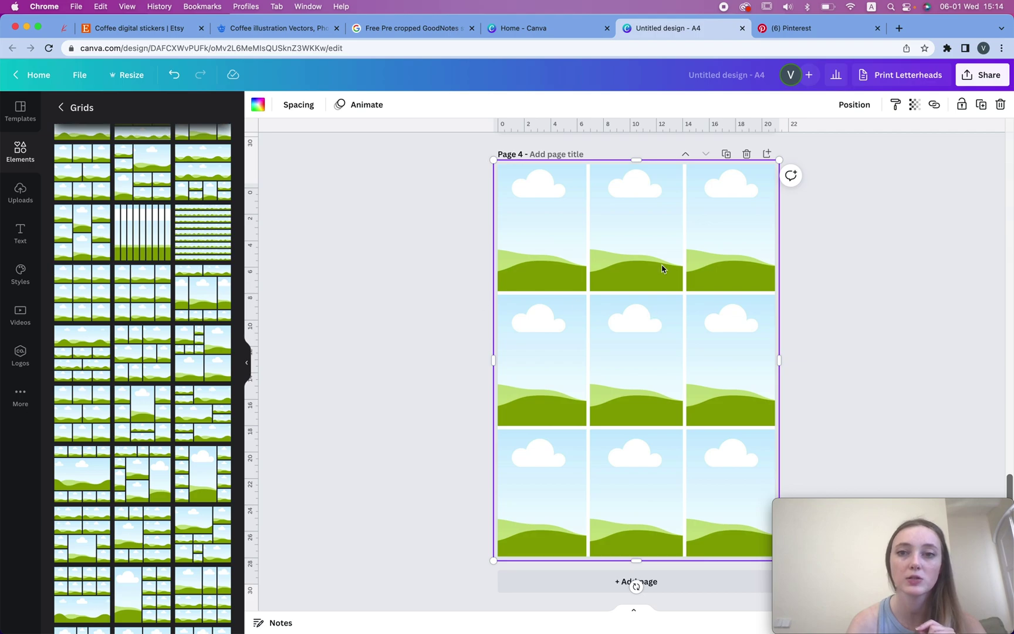
Step: Place two vertical guides along the gaps between the grid's three columns
{"action": "left_click", "coordinate": [393, 284]}
{"action": "left_click_drag", "start_coordinate": [252, 192], "coordinate": [588, 206]}
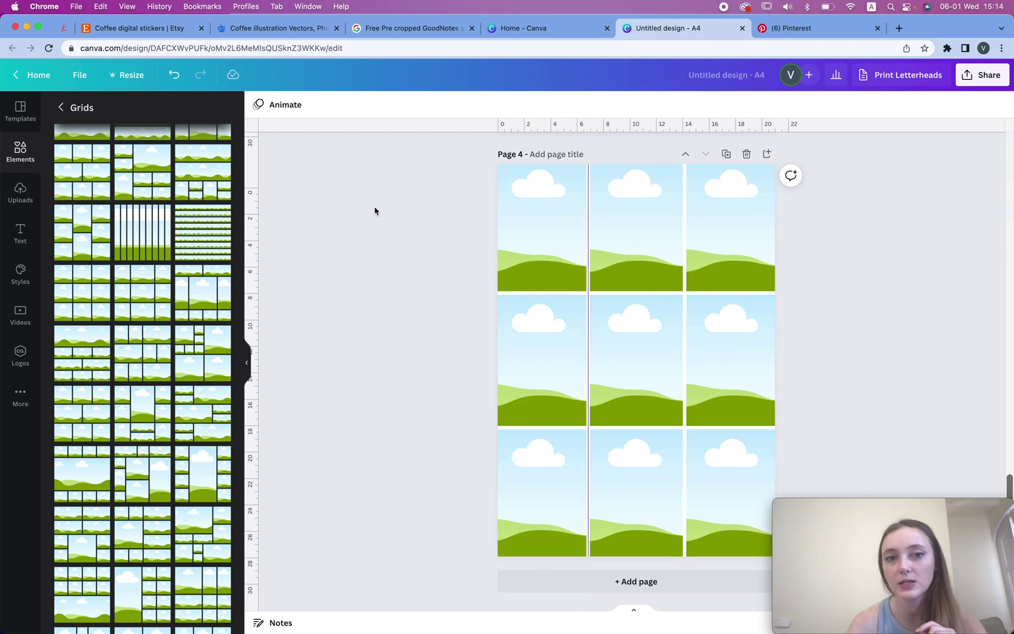
{"action": "left_click_drag", "start_coordinate": [250, 182], "coordinate": [686, 211]}
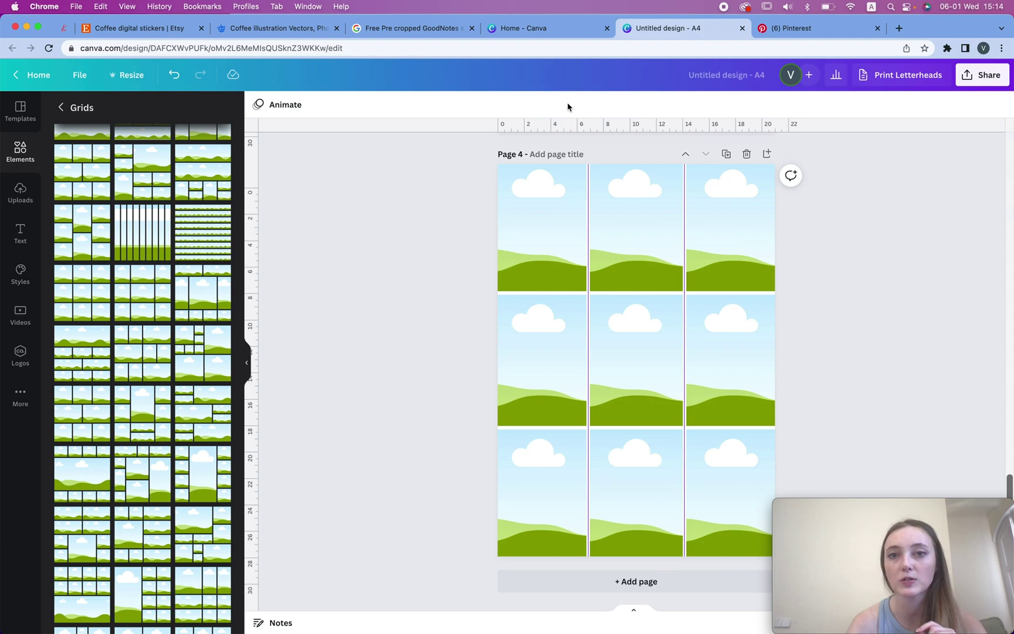
Step: Return to the home page and reopen the most recent A4 design
{"action": "left_click", "coordinate": [78, 75]}
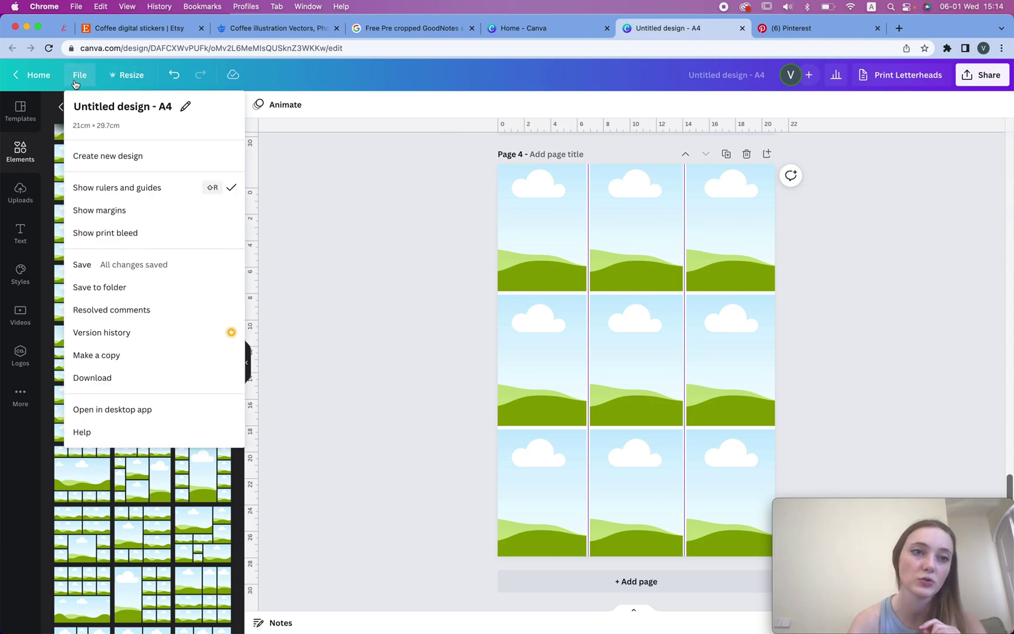
{"action": "left_click", "coordinate": [37, 75]}
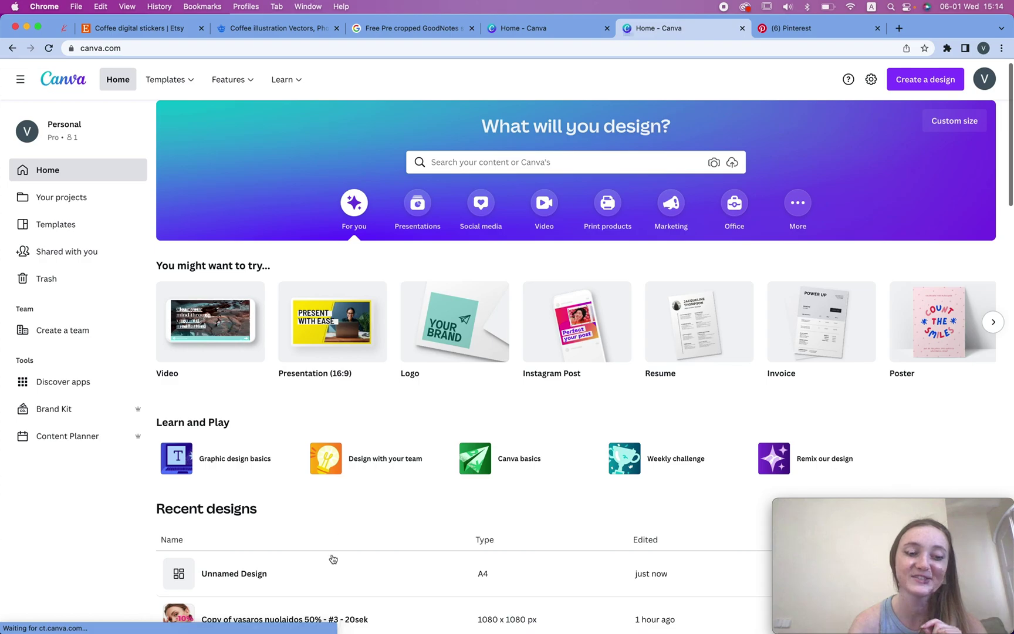
{"action": "left_click", "coordinate": [324, 571]}
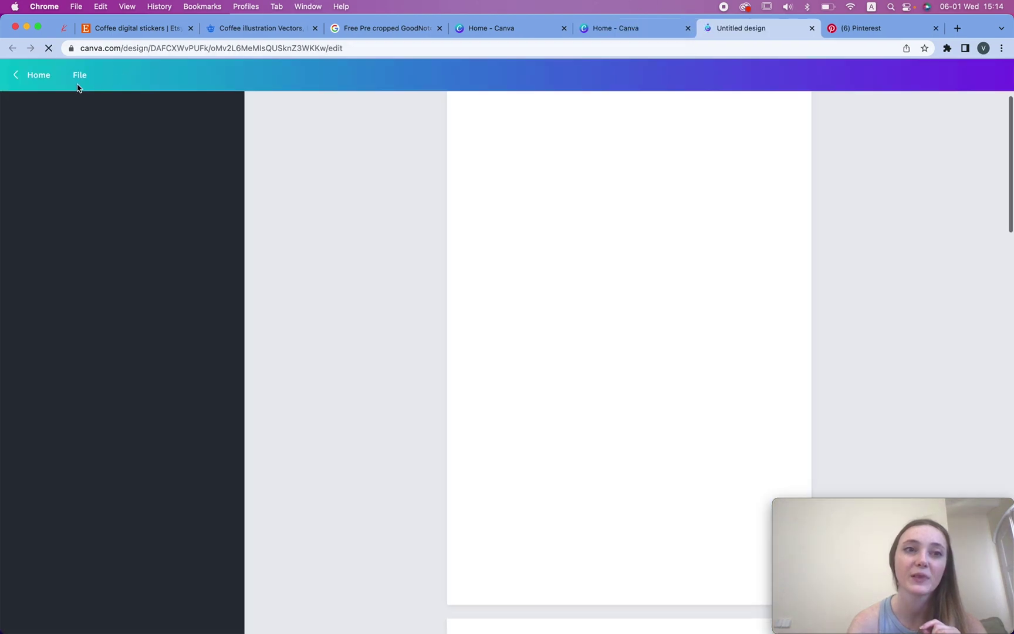
Step: Hide the rulers and guides, and show them again
{"action": "left_click", "coordinate": [81, 77]}
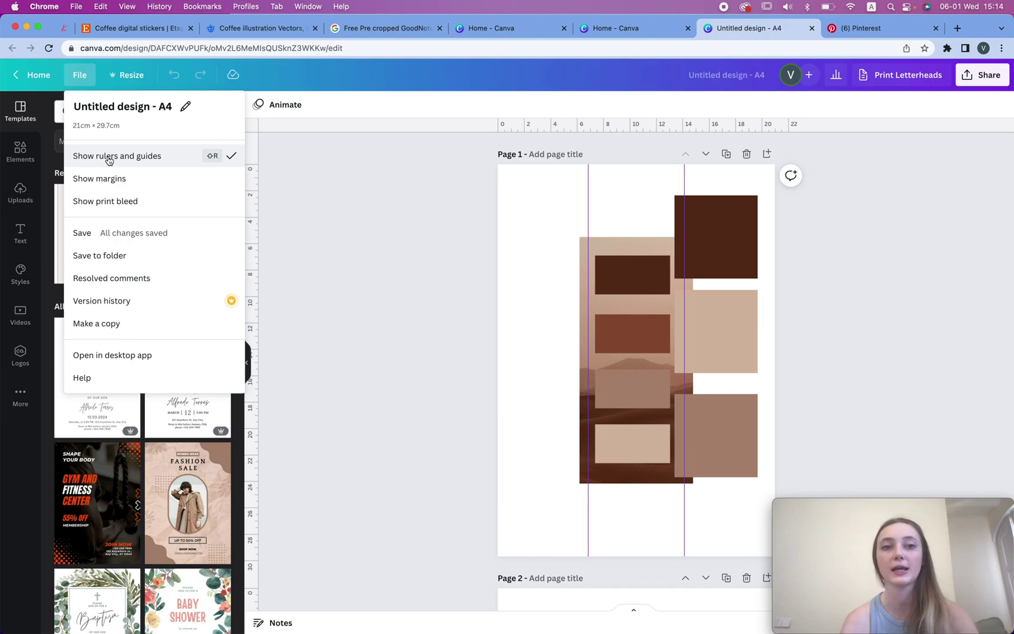
{"action": "left_click", "coordinate": [129, 158]}
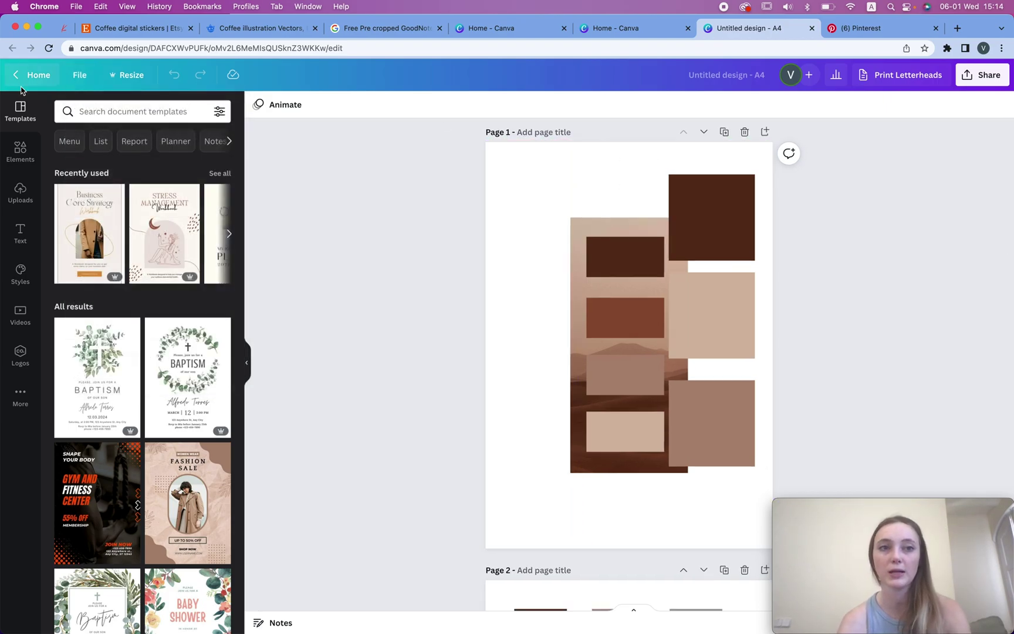
{"action": "left_click", "coordinate": [81, 76]}
{"action": "left_click", "coordinate": [137, 186]}
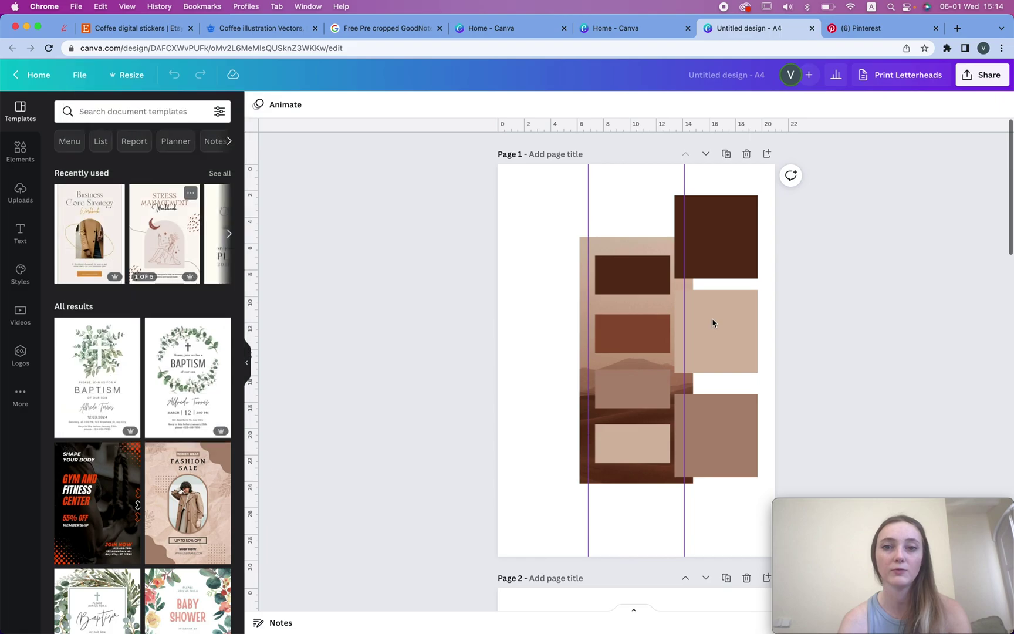
Step: Place two horizontal guides on page 4 along the gaps between the grid's three rows
{"action": "left_click_drag", "start_coordinate": [1010, 203], "coordinate": [1009, 568]}
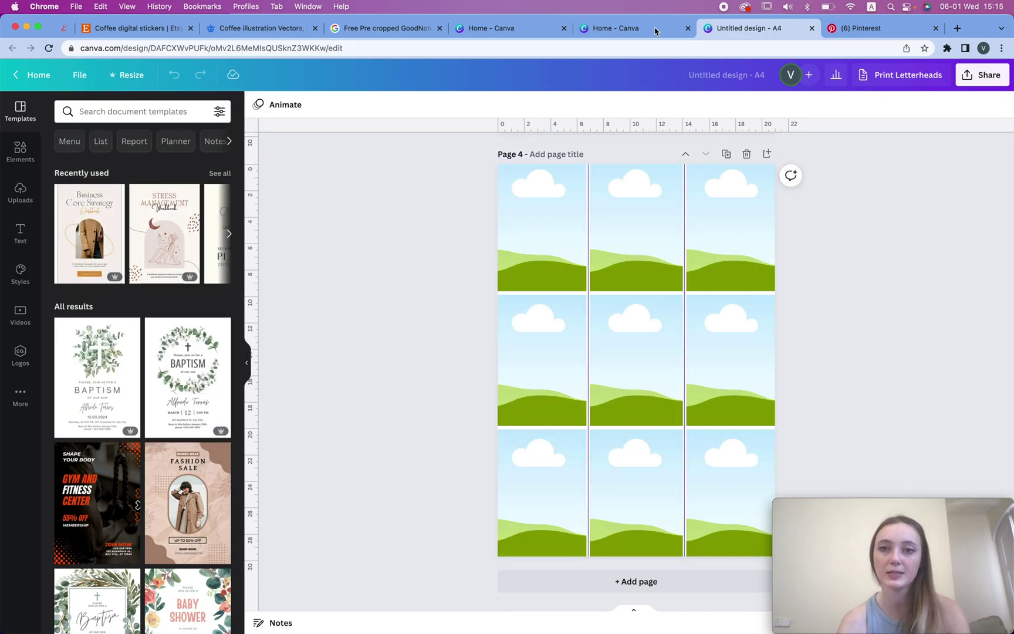
{"action": "left_click_drag", "start_coordinate": [661, 124], "coordinate": [623, 72]}
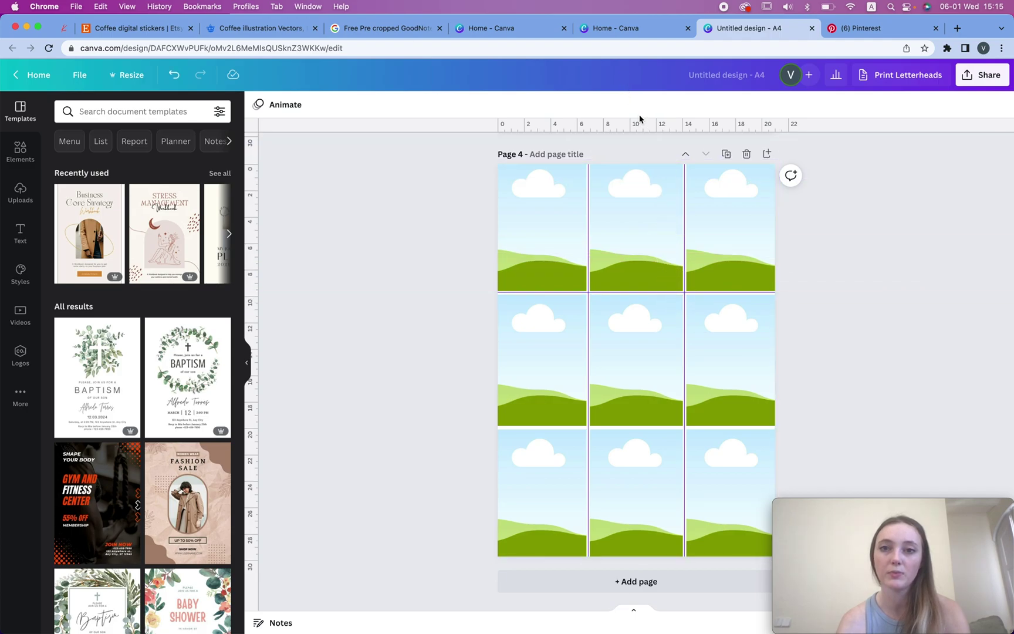
{"action": "left_click_drag", "start_coordinate": [643, 124], "coordinate": [655, 428]}
Step: Duplicate the grid page as page 5 and delete the photo grid from the copy
{"action": "left_click", "coordinate": [743, 154]}
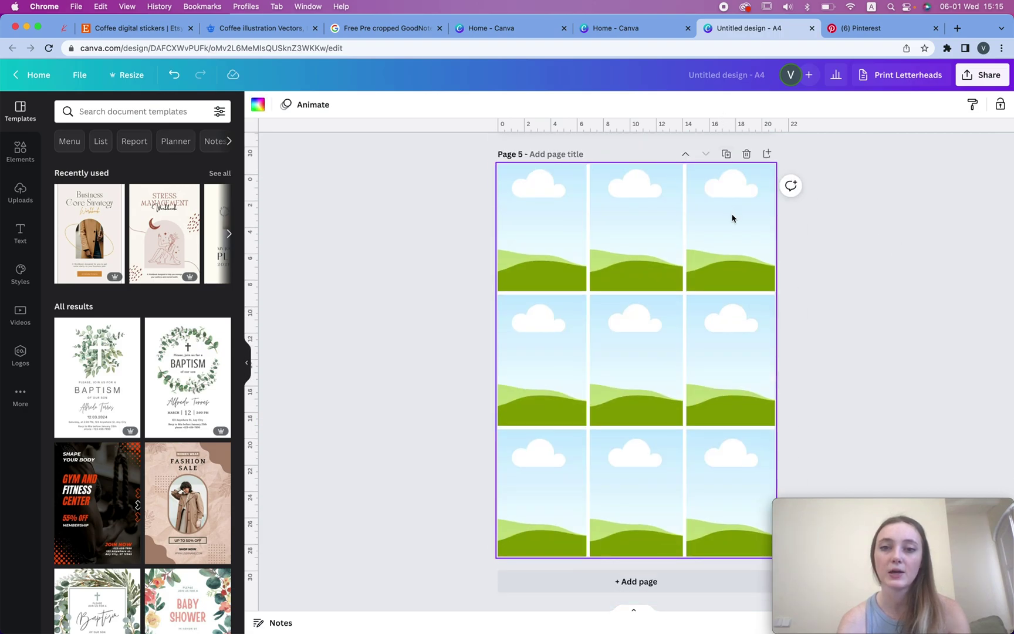
{"action": "key", "text": "ctrl+a"}
{"action": "key", "text": "Delete"}
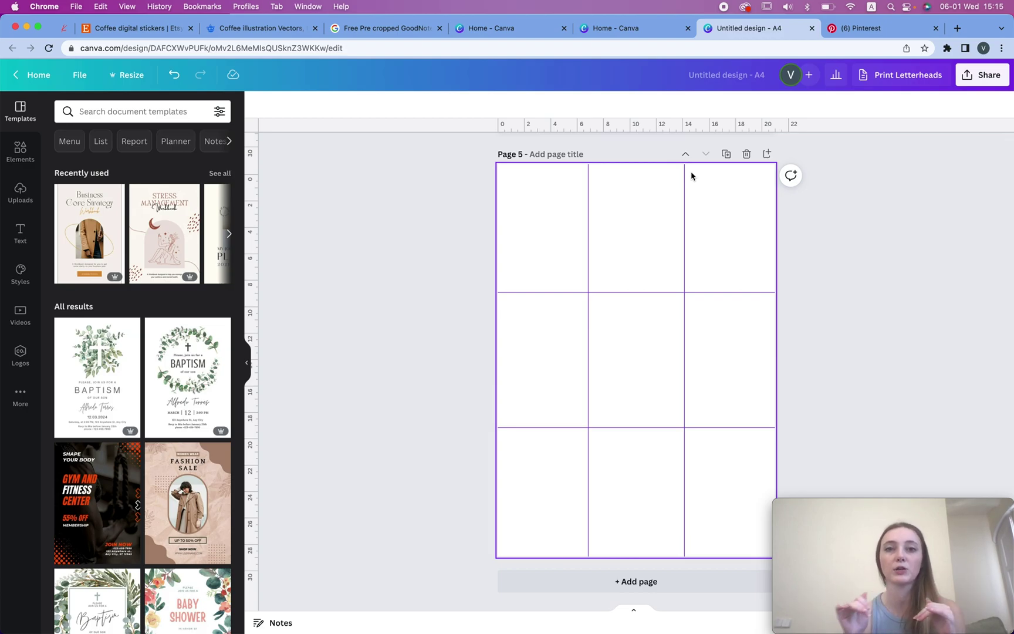
Step: Search the elements library for "coffee"
{"action": "left_click", "coordinate": [20, 151]}
{"action": "left_click", "coordinate": [97, 113]}
{"action": "type", "text": "coffe"}
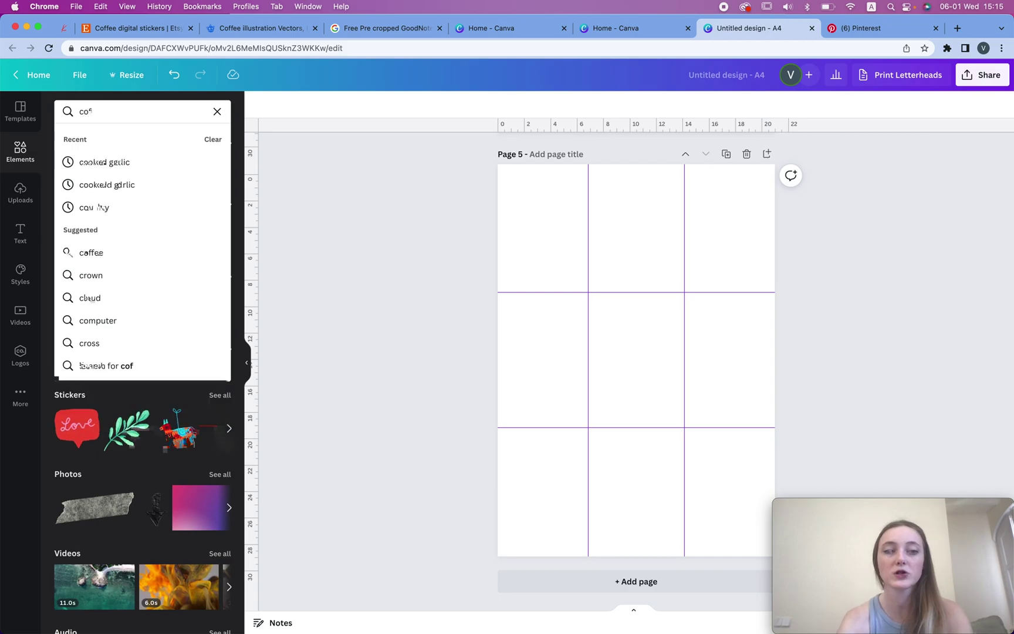
{"action": "key", "text": "Return"}
{"action": "type", "text": "ee"}
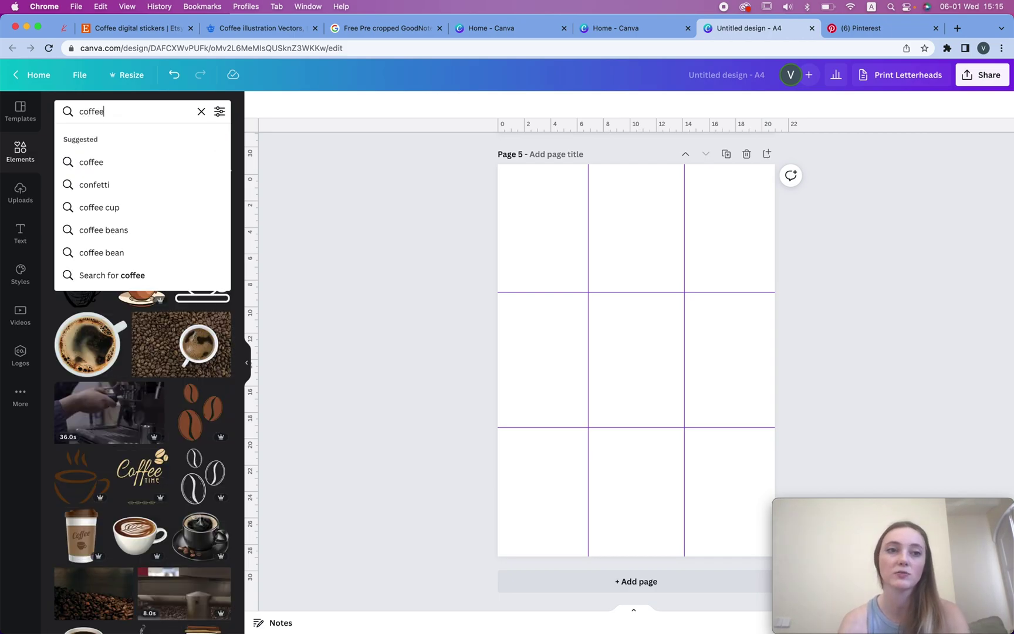
{"action": "key", "text": "Return"}
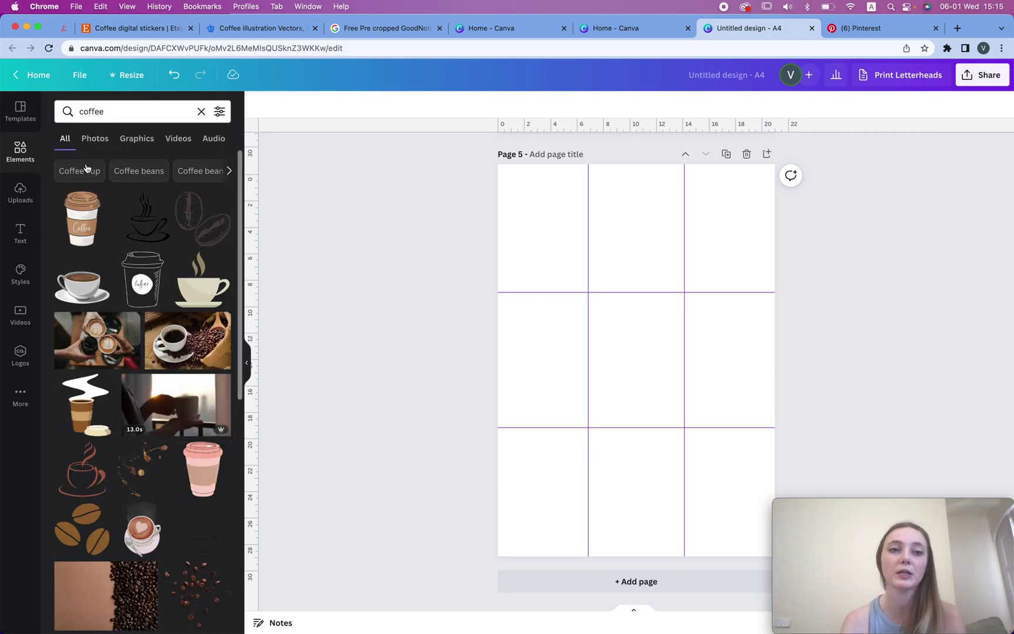
Step: Add the outlined takeaway coffee cup graphic to page 5 and recolour it dark brown
{"action": "left_click", "coordinate": [641, 311]}
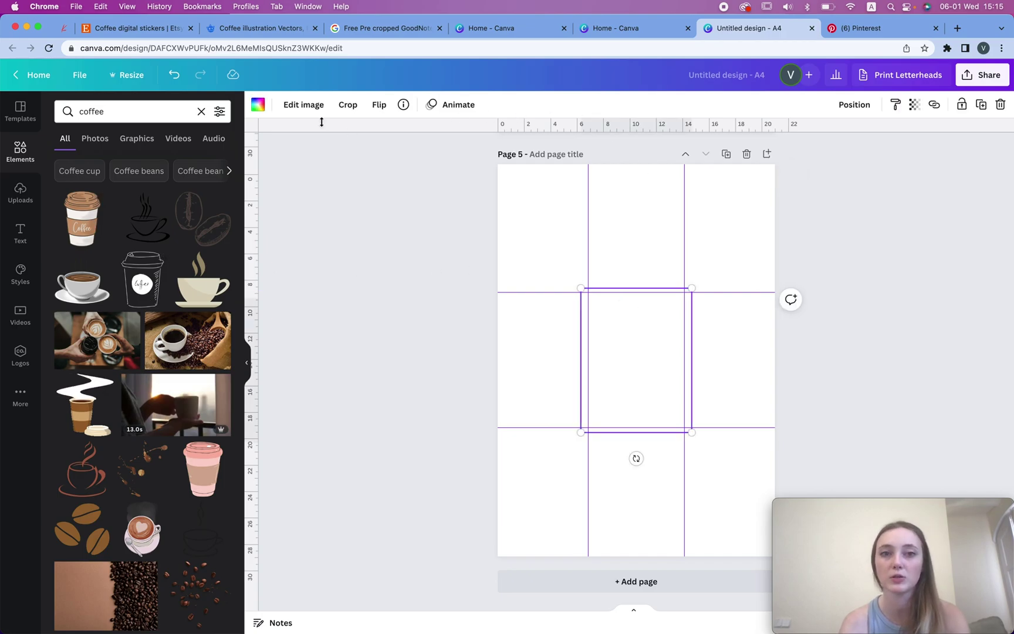
{"action": "left_click", "coordinate": [257, 104]}
{"action": "left_click", "coordinate": [122, 163]}
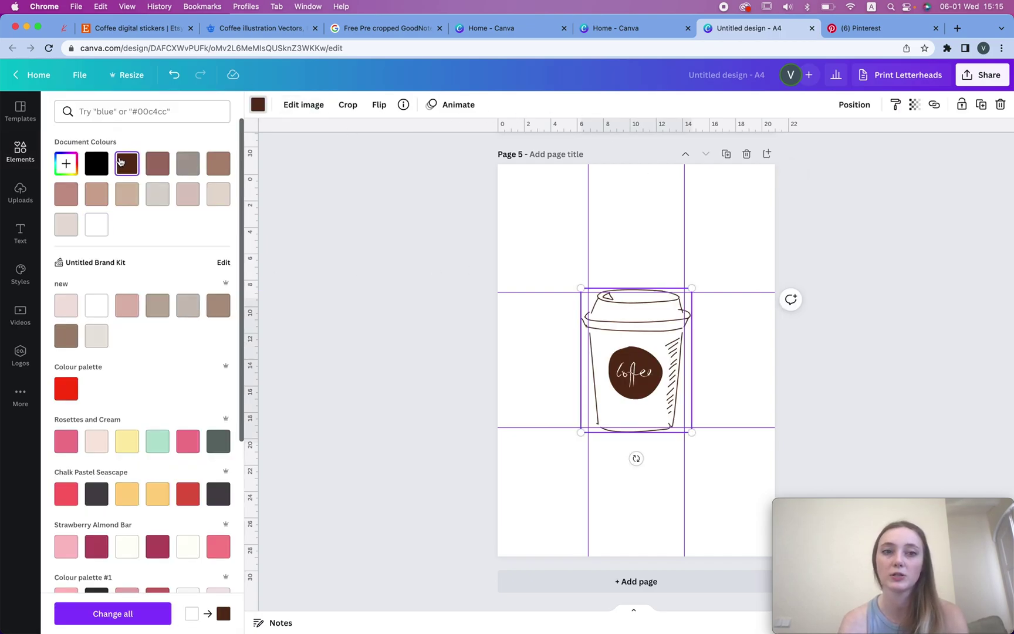
Step: Scale the cup to about 6 cm wide inside the centre guide cell and recolour it pale dusty pink
{"action": "left_click_drag", "start_coordinate": [671, 317], "coordinate": [679, 314]}
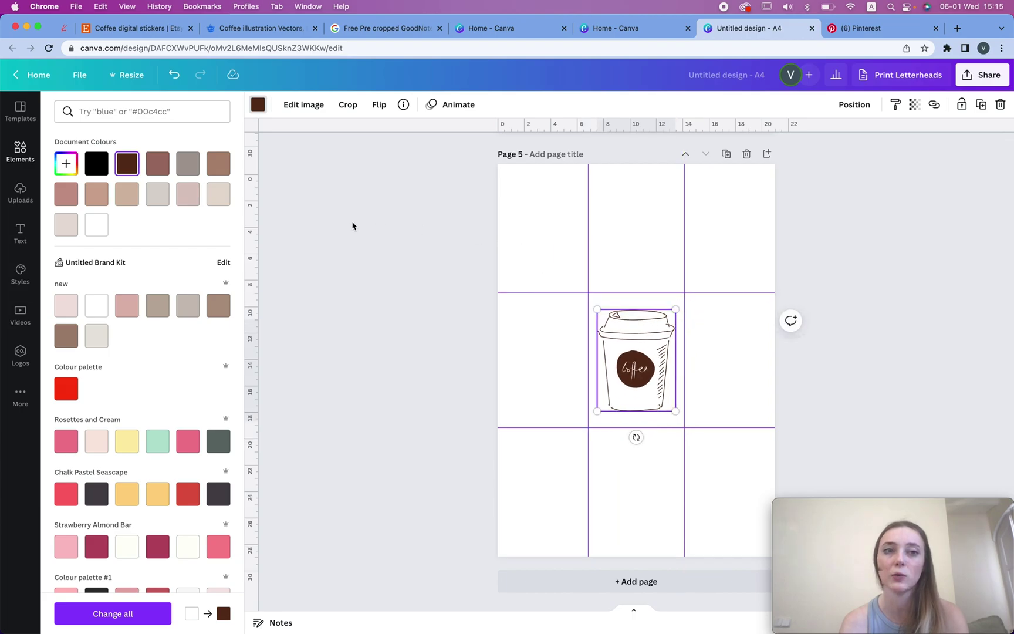
{"action": "left_click", "coordinate": [186, 199]}
{"action": "scroll", "coordinate": [461, 235], "scroll_direction": "up", "scroll_amount": 6}
{"action": "scroll", "coordinate": [624, 176], "scroll_direction": "up", "scroll_amount": 8}
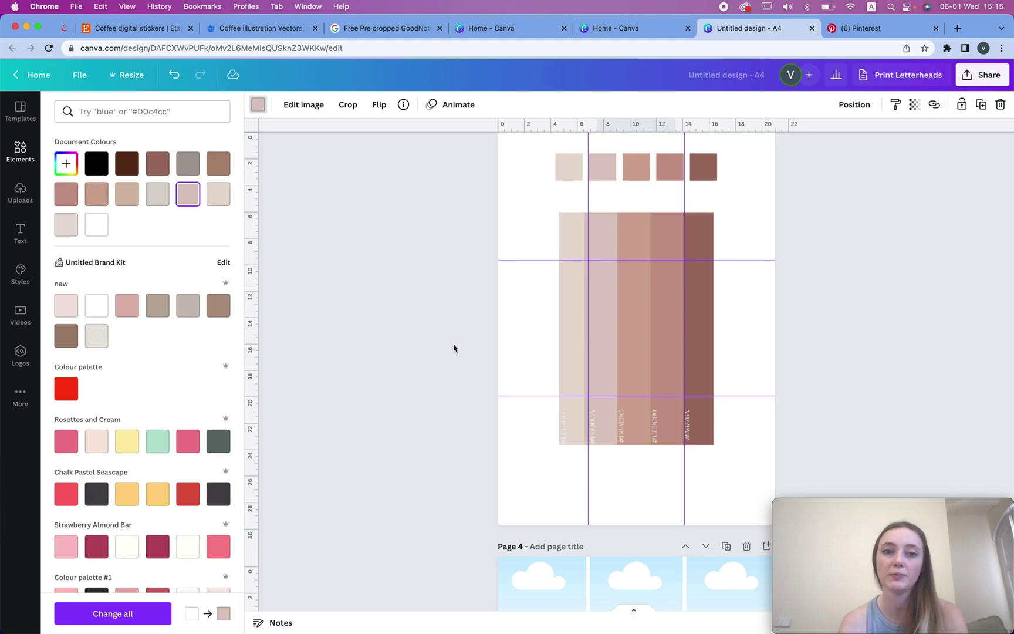
{"action": "scroll", "coordinate": [453, 348], "scroll_direction": "down", "scroll_amount": 14}
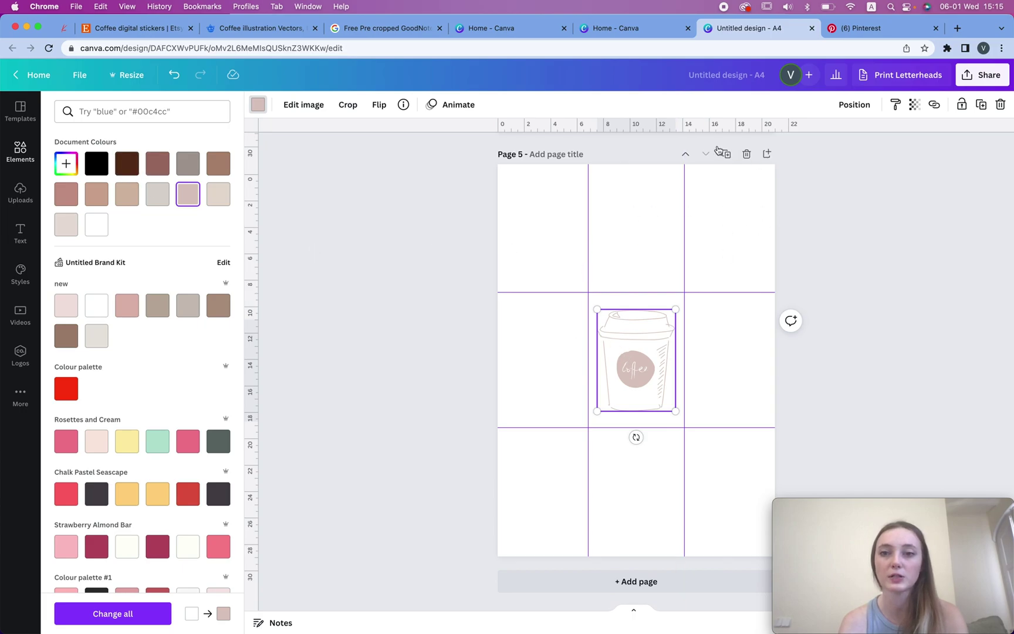
{"action": "left_click", "coordinate": [728, 176]}
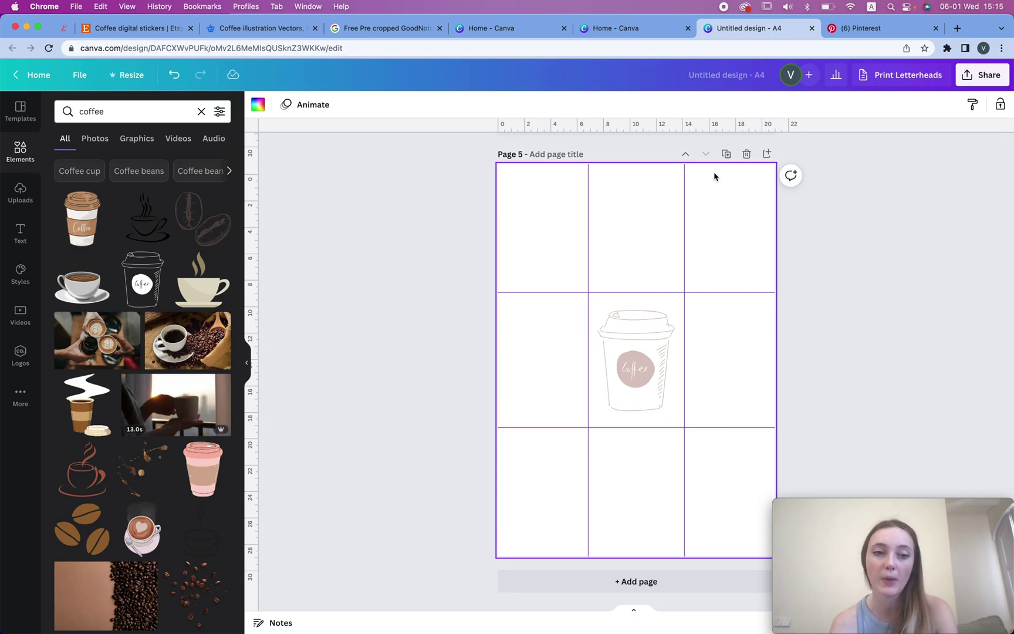
Step: Duplicate the takeaway coffee cup into the left and right guide cells of page 5's middle row
{"action": "left_click", "coordinate": [437, 306]}
{"action": "left_click", "coordinate": [657, 393]}
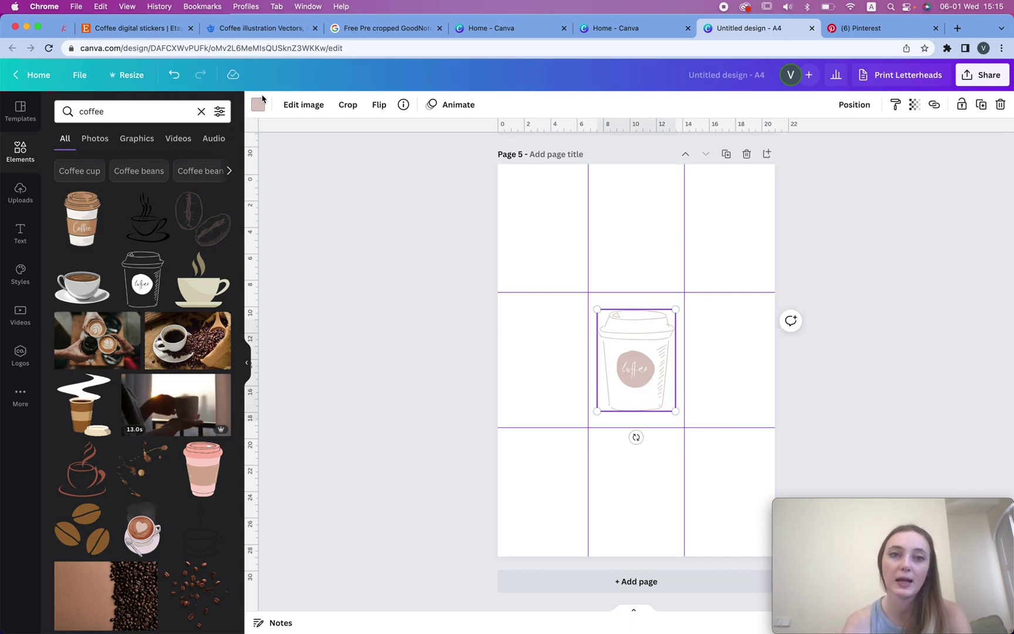
{"action": "left_click_drag", "start_coordinate": [623, 377], "coordinate": [532, 369], "text": "alt"}
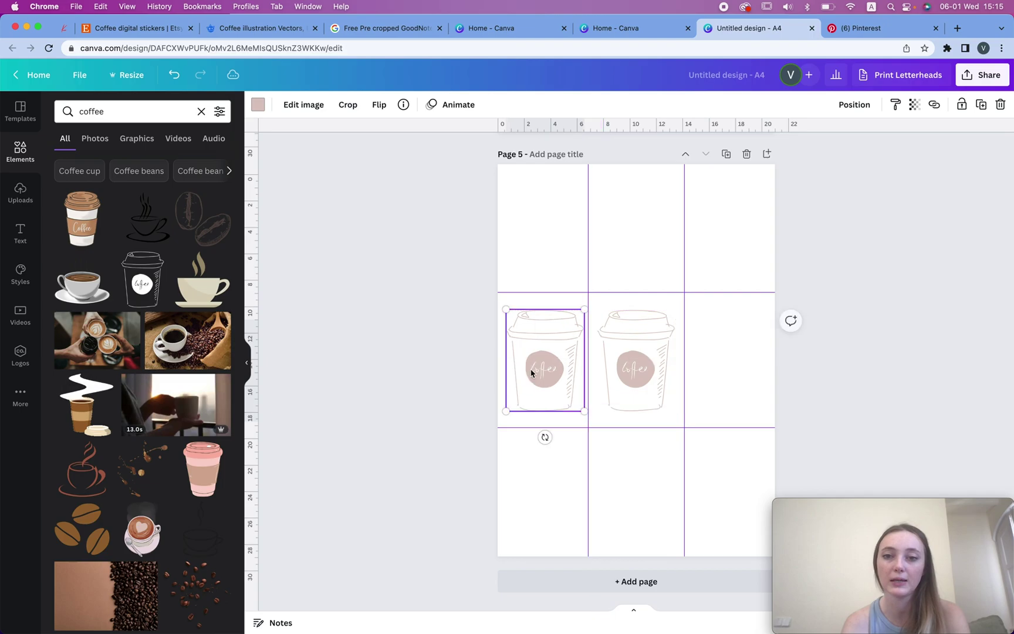
{"action": "left_click_drag", "start_coordinate": [654, 354], "coordinate": [746, 351], "text": "alt"}
Step: Recolour the right takeaway cup light tan and the centre one medium brown from the document colours
{"action": "left_click", "coordinate": [258, 105]}
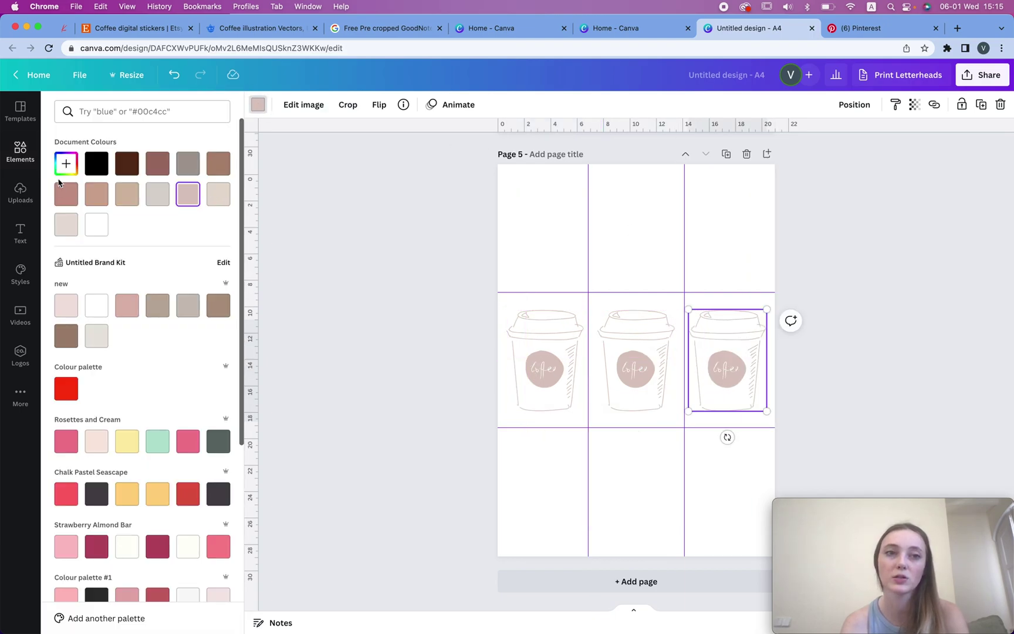
{"action": "left_click", "coordinate": [135, 194]}
{"action": "left_click", "coordinate": [636, 377]}
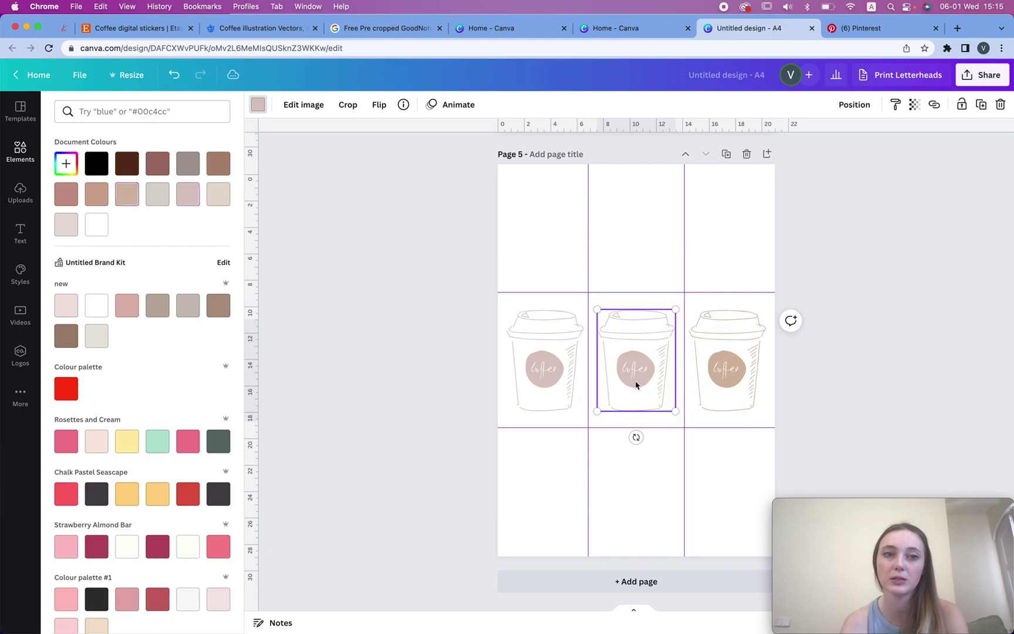
{"action": "left_click", "coordinate": [224, 164]}
{"action": "left_click", "coordinate": [591, 300]}
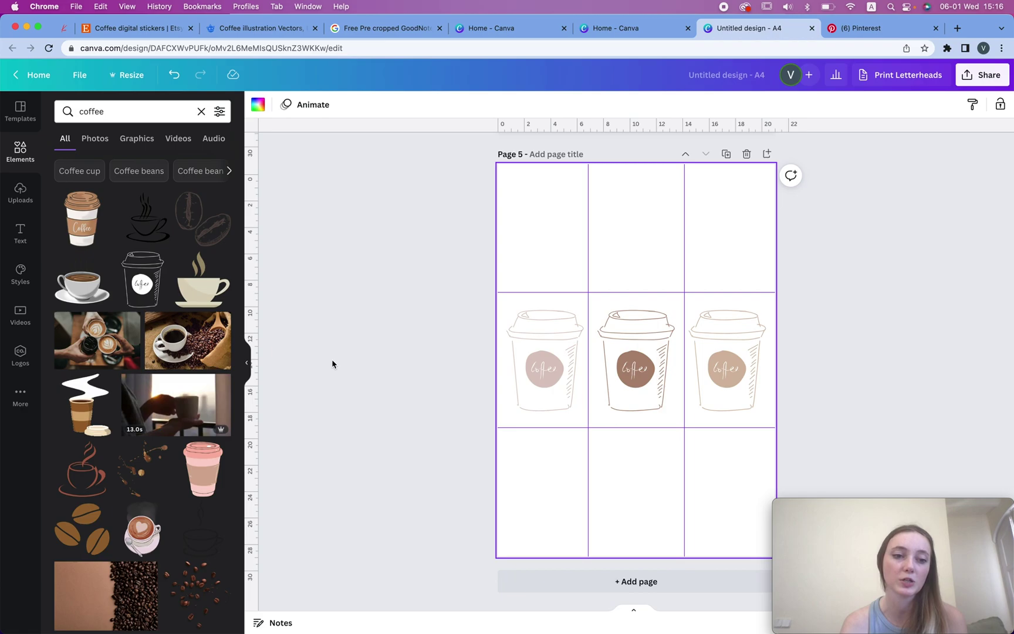
Step: Add the uploaded Coffee House illustration sheet to page 5 and crop it to the orange and teal teacup in its upper-left corner
{"action": "left_click", "coordinate": [20, 191]}
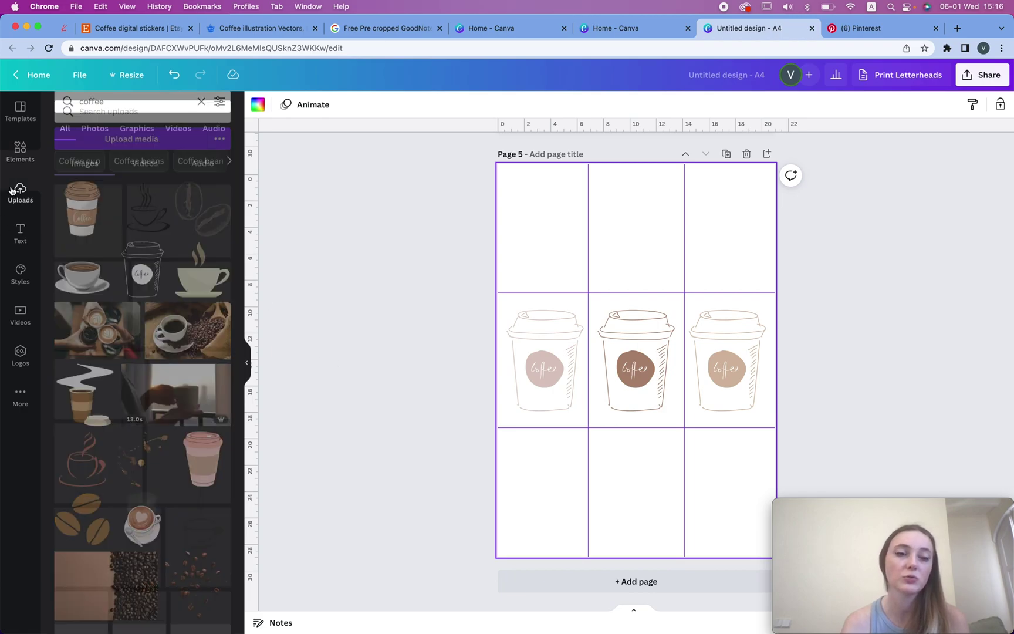
{"action": "left_click", "coordinate": [209, 212]}
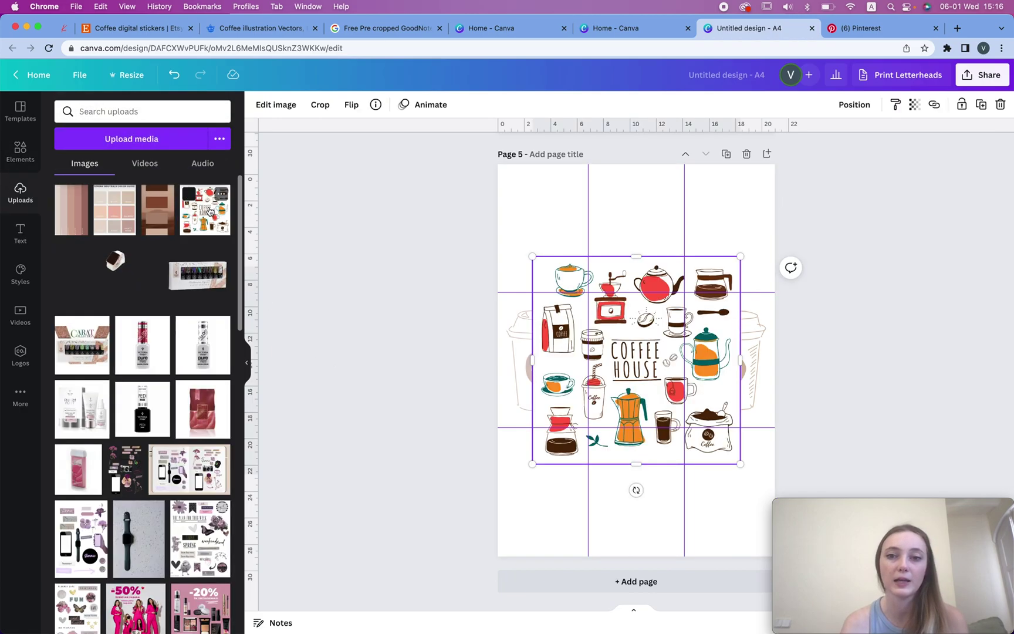
{"action": "left_click_drag", "start_coordinate": [646, 240], "coordinate": [625, 186]}
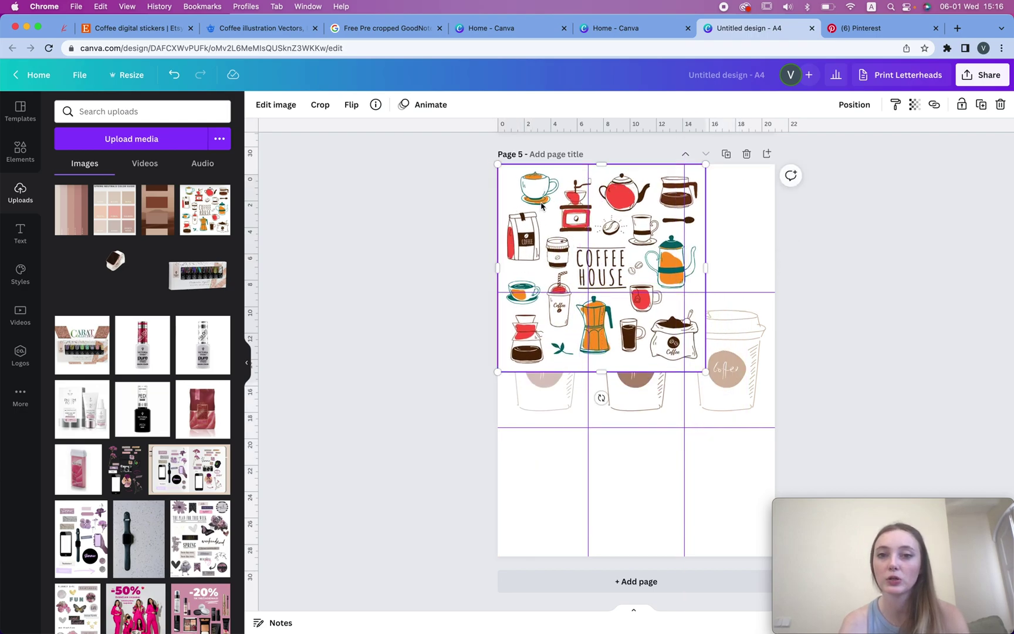
{"action": "left_click_drag", "start_coordinate": [708, 268], "coordinate": [563, 267]}
{"action": "left_click_drag", "start_coordinate": [535, 372], "coordinate": [542, 209]}
{"action": "left_click", "coordinate": [593, 218]}
{"action": "left_click", "coordinate": [541, 219]}
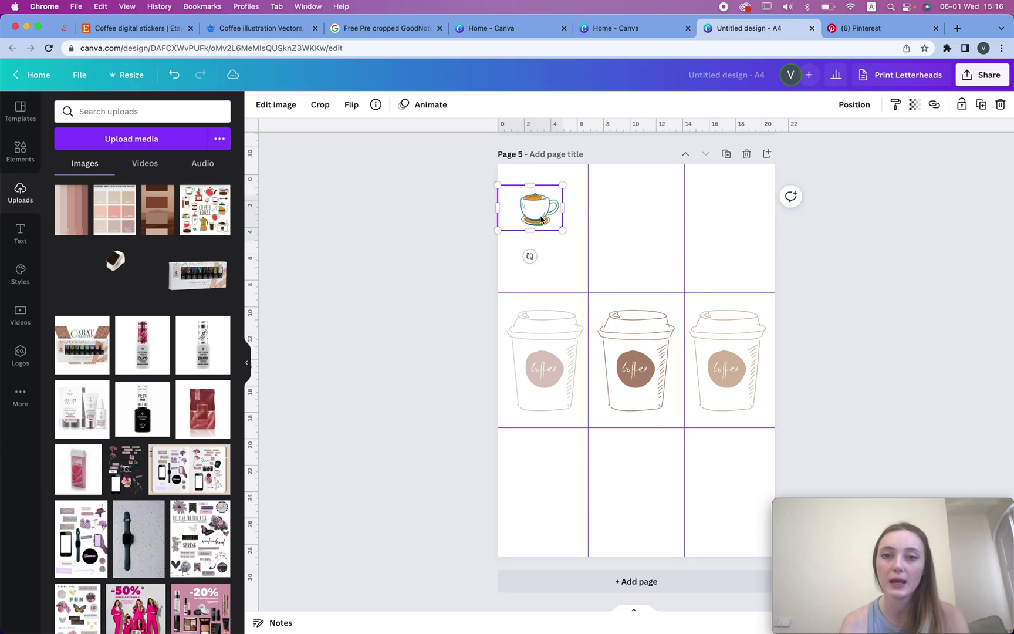
Step: Trim the cropped teacup image closer to the handle and saucer, to about 4.7 cm wide
{"action": "left_click_drag", "start_coordinate": [560, 207], "coordinate": [560, 206]}
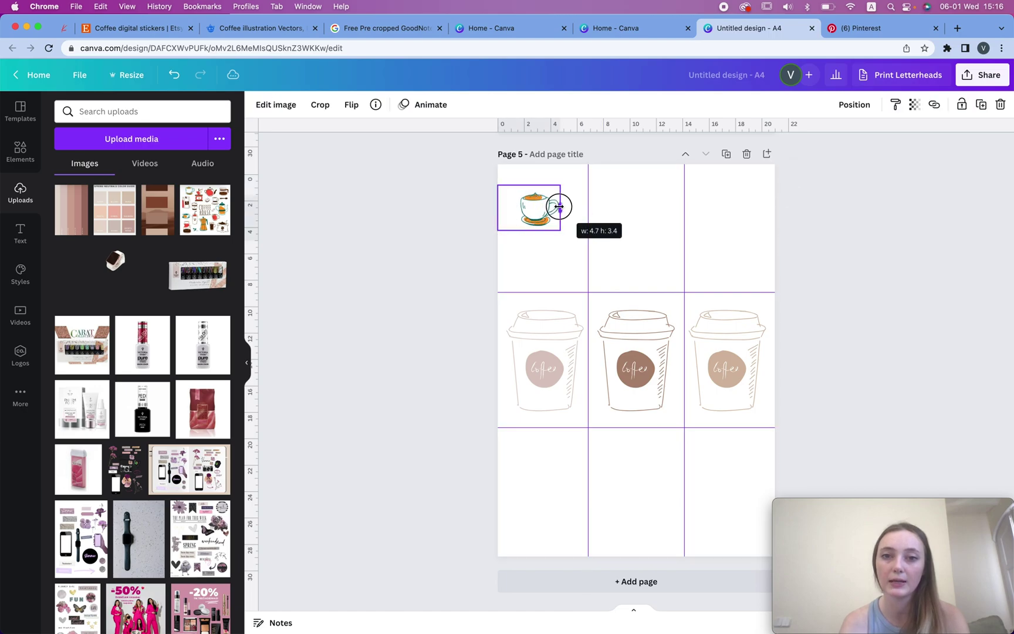
{"action": "left_click", "coordinate": [574, 210]}
{"action": "left_click", "coordinate": [549, 228]}
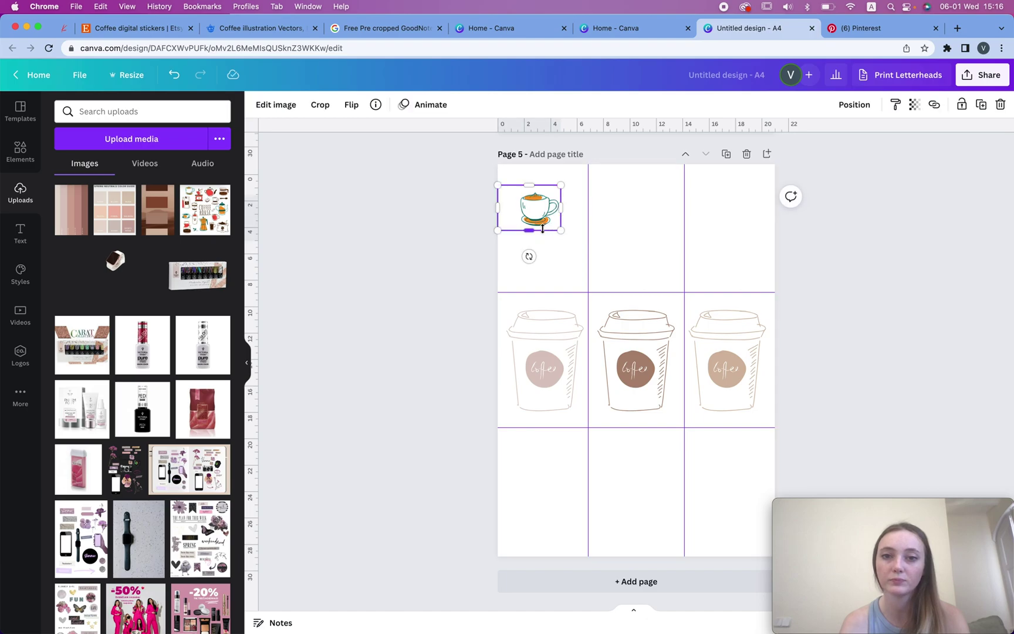
{"action": "left_click_drag", "start_coordinate": [540, 229], "coordinate": [532, 222]}
Step: Enlarge the teacup to fill the upper-left guide cell and try trimming its right edge further
{"action": "left_click", "coordinate": [620, 201]}
{"action": "left_click", "coordinate": [549, 208]}
{"action": "left_click_drag", "start_coordinate": [559, 227], "coordinate": [583, 243]}
{"action": "left_click", "coordinate": [629, 250]}
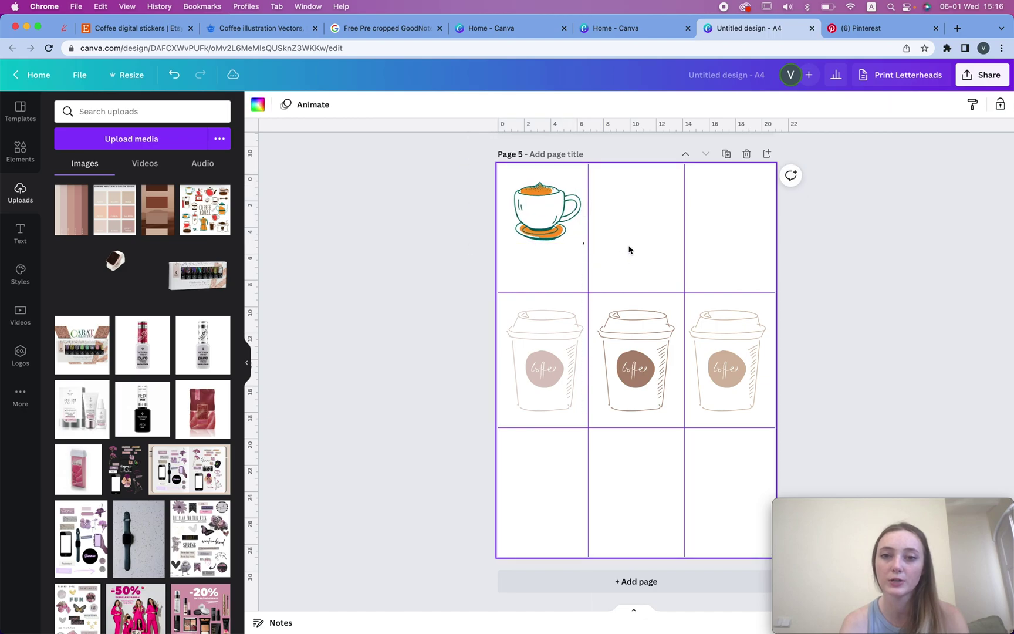
{"action": "left_click", "coordinate": [578, 241]}
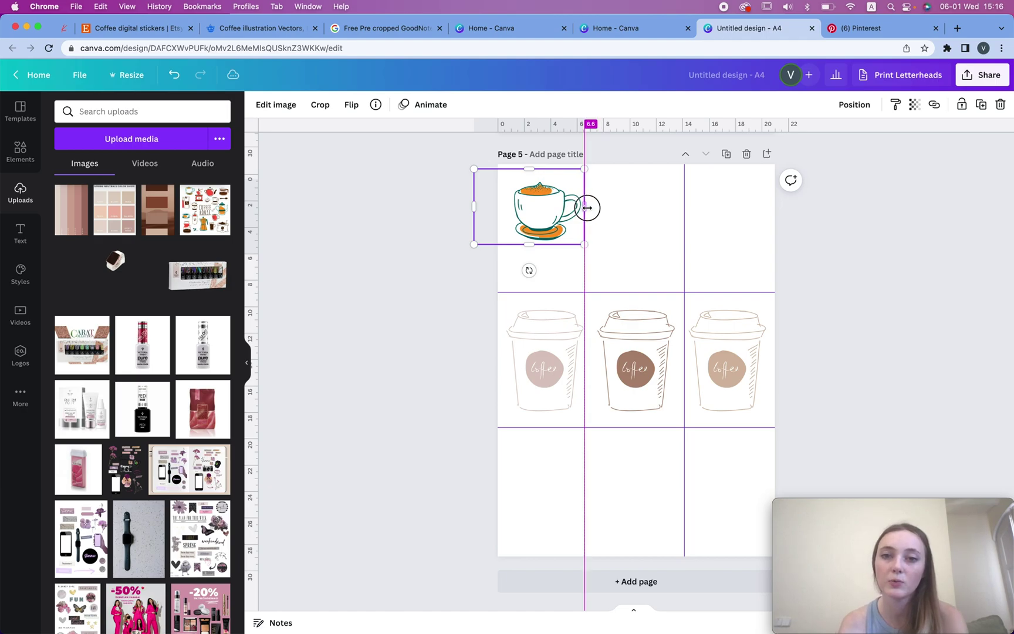
{"action": "left_click", "coordinate": [596, 226]}
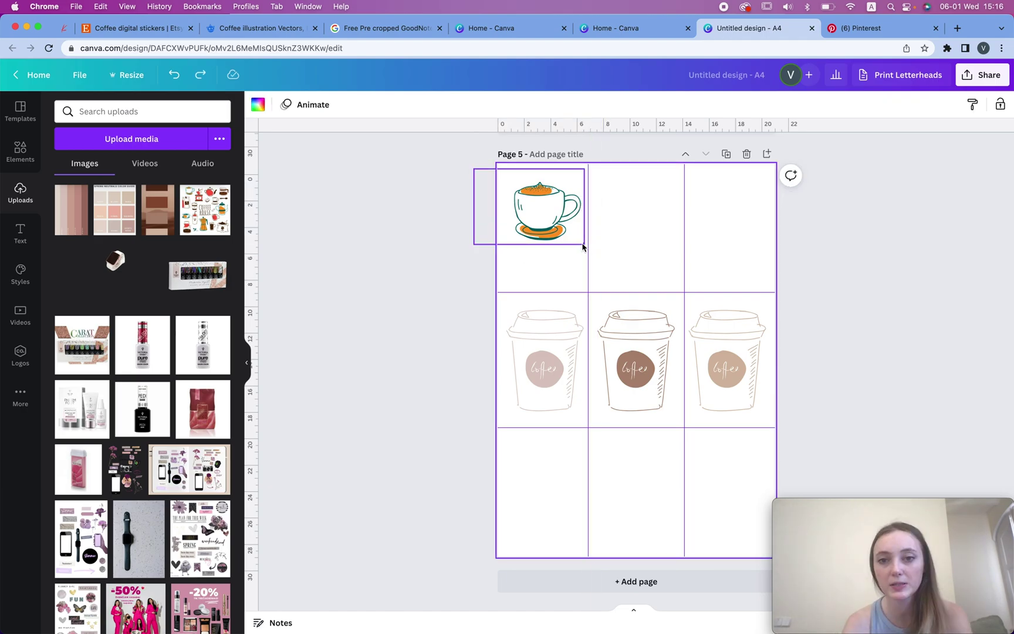
Step: Run the Background Remover on the teacup image
{"action": "left_click", "coordinate": [578, 239]}
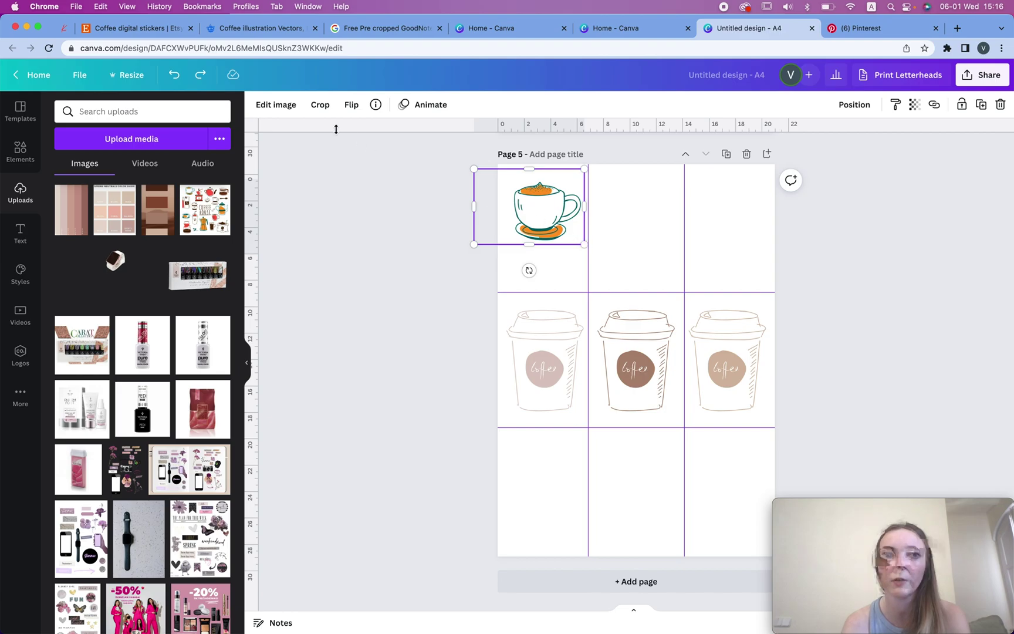
{"action": "left_click", "coordinate": [276, 109]}
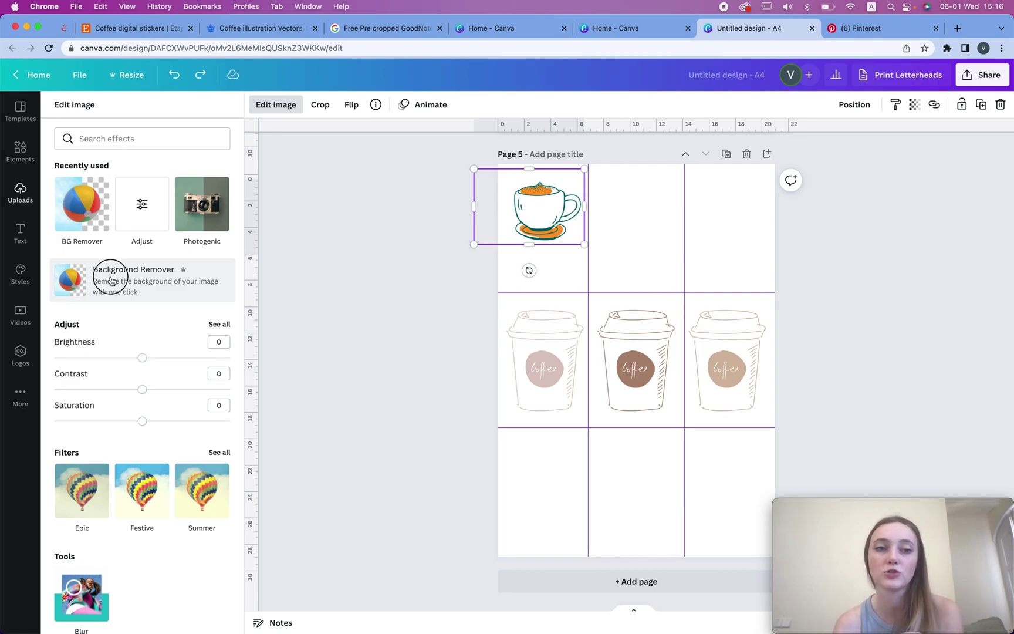
{"action": "left_click", "coordinate": [111, 281]}
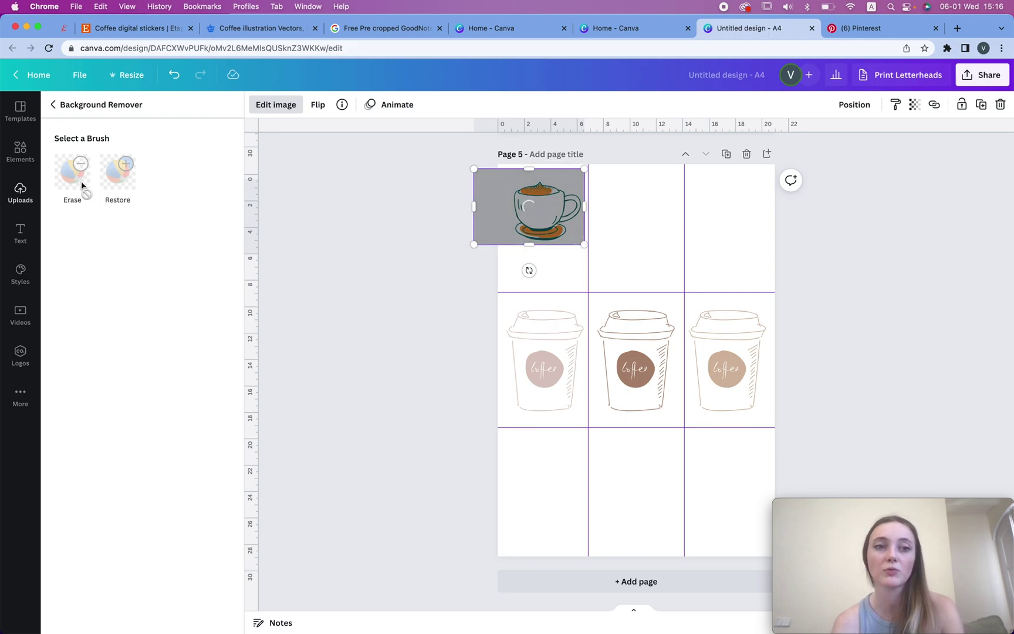
Step: Look up "adobe" in a new browser tab for background remover suggestions and return to the Canva design
{"action": "left_click", "coordinate": [958, 28]}
{"action": "type", "text": "adobe"}
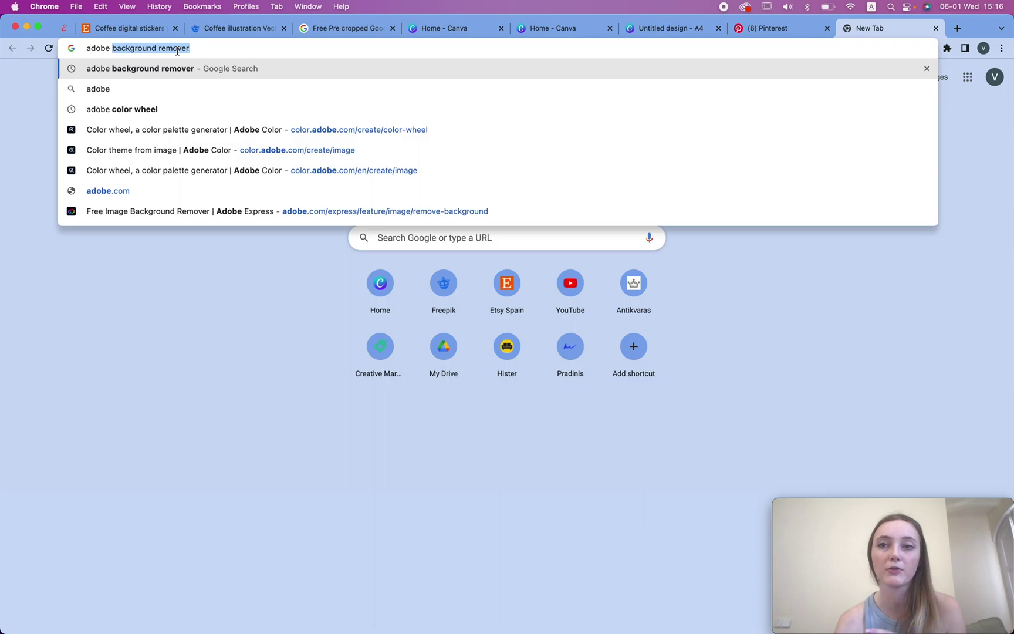
{"action": "left_click", "coordinate": [657, 33]}
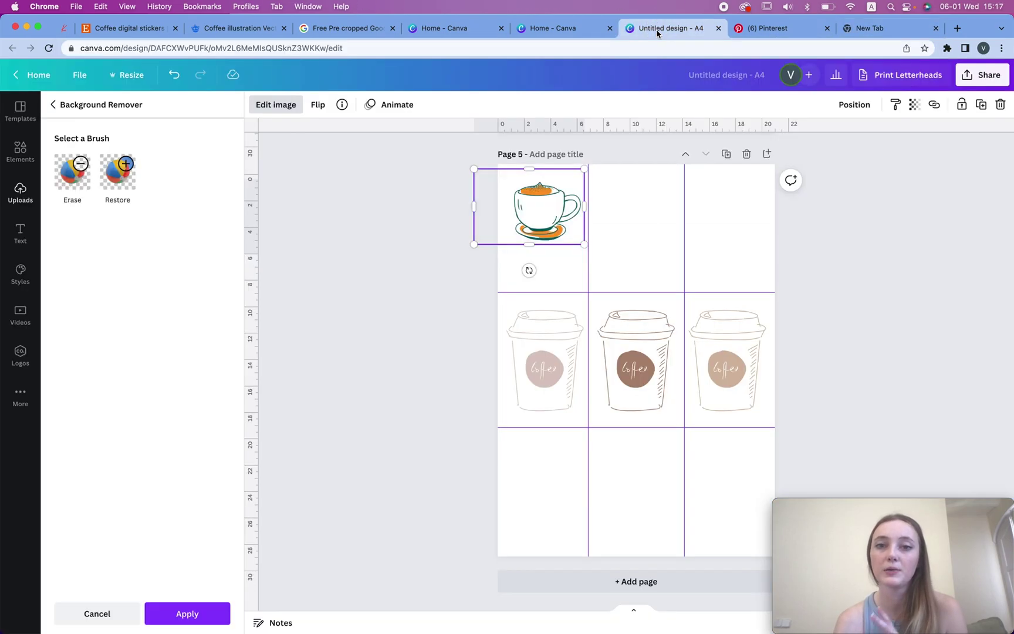
Step: Reopen the teacup's Background Remover and erase the left part of the red coffee grinder beside the cup
{"action": "left_click", "coordinate": [598, 233]}
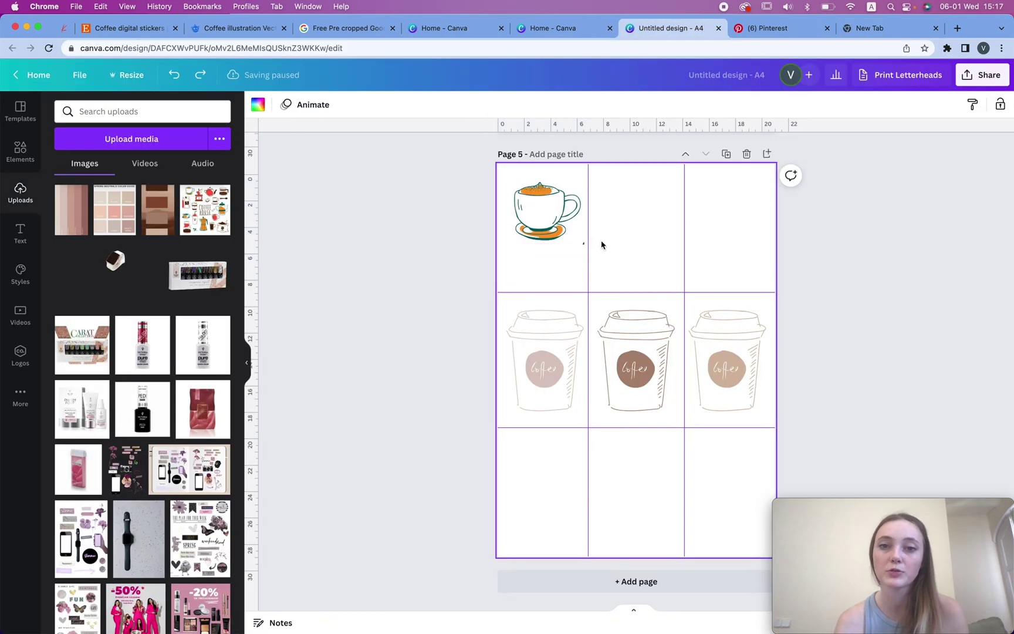
{"action": "left_click", "coordinate": [567, 240]}
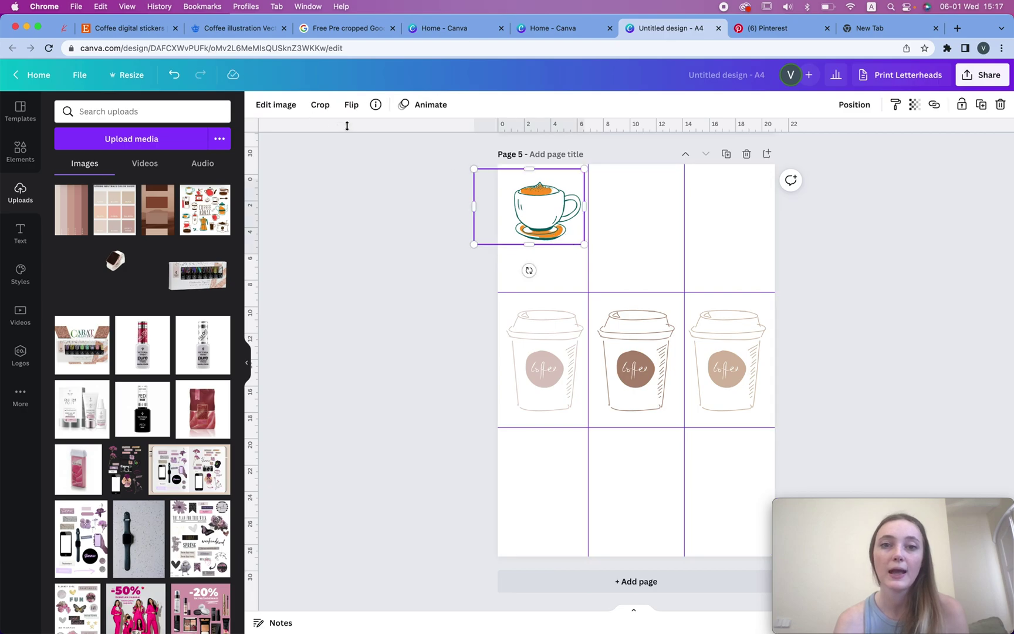
{"action": "left_click", "coordinate": [276, 104]}
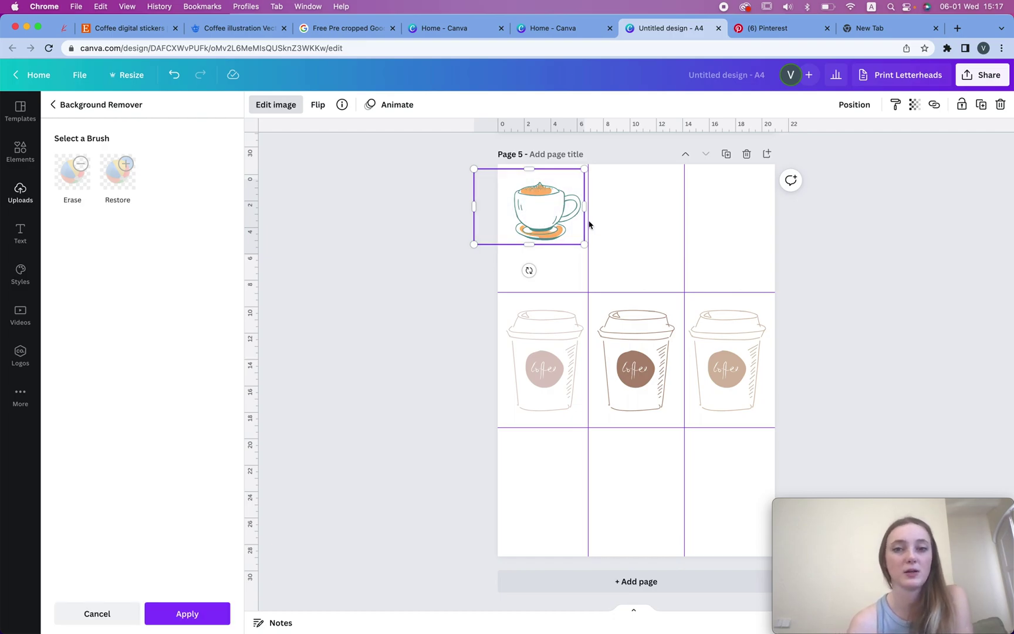
{"action": "left_click", "coordinate": [71, 175]}
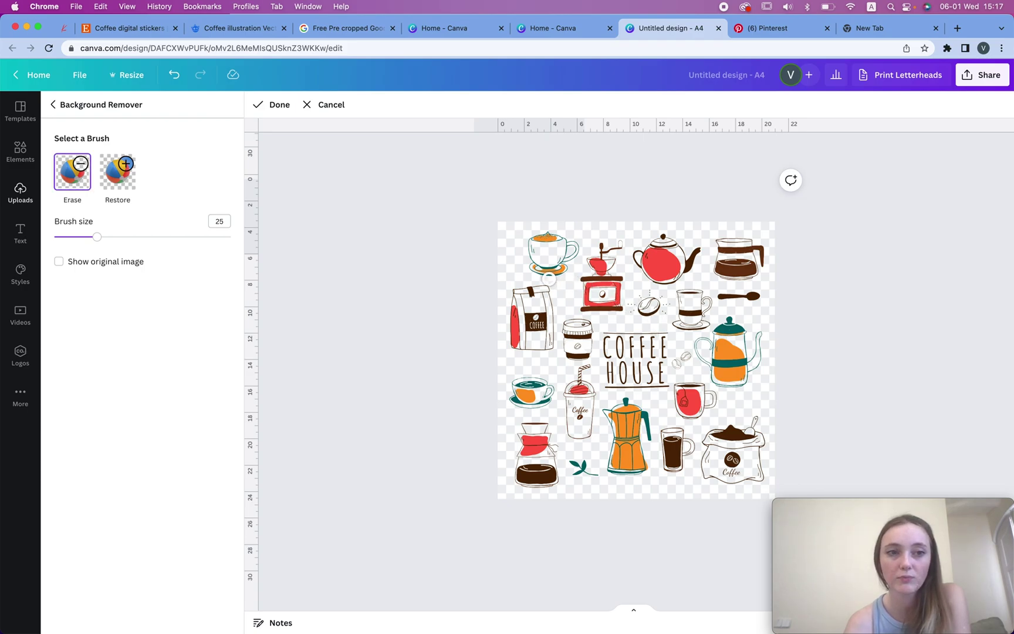
{"action": "left_click", "coordinate": [136, 263]}
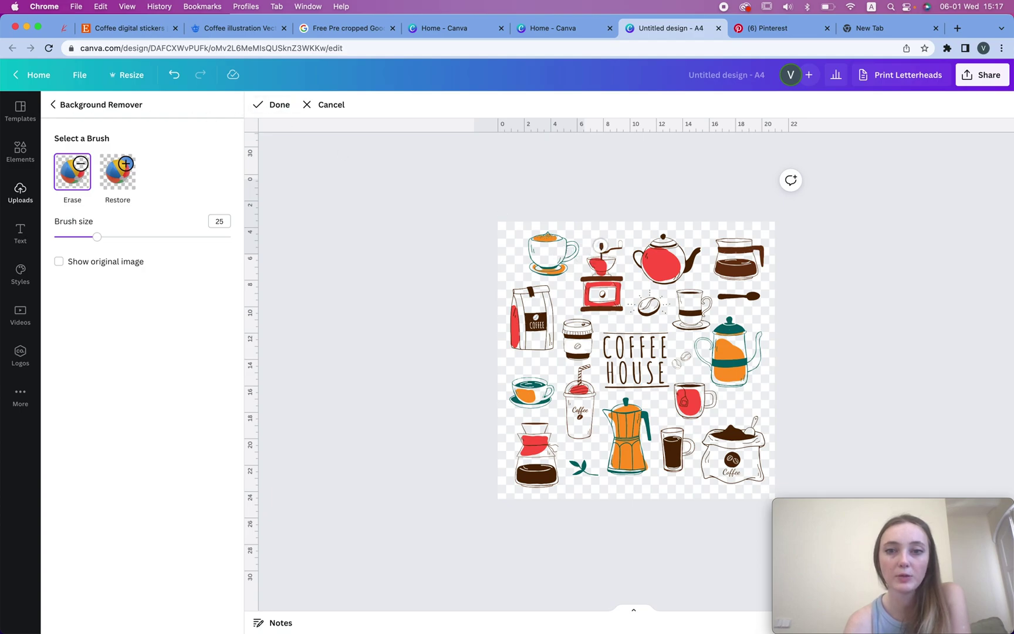
{"action": "mouse_move", "coordinate": [603, 244]}
{"action": "left_mouse_down"}
{"action": "mouse_move", "coordinate": [585, 301]}
{"action": "mouse_move", "coordinate": [596, 254]}
{"action": "left_mouse_up"}
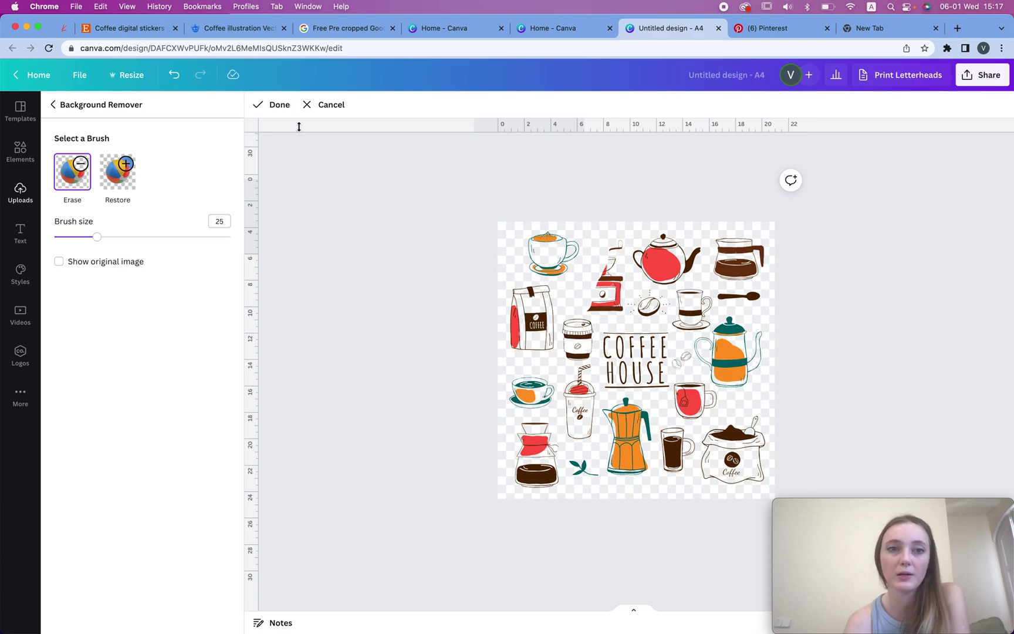
{"action": "left_click", "coordinate": [278, 105]}
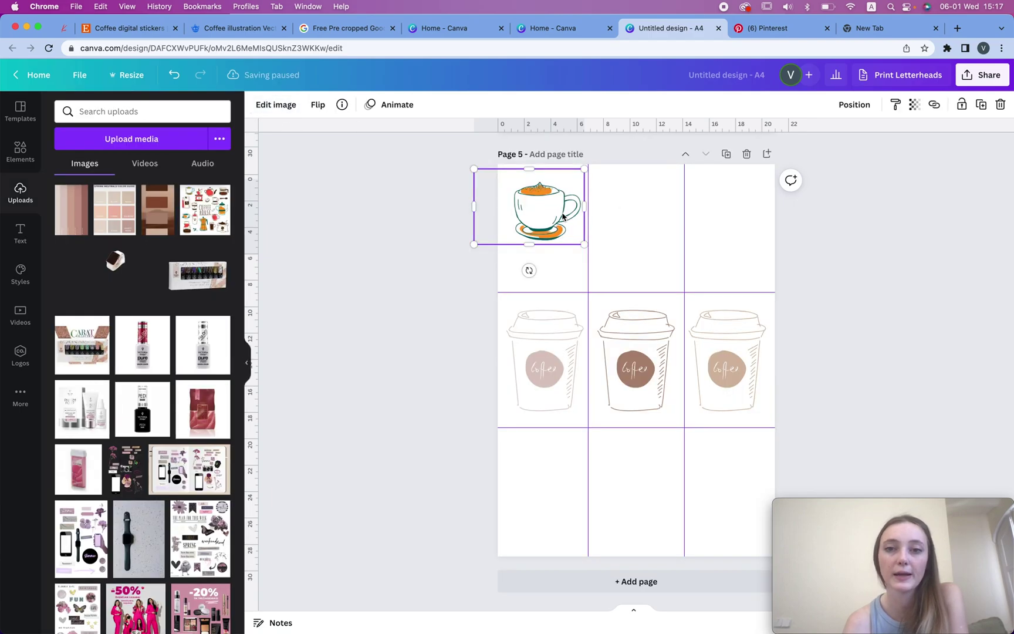
Step: Duplicate the teacup into the middle and right guide cells of page 5's top row
{"action": "left_click", "coordinate": [617, 202]}
{"action": "left_click", "coordinate": [537, 210]}
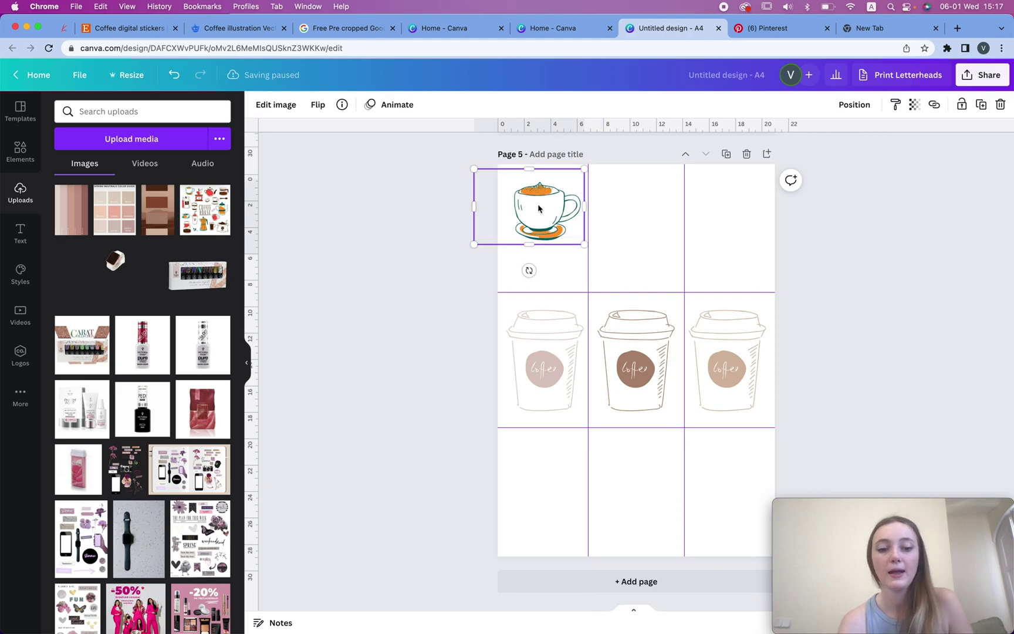
{"action": "left_click_drag", "start_coordinate": [539, 209], "coordinate": [720, 209]}
{"action": "left_click", "coordinate": [562, 208]}
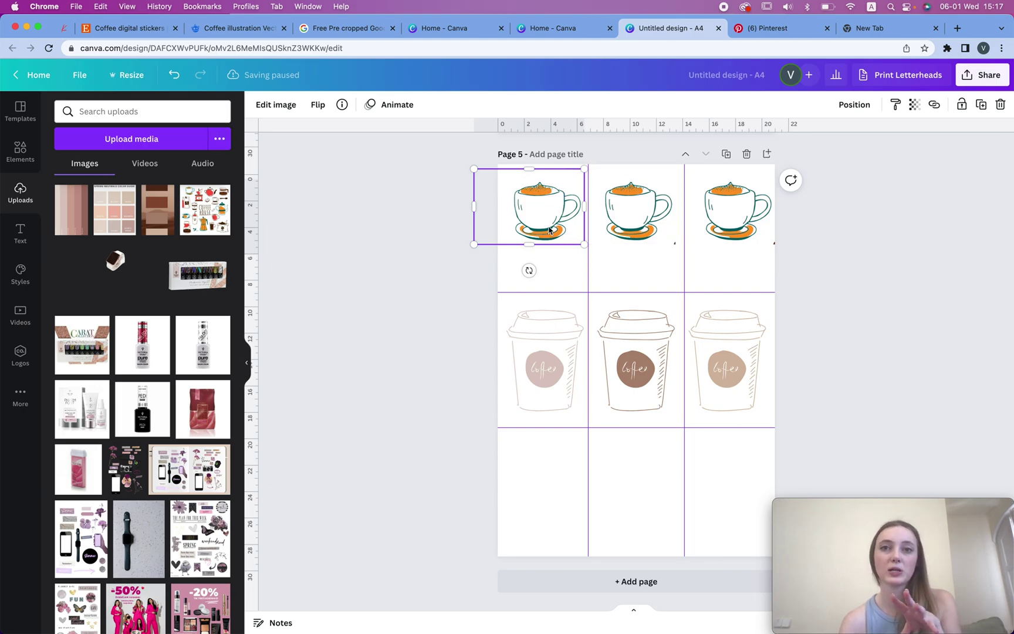
Step: Recolour the upper-left teacup a muted brown by setting its saturation to -100 and tint to -60, keeping warmth at 0
{"action": "left_click", "coordinate": [549, 230]}
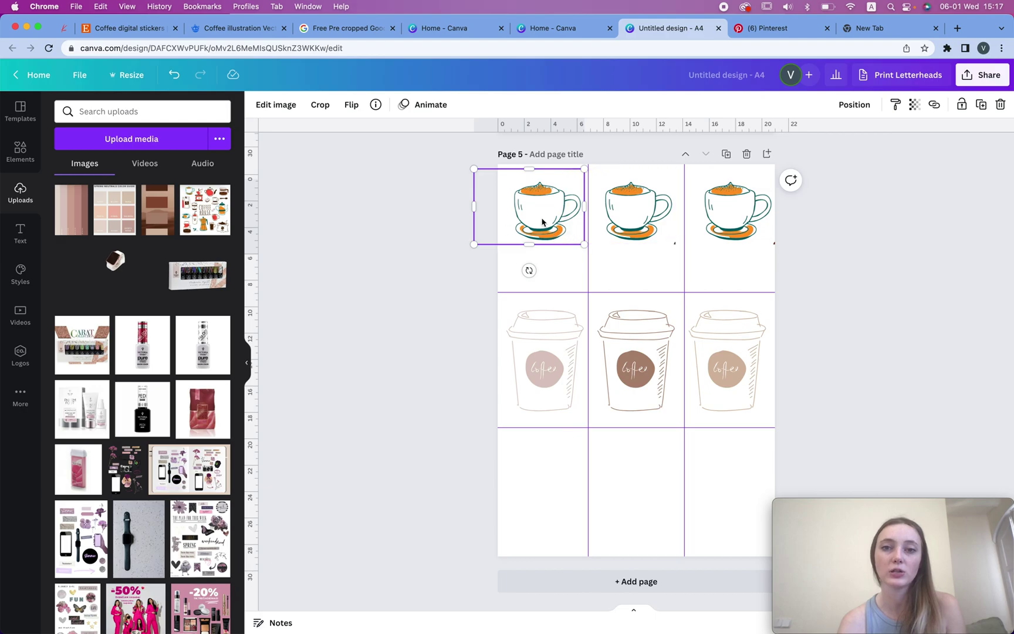
{"action": "left_click", "coordinate": [278, 110]}
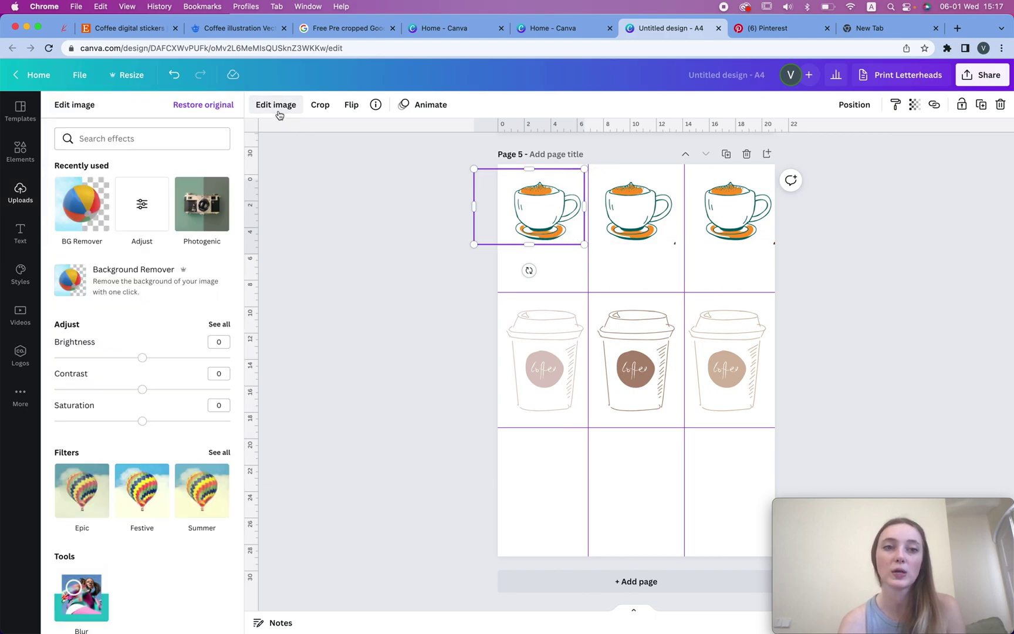
{"action": "left_click_drag", "start_coordinate": [143, 421], "coordinate": [22, 421]}
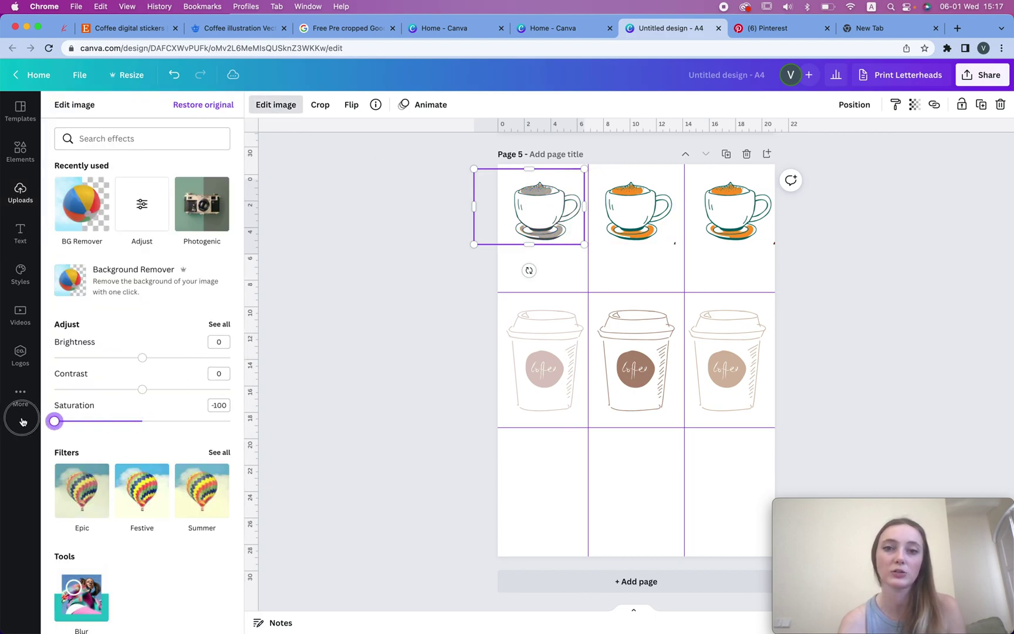
{"action": "left_click", "coordinate": [149, 421]}
{"action": "left_click_drag", "start_coordinate": [142, 249], "coordinate": [26, 267]}
{"action": "left_click_drag", "start_coordinate": [149, 218], "coordinate": [103, 220]}
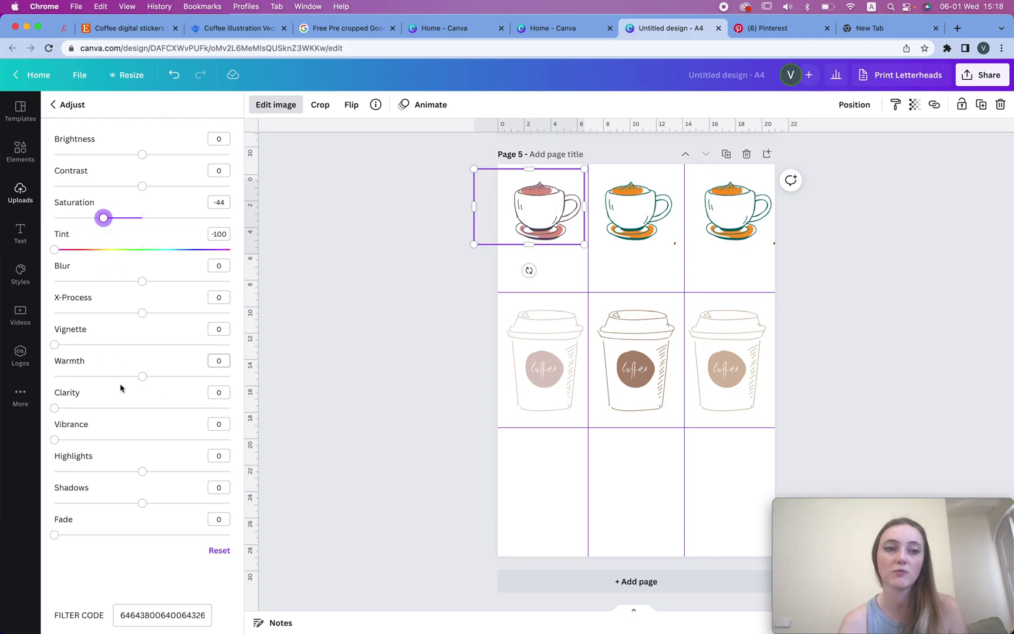
{"action": "left_click_drag", "start_coordinate": [110, 382], "coordinate": [141, 368]}
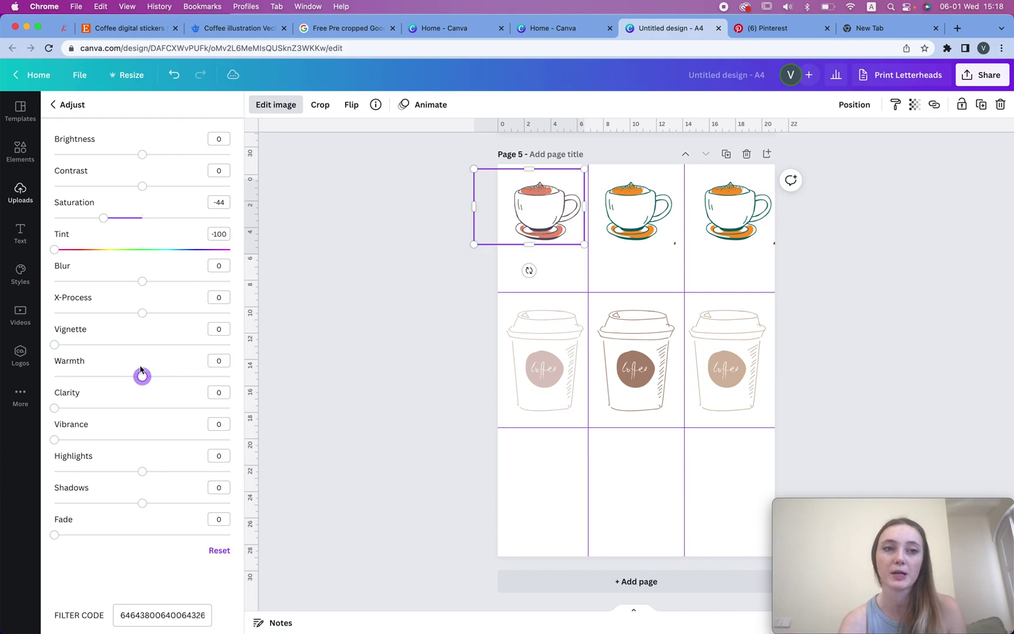
{"action": "left_click_drag", "start_coordinate": [77, 220], "coordinate": [17, 223]}
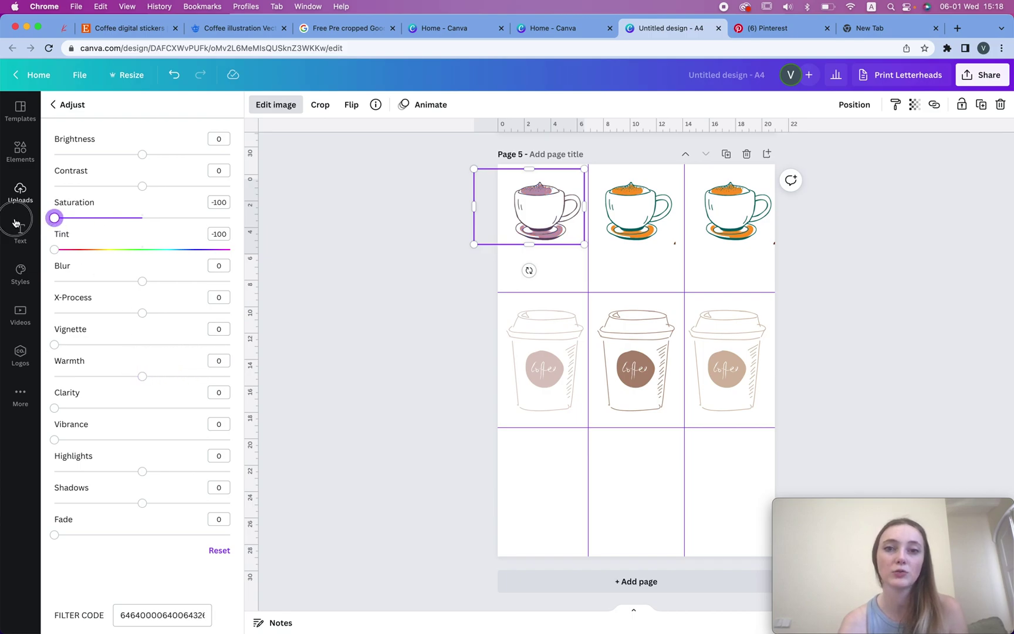
{"action": "left_click_drag", "start_coordinate": [65, 251], "coordinate": [90, 252]}
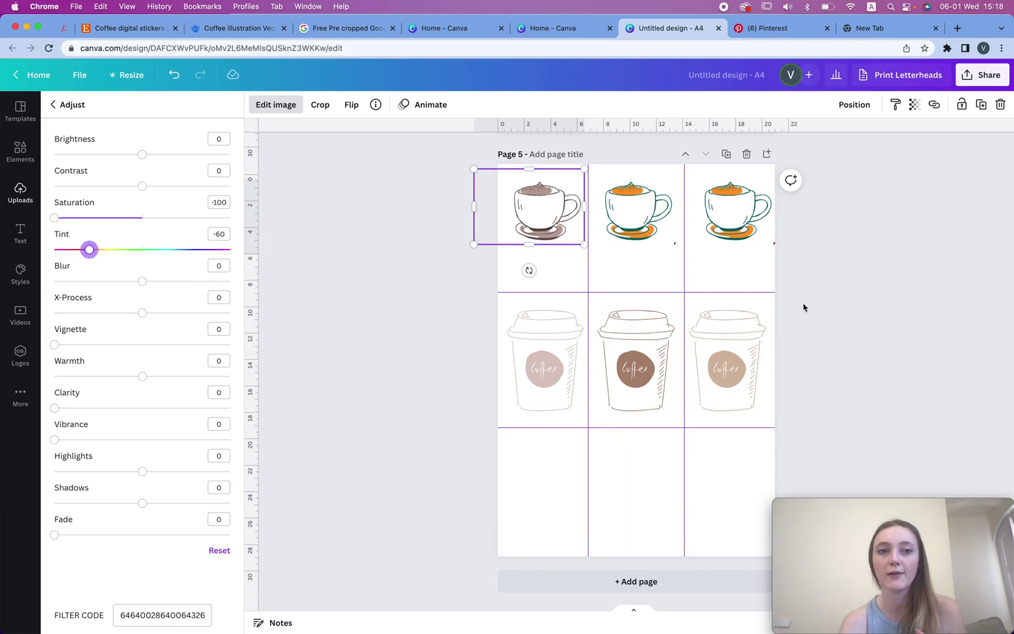
Step: Replace the middle and right teacups in page 5's top row with duplicates of the muted brown upper-left teacup
{"action": "left_click", "coordinate": [636, 208]}
{"action": "left_click", "coordinate": [736, 208], "text": "shift"}
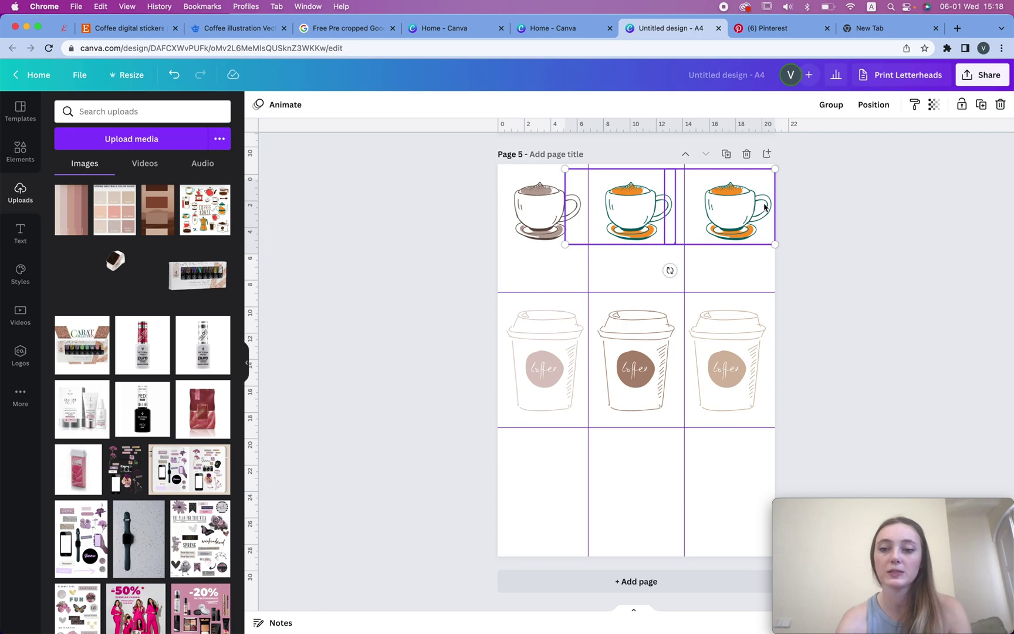
{"action": "key", "text": "Delete"}
{"action": "left_click", "coordinate": [549, 212]}
{"action": "left_click_drag", "start_coordinate": [551, 220], "coordinate": [744, 223]}
Step: Recolour the top row's middle teacup orange and the right teacup bluish purple using the image tint adjustment
{"action": "left_click", "coordinate": [572, 188]}
{"action": "left_click", "coordinate": [267, 104]}
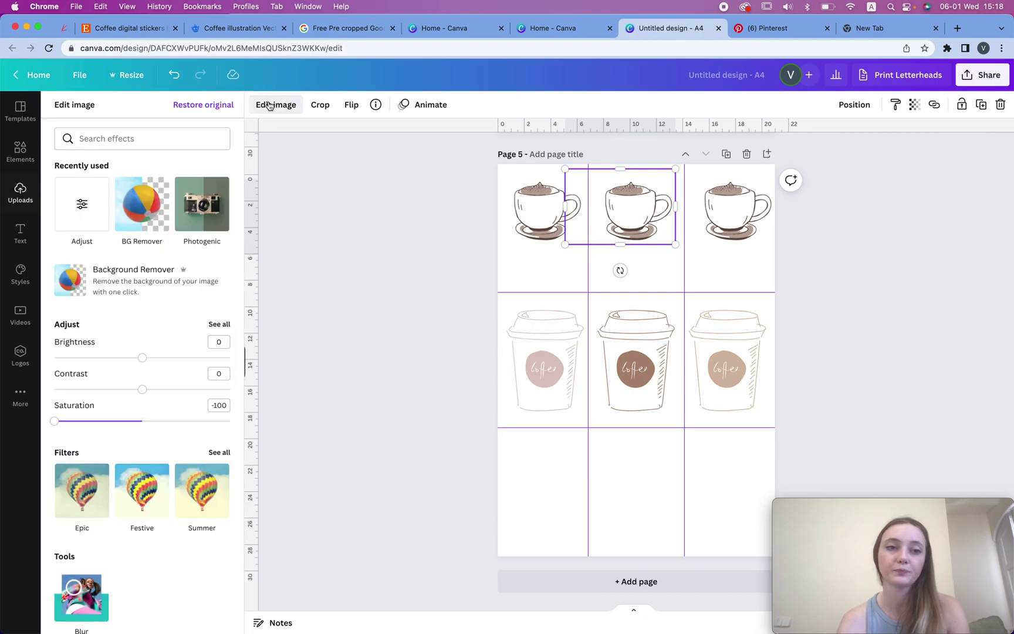
{"action": "left_click", "coordinate": [220, 324]}
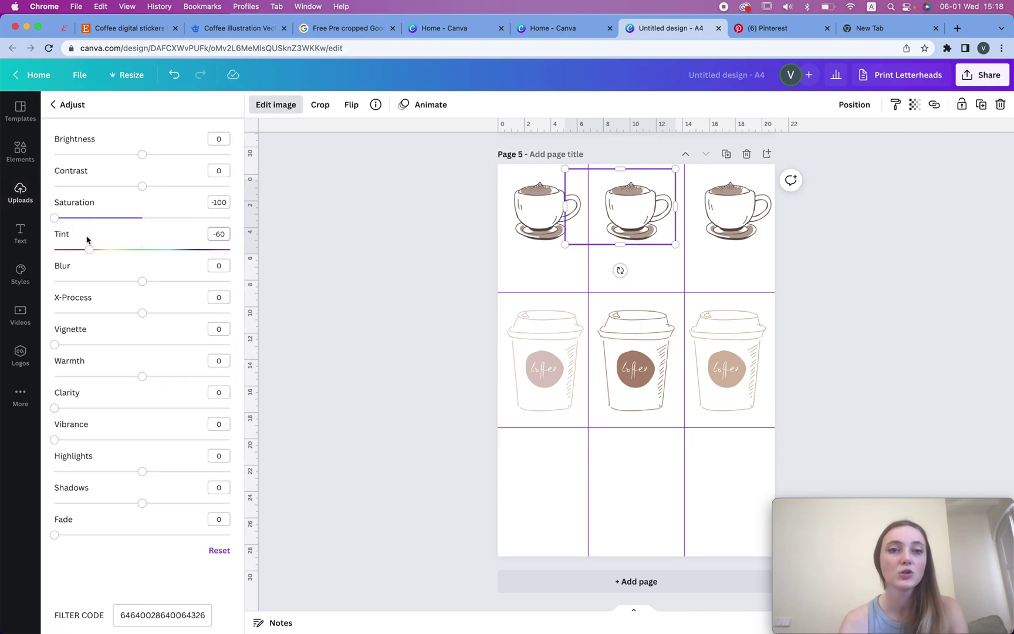
{"action": "left_click_drag", "start_coordinate": [83, 219], "coordinate": [199, 259]}
{"action": "left_click", "coordinate": [733, 211]}
{"action": "left_click", "coordinate": [989, 337]}
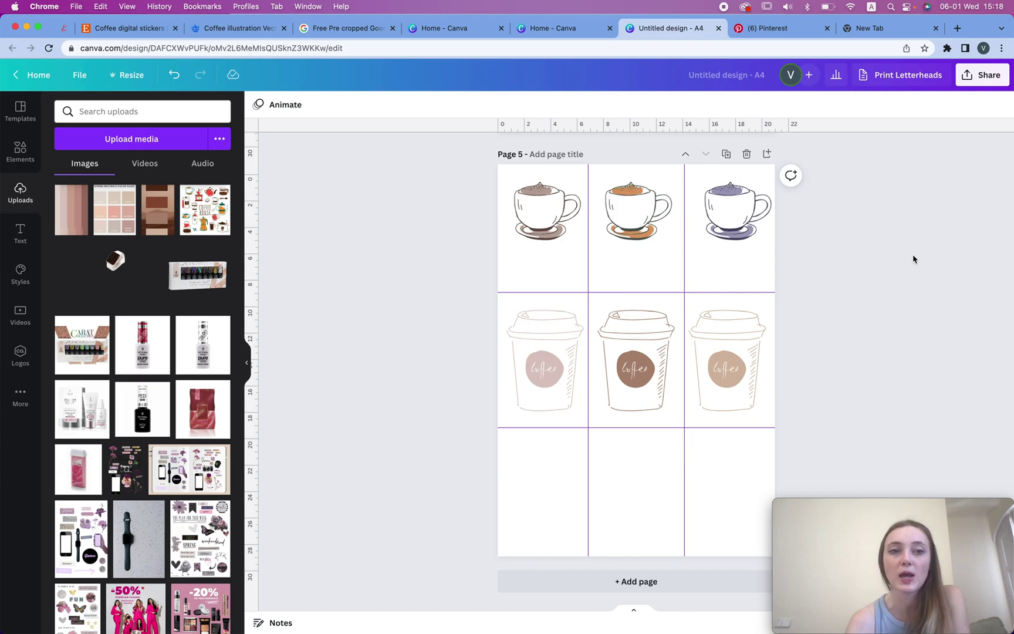
Step: Place a copy of the brown upper-left teacup in page 5's lower-left guide cell
{"action": "left_click", "coordinate": [216, 223]}
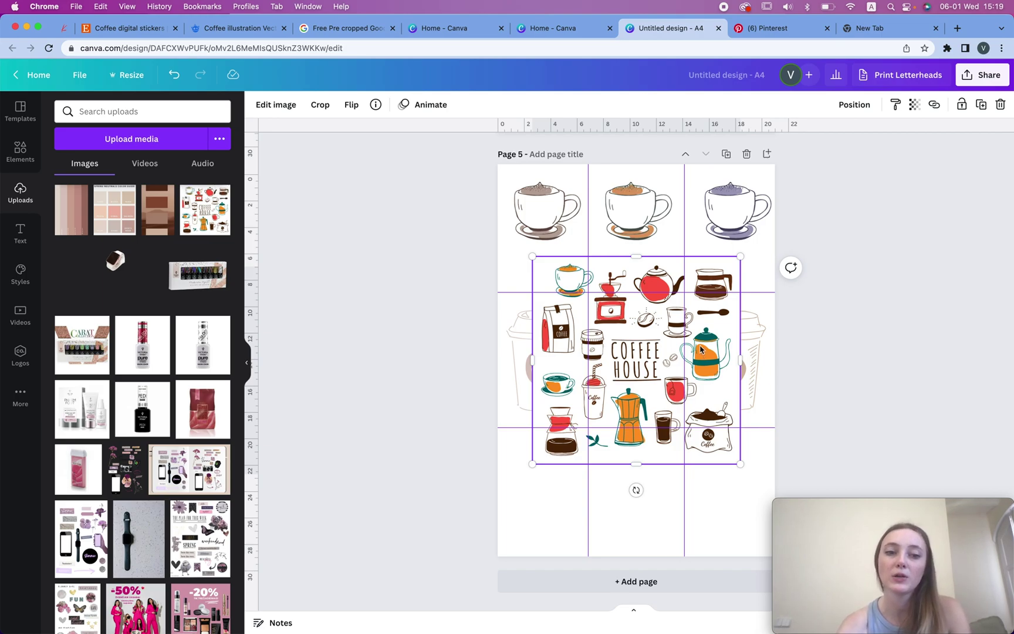
{"action": "key", "text": "Delete"}
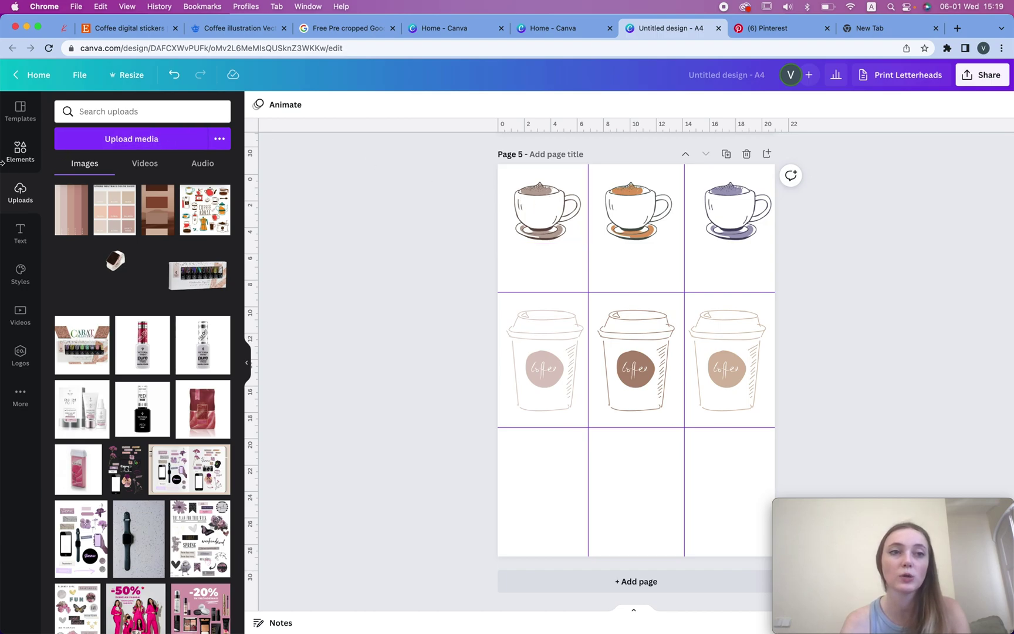
{"action": "left_click", "coordinate": [17, 154]}
{"action": "left_click", "coordinate": [552, 219]}
{"action": "left_click_drag", "start_coordinate": [551, 218], "coordinate": [552, 494]}
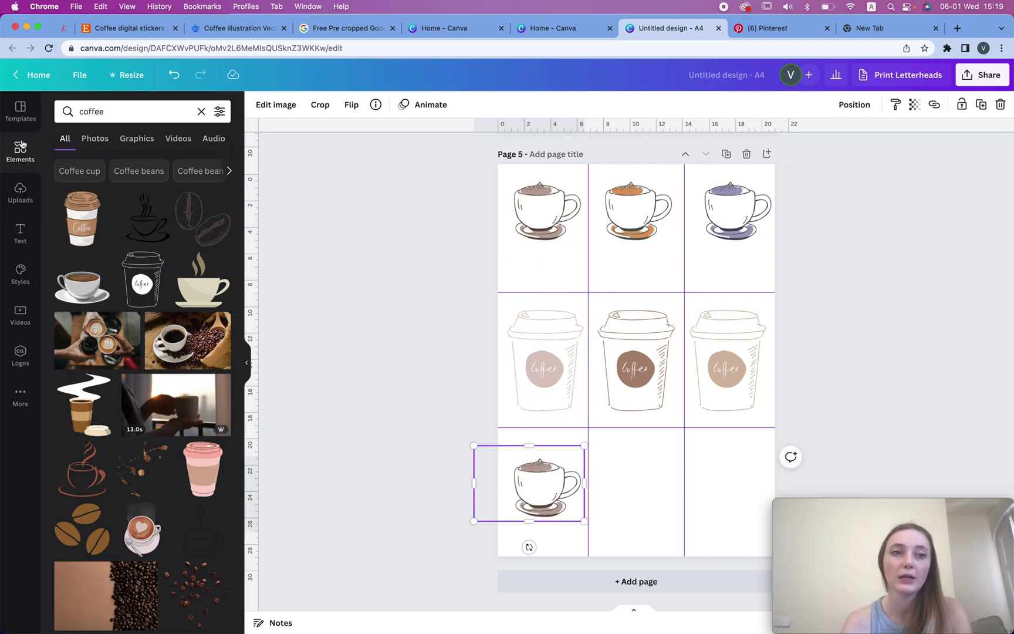
Step: Search the elements for "circle", add the outlined circle to page 5 and try resizing it, undoing the last change
{"action": "left_click", "coordinate": [113, 114]}
{"action": "key", "text": "super+a"}
{"action": "type", "text": "c"}
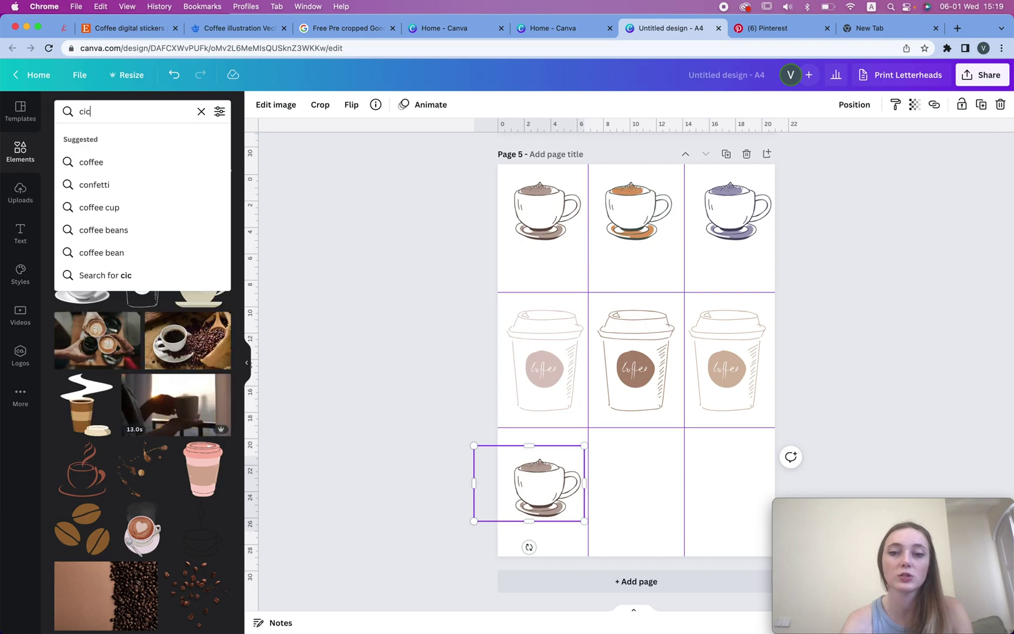
{"action": "type", "text": "ircl"}
{"action": "left_click", "coordinate": [142, 230]}
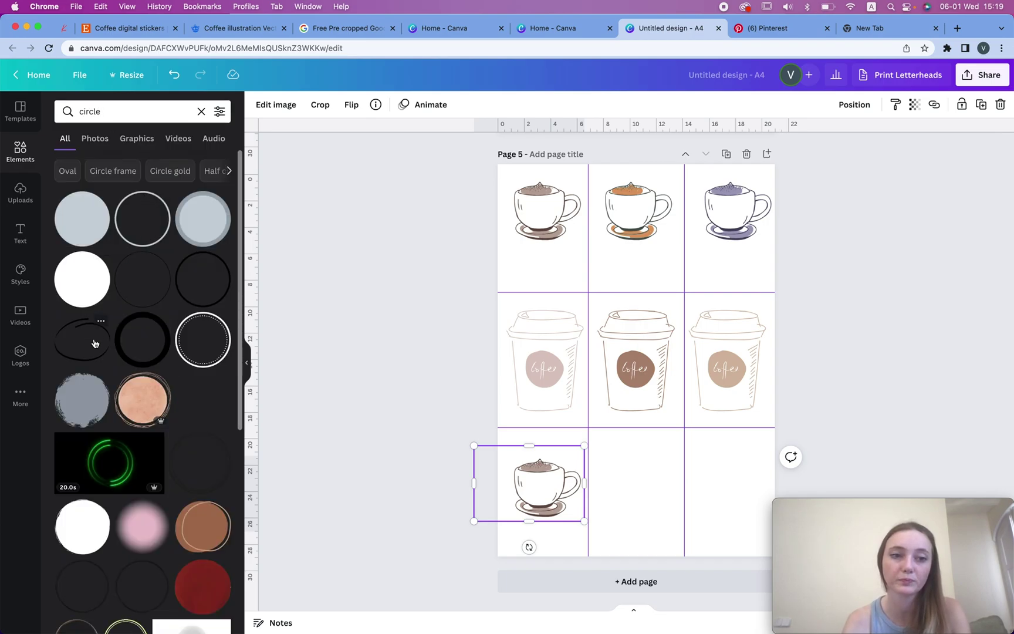
{"action": "left_click", "coordinate": [147, 220]}
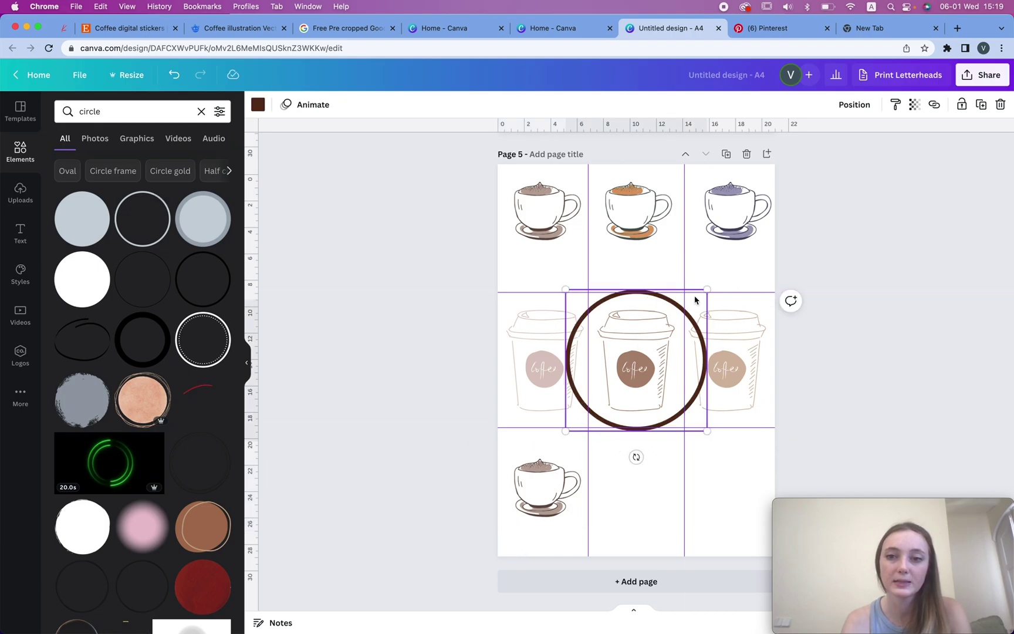
{"action": "left_click_drag", "start_coordinate": [705, 290], "coordinate": [705, 320]}
{"action": "key", "text": "ctrl+z"}
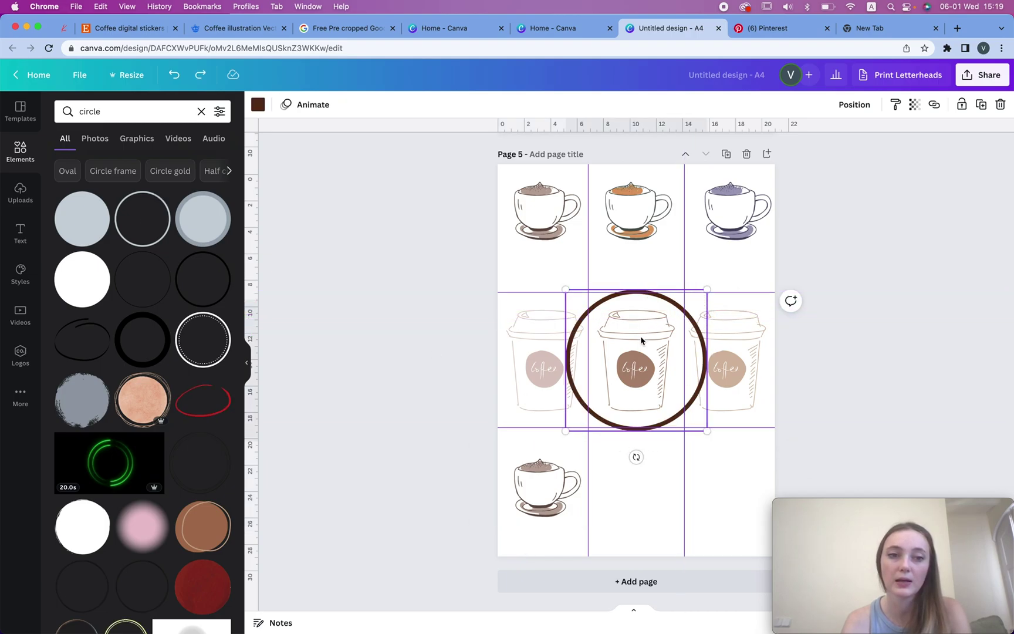
Step: Search the elements for "elipse" and try fitting a thin ellipse outline onto the lower-left teacup, removing the outlined circle
{"action": "scroll", "coordinate": [188, 304], "scroll_direction": "down", "scroll_amount": 3}
{"action": "triple_click", "coordinate": [121, 112]}
{"action": "type", "text": "elipse"}
{"action": "key", "text": "Return"}
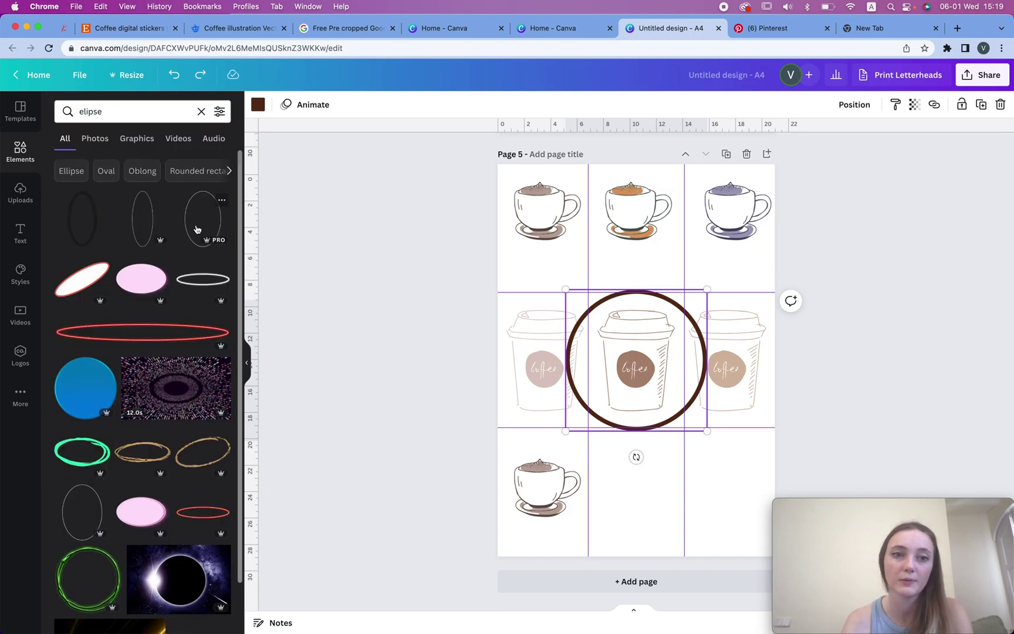
{"action": "left_click", "coordinate": [197, 229]}
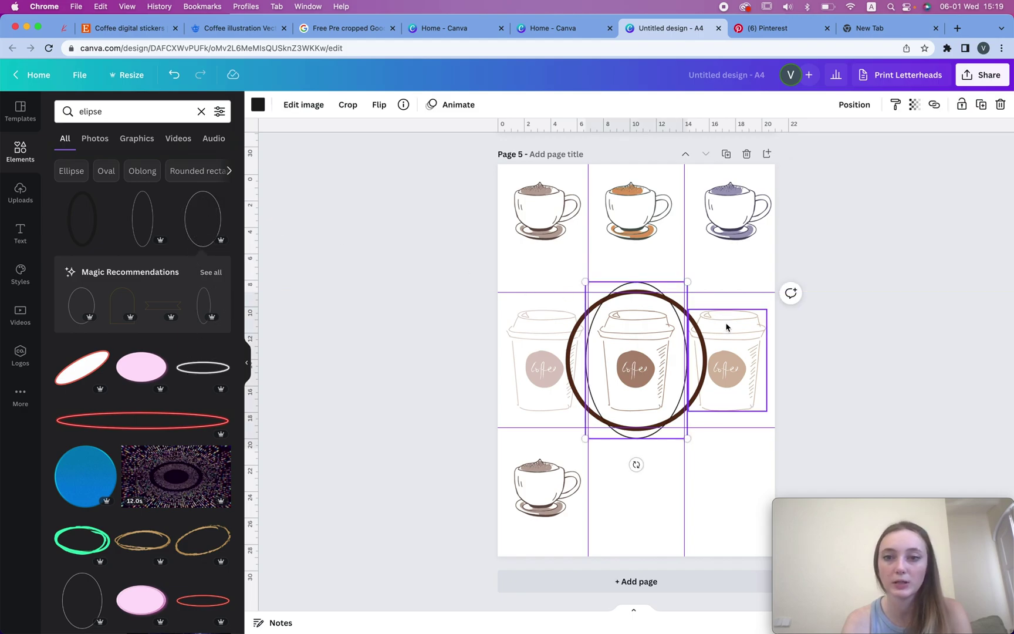
{"action": "left_click_drag", "start_coordinate": [562, 460], "coordinate": [475, 355]}
{"action": "left_click_drag", "start_coordinate": [657, 316], "coordinate": [579, 453]}
{"action": "left_click_drag", "start_coordinate": [634, 549], "coordinate": [564, 476]}
{"action": "left_click", "coordinate": [673, 390]}
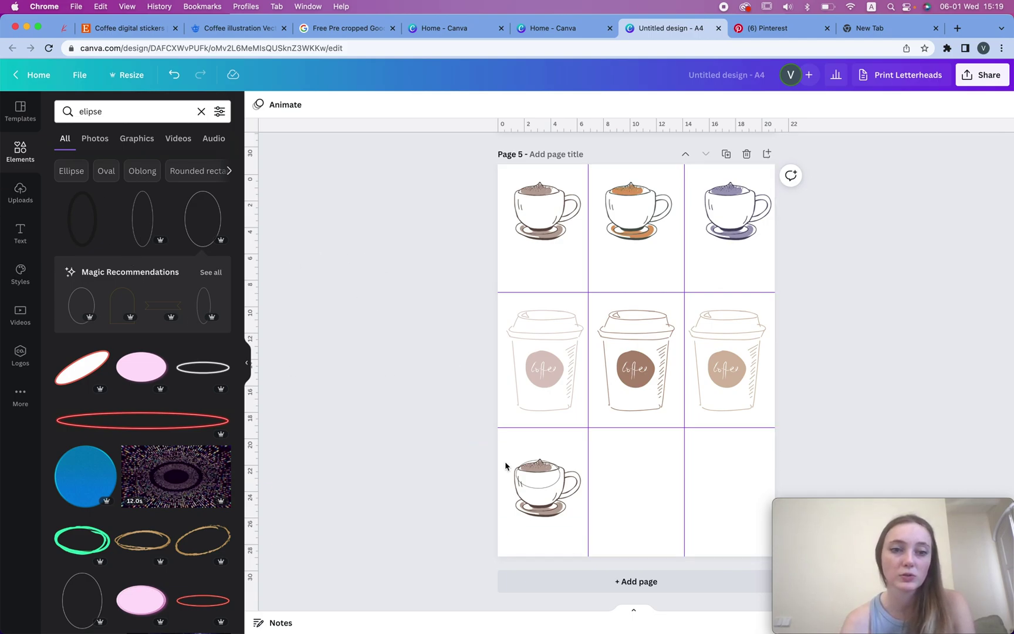
Step: Add the flat grey ellipse ring to the bottom row's middle cell and lower its brightness to the minimum
{"action": "left_click", "coordinate": [202, 367]}
{"action": "left_click_drag", "start_coordinate": [679, 376], "coordinate": [715, 519]}
{"action": "left_click_drag", "start_coordinate": [783, 474], "coordinate": [645, 479]}
{"action": "left_click", "coordinate": [277, 106]}
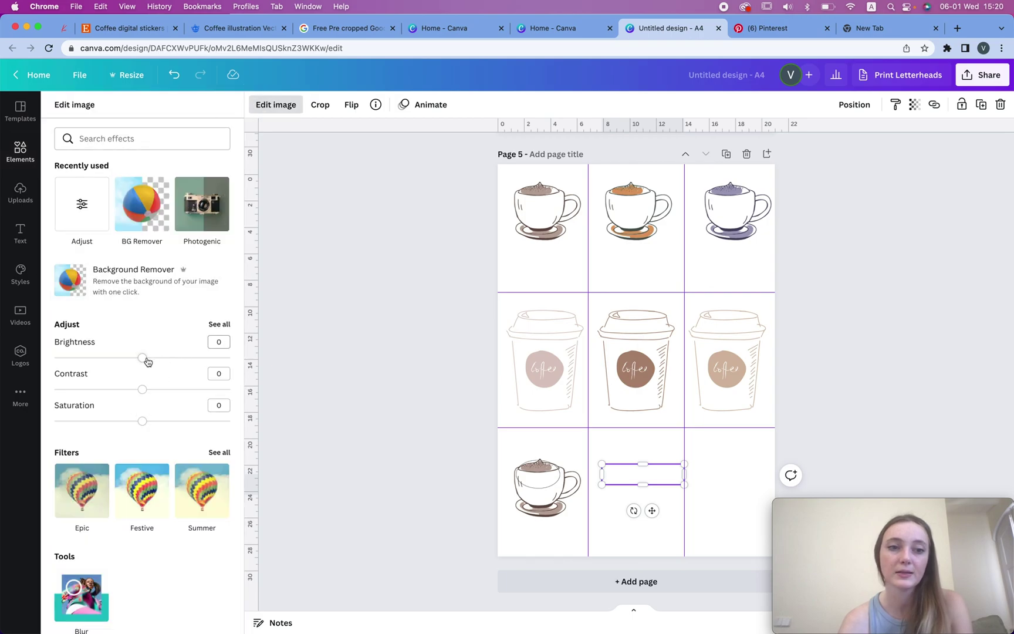
{"action": "left_click_drag", "start_coordinate": [142, 358], "coordinate": [54, 358]}
{"action": "left_click", "coordinate": [728, 474]}
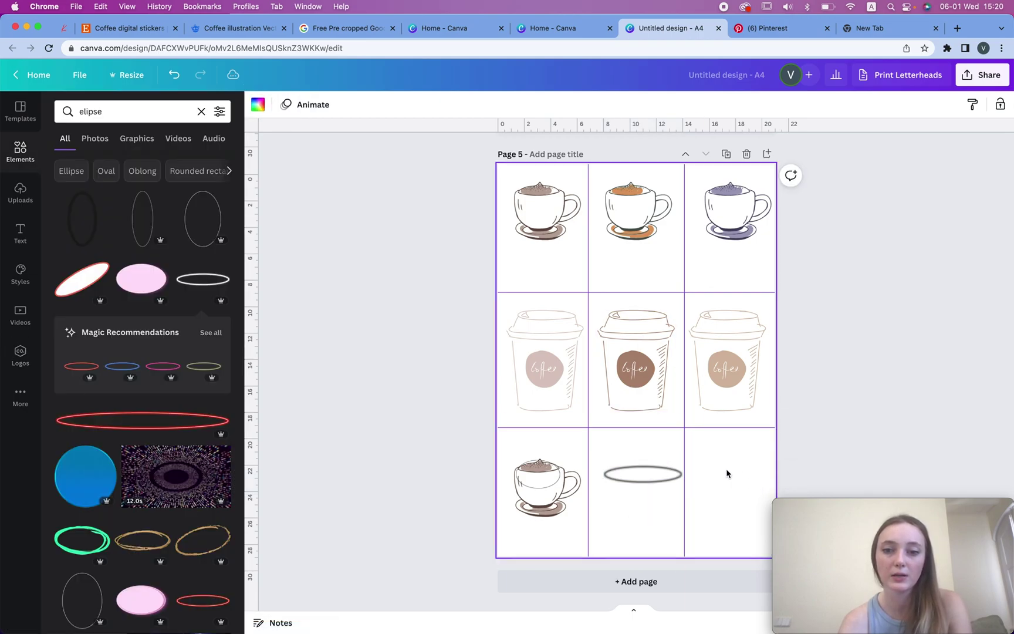
Step: Try a filled oval recoloured dusty pink-brown over the lower-left teacup, then clear all graphics from the bottom row
{"action": "left_click", "coordinate": [99, 172]}
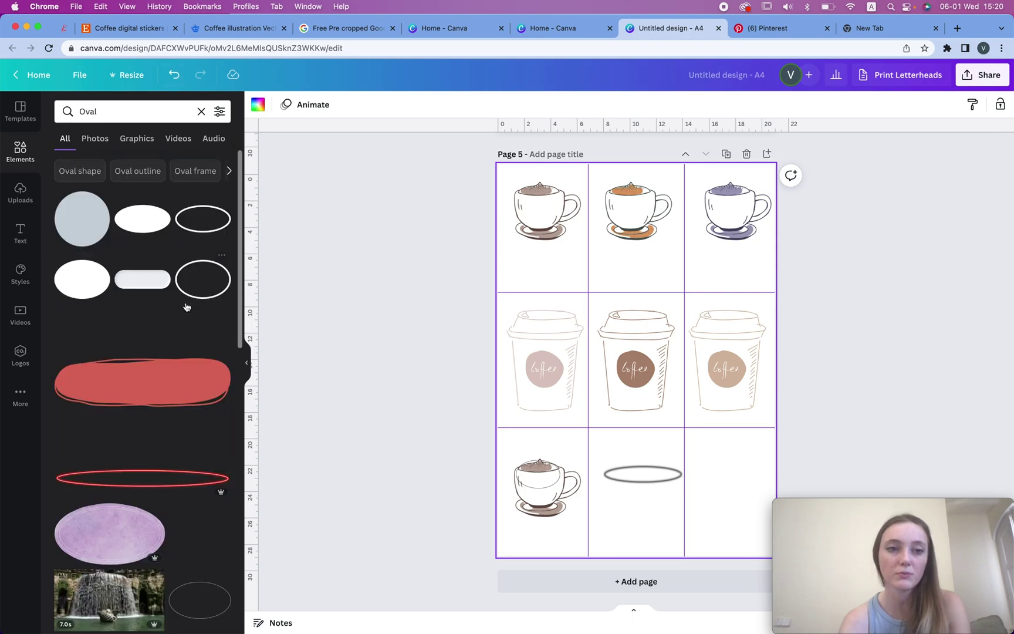
{"action": "left_click", "coordinate": [140, 219]}
{"action": "left_click_drag", "start_coordinate": [649, 367], "coordinate": [655, 497]}
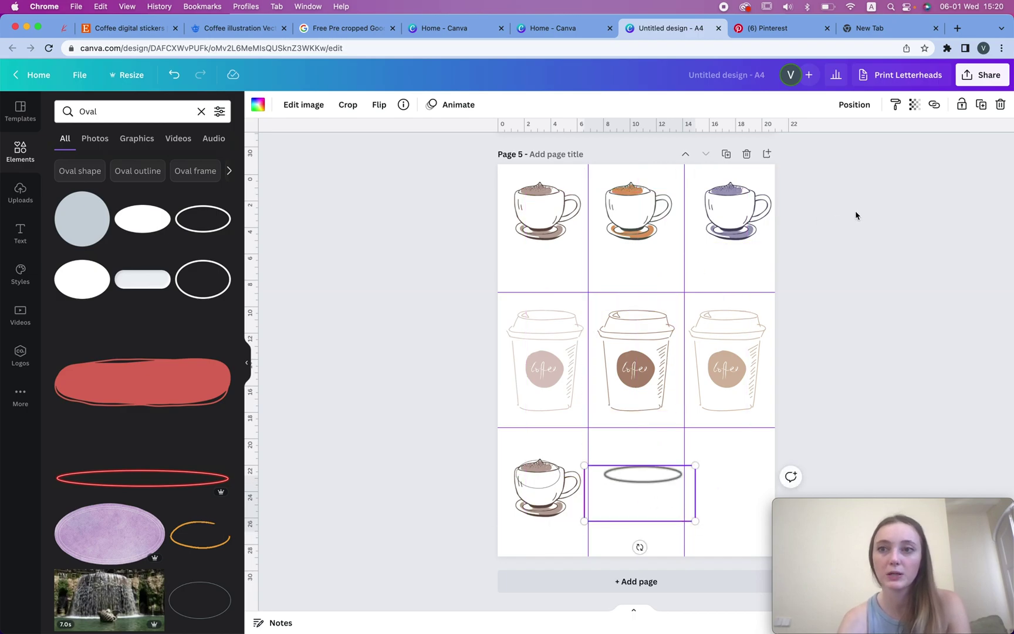
{"action": "left_click", "coordinate": [257, 104]}
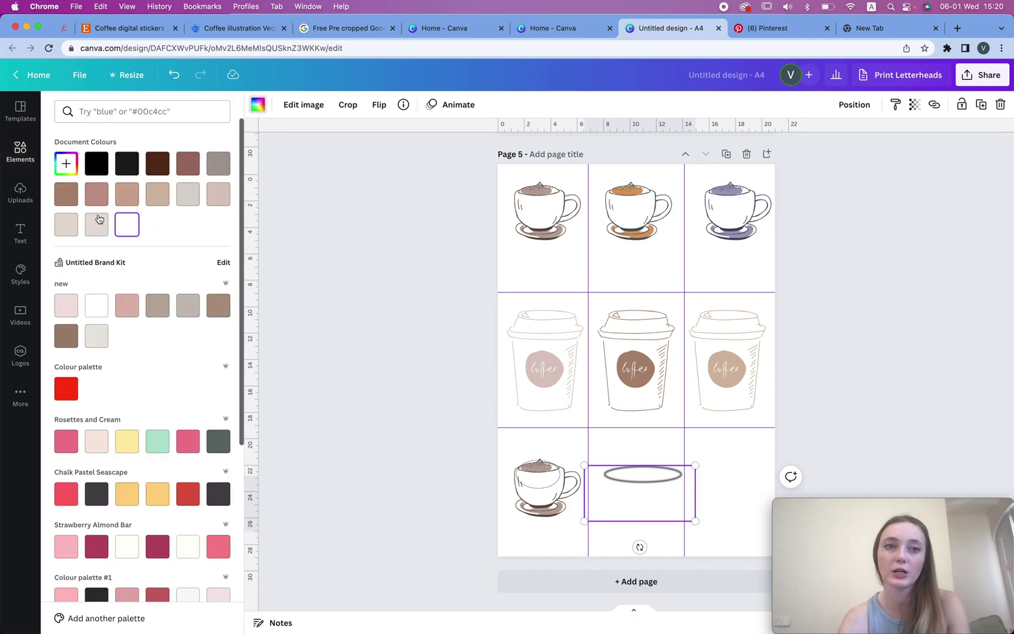
{"action": "left_click", "coordinate": [126, 197]}
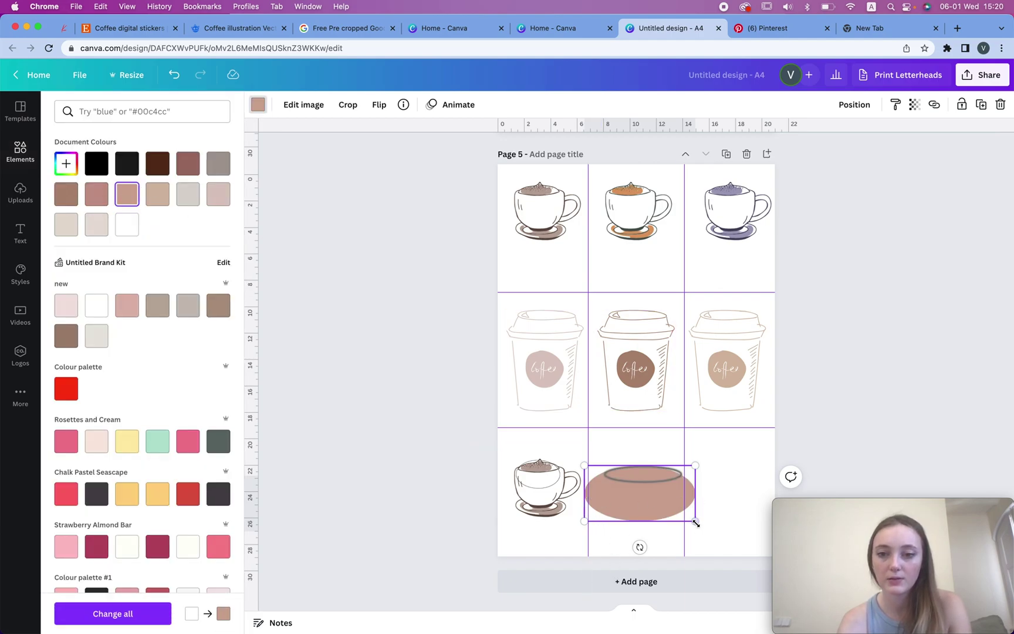
{"action": "left_click_drag", "start_coordinate": [696, 521], "coordinate": [552, 488]}
{"action": "key", "text": "Delete"}
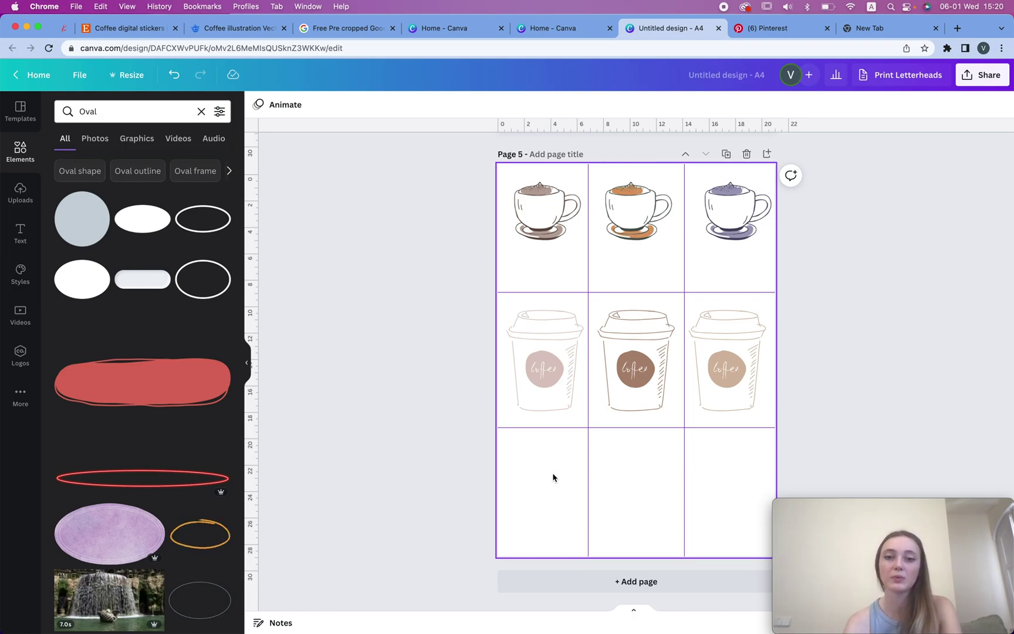
Step: Add a circle shape and duplicate it so one circle fills each of the three bottom-row guide cells
{"action": "left_click", "coordinate": [20, 150]}
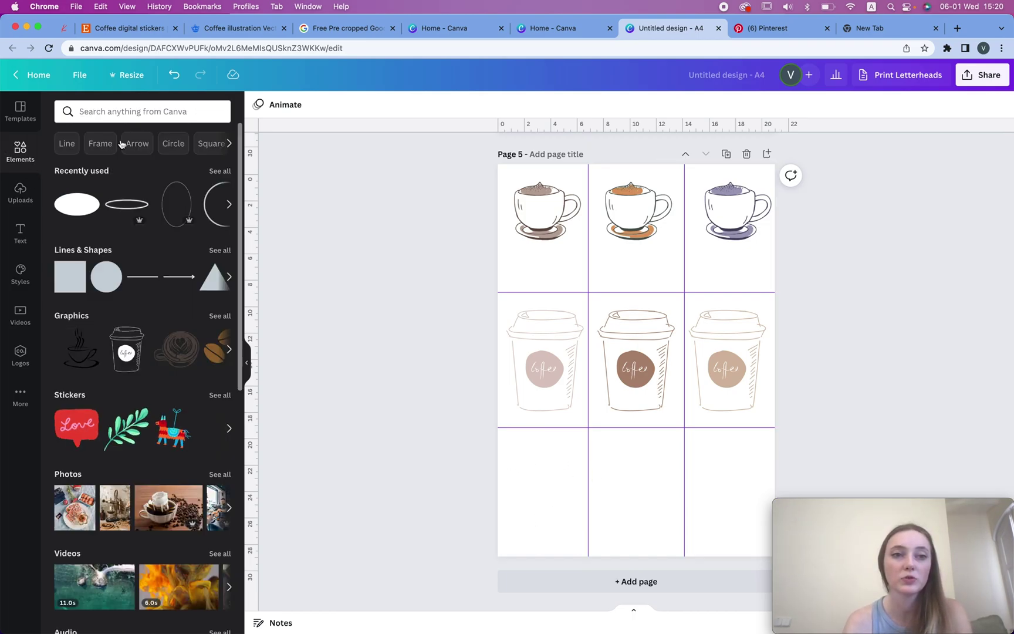
{"action": "left_click", "coordinate": [107, 277]}
{"action": "left_click_drag", "start_coordinate": [658, 351], "coordinate": [751, 478]}
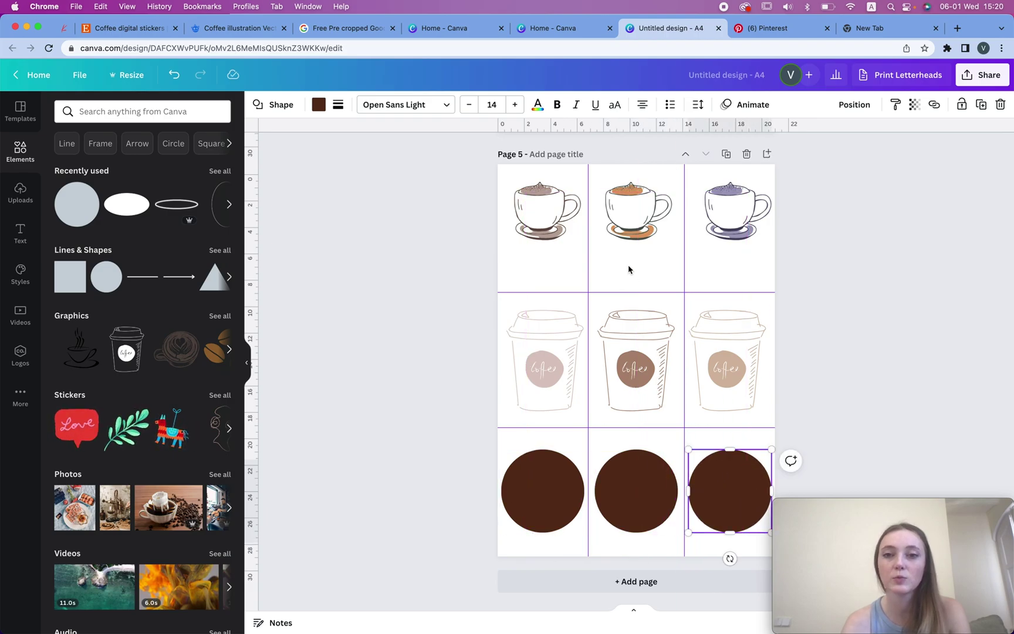
Step: Recolour the bottom-row circles with document colours: dusty pink-brown on the left, brown in the middle and light greige on the right
{"action": "left_click", "coordinate": [552, 517]}
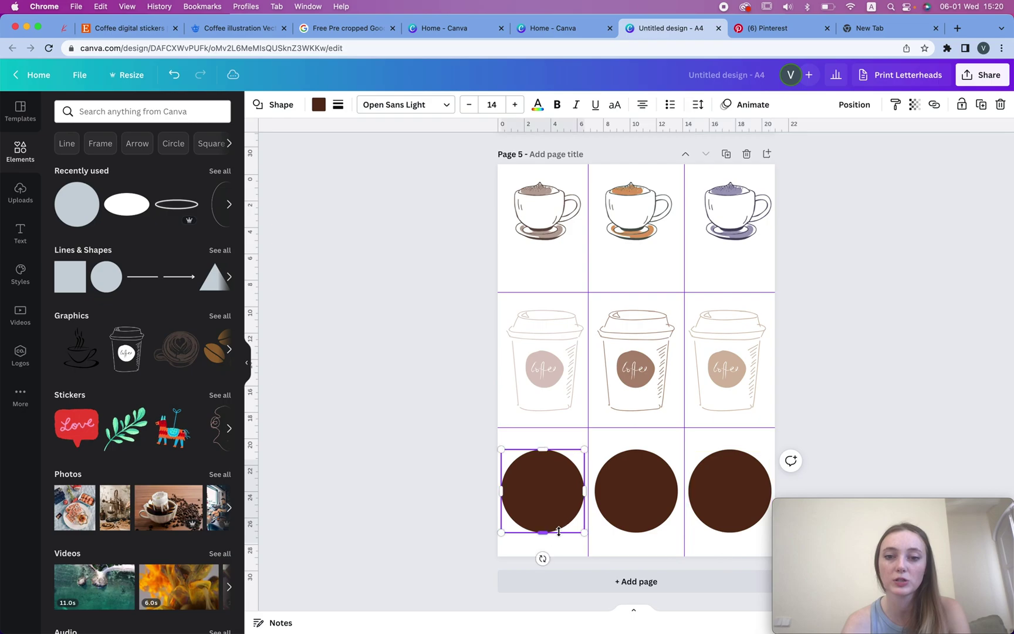
{"action": "left_click", "coordinate": [318, 105]}
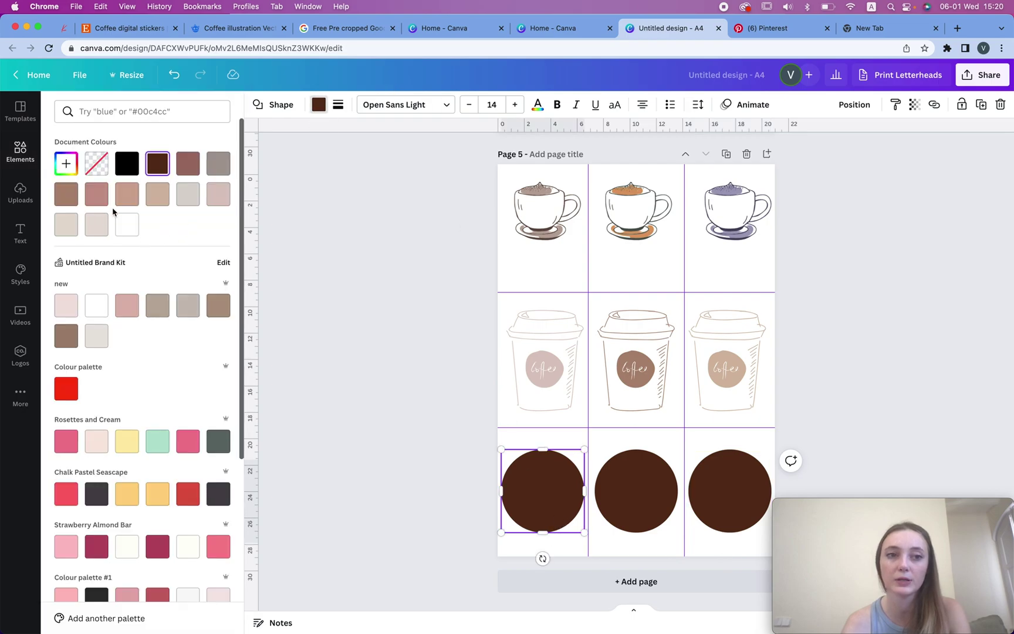
{"action": "left_click", "coordinate": [130, 197]}
{"action": "left_click", "coordinate": [622, 521]}
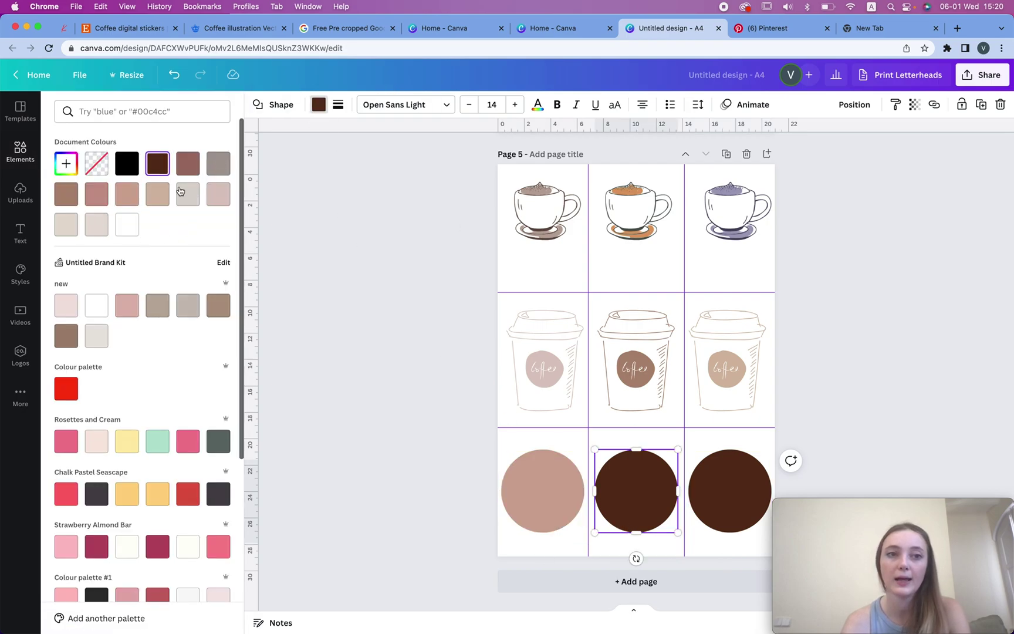
{"action": "left_click", "coordinate": [77, 197]}
{"action": "left_click", "coordinate": [722, 478]}
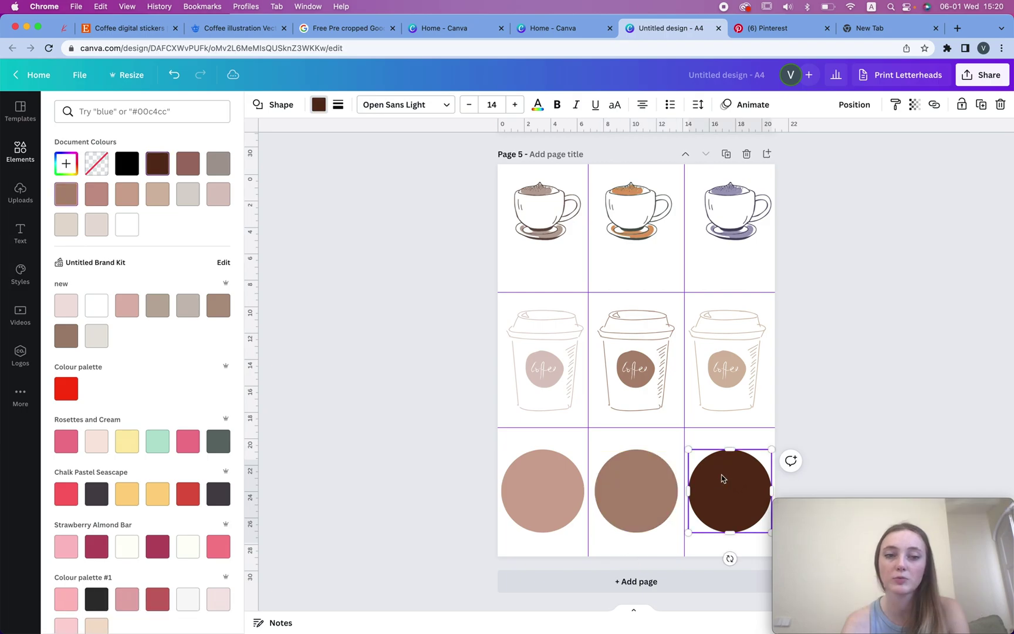
{"action": "left_click", "coordinate": [188, 194]}
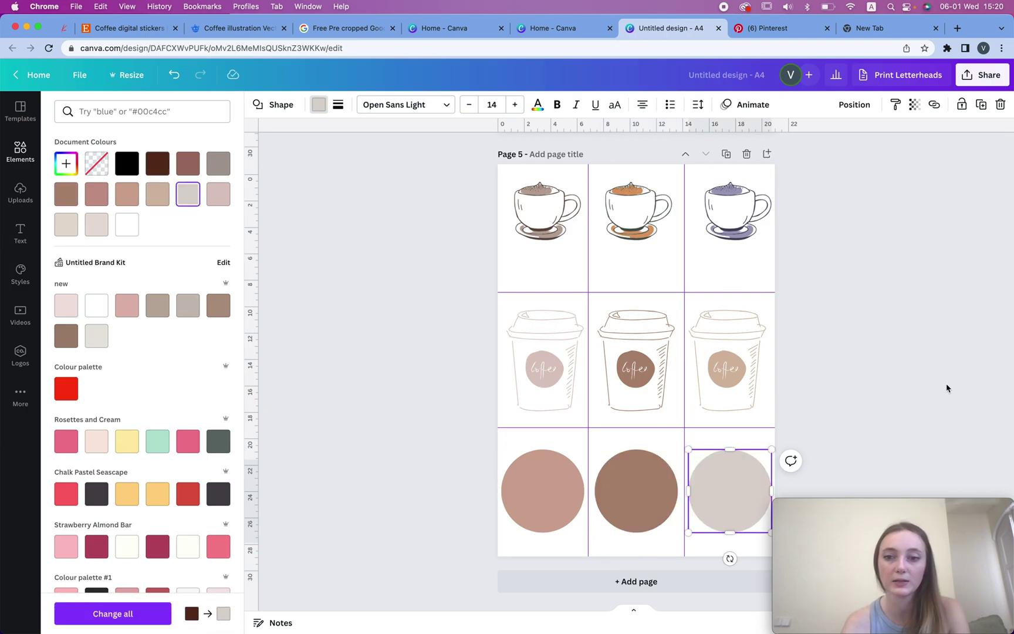
{"action": "left_click", "coordinate": [946, 376]}
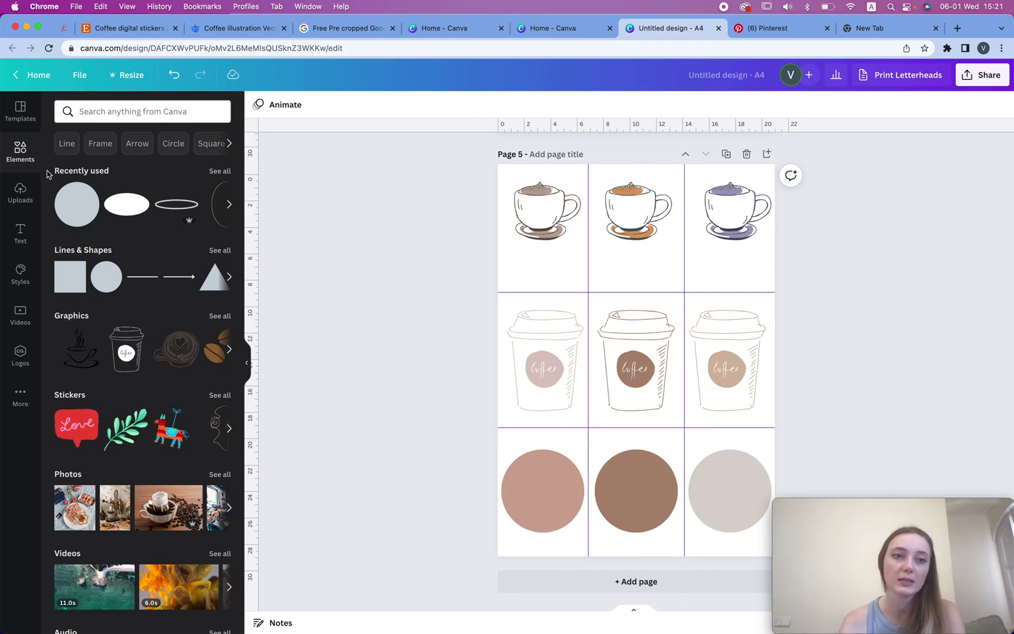
Step: Add a subheading reading "Coffee" and centre it on the dusty pink-brown circle in the bottom row
{"action": "left_click", "coordinate": [24, 232]}
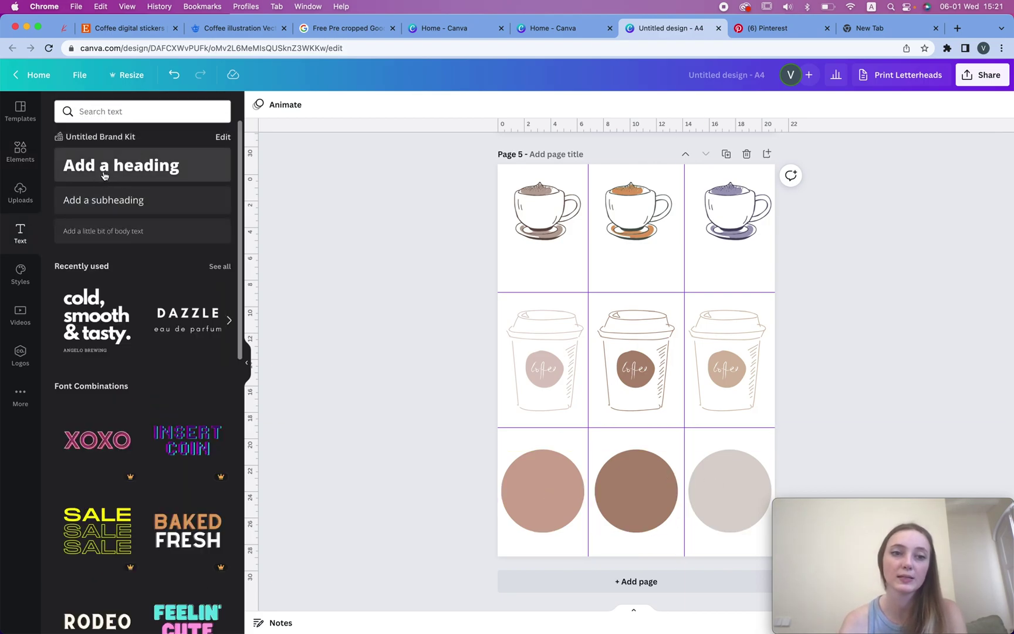
{"action": "scroll", "coordinate": [140, 594], "scroll_direction": "down", "scroll_amount": 20}
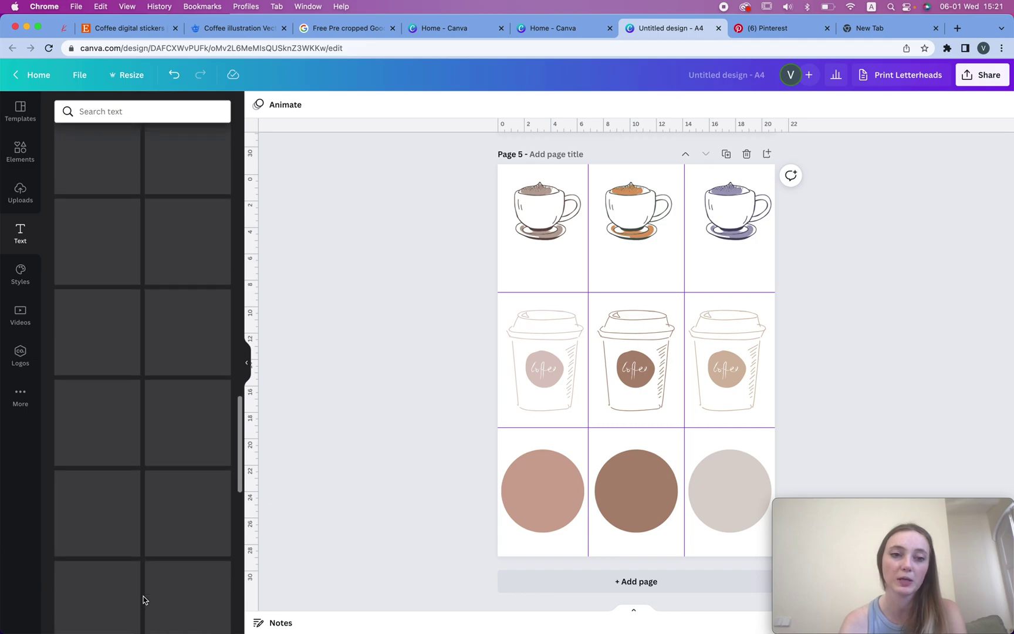
{"action": "left_click", "coordinate": [627, 490]}
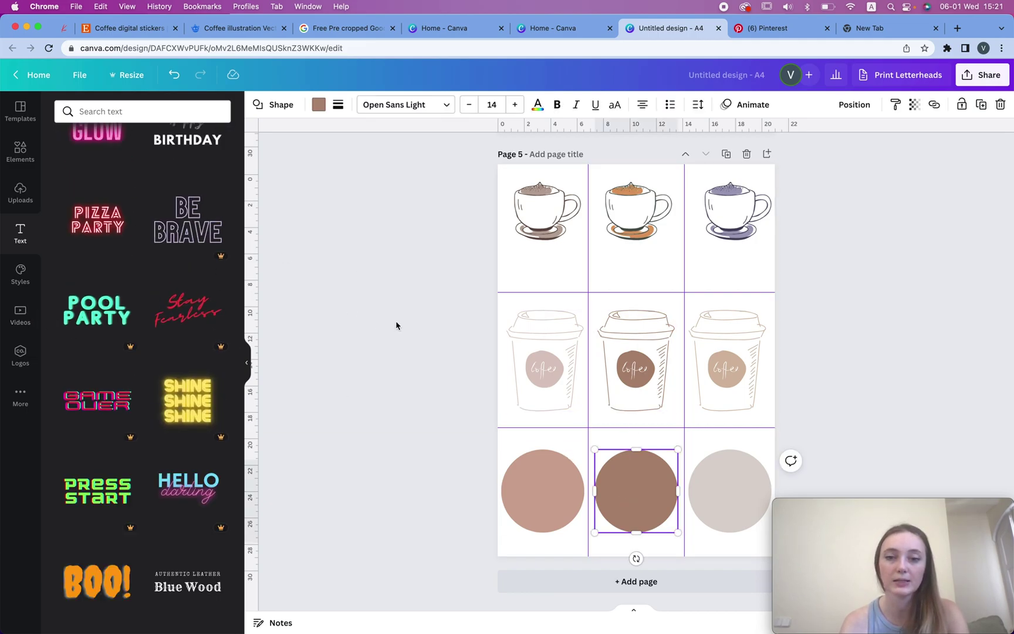
{"action": "scroll", "coordinate": [181, 256], "scroll_direction": "up", "scroll_amount": 20}
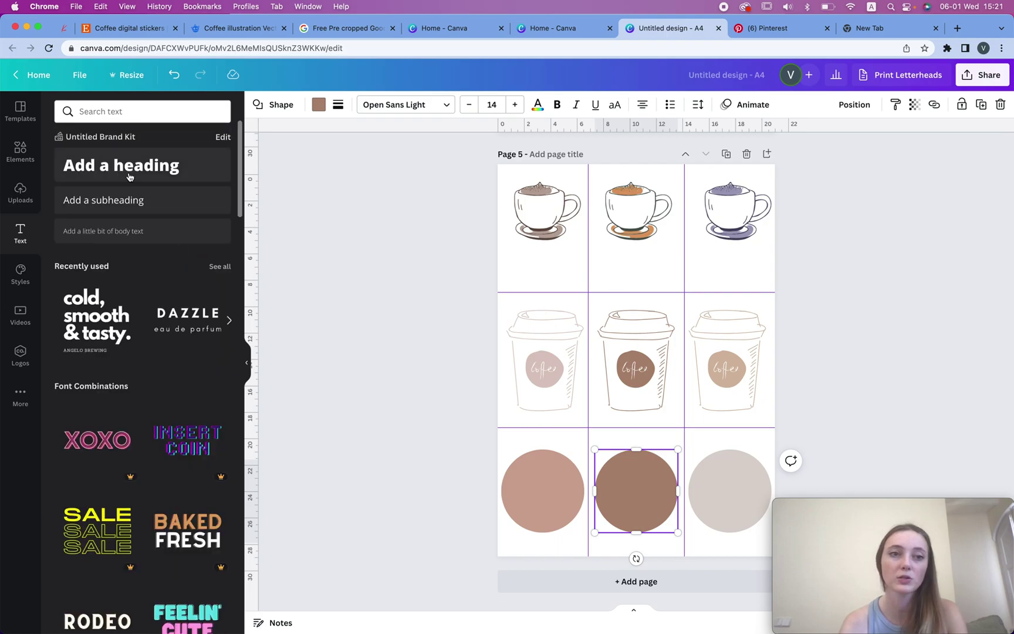
{"action": "left_click", "coordinate": [115, 203]}
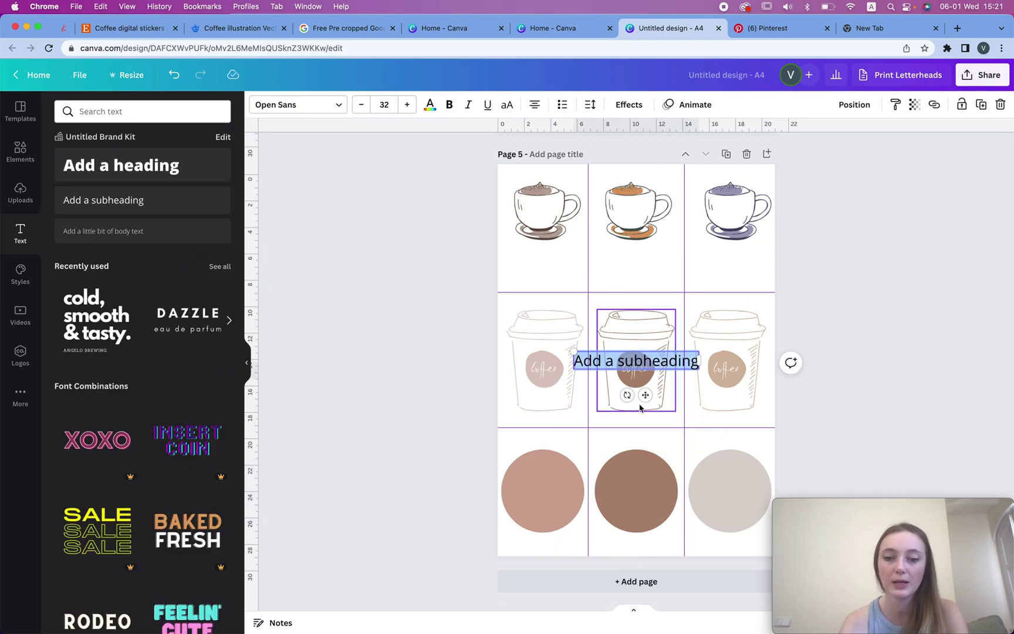
{"action": "type", "text": "Coffee"}
{"action": "left_click_drag", "start_coordinate": [645, 395], "coordinate": [551, 526]}
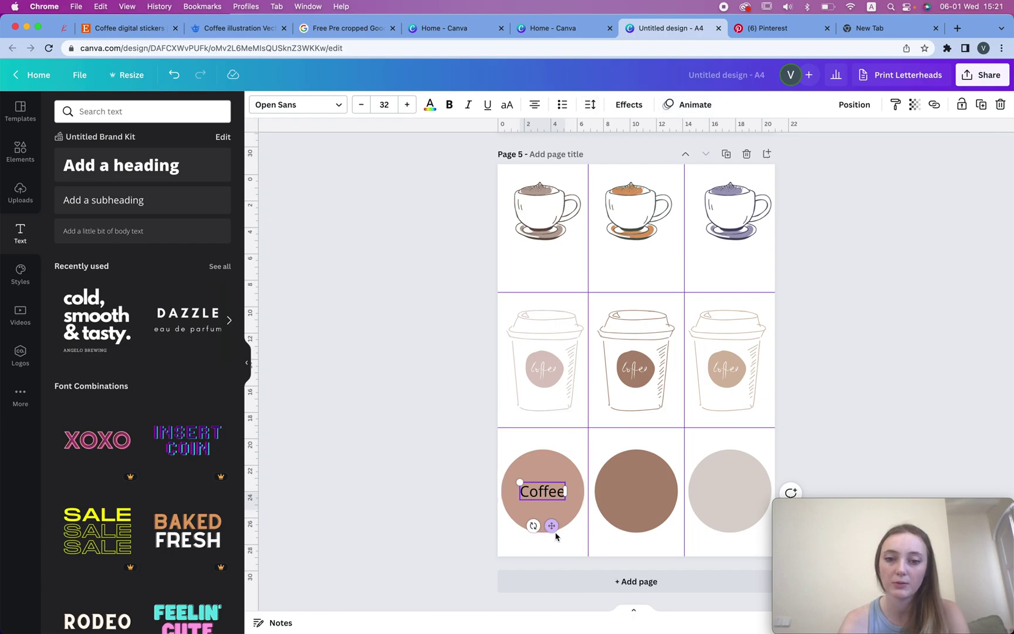
Step: Place copies of the "Coffee" text on the brown and greige circles and align the first text centrally with its dusty pink-brown circle
{"action": "left_click_drag", "start_coordinate": [552, 526], "coordinate": [739, 525]}
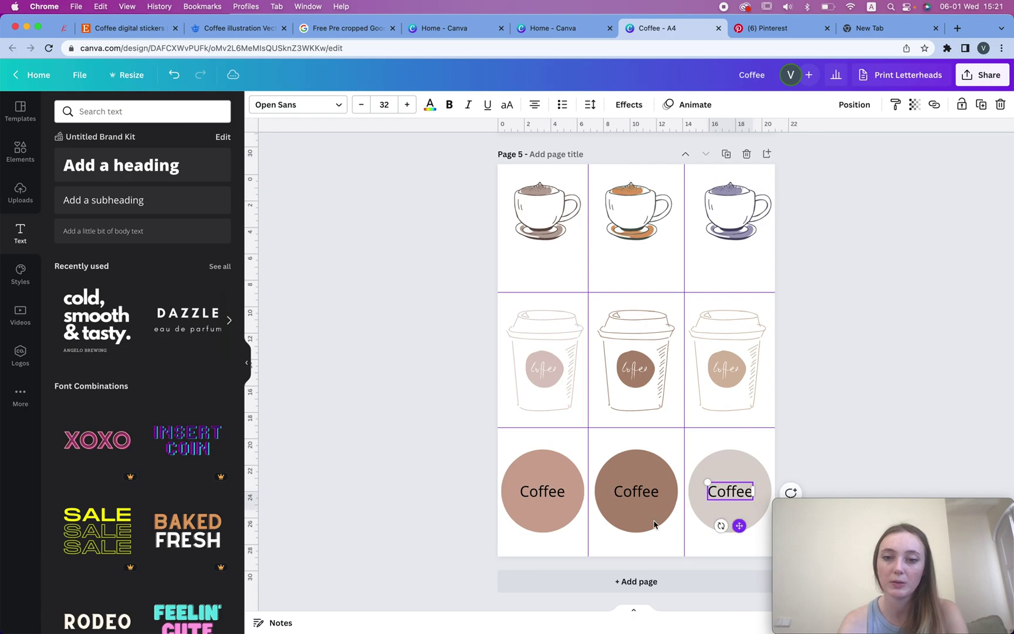
{"action": "left_click", "coordinate": [526, 485]}
{"action": "left_click", "coordinate": [541, 471]}
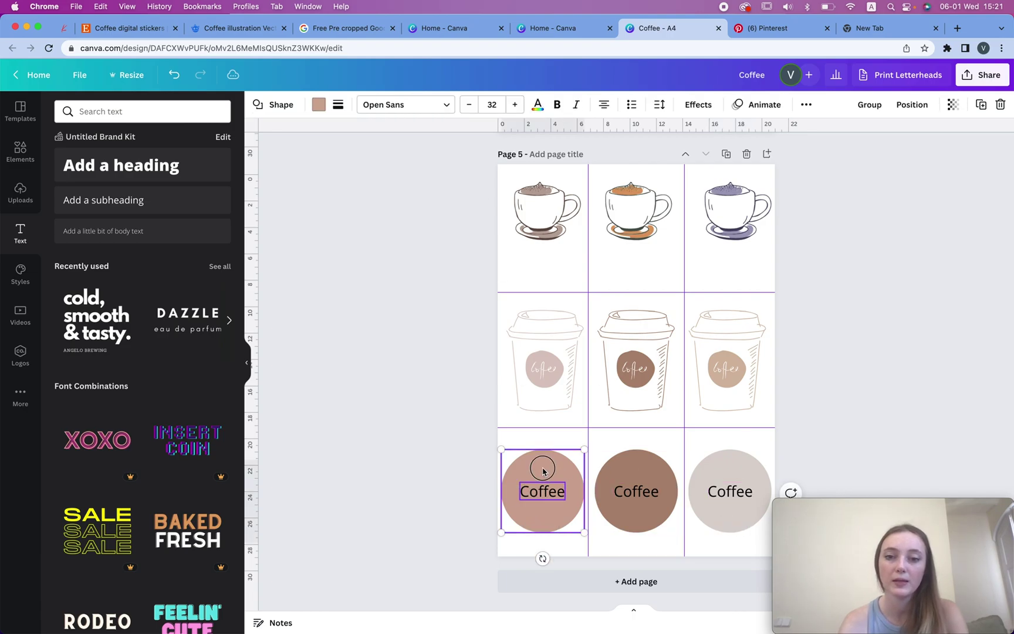
{"action": "left_click", "coordinate": [912, 104]}
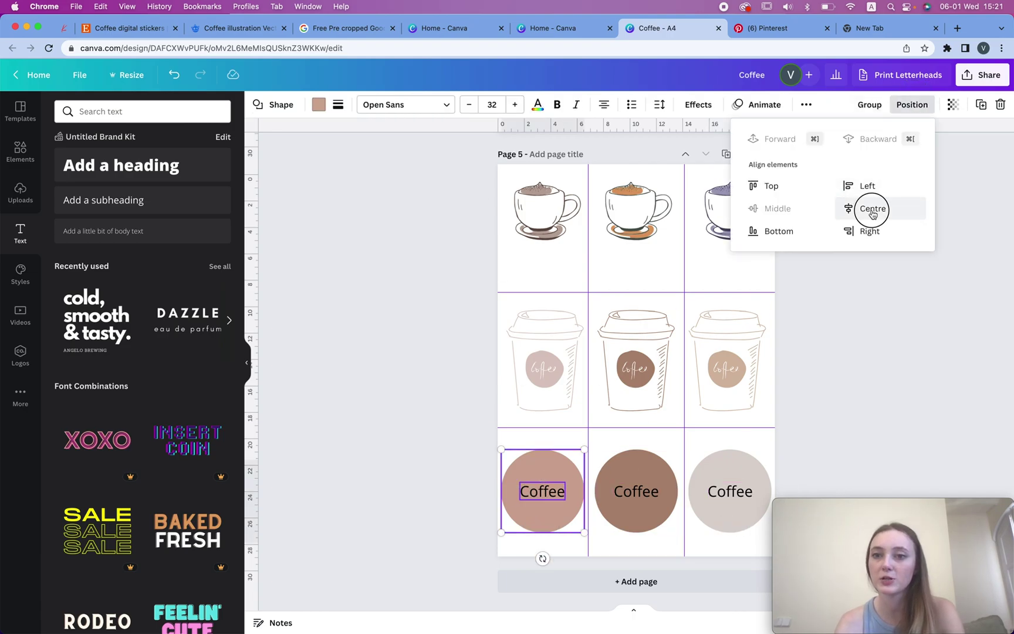
{"action": "left_click", "coordinate": [349, 283]}
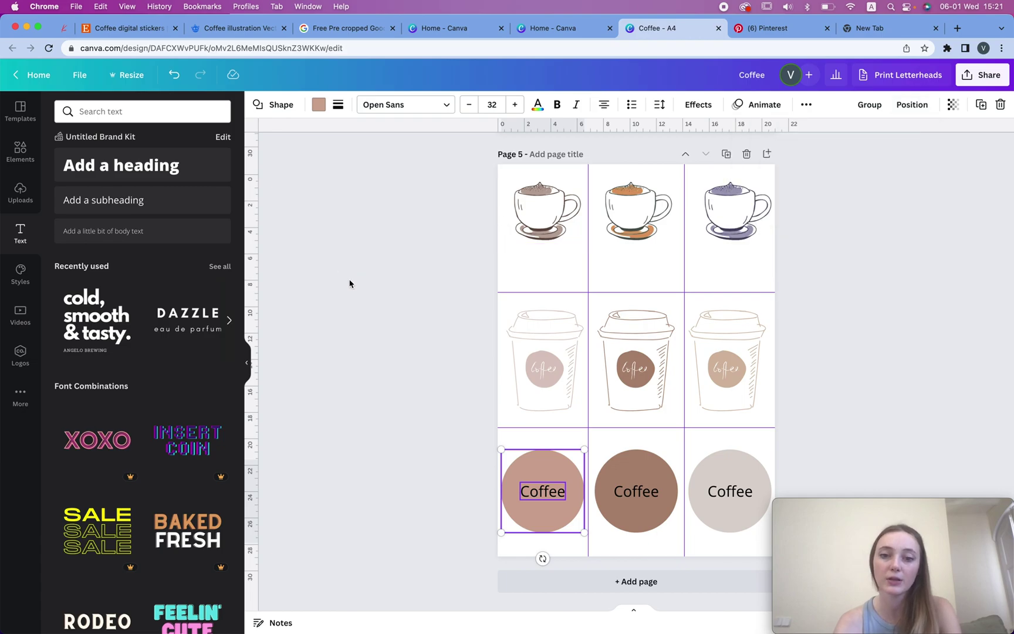
Step: Recolour the "Coffee" text on the dusty pink-brown circle white
{"action": "left_click", "coordinate": [453, 457]}
{"action": "key", "text": "Tab"}
{"action": "left_click", "coordinate": [430, 106]}
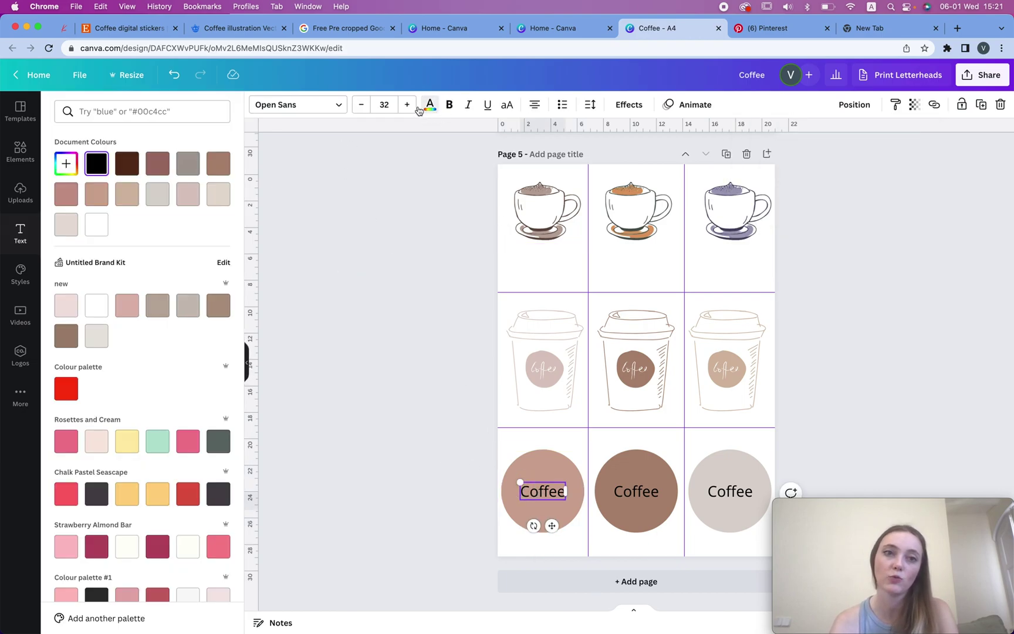
{"action": "left_click", "coordinate": [96, 224]}
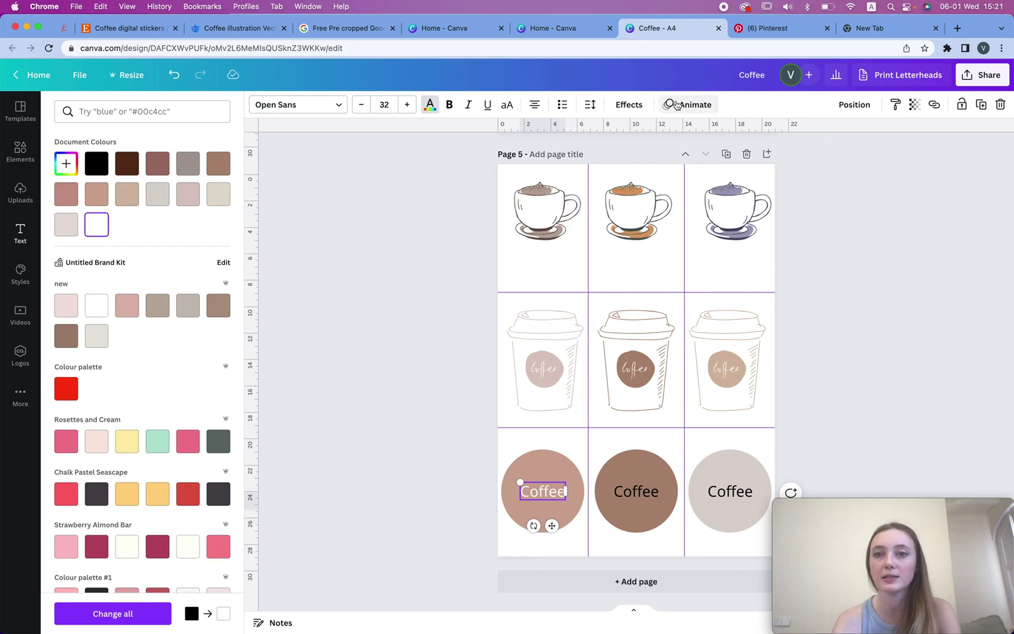
Step: Curve the white "Coffee" text with a Curve value of 68 and move it up to the circle's upper part
{"action": "left_click", "coordinate": [629, 105]}
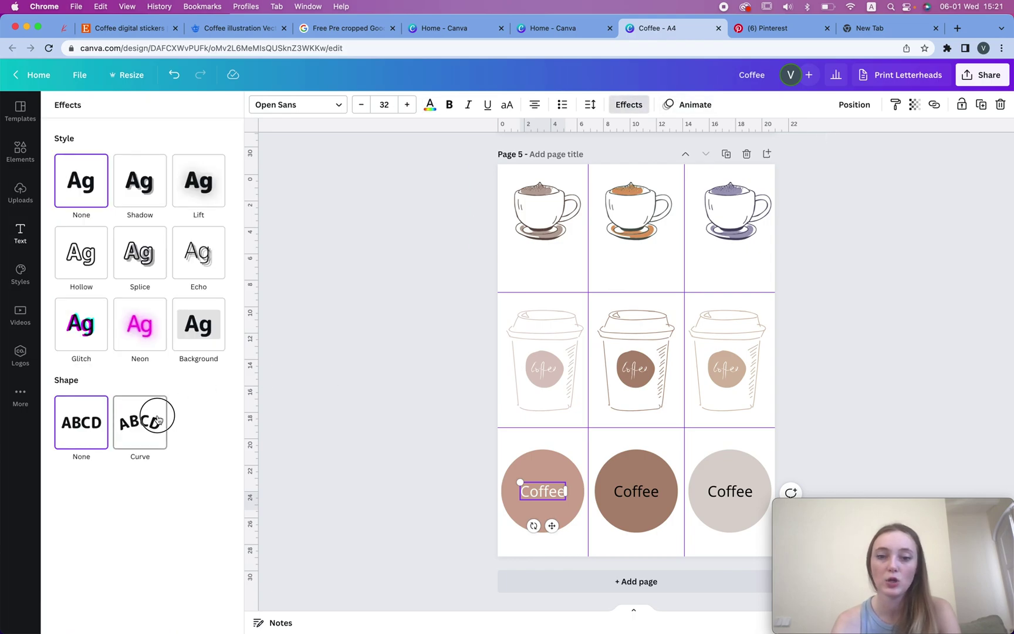
{"action": "left_click", "coordinate": [141, 420]}
{"action": "left_click_drag", "start_coordinate": [171, 492], "coordinate": [156, 489]}
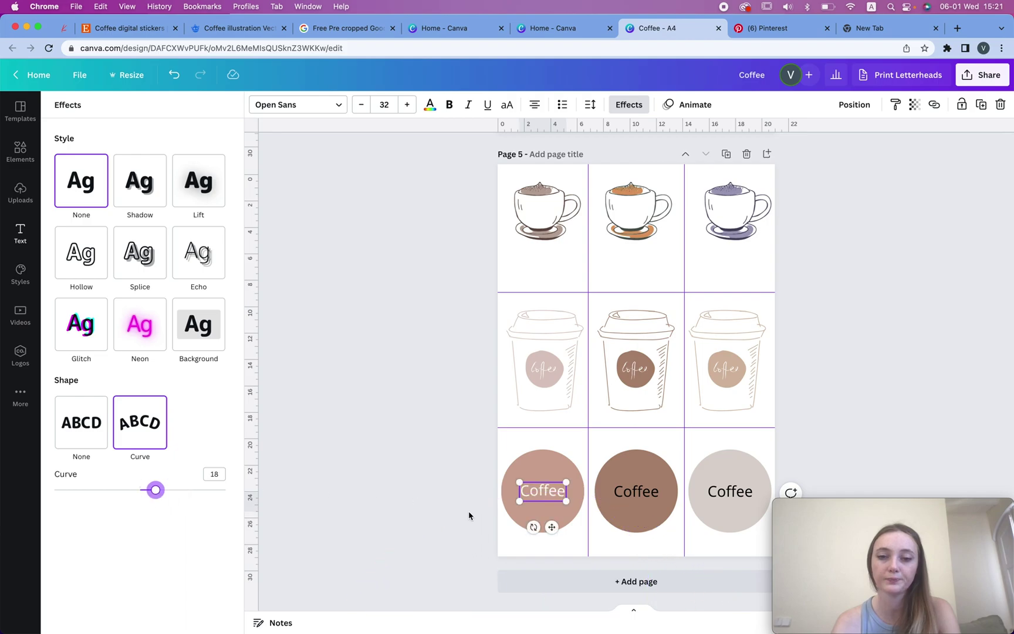
{"action": "left_click_drag", "start_coordinate": [553, 523], "coordinate": [553, 503]}
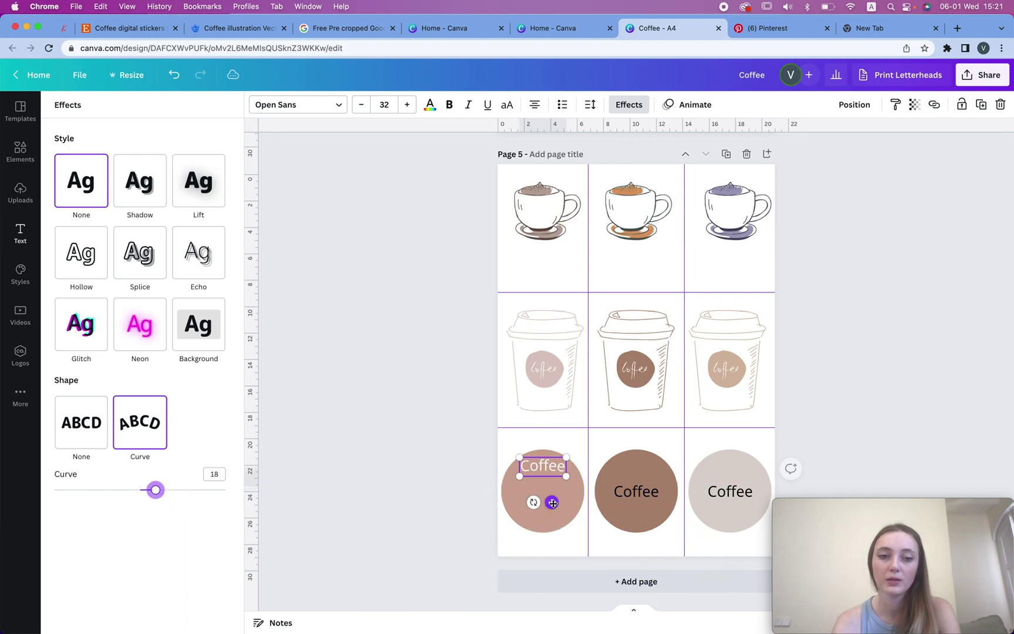
{"action": "left_click_drag", "start_coordinate": [156, 489], "coordinate": [199, 492]}
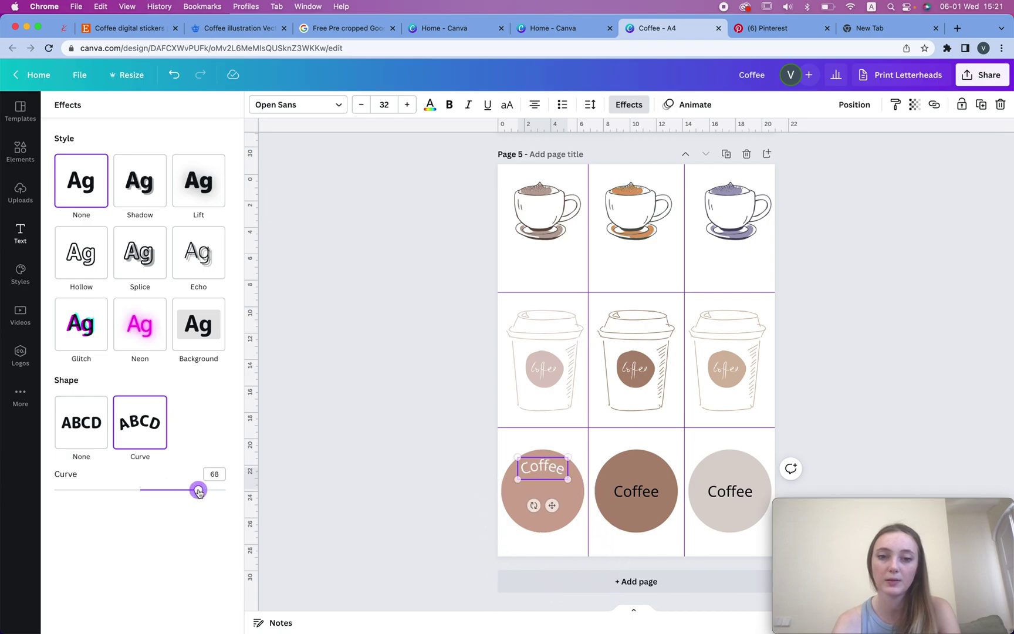
Step: Set the curved "Coffee" text's letter spacing to 231 and its Curve to 87, and nudge it up along the circle's upper edge
{"action": "left_click", "coordinate": [588, 110]}
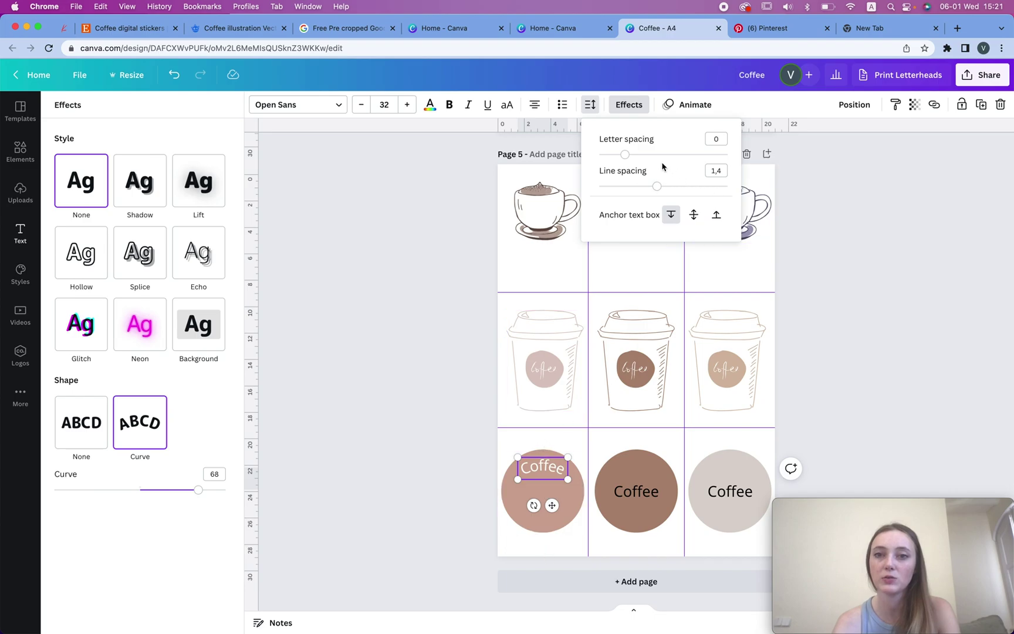
{"action": "left_click_drag", "start_coordinate": [630, 155], "coordinate": [654, 154]}
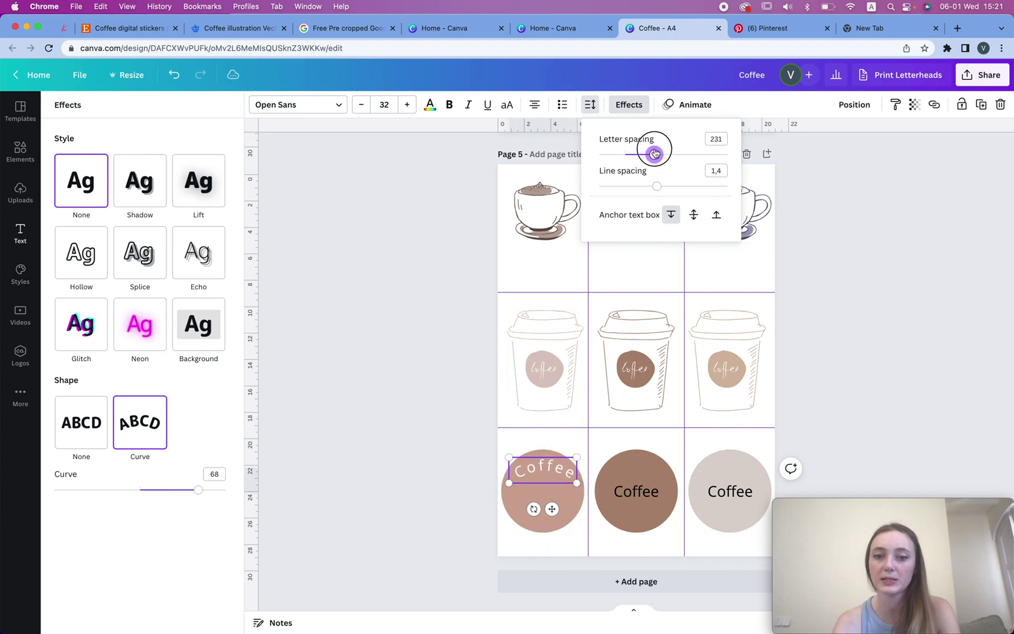
{"action": "mouse_move", "coordinate": [202, 492]}
{"action": "left_mouse_down"}
{"action": "mouse_move", "coordinate": [228, 492]}
{"action": "mouse_move", "coordinate": [205, 490]}
{"action": "mouse_move", "coordinate": [215, 489]}
{"action": "left_mouse_up"}
{"action": "left_click", "coordinate": [845, 352]}
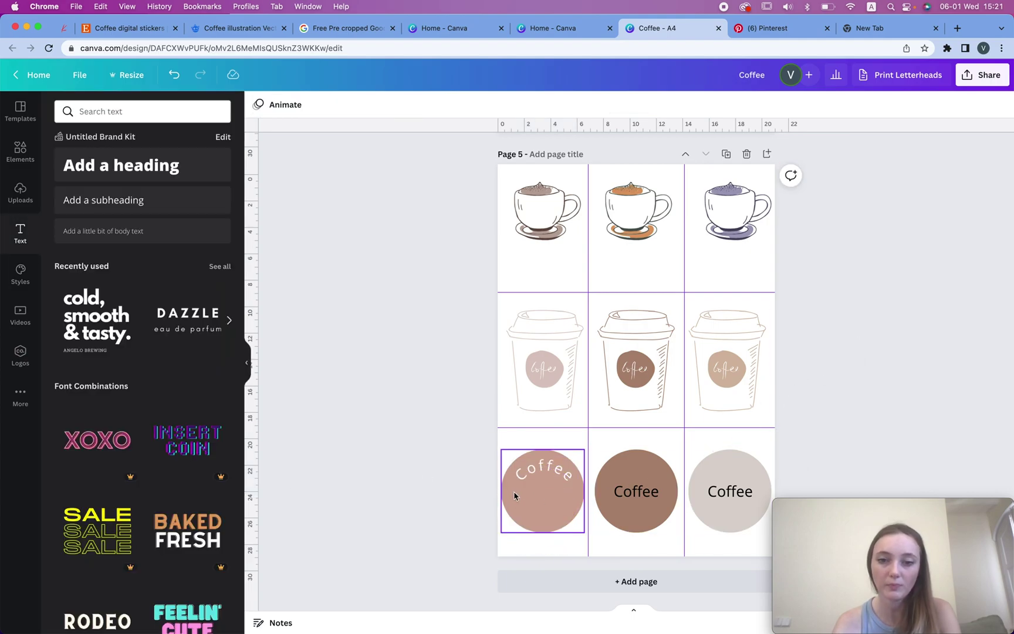
{"action": "left_click", "coordinate": [540, 473]}
{"action": "left_click_drag", "start_coordinate": [540, 473], "coordinate": [547, 464]}
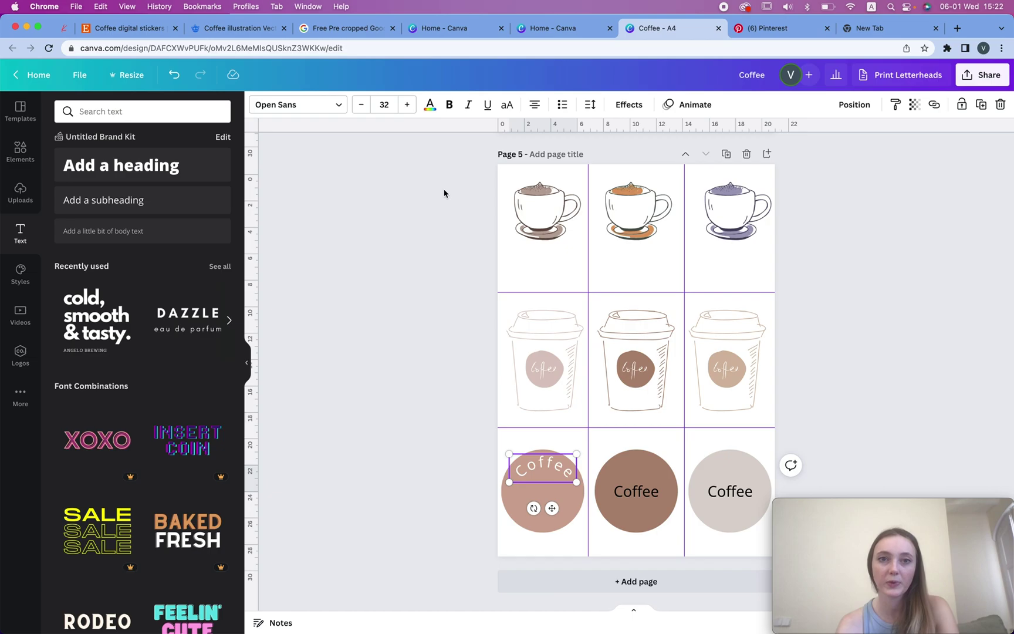
Step: Try the Lift, Echo and Neon effects on the curved "Coffee" text
{"action": "left_click", "coordinate": [628, 104]}
{"action": "left_click", "coordinate": [200, 184]}
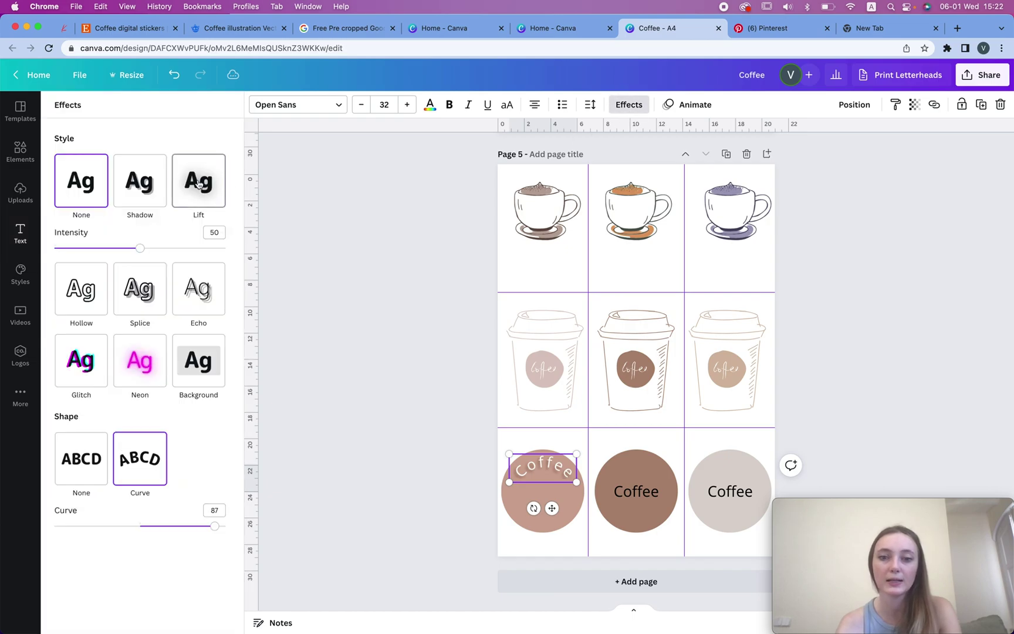
{"action": "left_click", "coordinate": [200, 296]}
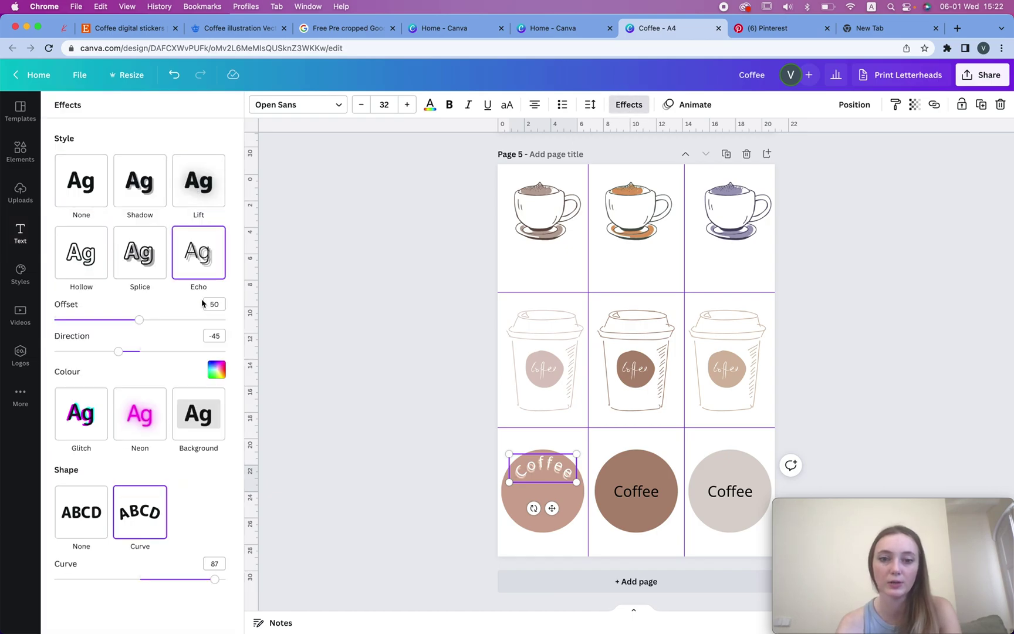
{"action": "left_click", "coordinate": [124, 421]}
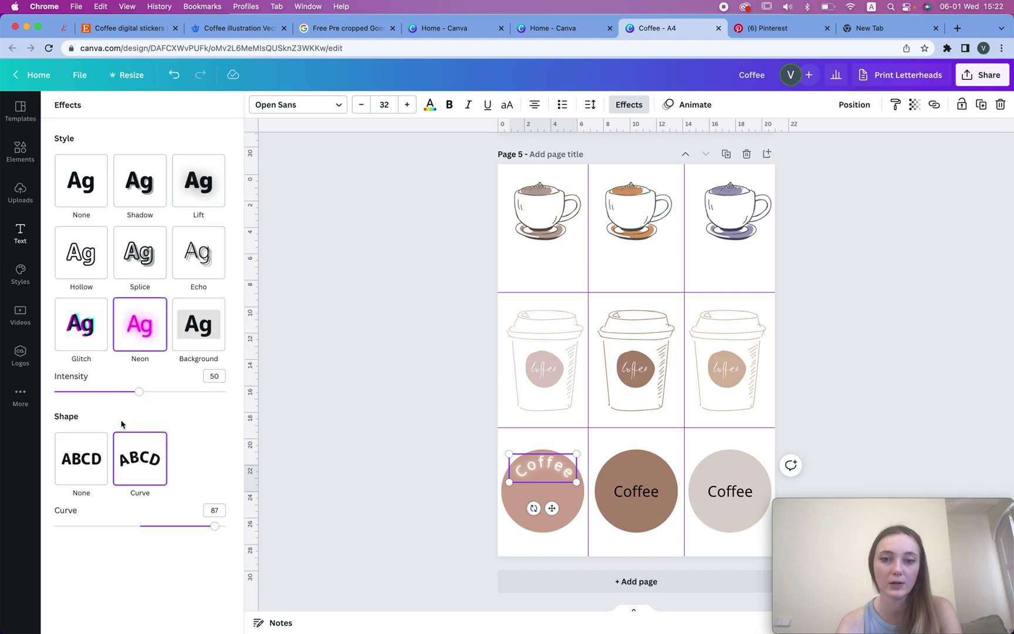
{"action": "key", "text": "Escape"}
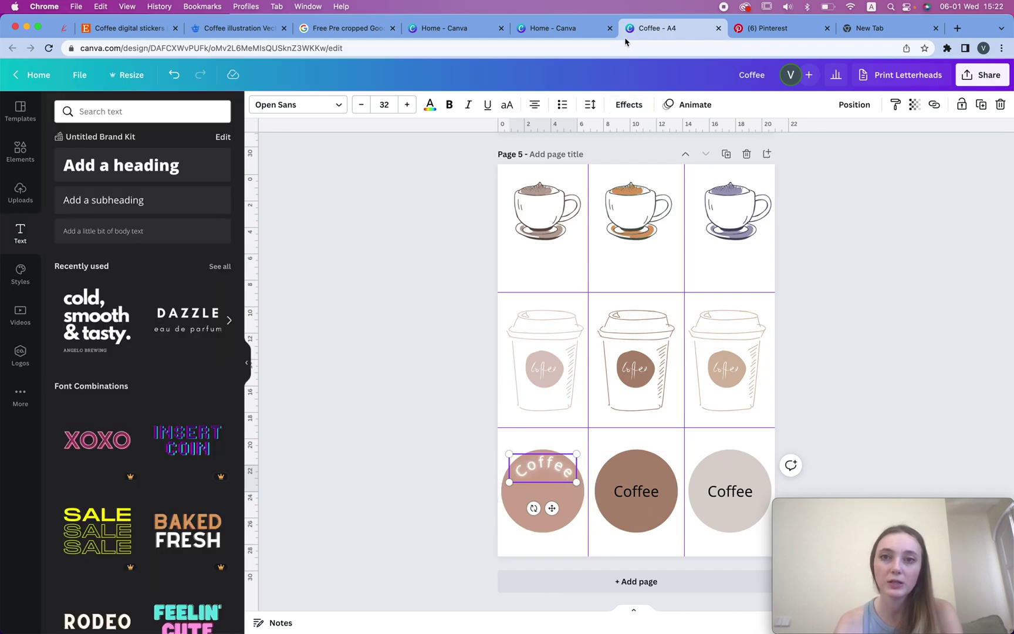
{"action": "left_click", "coordinate": [629, 104]}
{"action": "left_click_drag", "start_coordinate": [157, 528], "coordinate": [215, 500]}
{"action": "left_click", "coordinate": [920, 318]}
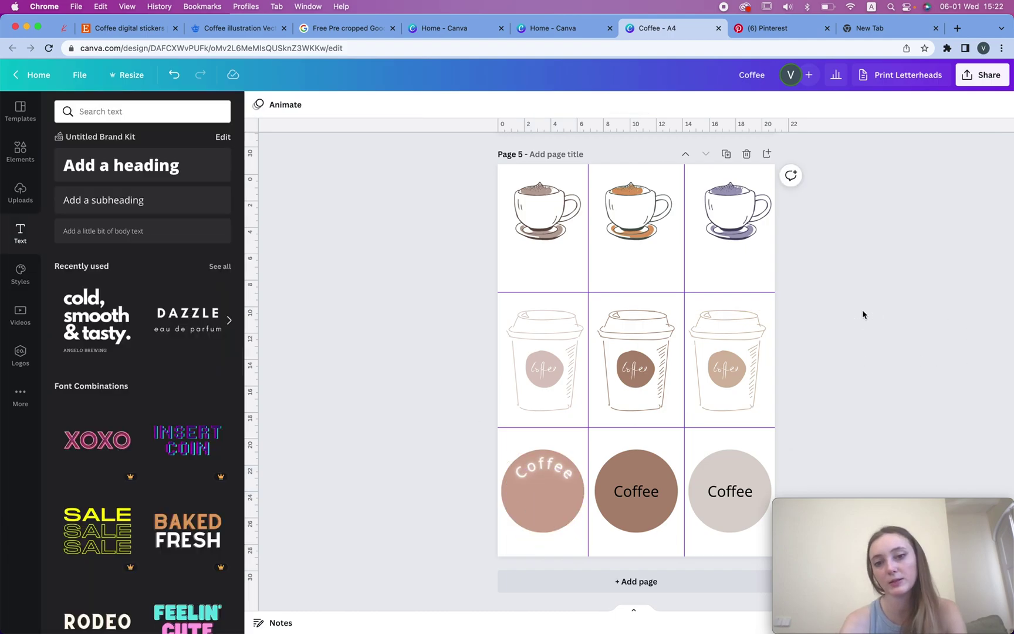
Step: Add the "BAKED FRESH" font combination, shrink it and place it below the curved "Coffee" text on the dusty pink-brown circle
{"action": "left_click", "coordinate": [546, 464]}
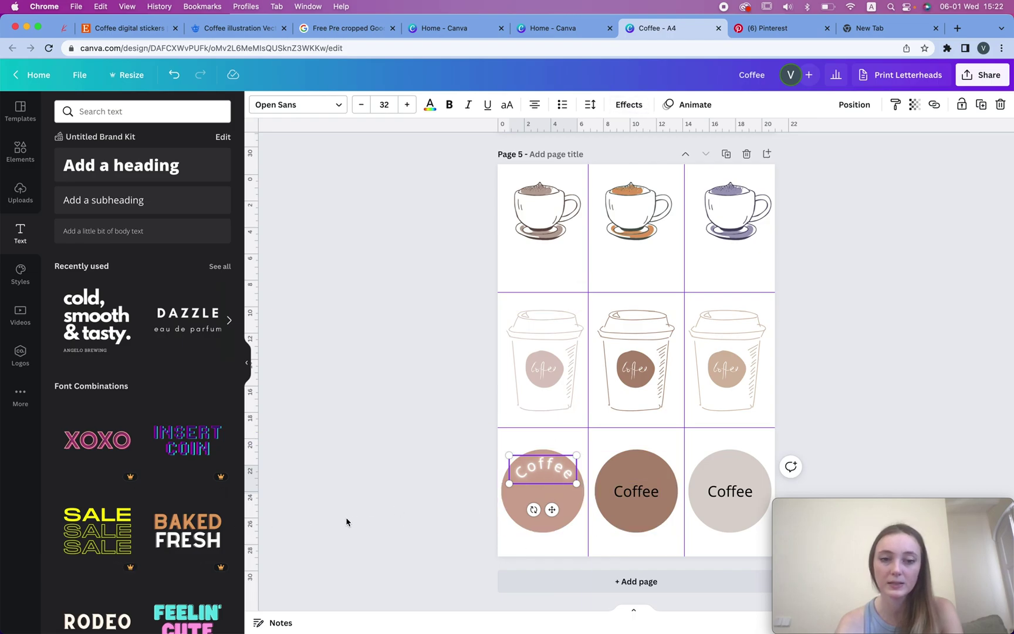
{"action": "left_click", "coordinate": [193, 540]}
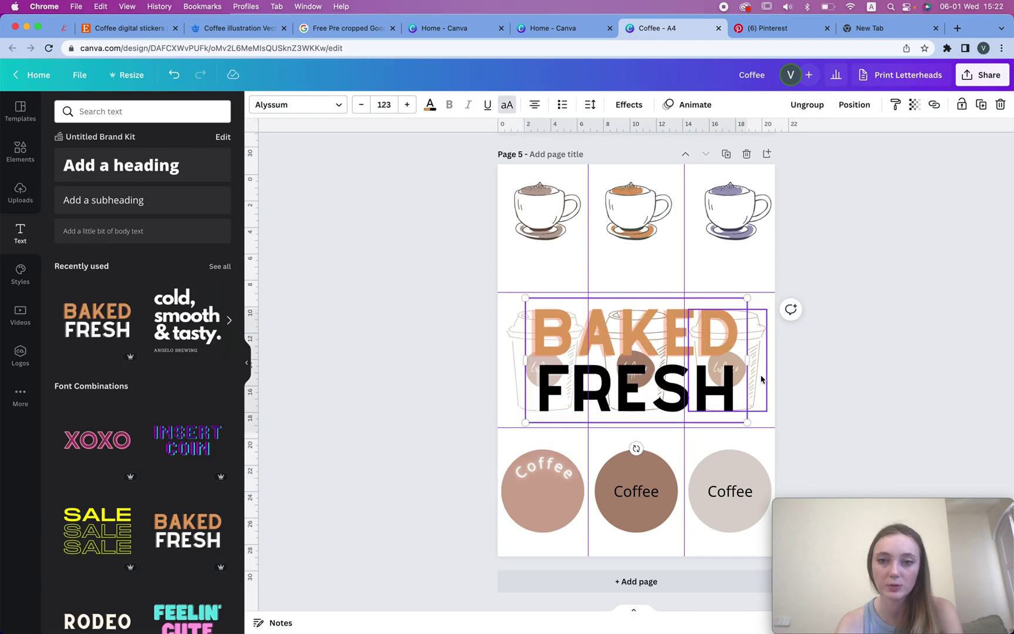
{"action": "left_click_drag", "start_coordinate": [747, 297], "coordinate": [666, 352]}
{"action": "left_click_drag", "start_coordinate": [648, 408], "coordinate": [551, 501]}
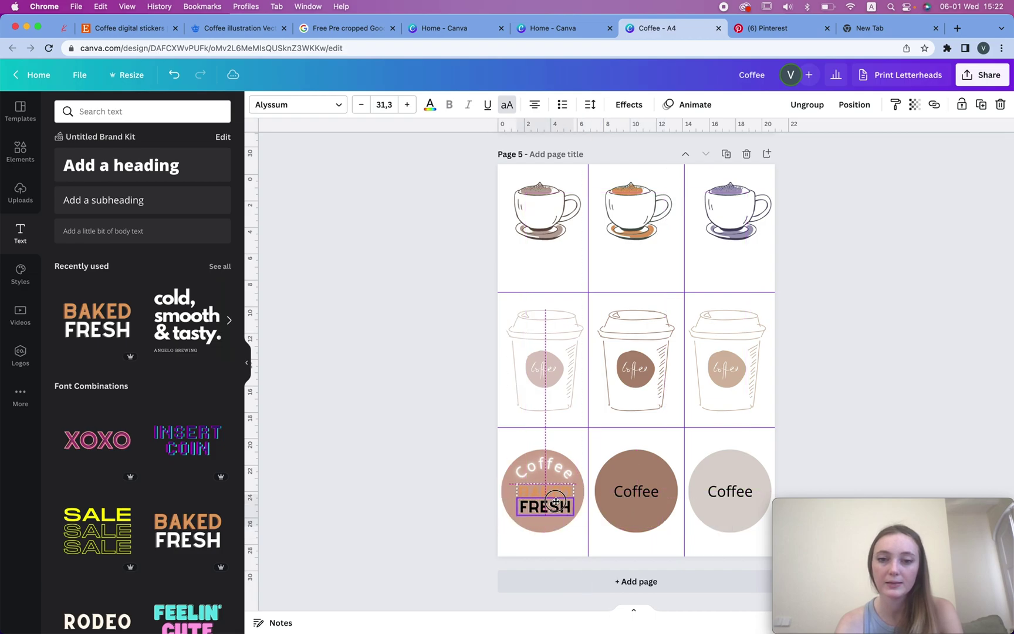
Step: Recolour "FRESH" white and "BAKED" light pink using document colours, and shrink the pair to font size 25.1
{"action": "left_click", "coordinate": [430, 106]}
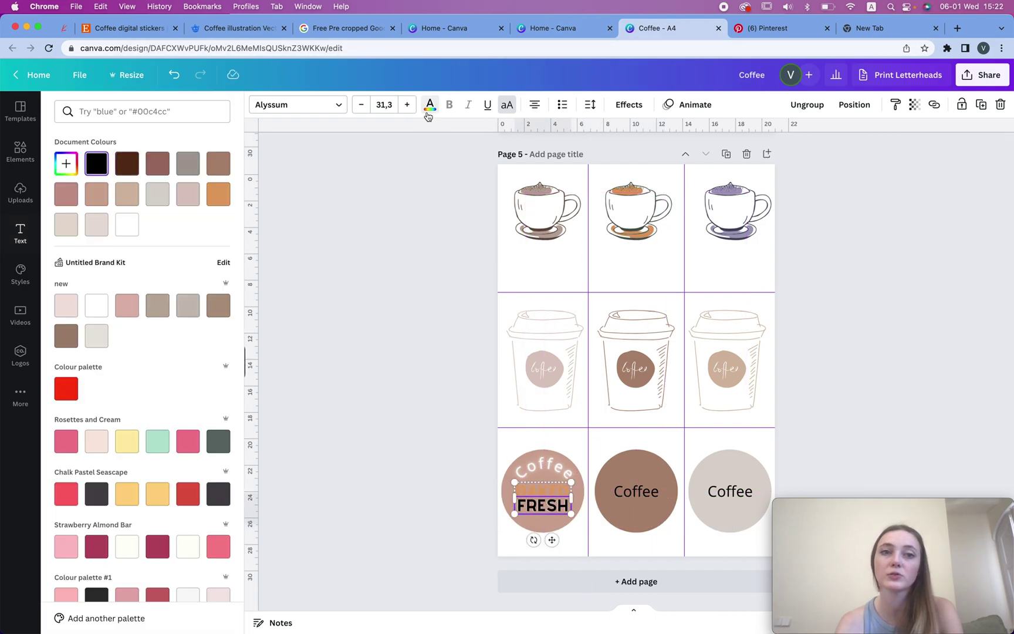
{"action": "left_click", "coordinate": [133, 232]}
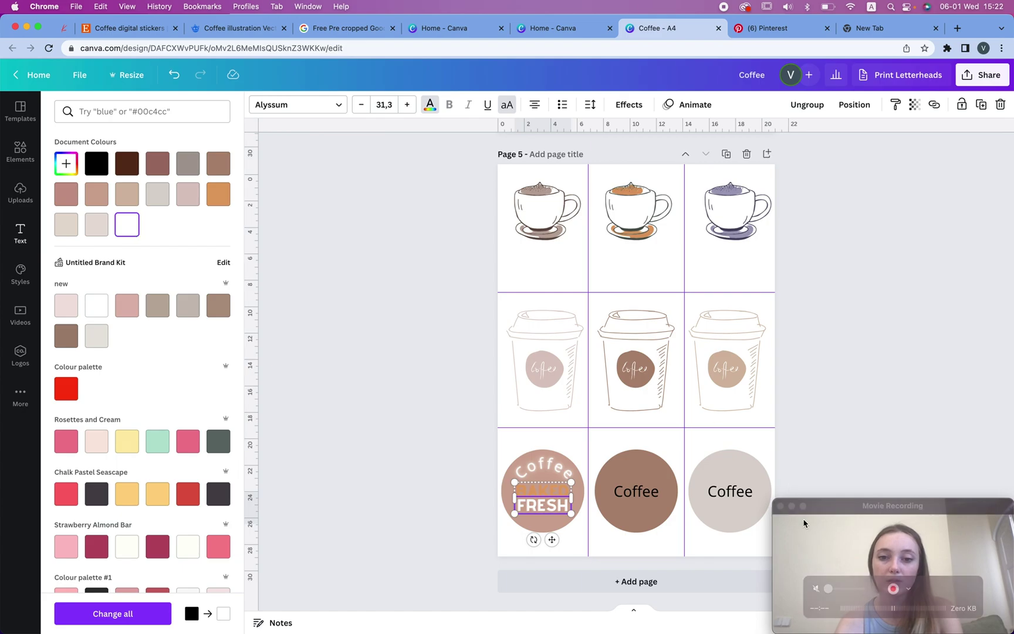
{"action": "left_click", "coordinate": [539, 492]}
{"action": "left_click", "coordinate": [185, 195]}
{"action": "left_click_drag", "start_coordinate": [569, 510], "coordinate": [552, 493]}
Step: Shrink the curved "Coffee" text to size 16.7, set its Curve to 39 and remove its Neon effect
{"action": "left_click", "coordinate": [538, 471]}
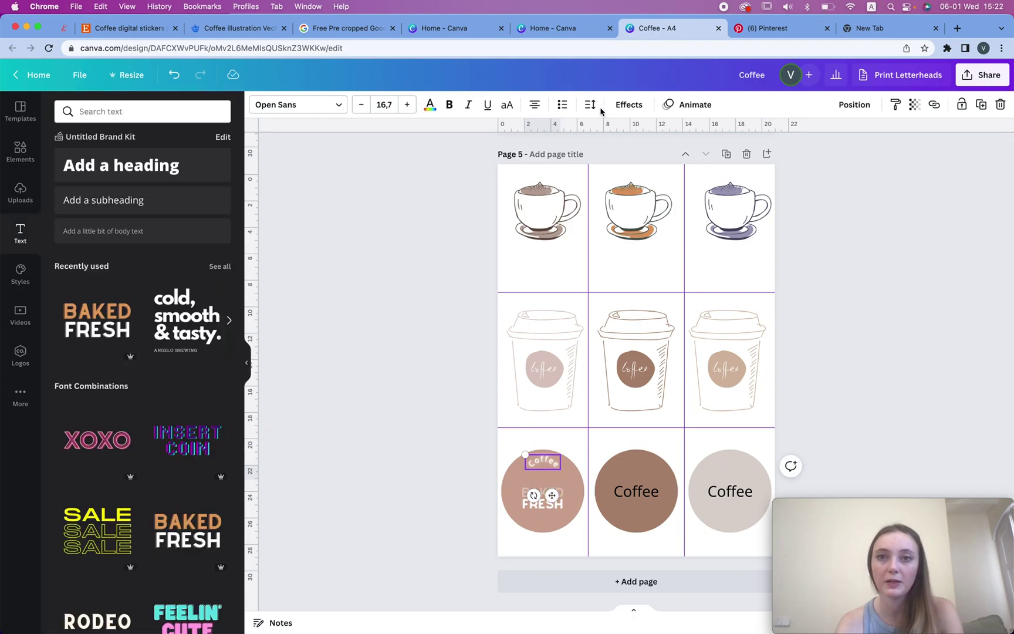
{"action": "left_click", "coordinate": [629, 104]}
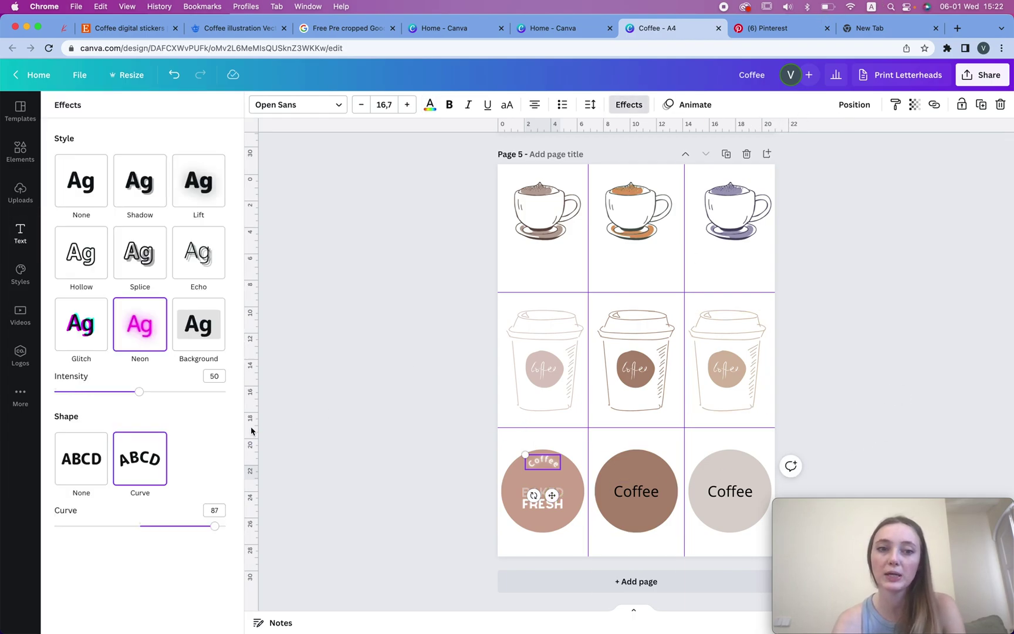
{"action": "left_click", "coordinate": [174, 527]}
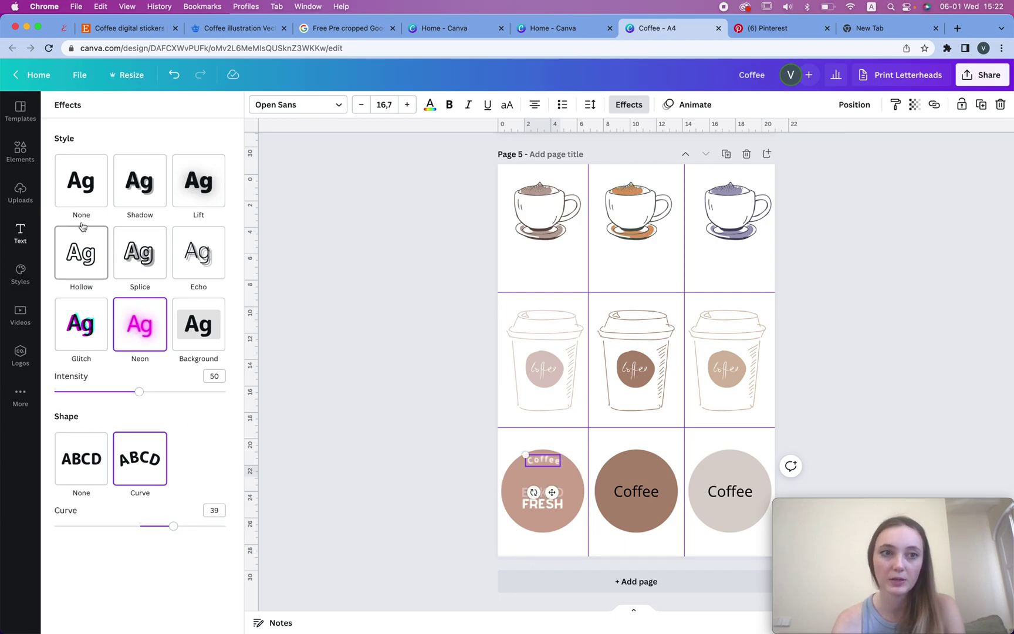
{"action": "left_click", "coordinate": [81, 193]}
{"action": "left_click", "coordinate": [337, 452]}
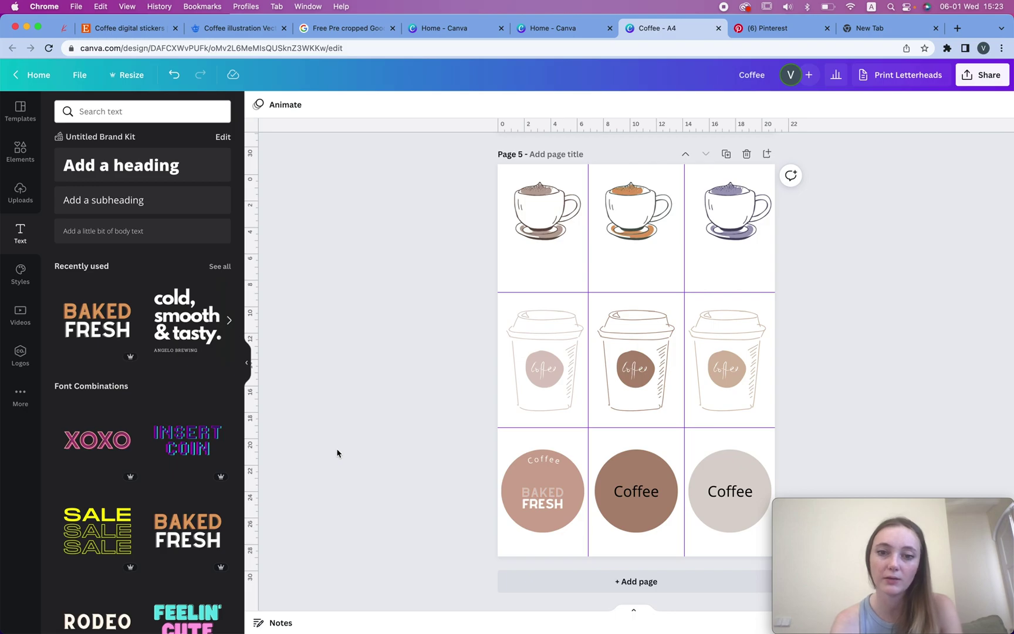
Step: Centre the curved "Coffee" text at the circle's upper edge and align "BAKED FRESH" to the circle's vertical middle
{"action": "left_click", "coordinate": [550, 459]}
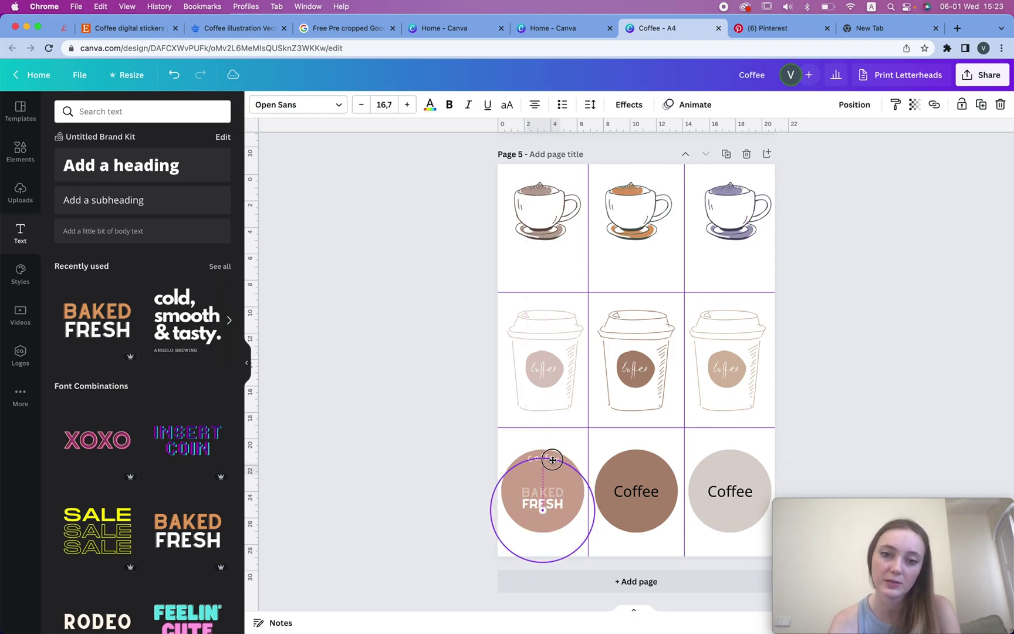
{"action": "left_click", "coordinate": [552, 462]}
{"action": "left_click_drag", "start_coordinate": [551, 496], "coordinate": [550, 512]}
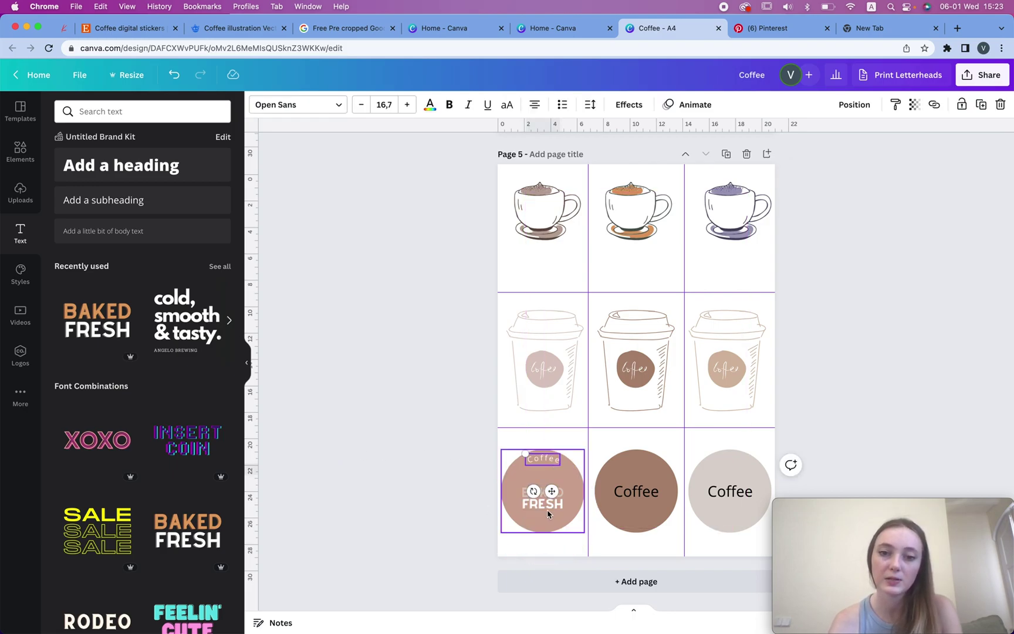
{"action": "left_click", "coordinate": [580, 494], "text": "shift"}
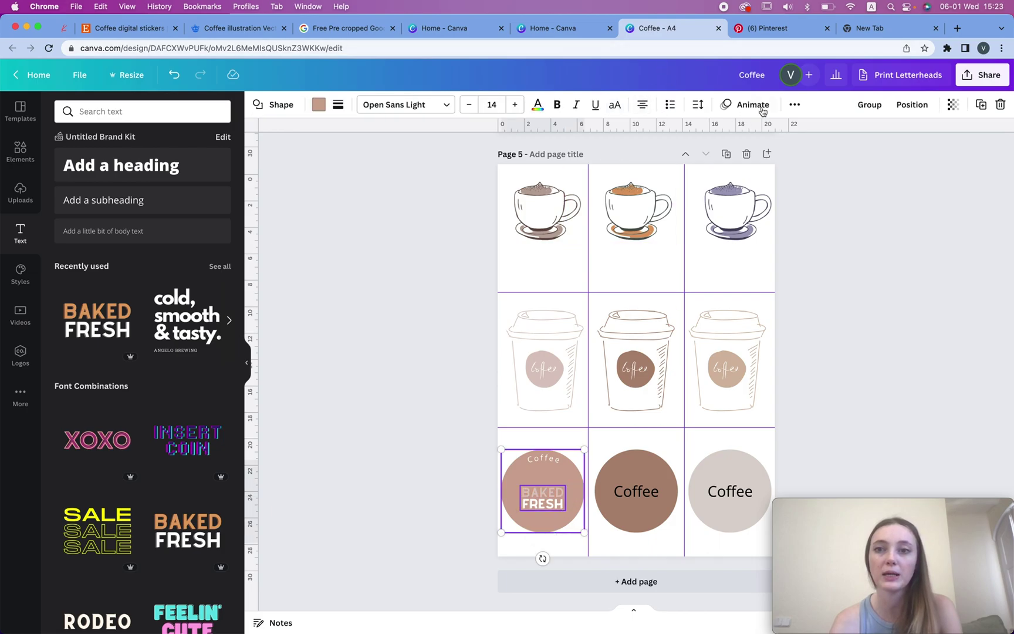
{"action": "left_click", "coordinate": [896, 104]}
{"action": "left_click", "coordinate": [763, 208]}
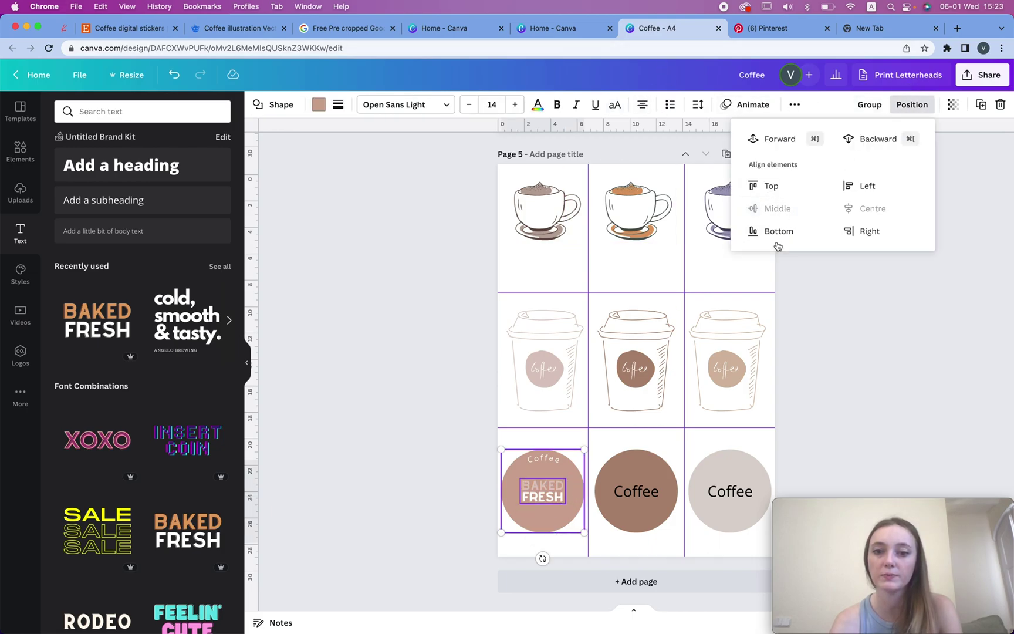
{"action": "left_click", "coordinate": [857, 344]}
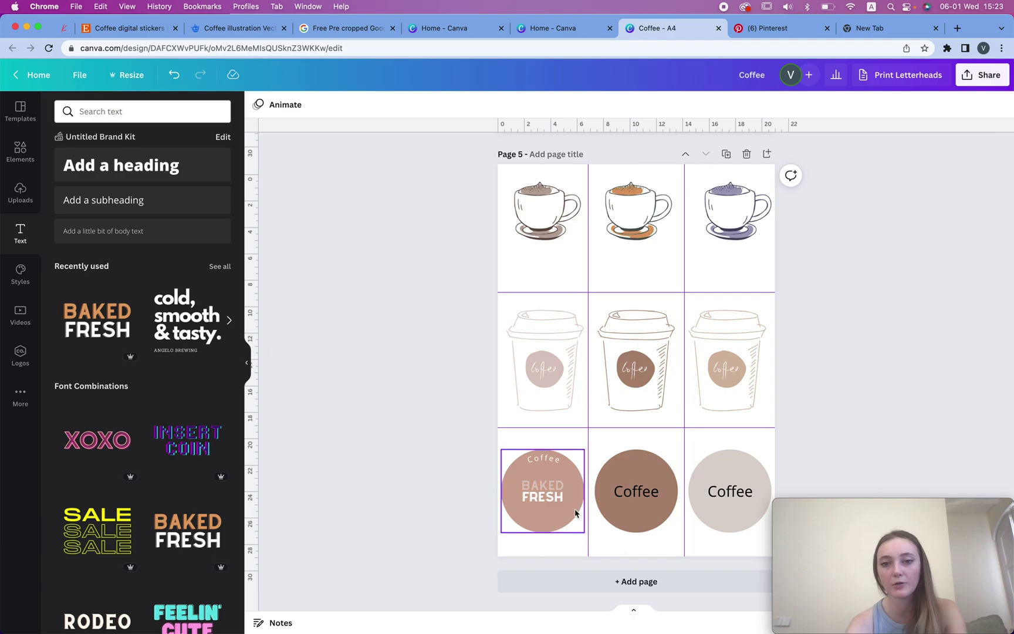
Step: Replace the two-line badge text "BAKED FRESH" with "EVERY" on the first line and "DAY" on the second
{"action": "left_click", "coordinate": [550, 494]}
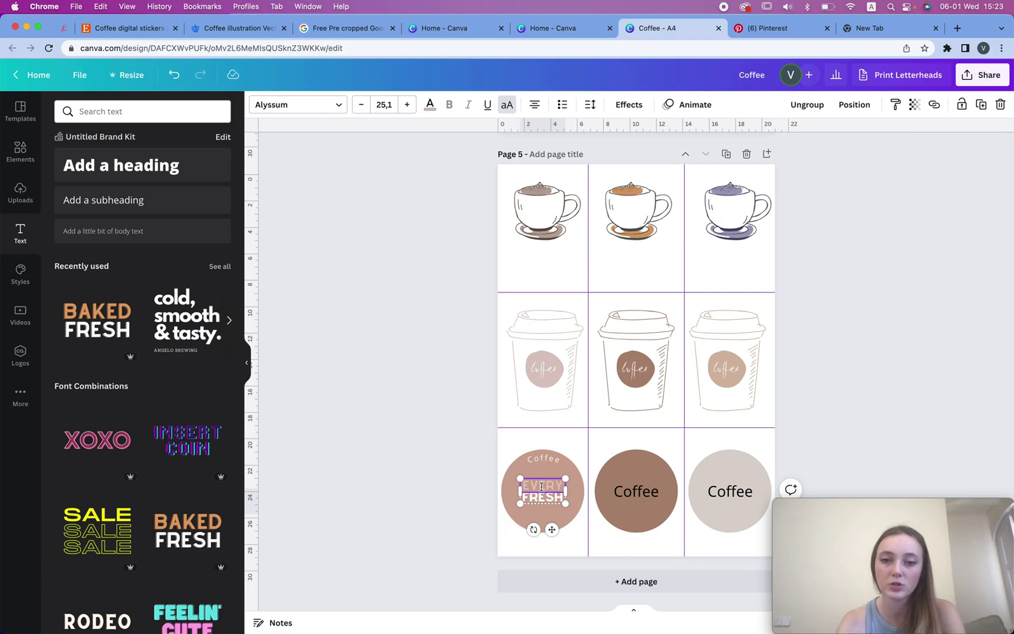
{"action": "double_click", "coordinate": [547, 499]}
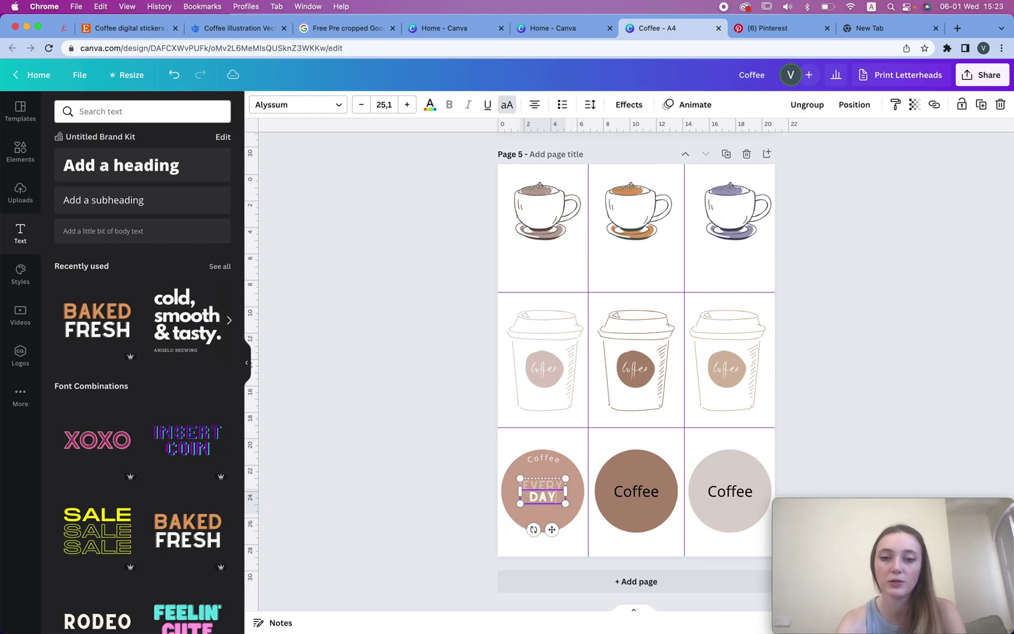
Step: Recolour the "Coffee" text on the middle, dark brown circle white
{"action": "left_click", "coordinate": [843, 354]}
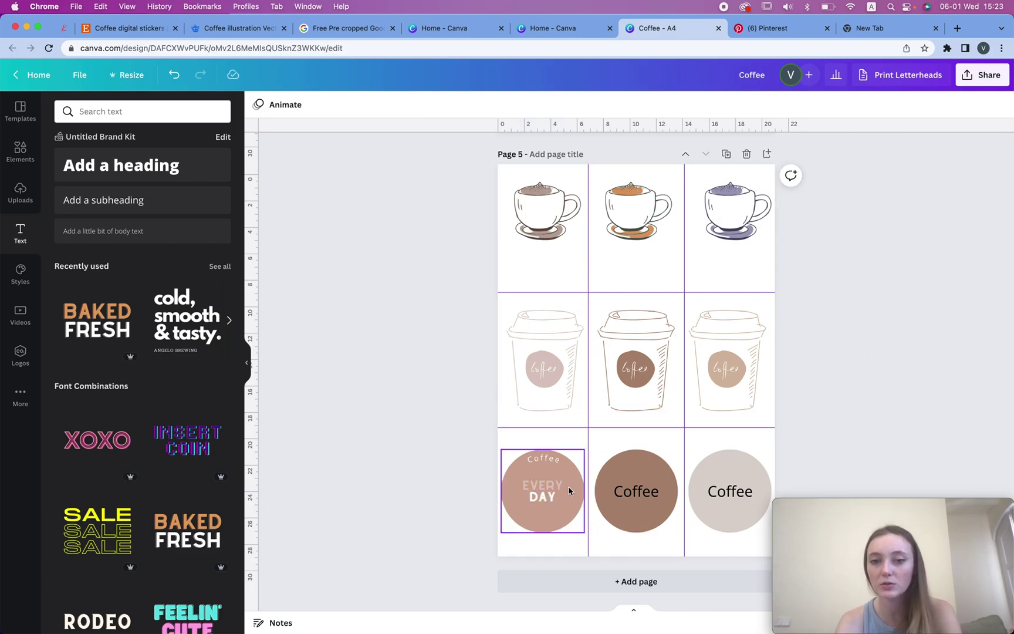
{"action": "left_click", "coordinate": [638, 493]}
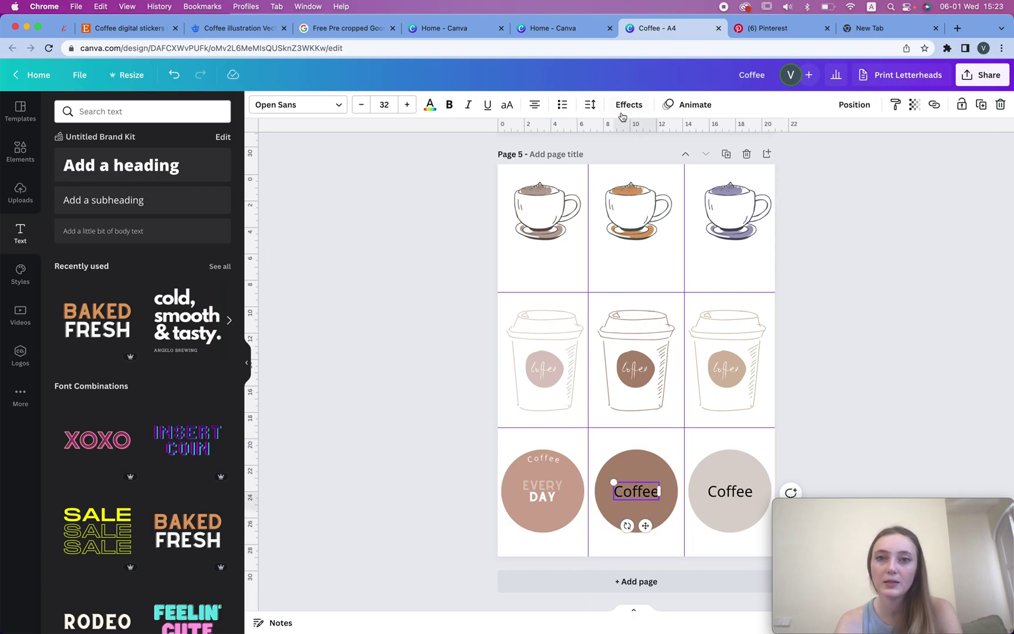
{"action": "left_click", "coordinate": [431, 105]}
{"action": "left_click", "coordinate": [96, 223]}
Step: Apply a Shadow effect to the white "Coffee" text with Offset 56, Blur 100 and Transparency 100
{"action": "left_click", "coordinate": [615, 105]}
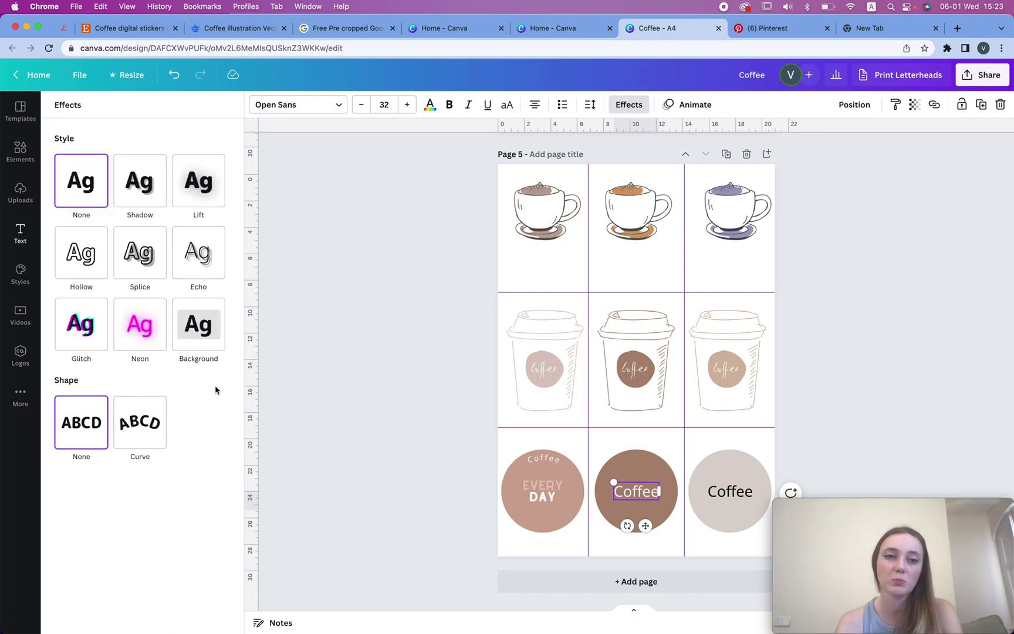
{"action": "left_click", "coordinate": [139, 196]}
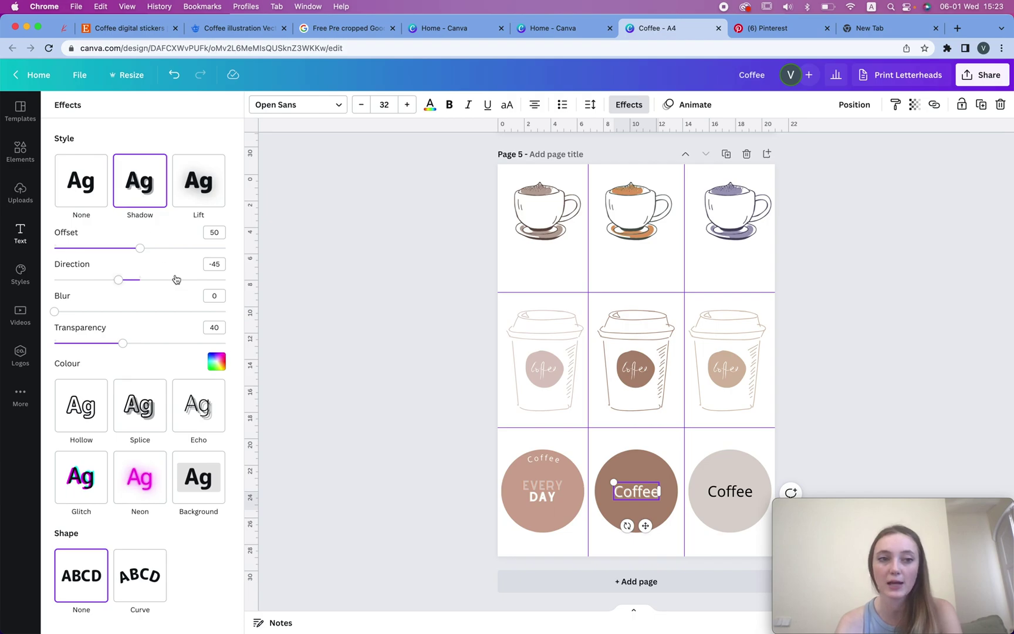
{"action": "left_click_drag", "start_coordinate": [66, 310], "coordinate": [101, 322]}
{"action": "scroll", "coordinate": [437, 404], "scroll_direction": "up", "scroll_amount": 5}
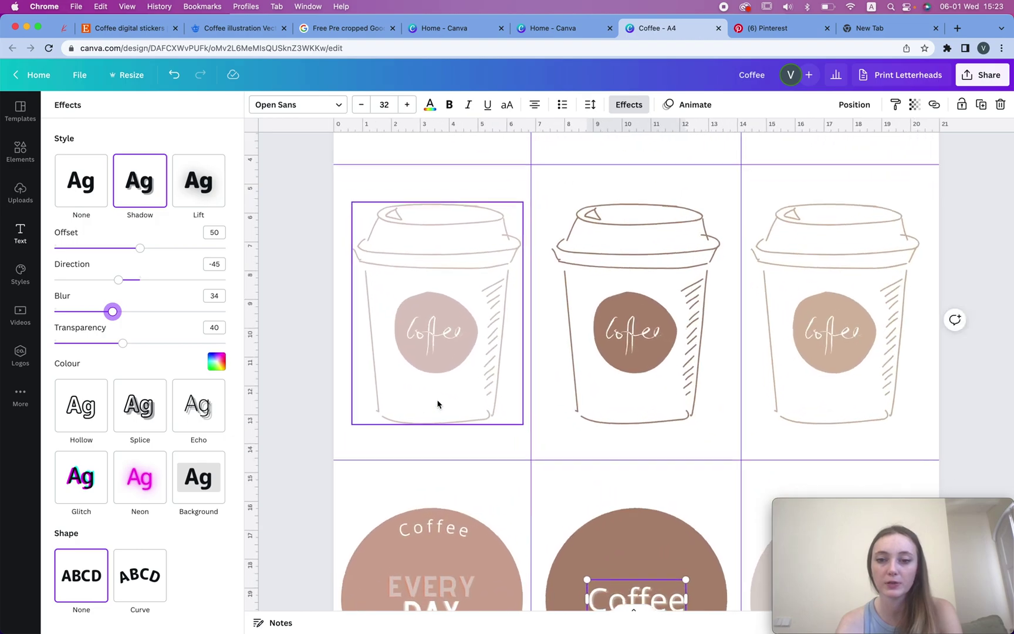
{"action": "scroll", "coordinate": [437, 403], "scroll_direction": "down", "scroll_amount": 5}
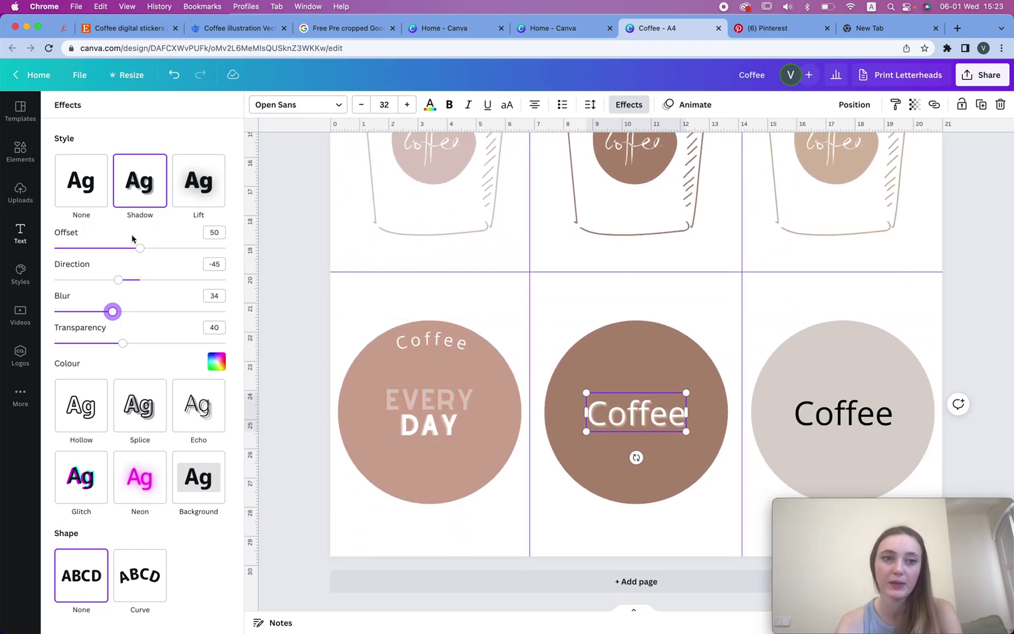
{"action": "mouse_move", "coordinate": [144, 251]}
{"action": "left_mouse_down"}
{"action": "mouse_move", "coordinate": [220, 247]}
{"action": "mouse_move", "coordinate": [148, 249]}
{"action": "left_mouse_up"}
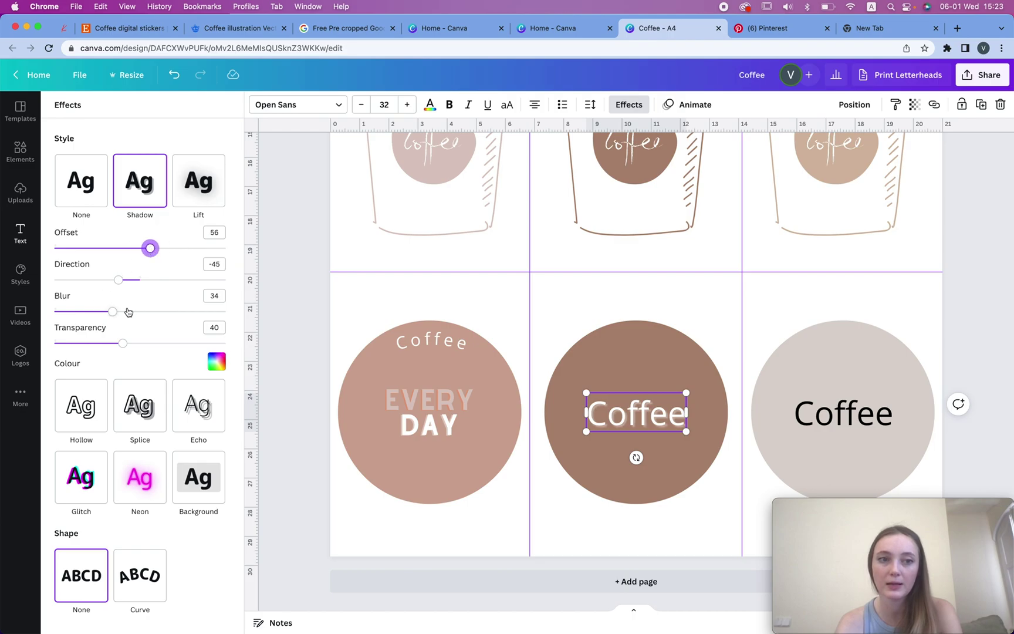
{"action": "left_click_drag", "start_coordinate": [114, 314], "coordinate": [287, 312]}
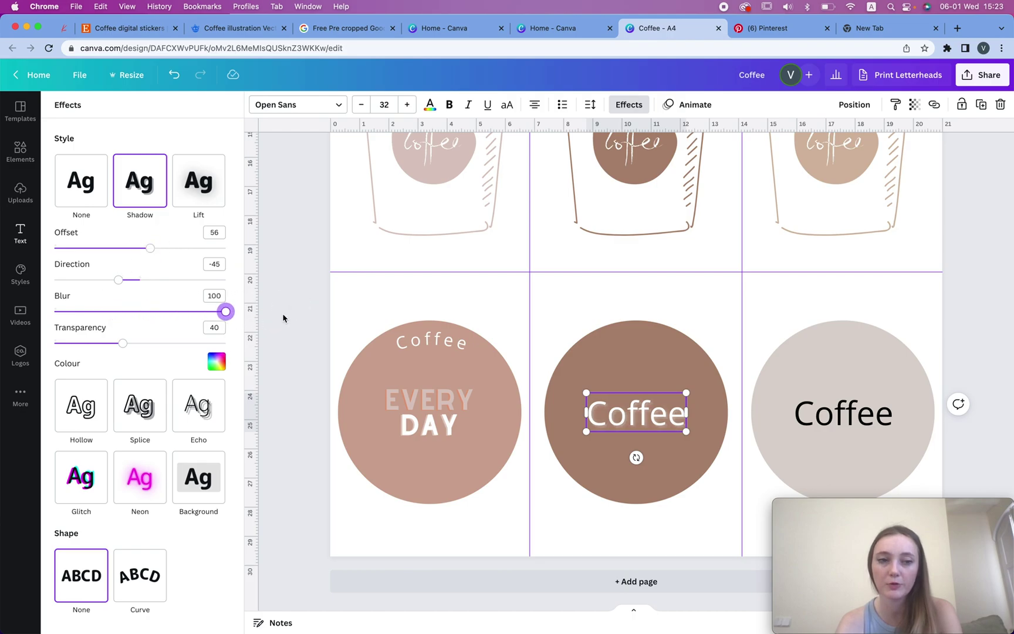
{"action": "left_click_drag", "start_coordinate": [133, 347], "coordinate": [258, 341]}
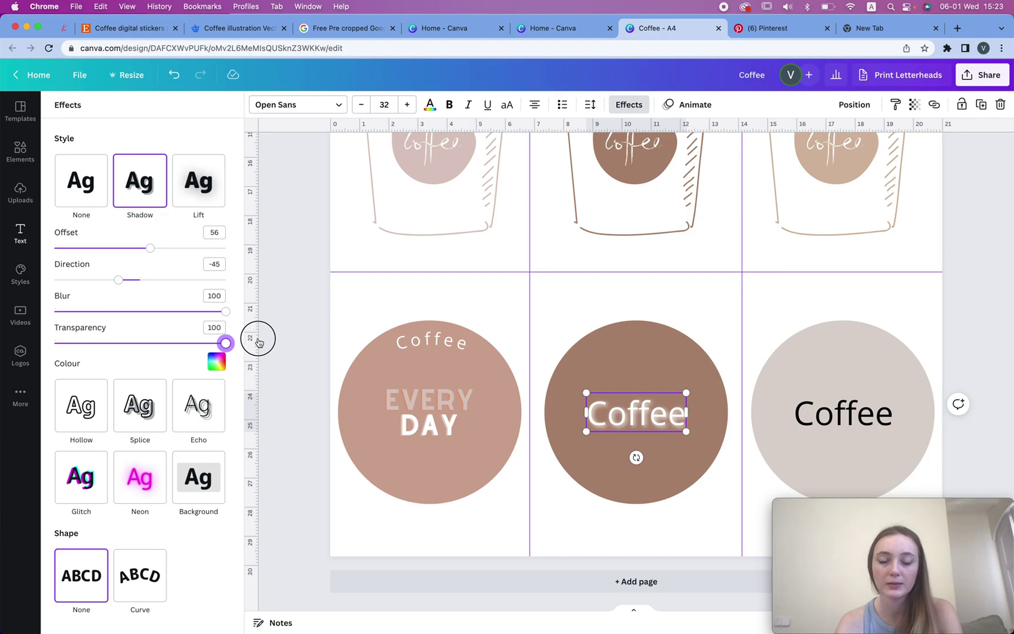
{"action": "left_click", "coordinate": [699, 330]}
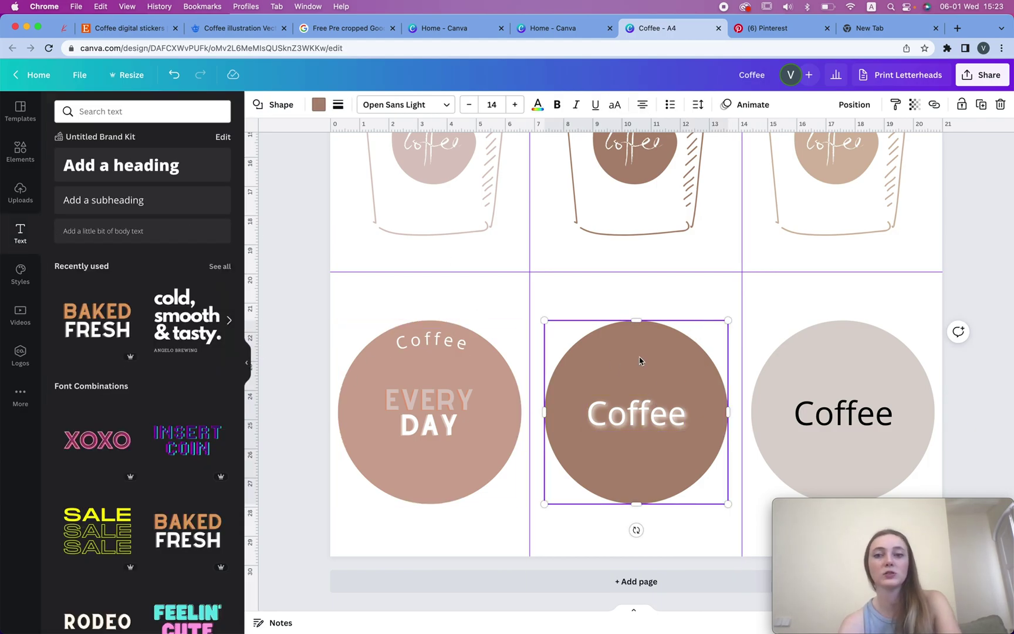
Step: Search the elements library for "coffee icon" and look through the graphics
{"action": "left_click", "coordinate": [28, 156]}
{"action": "left_click", "coordinate": [186, 111]}
{"action": "type", "text": "coffee"}
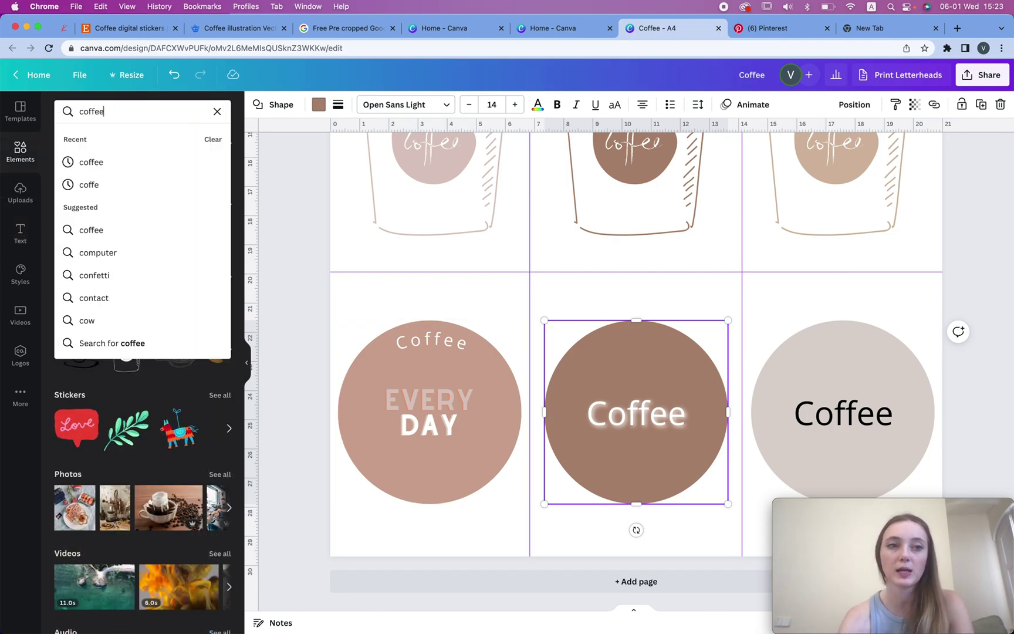
{"action": "type", "text": " icon"}
{"action": "key", "text": "Return"}
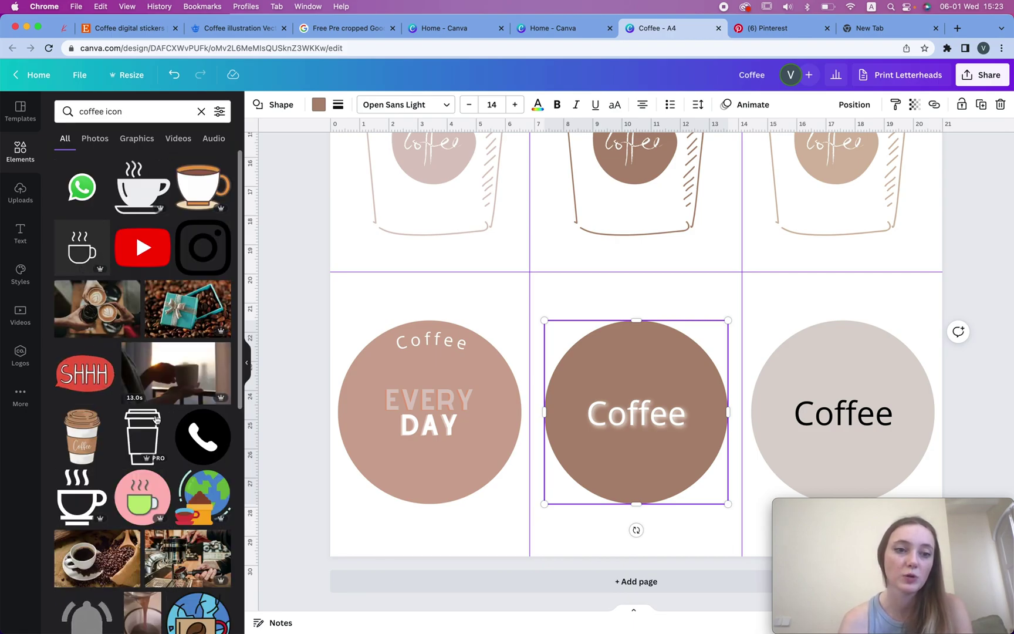
{"action": "scroll", "coordinate": [156, 419], "scroll_direction": "down", "scroll_amount": 5}
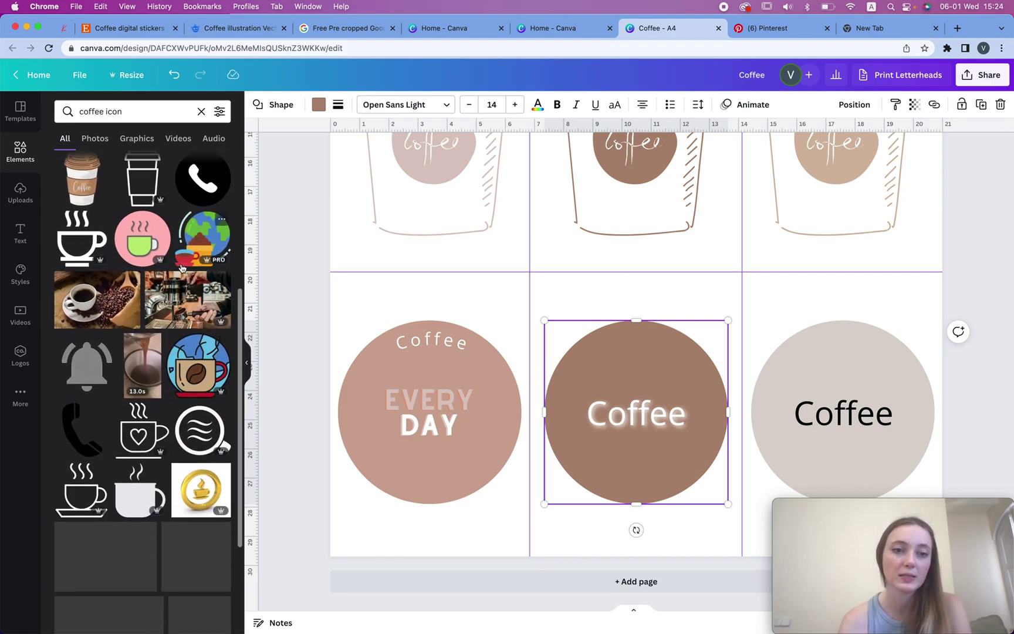
Step: Search elements for "coffee line art", add the flower-branch line drawing and fit it over the dark brown circle, slightly wider than the circle
{"action": "left_click", "coordinate": [117, 107]}
{"action": "type", "text": "coffee line art"}
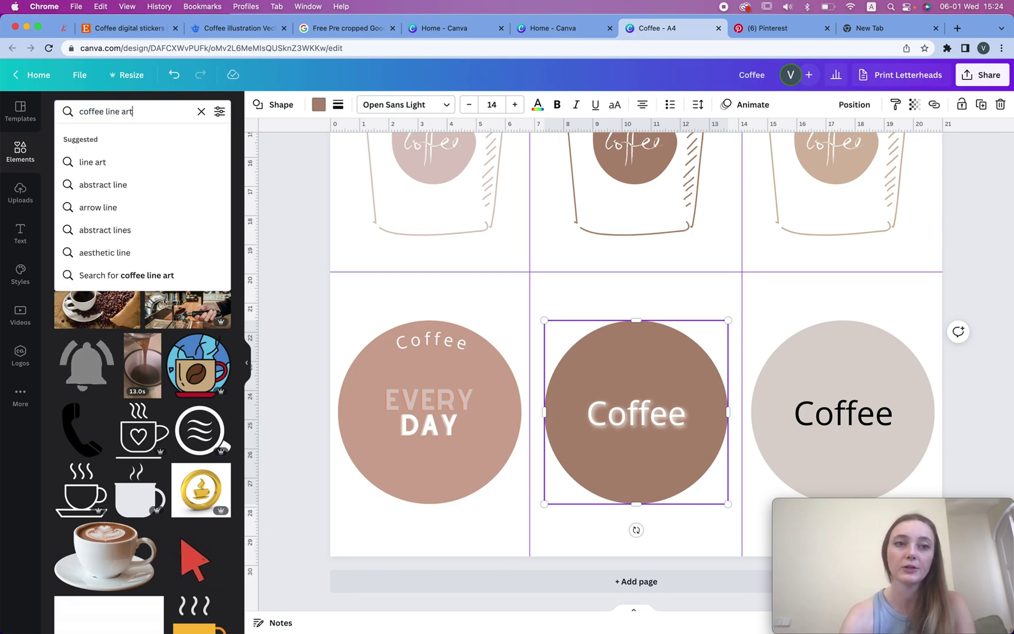
{"action": "key", "text": "Return"}
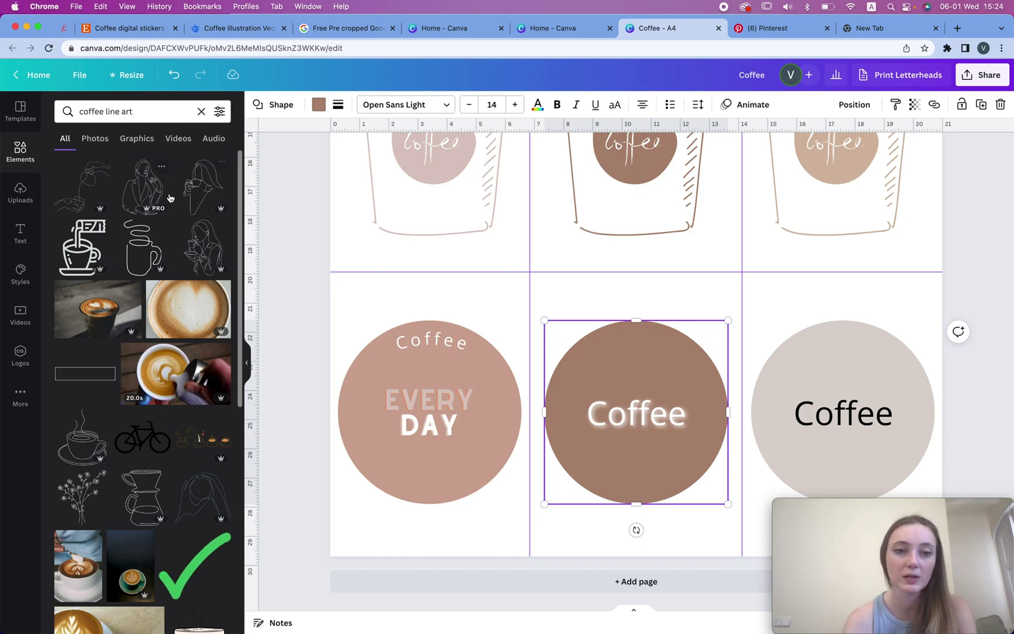
{"action": "scroll", "coordinate": [117, 458], "scroll_direction": "down", "scroll_amount": 2}
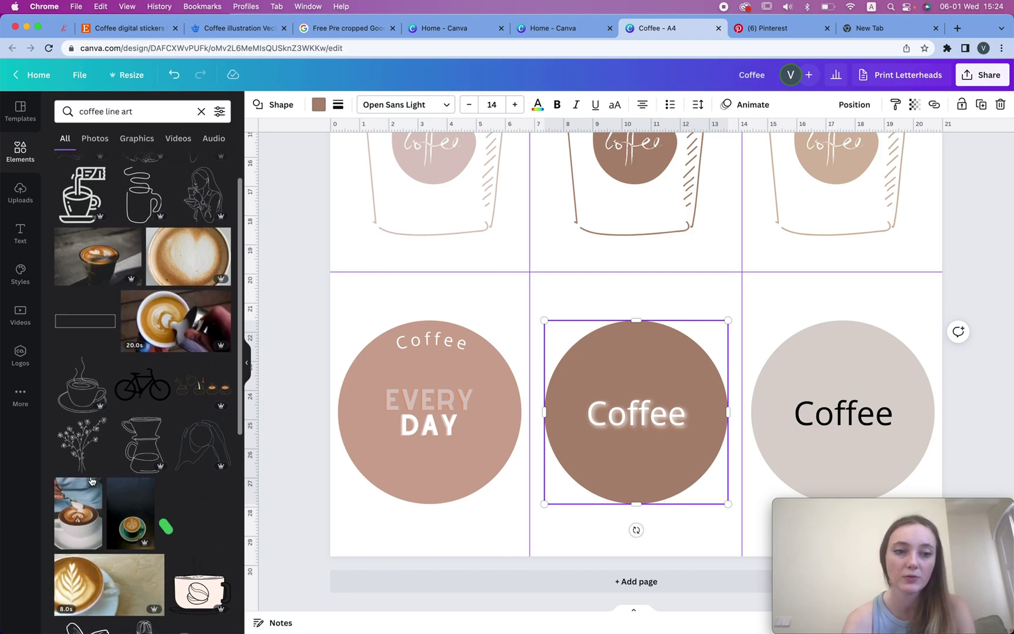
{"action": "left_click", "coordinate": [82, 456]}
{"action": "left_click_drag", "start_coordinate": [637, 208], "coordinate": [642, 522]}
{"action": "left_click_drag", "start_coordinate": [765, 299], "coordinate": [740, 332]}
{"action": "left_click_drag", "start_coordinate": [698, 365], "coordinate": [694, 351]}
Step: Shift the flower drawing slightly up on the dark brown circle and layer it between the circle and the "Coffee" text
{"action": "key", "text": "super+bracketleft"}
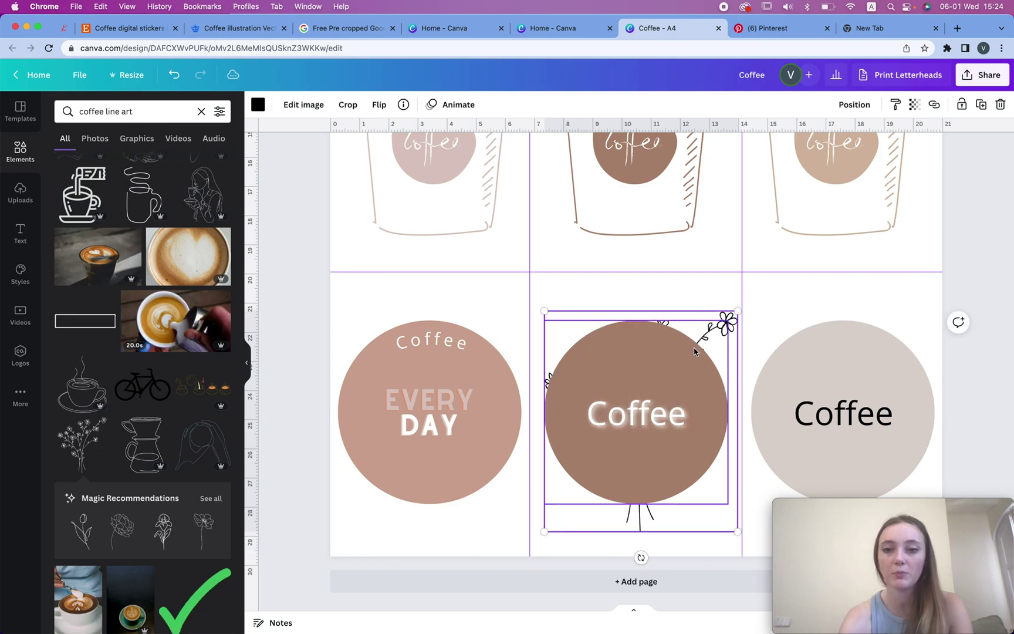
{"action": "left_click_drag", "start_coordinate": [728, 321], "coordinate": [728, 289]}
{"action": "key", "text": "super+bracketright"}
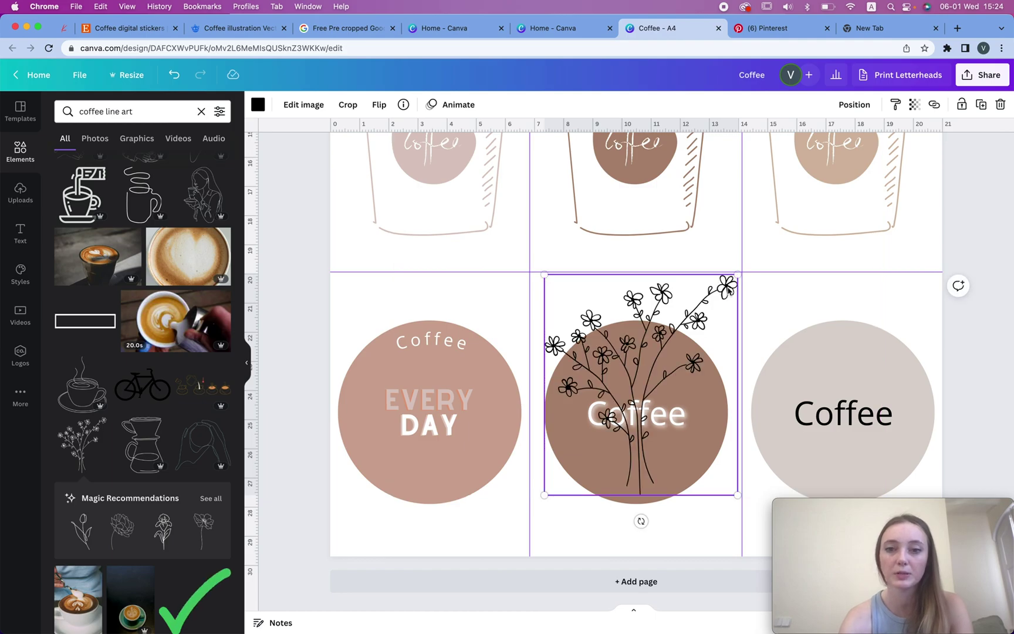
{"action": "left_click_drag", "start_coordinate": [692, 320], "coordinate": [692, 338]}
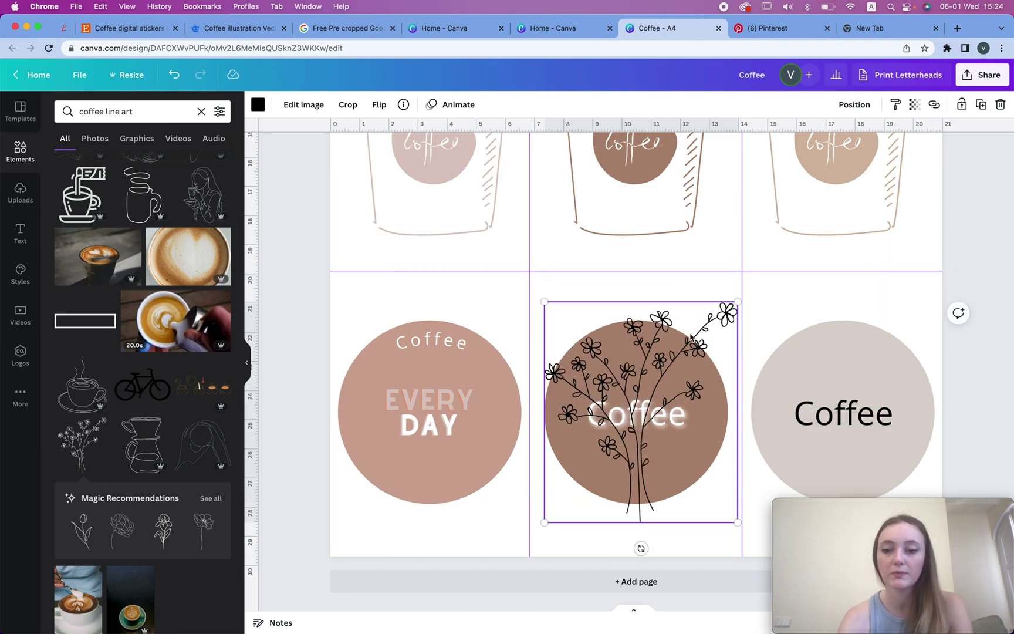
{"action": "key", "text": "super+bracketleft"}
{"action": "key", "text": "super+bracketright"}
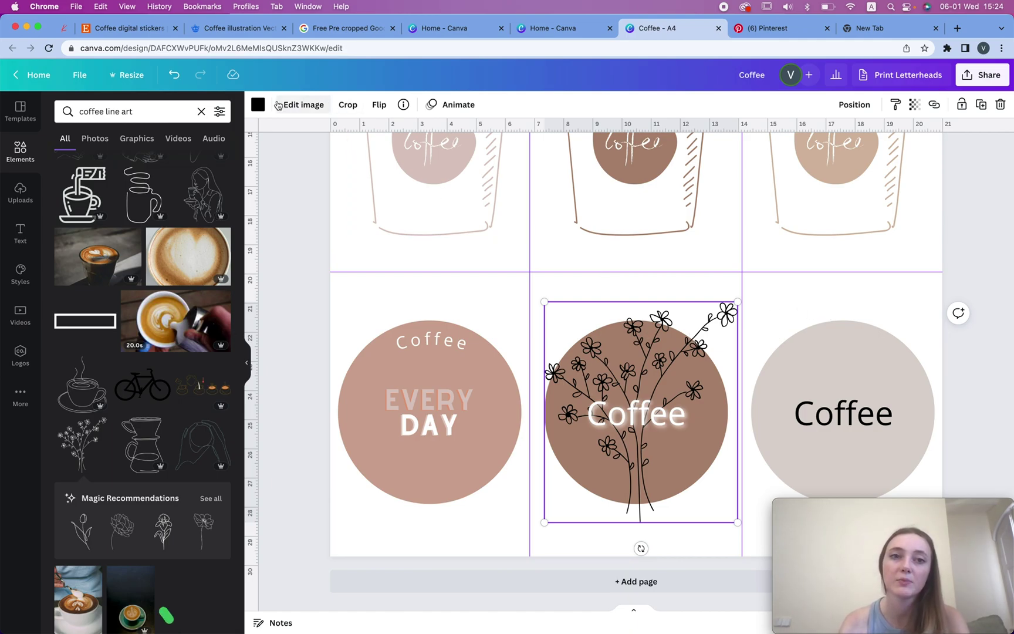
Step: Try light pink, tan and dusty rose document colours on the flower drawing and set it back to black
{"action": "left_click", "coordinate": [258, 105]}
{"action": "left_click", "coordinate": [96, 226]}
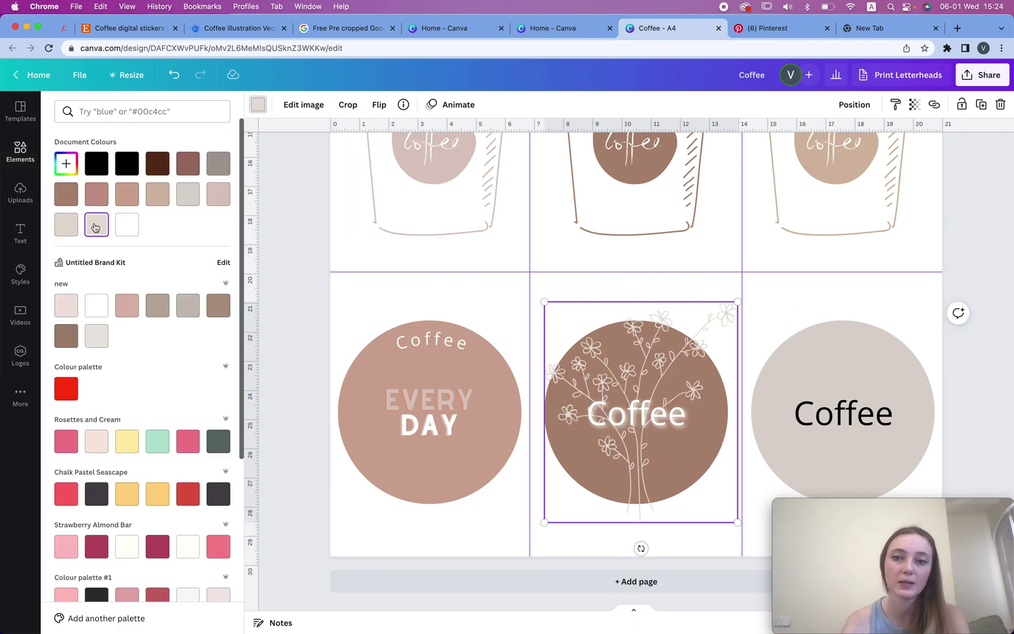
{"action": "left_click", "coordinate": [147, 198]}
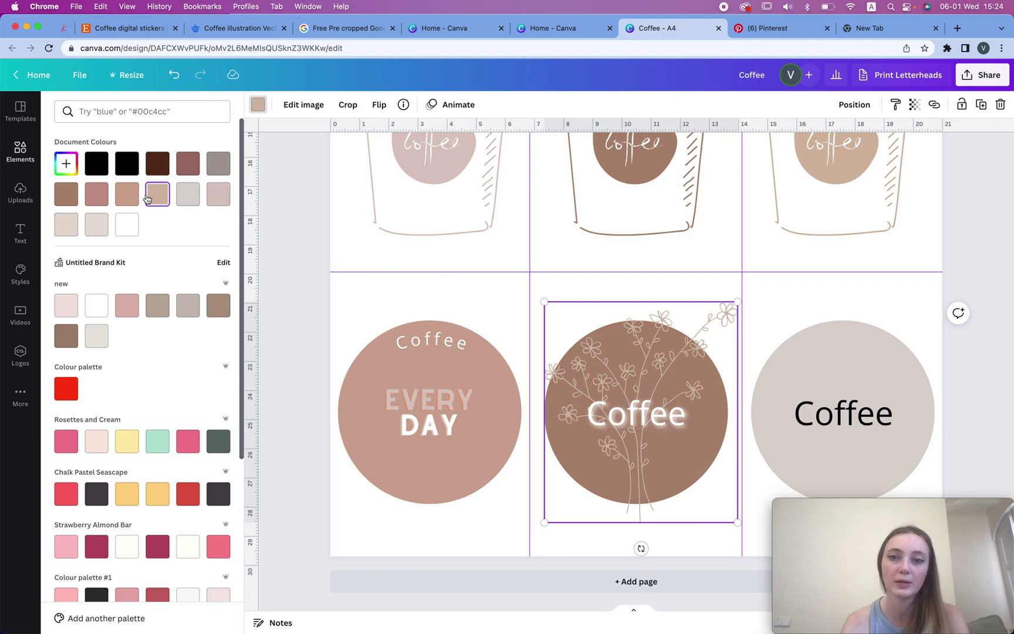
{"action": "left_click", "coordinate": [90, 200]}
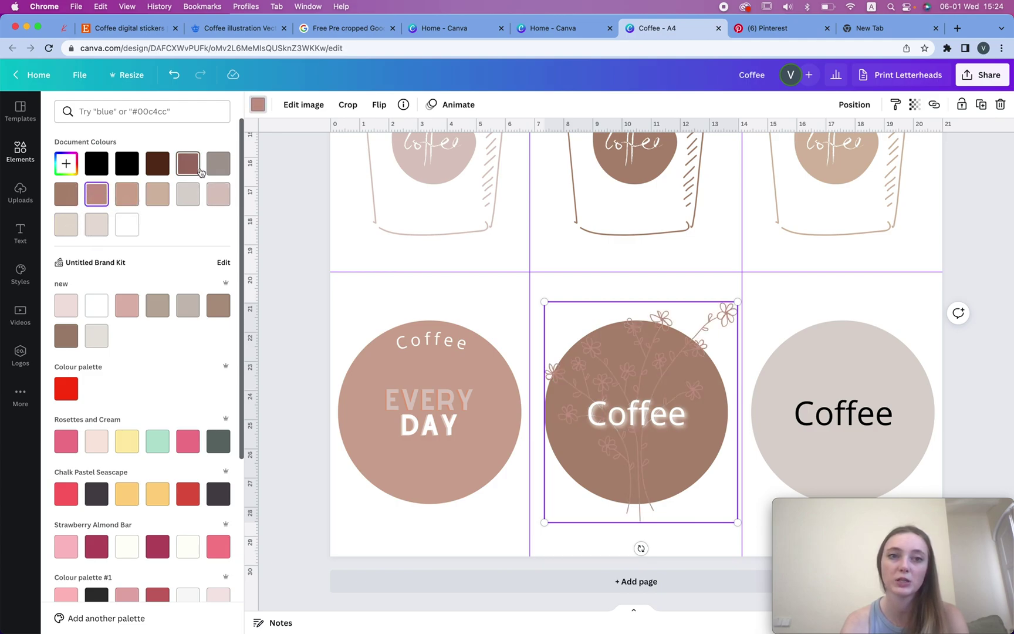
{"action": "left_click", "coordinate": [94, 234]}
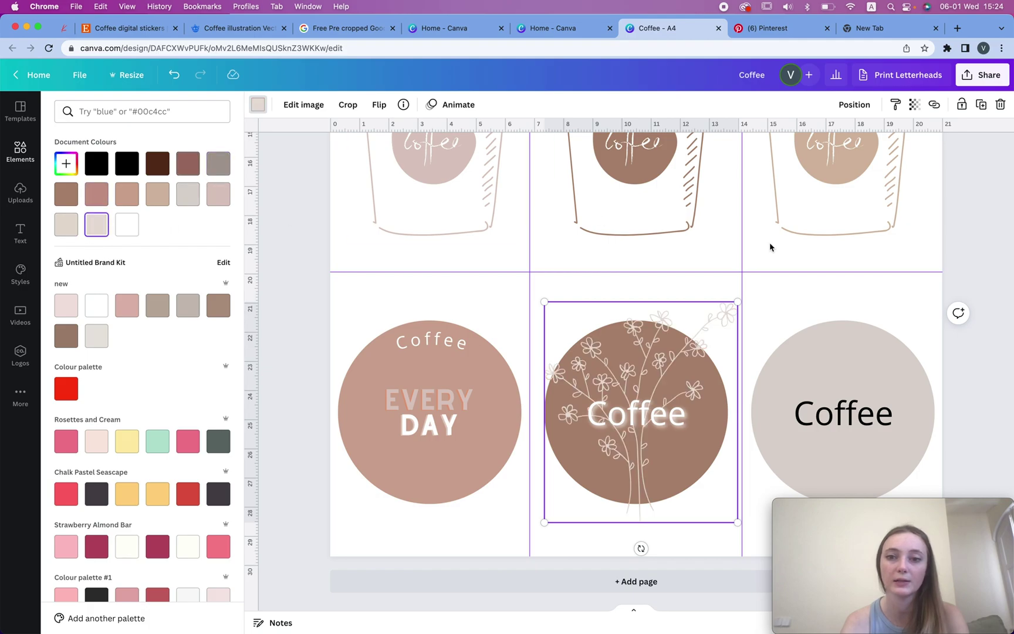
{"action": "left_click", "coordinate": [127, 163]}
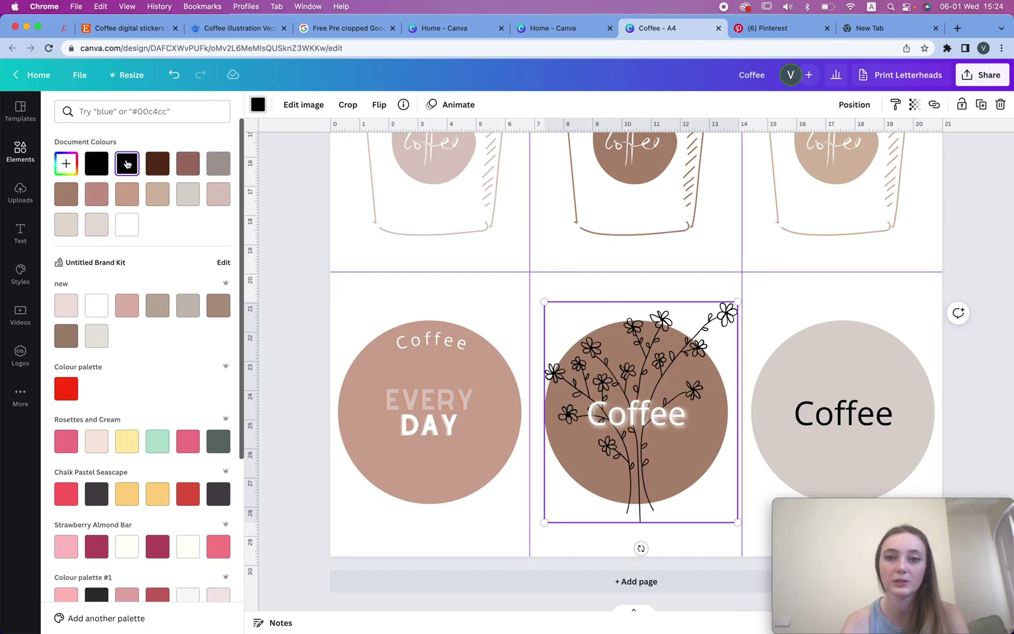
{"action": "left_click", "coordinate": [785, 324]}
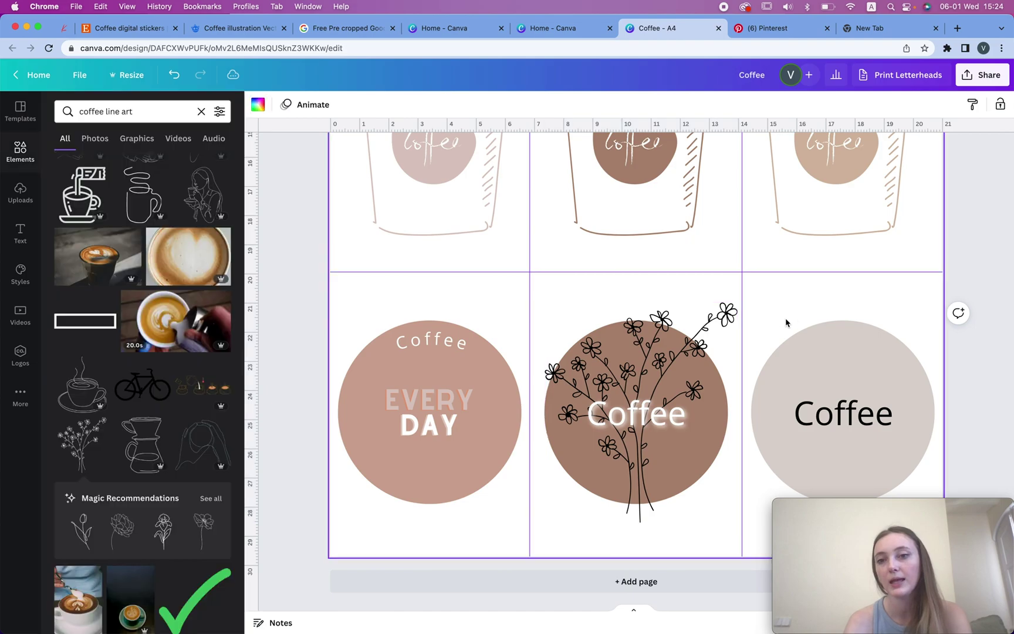
Step: Replace the elements search with "washi tape" to find a decoration for the light grey circle
{"action": "left_click", "coordinate": [843, 346]}
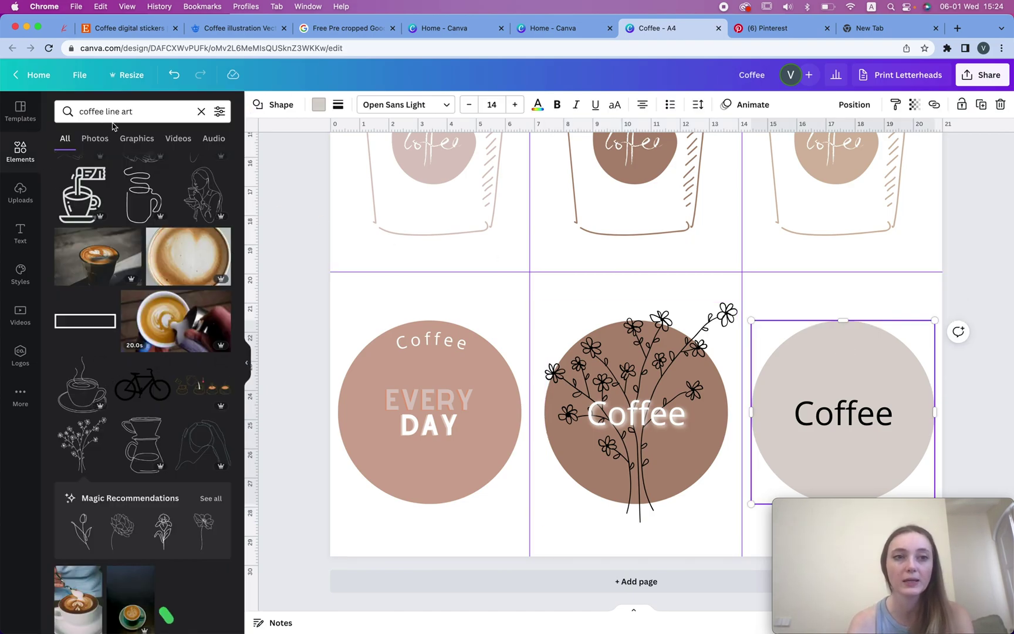
{"action": "left_click", "coordinate": [200, 111]}
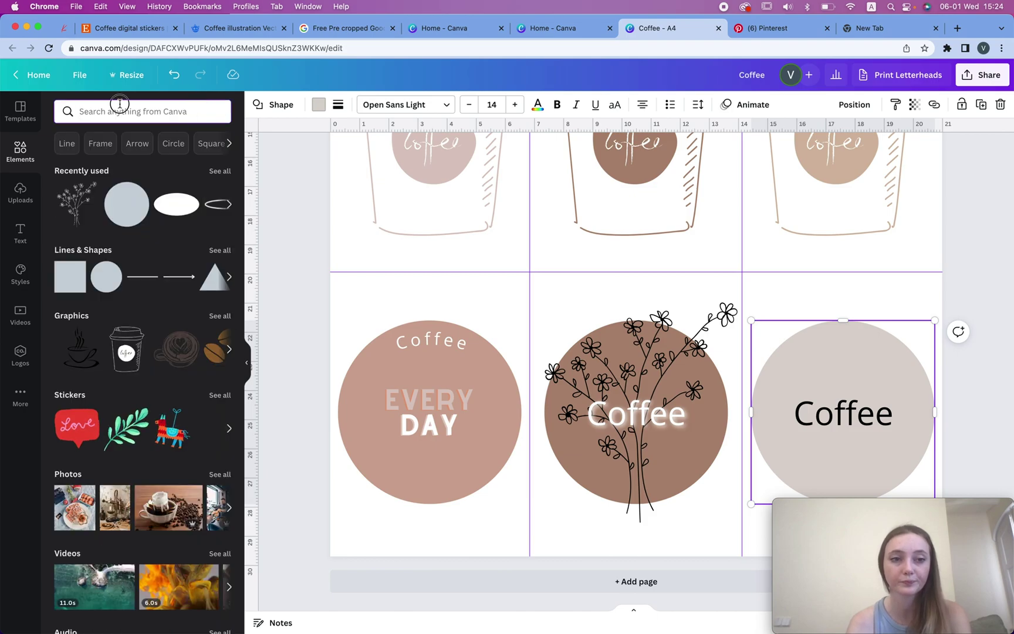
{"action": "left_click", "coordinate": [120, 105]}
{"action": "type", "text": "wa"}
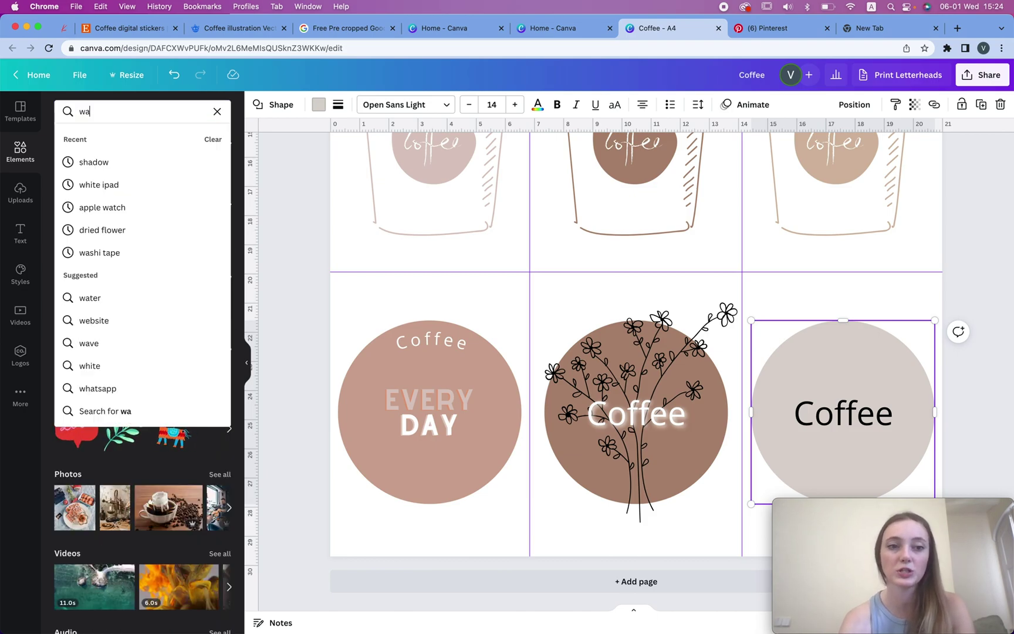
{"action": "type", "text": "shi tape"}
{"action": "key", "text": "Return"}
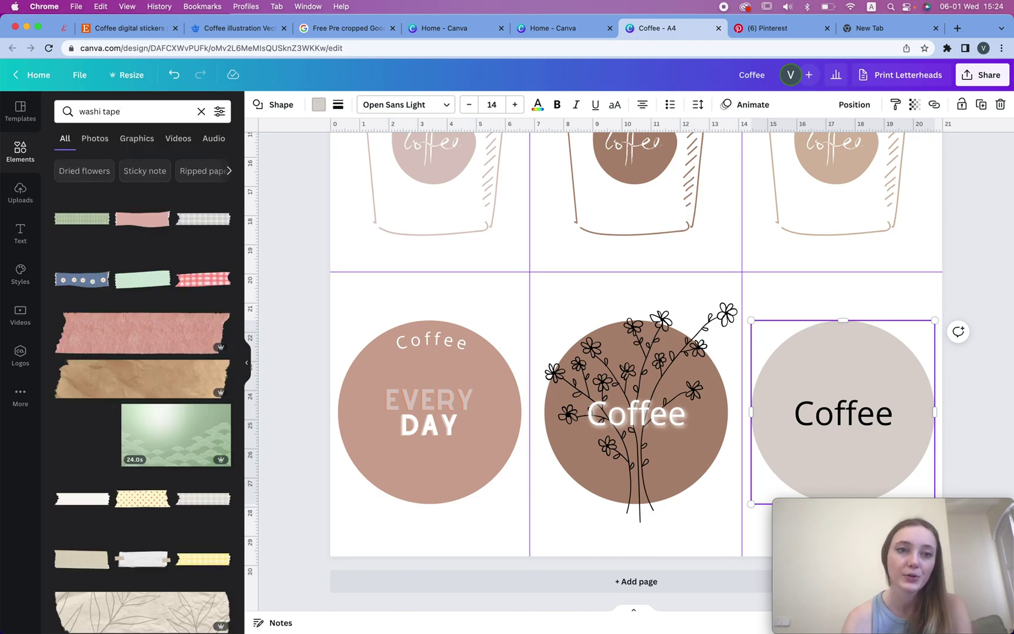
Step: Add the plain beige washi tape, shrink it to about 3 cm wide and place it across the light circle's upper edge
{"action": "scroll", "coordinate": [108, 268], "scroll_direction": "down", "scroll_amount": 2}
{"action": "scroll", "coordinate": [108, 268], "scroll_direction": "down", "scroll_amount": 5}
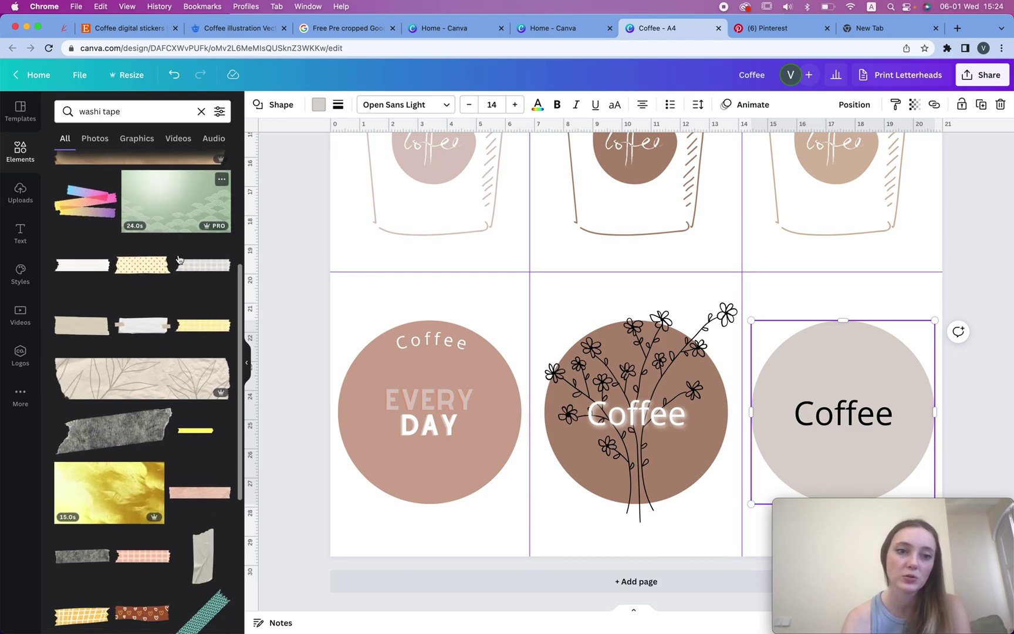
{"action": "left_click", "coordinate": [91, 320]}
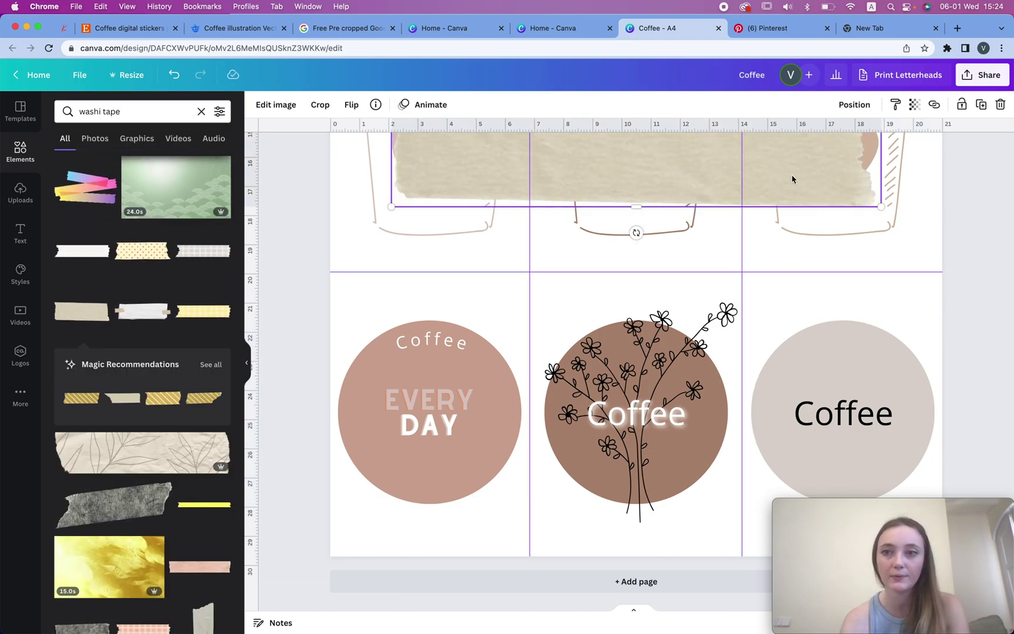
{"action": "left_click_drag", "start_coordinate": [881, 206], "coordinate": [665, 206]}
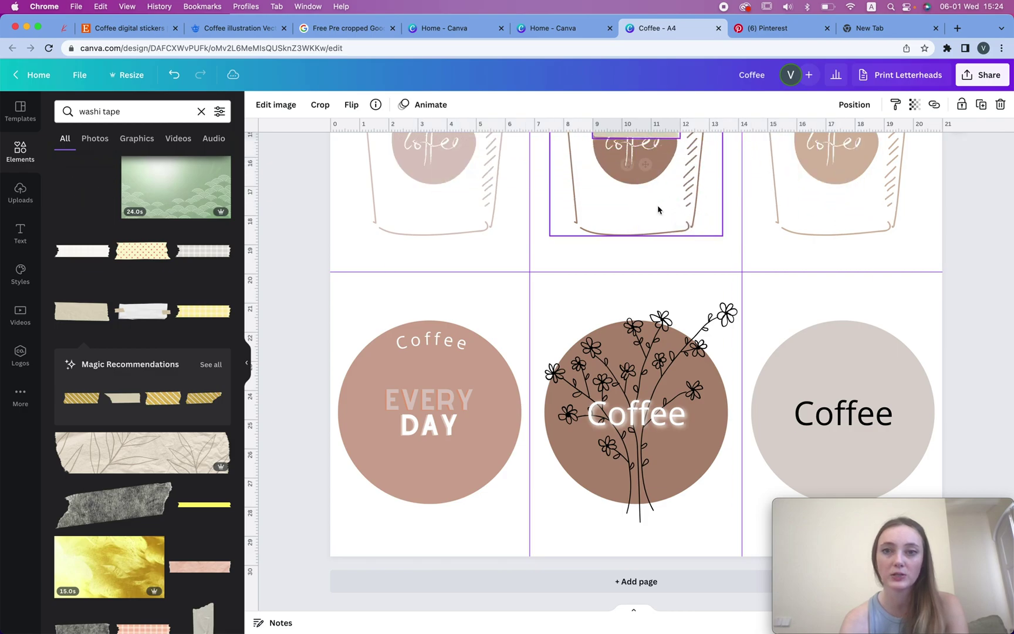
{"action": "left_click_drag", "start_coordinate": [652, 131], "coordinate": [860, 352]}
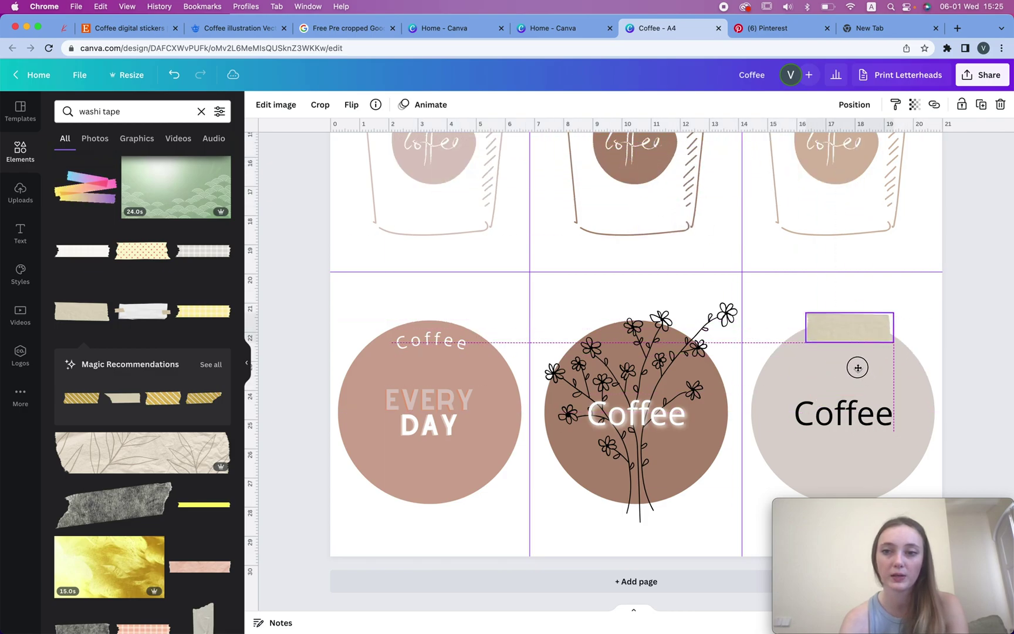
Step: Make the washi tape on the light circle semi-transparent and apply the Photogenic Myst filter to it
{"action": "left_click", "coordinate": [909, 104]}
{"action": "left_click_drag", "start_coordinate": [908, 150], "coordinate": [850, 151]}
{"action": "left_click", "coordinate": [289, 105]}
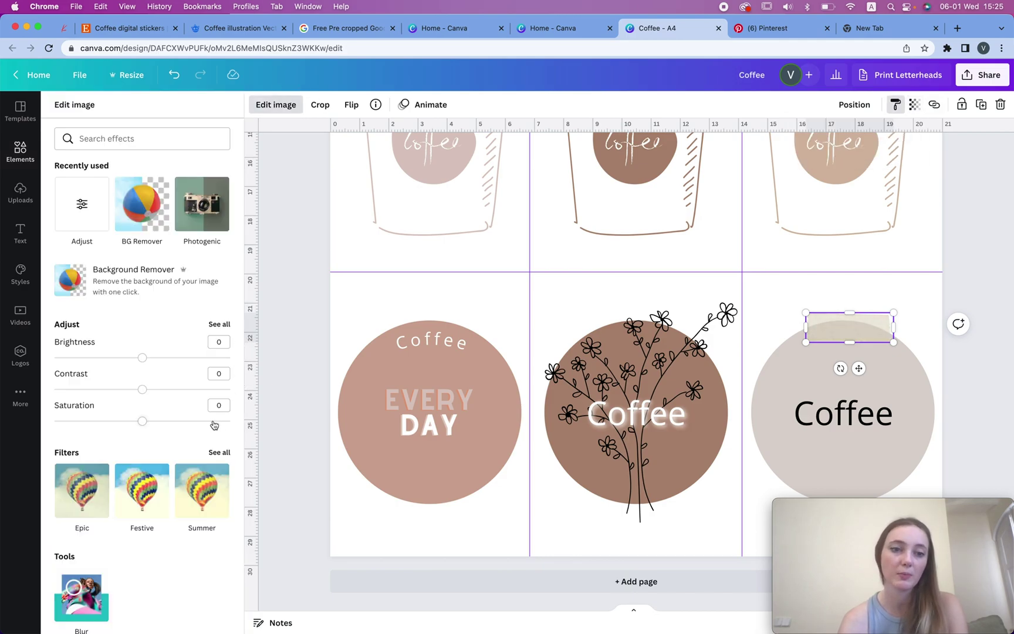
{"action": "scroll", "coordinate": [214, 423], "scroll_direction": "down", "scroll_amount": 10}
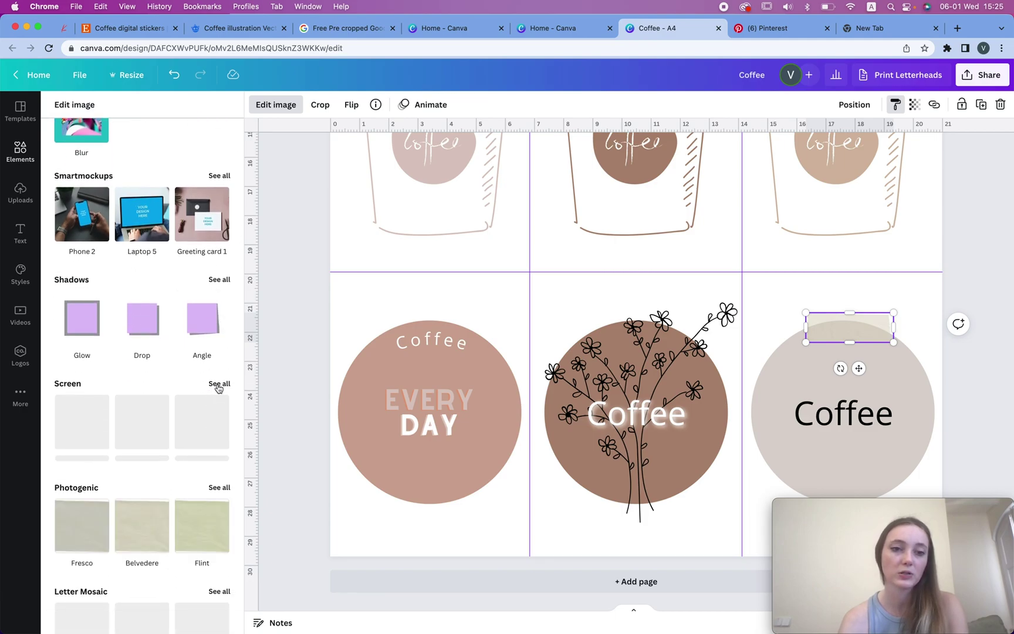
{"action": "left_click", "coordinate": [219, 385]}
{"action": "scroll", "coordinate": [222, 495], "scroll_direction": "down", "scroll_amount": 1}
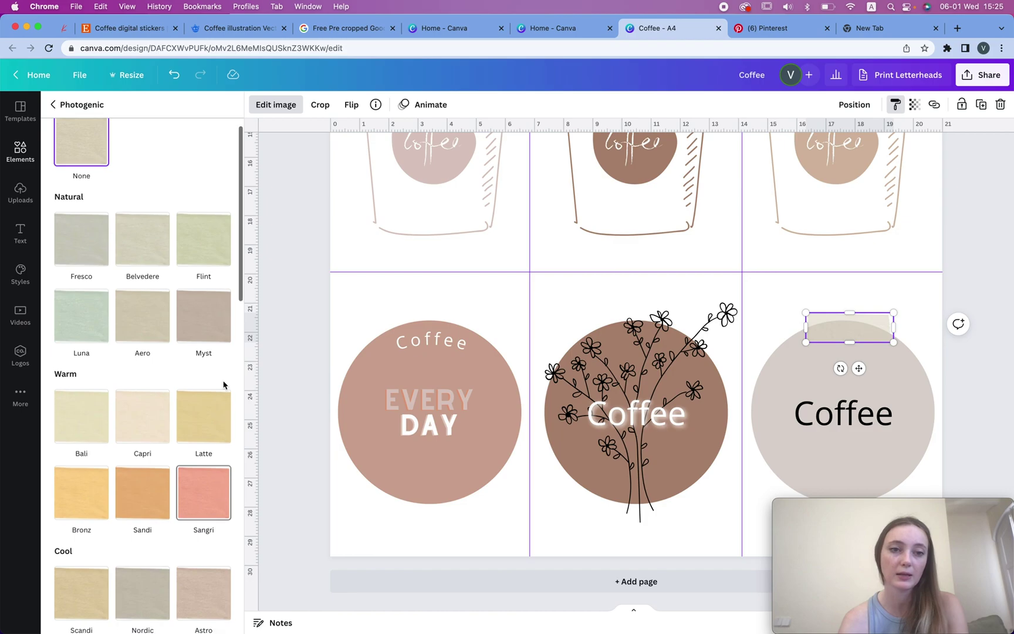
{"action": "left_click", "coordinate": [212, 333]}
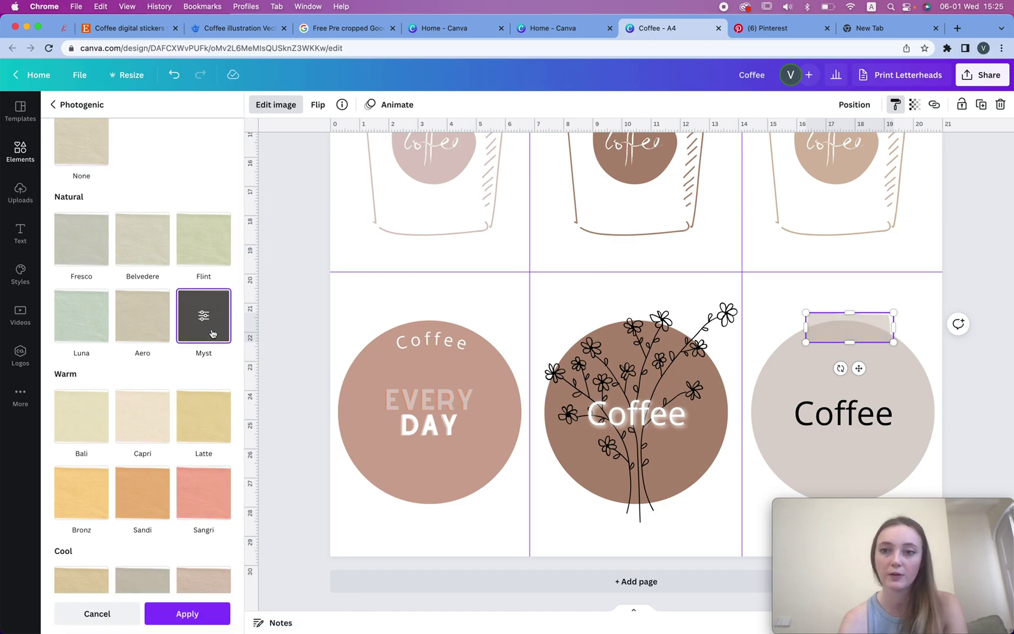
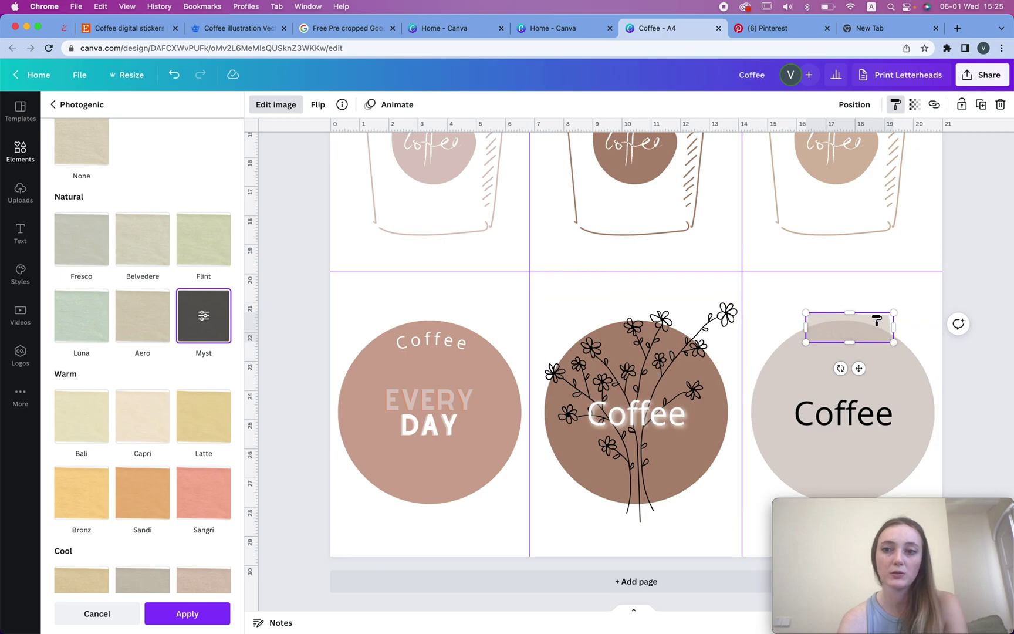
{"action": "left_click", "coordinate": [188, 613]}
Step: Move the washi tape across the upper edge of the dusty pink circle and apply the Photogenic Astro filter to it
{"action": "left_click_drag", "start_coordinate": [879, 329], "coordinate": [464, 328]}
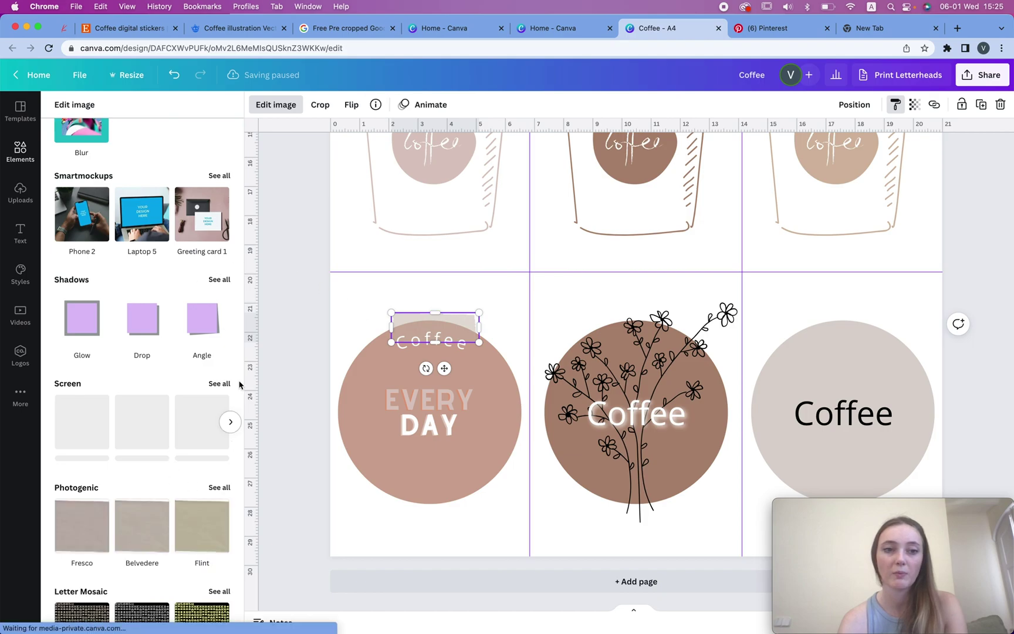
{"action": "left_click", "coordinate": [219, 487]}
{"action": "scroll", "coordinate": [204, 482], "scroll_direction": "down", "scroll_amount": 4}
{"action": "left_click", "coordinate": [203, 412]}
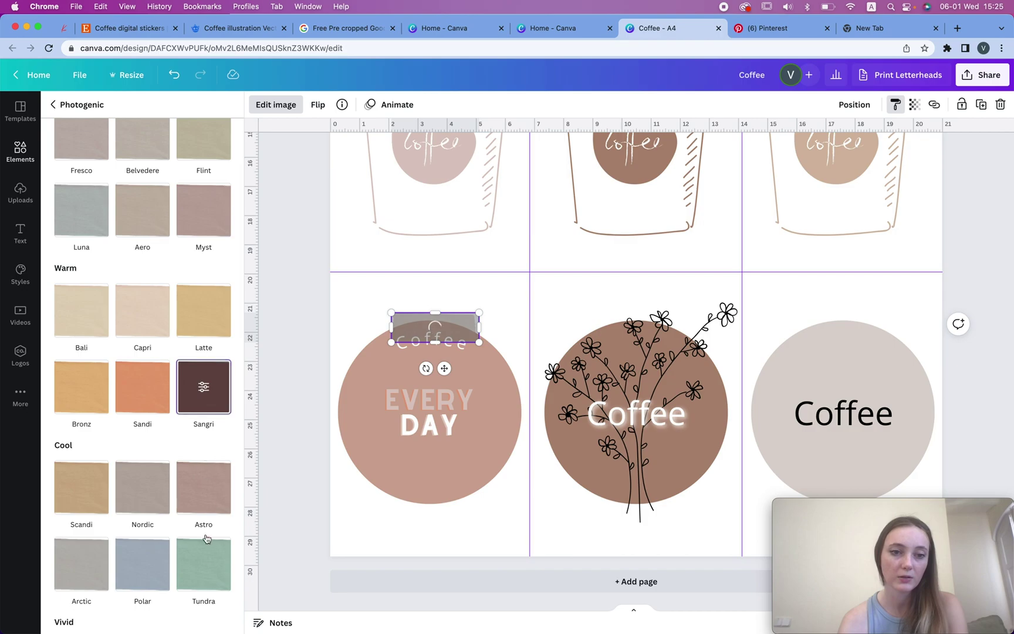
{"action": "left_click", "coordinate": [212, 463]}
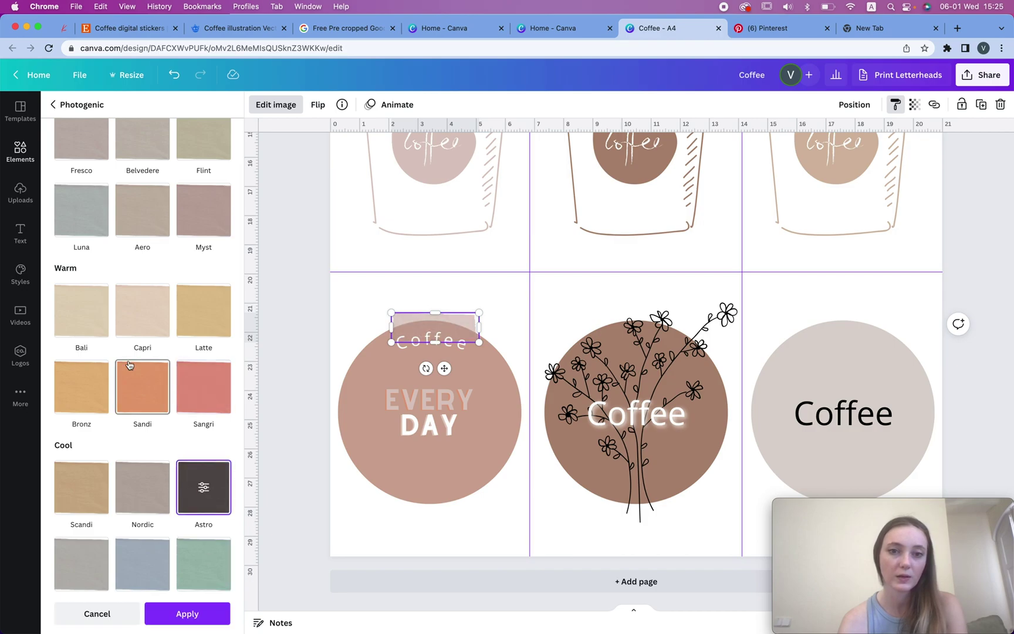
{"action": "scroll", "coordinate": [129, 362], "scroll_direction": "down", "scroll_amount": 4}
{"action": "left_click", "coordinate": [965, 283]}
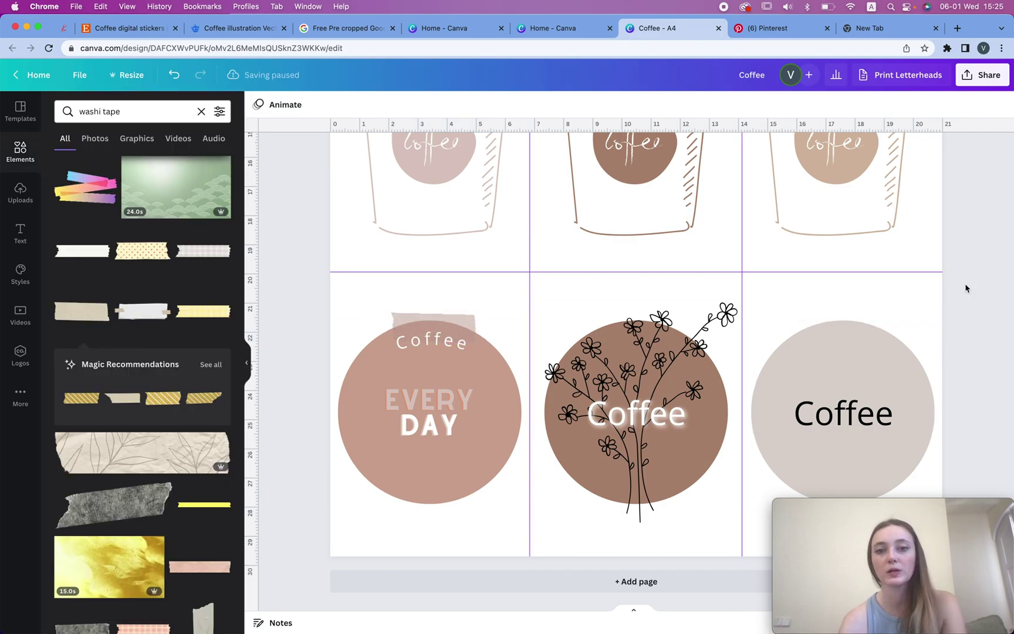
{"action": "left_click_drag", "start_coordinate": [467, 329], "coordinate": [460, 322]}
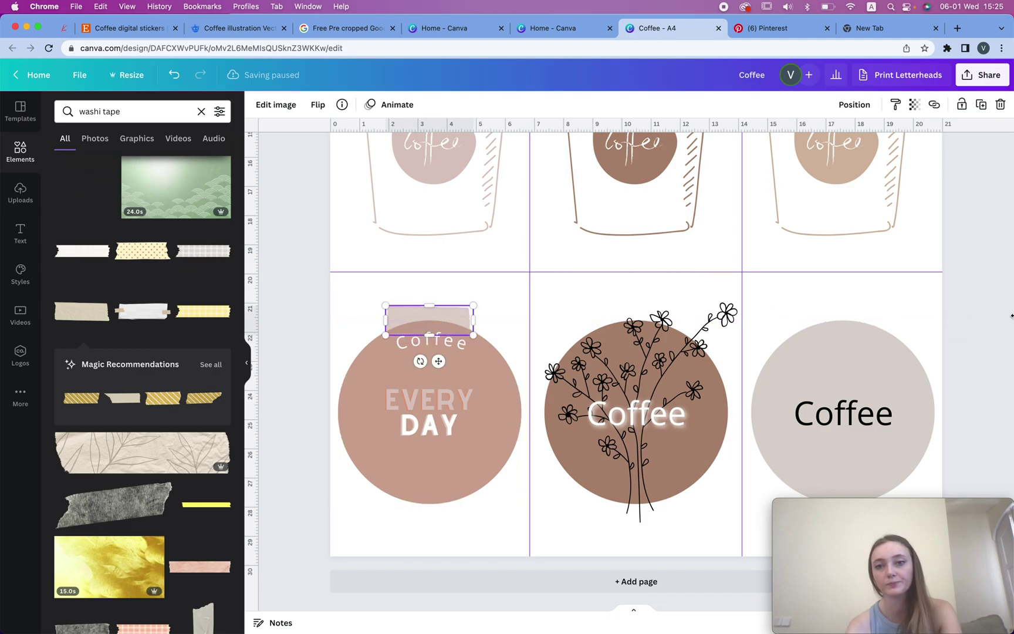
Step: Duplicate the black "Coffee" text directly above itself on the light circle and change the copy to "MY"
{"action": "left_click", "coordinate": [856, 414]}
{"action": "left_click_drag", "start_coordinate": [855, 414], "coordinate": [857, 373]}
{"action": "double_click", "coordinate": [858, 375]}
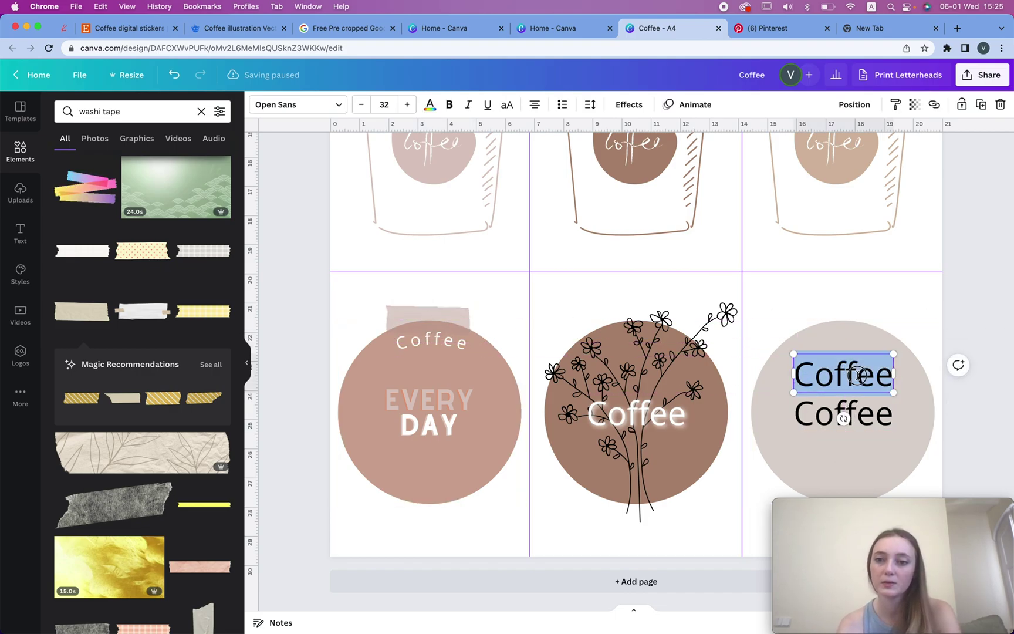
{"action": "type", "text": "MY"}
{"action": "double_click", "coordinate": [857, 374]}
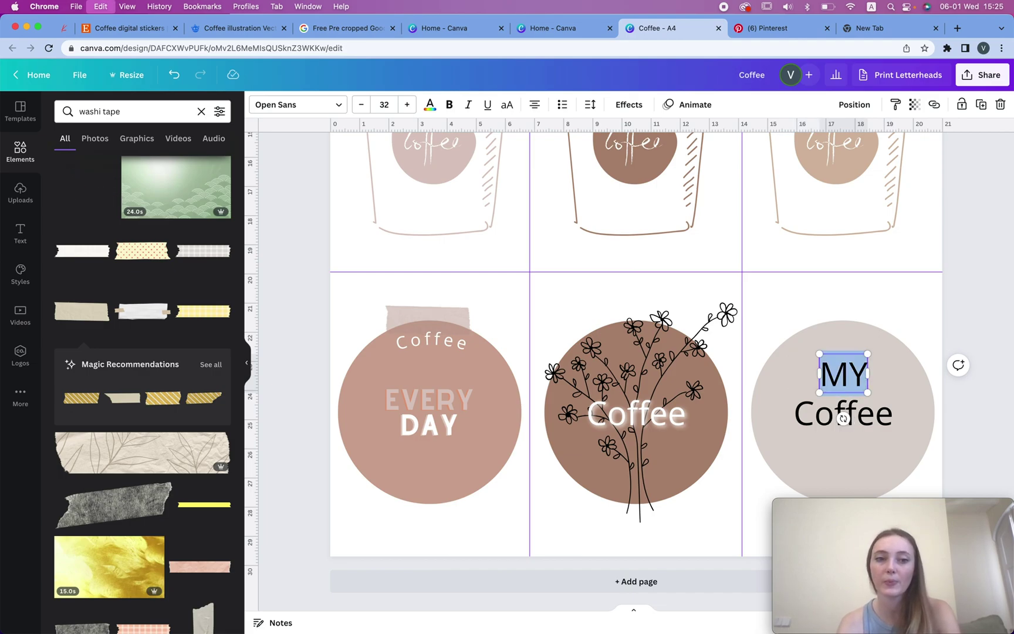
Step: Set the "MY" text above "Coffee" in the Breathing font
{"action": "left_click", "coordinate": [281, 104]}
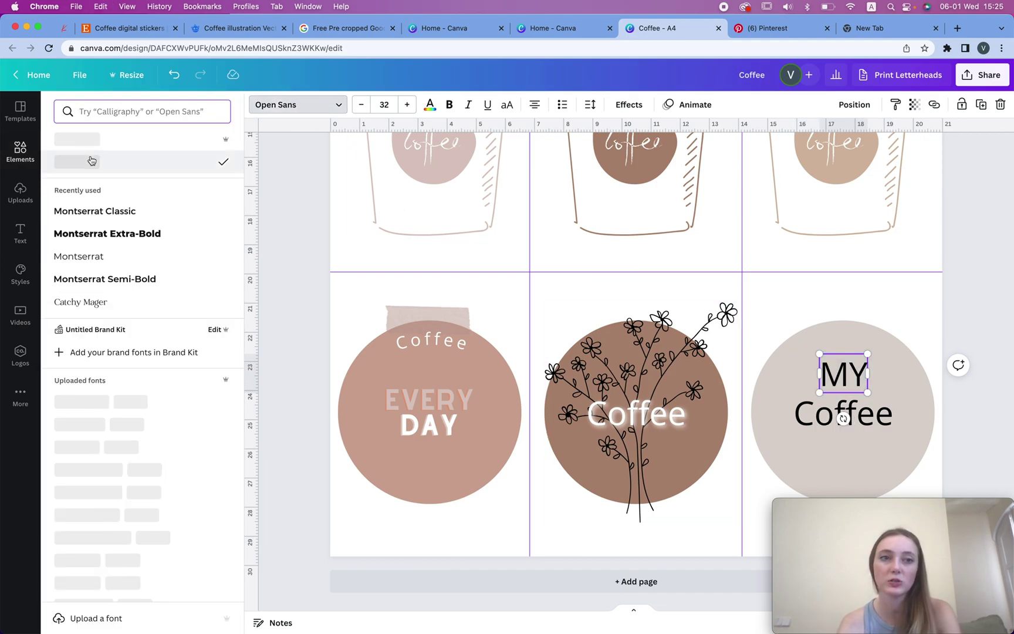
{"action": "type", "text": "breath"}
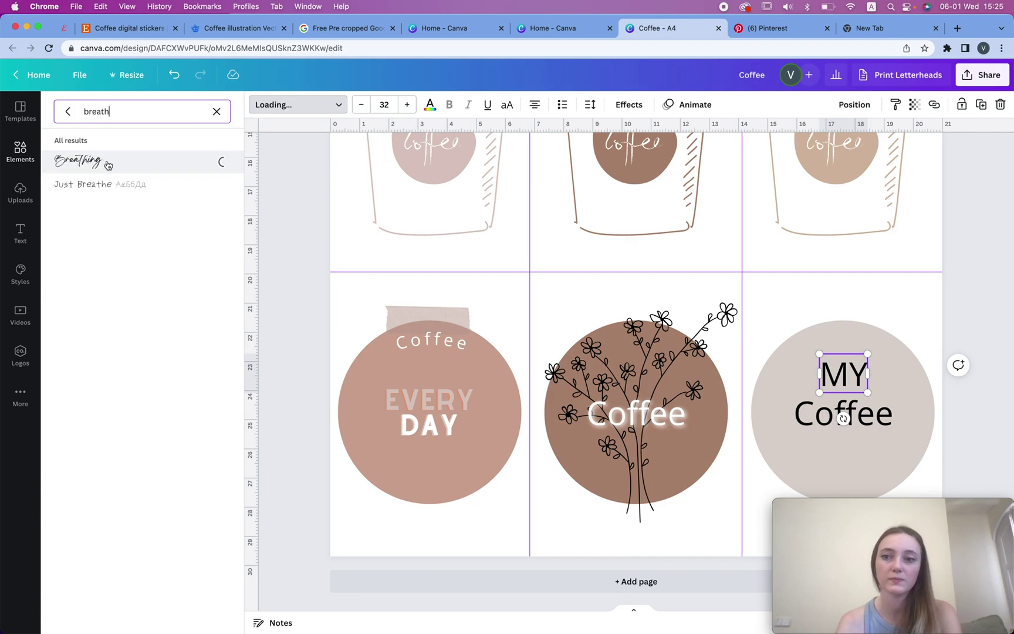
{"action": "left_click", "coordinate": [106, 162]}
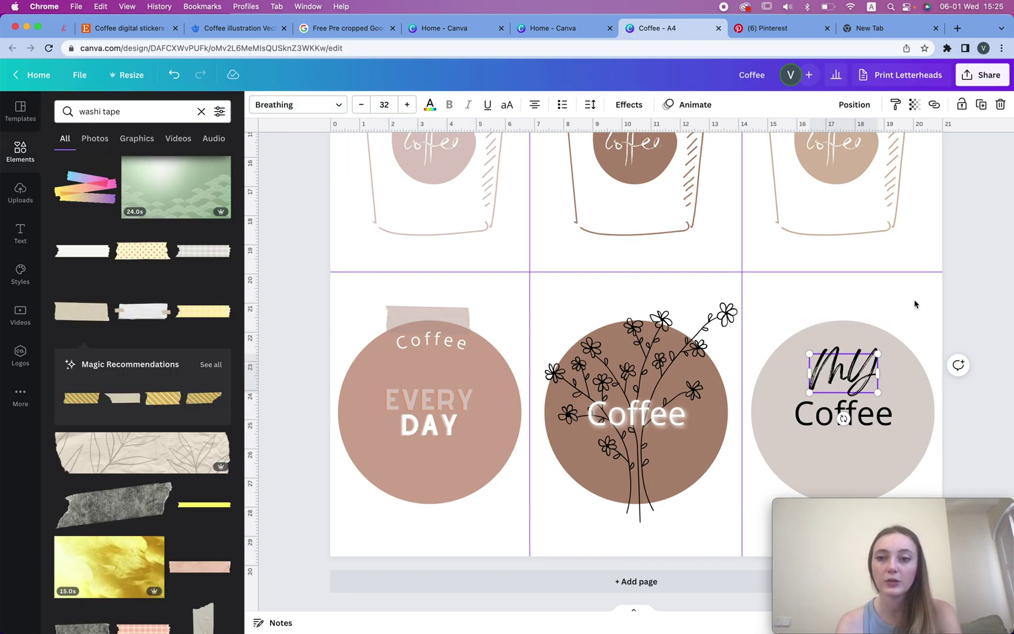
{"action": "left_click", "coordinate": [787, 411]}
{"action": "left_click", "coordinate": [852, 376]}
{"action": "left_click", "coordinate": [858, 371]}
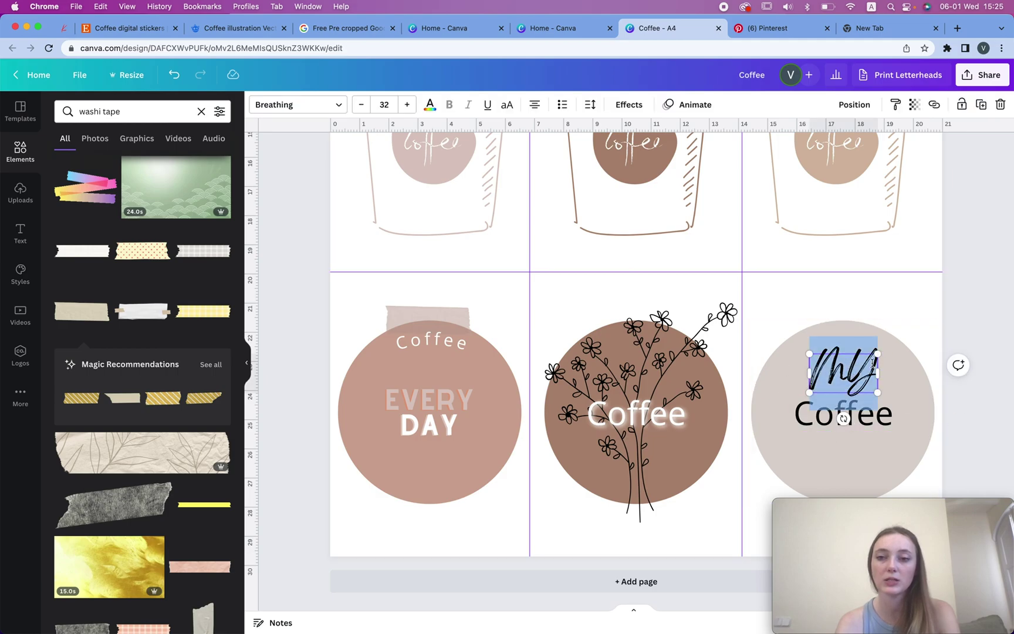
{"action": "left_click", "coordinate": [903, 310]}
Step: Add a blank page after page 5
{"action": "scroll", "coordinate": [767, 382], "scroll_direction": "up", "scroll_amount": 1}
{"action": "scroll", "coordinate": [768, 382], "scroll_direction": "up", "scroll_amount": 5}
{"action": "scroll", "coordinate": [767, 382], "scroll_direction": "down", "scroll_amount": 5}
{"action": "left_click", "coordinate": [567, 412]}
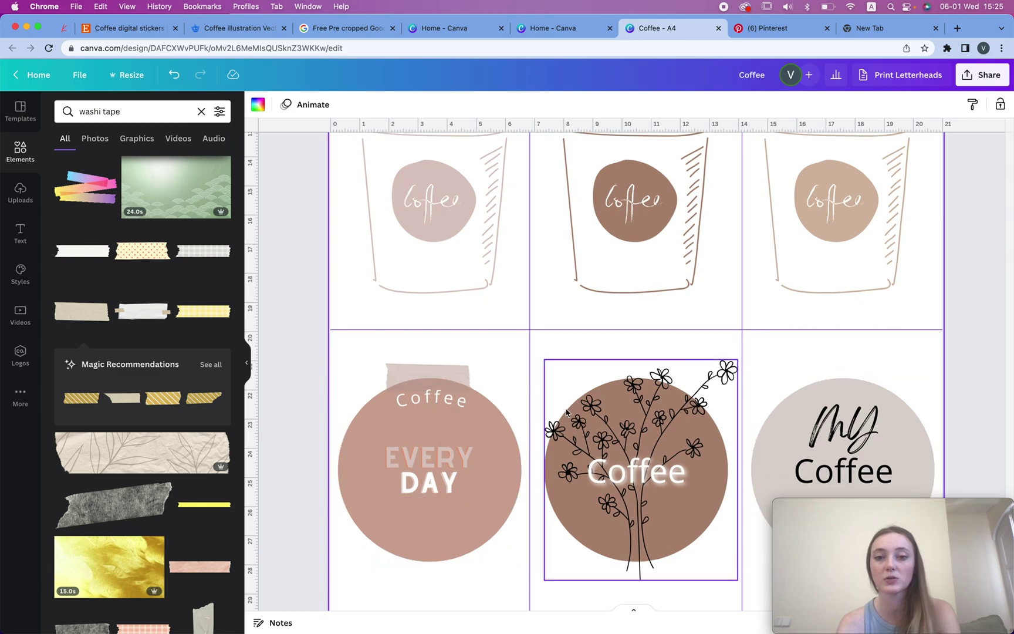
{"action": "scroll", "coordinate": [566, 413], "scroll_direction": "up", "scroll_amount": 10}
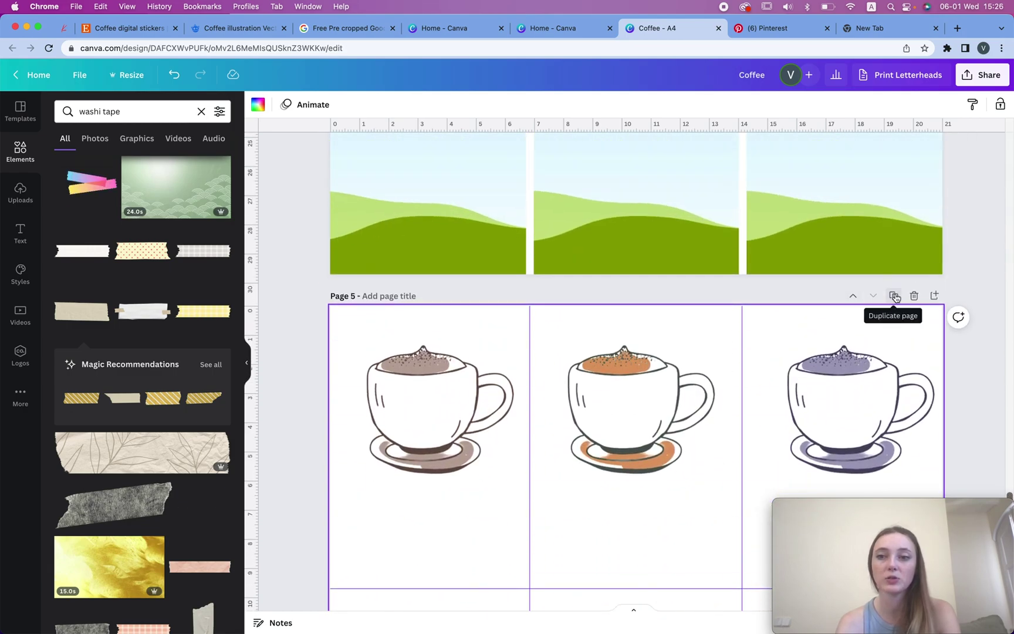
{"action": "left_click", "coordinate": [934, 295]}
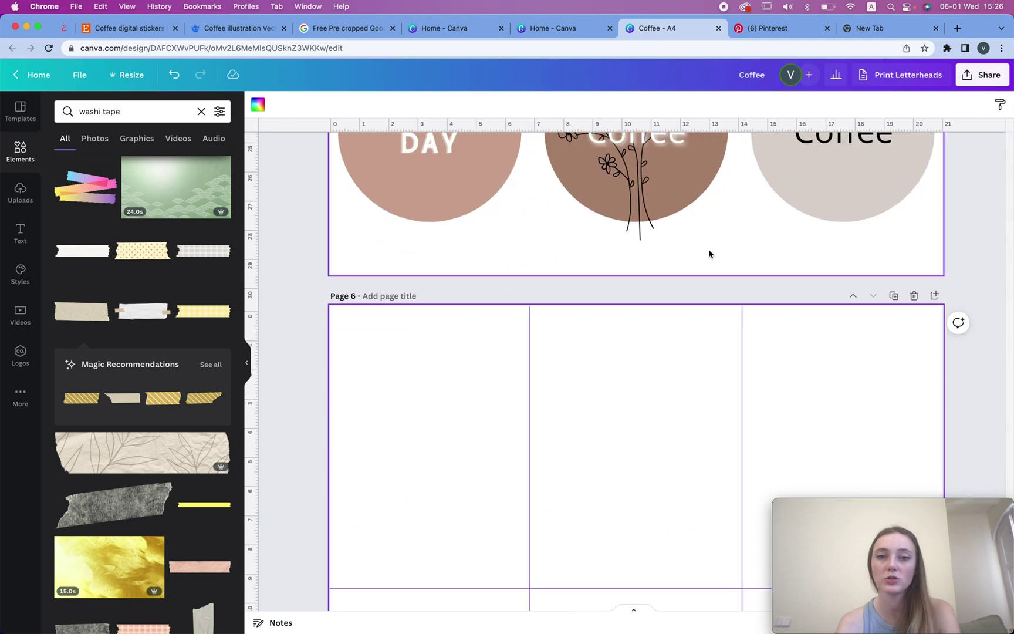
Step: Copy the dusty pink and light grey circles from page 5 to page 6, deleting the flower drawing pasted along with them
{"action": "left_click", "coordinate": [411, 202]}
{"action": "left_click", "coordinate": [637, 205], "text": "shift"}
{"action": "left_click", "coordinate": [874, 175], "text": "shift"}
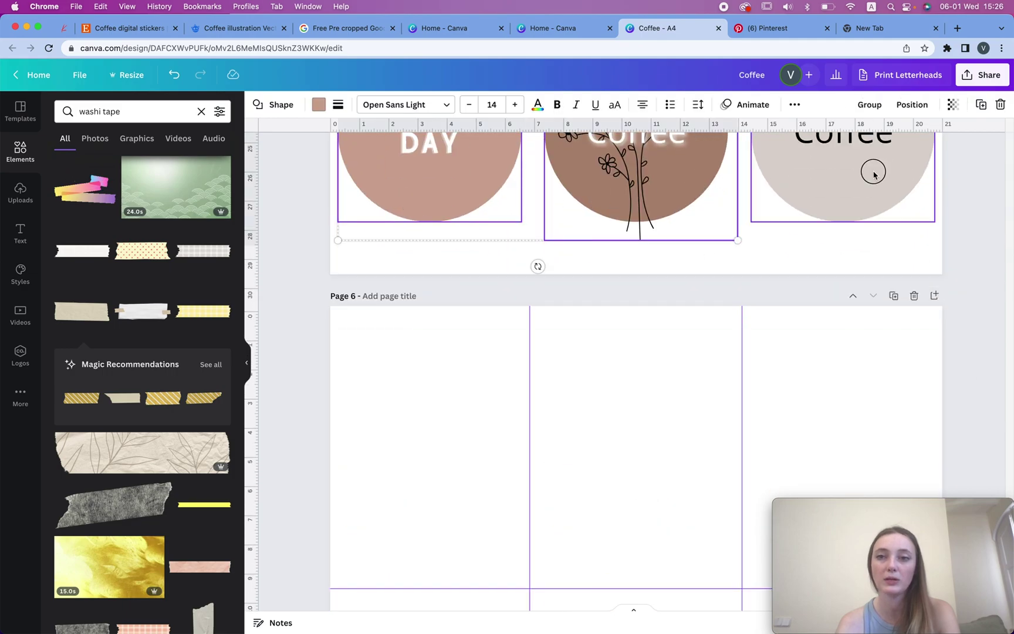
{"action": "key", "text": "ctrl+c"}
{"action": "key", "text": "ctrl+v"}
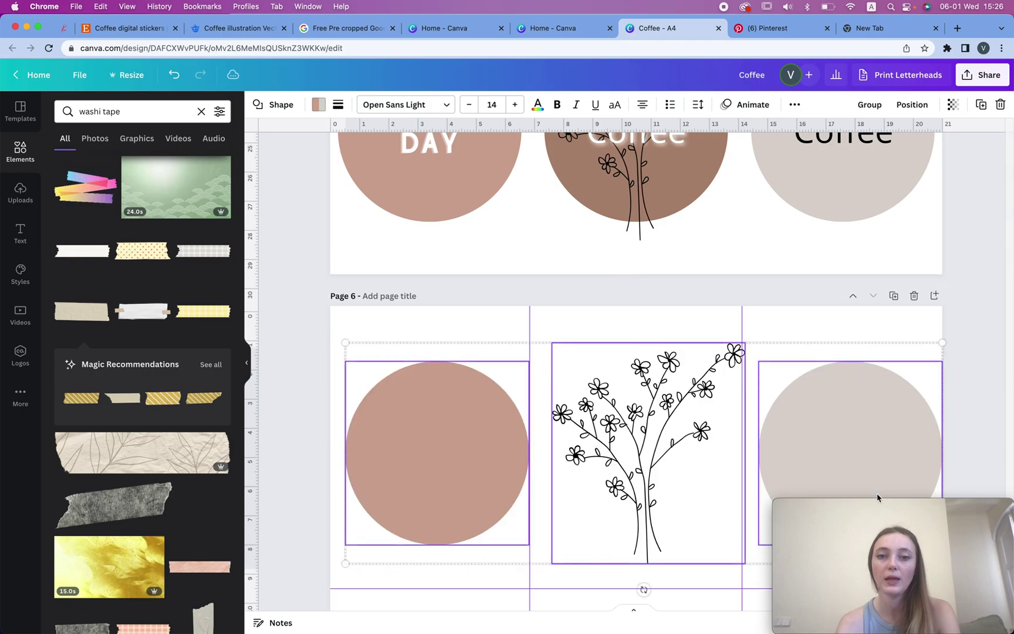
{"action": "left_click", "coordinate": [543, 419]}
{"action": "left_click", "coordinate": [587, 435]}
{"action": "key", "text": "Delete"}
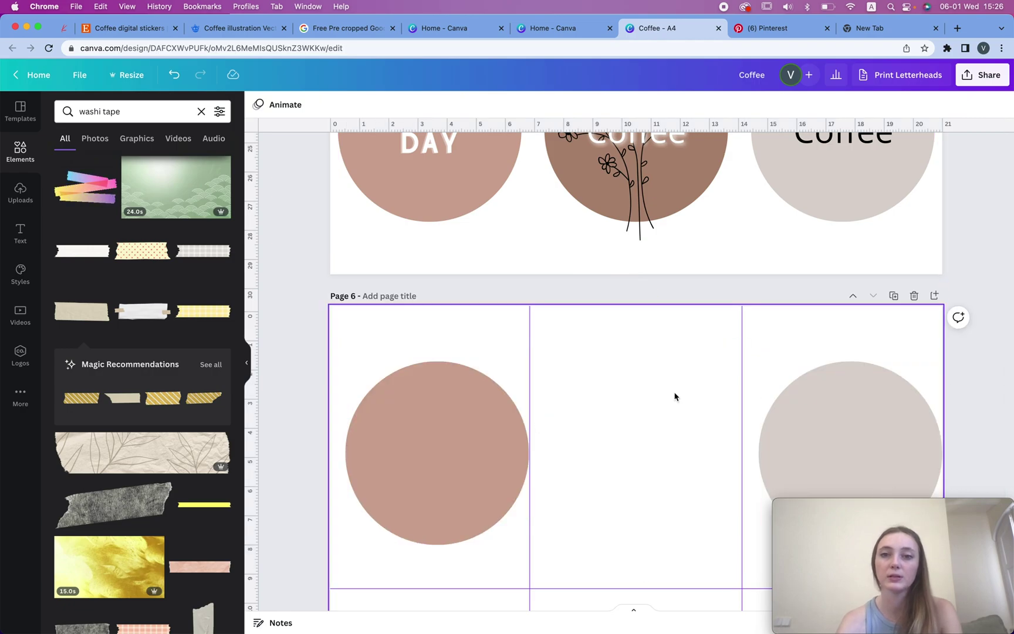
{"action": "left_click", "coordinate": [691, 182]}
{"action": "left_click_drag", "start_coordinate": [692, 182], "coordinate": [692, 489]}
{"action": "key", "text": "ctrl+z"}
Step: Send the flower drawing behind the dark brown circle on page 5 and copy that circle to page 6
{"action": "scroll", "coordinate": [612, 229], "scroll_direction": "up", "scroll_amount": 4}
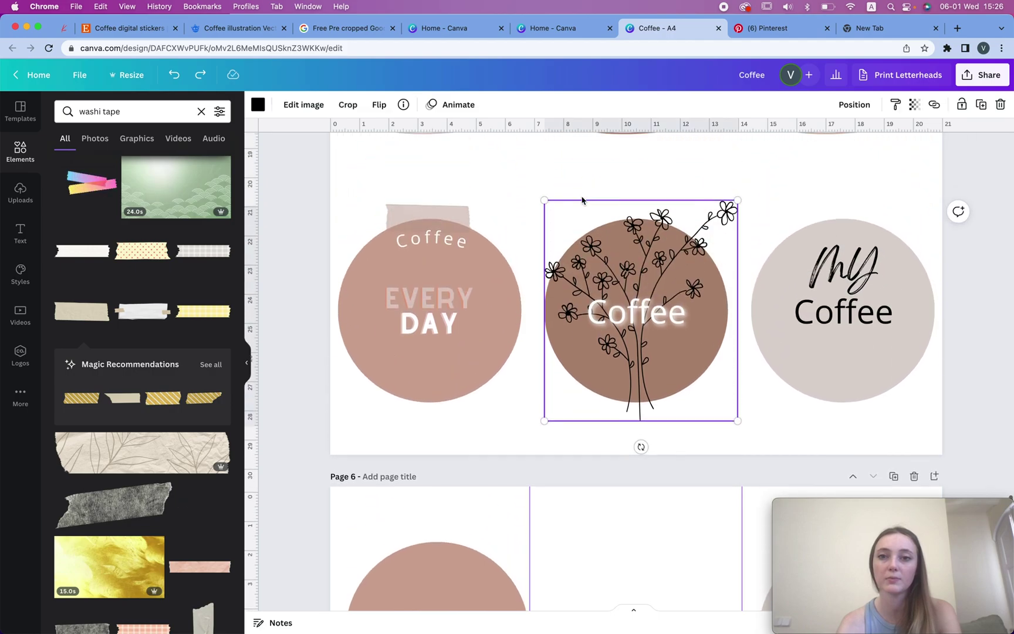
{"action": "key", "text": "super+bracketleft"}
{"action": "left_click", "coordinate": [627, 235]}
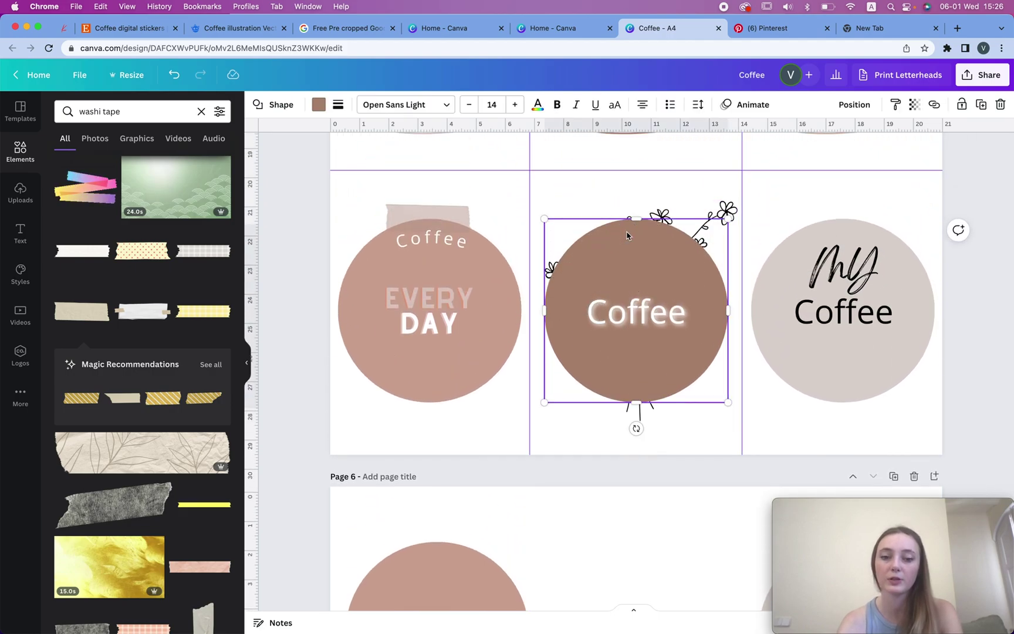
{"action": "key", "text": "ctrl+c"}
{"action": "scroll", "coordinate": [654, 439], "scroll_direction": "down", "scroll_amount": 4}
{"action": "key", "text": "ctrl+v"}
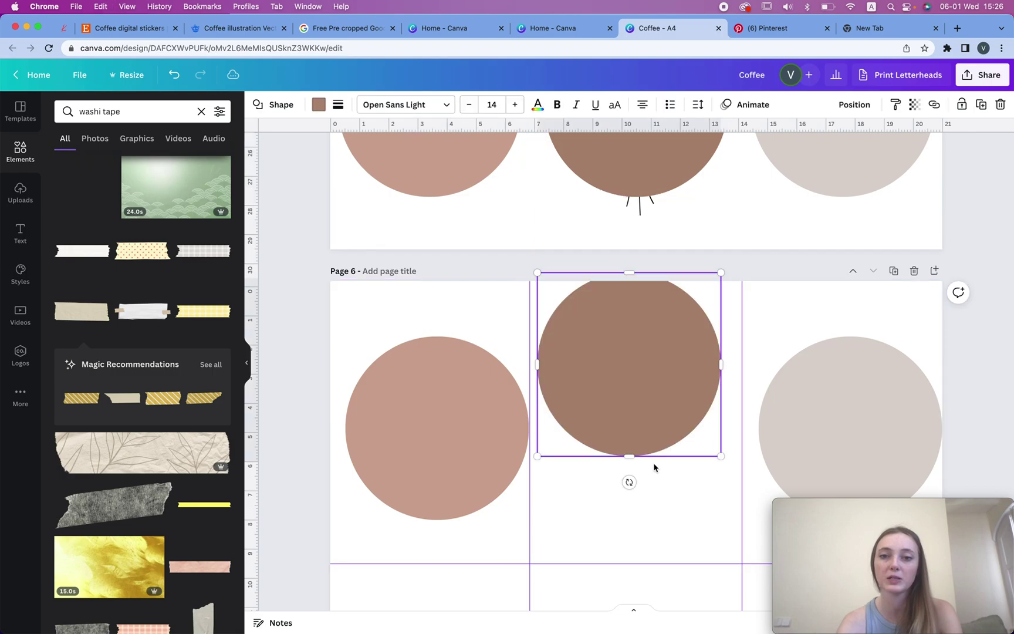
Step: Bring the flower drawing on page 5 forward again, in front of the dark brown circle
{"action": "scroll", "coordinate": [654, 462], "scroll_direction": "up", "scroll_amount": 6}
{"action": "left_click", "coordinate": [713, 370]}
{"action": "key", "text": "super+bracketright"}
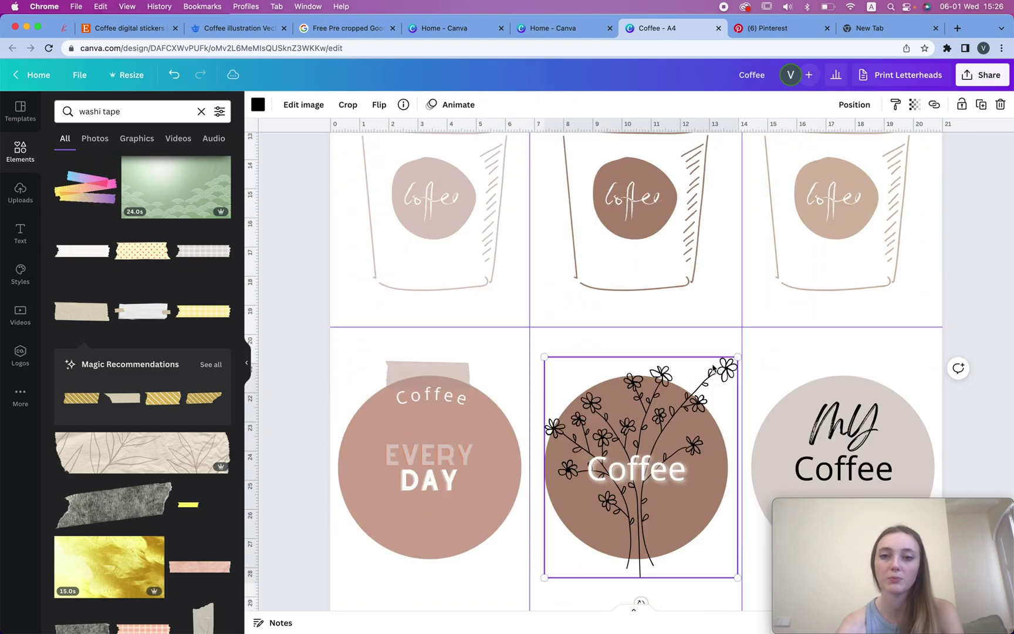
Step: Line up the brown circle between the other two on page 6 and space all three evenly horizontally
{"action": "scroll", "coordinate": [706, 296], "scroll_direction": "down", "scroll_amount": 6}
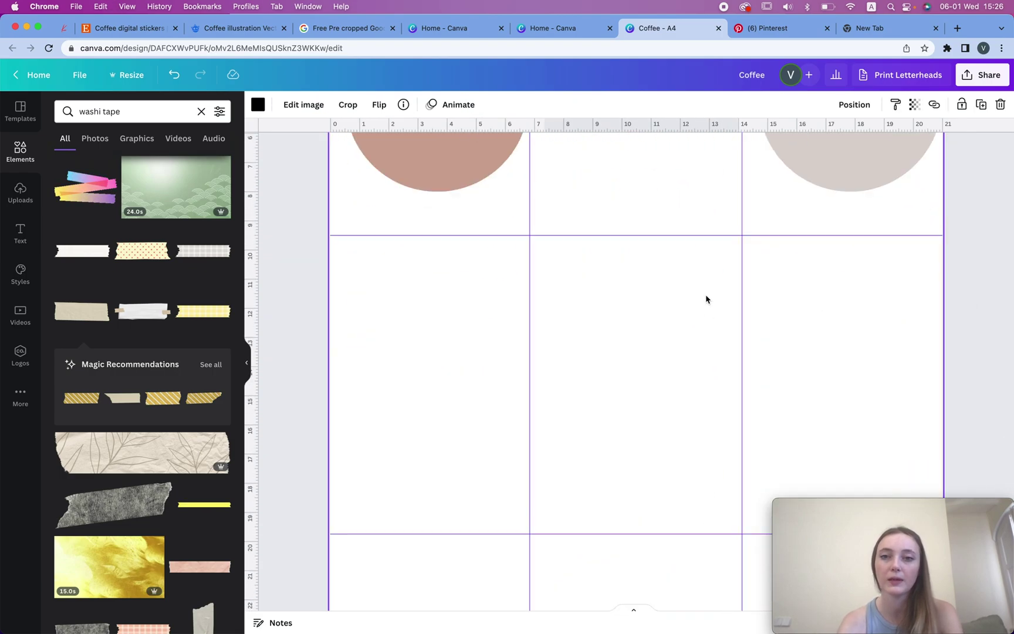
{"action": "left_click_drag", "start_coordinate": [706, 296], "coordinate": [628, 416]}
{"action": "left_click_drag", "start_coordinate": [629, 362], "coordinate": [636, 362]}
{"action": "left_click", "coordinate": [526, 346], "text": "shift"}
{"action": "left_click", "coordinate": [854, 336], "text": "shift"}
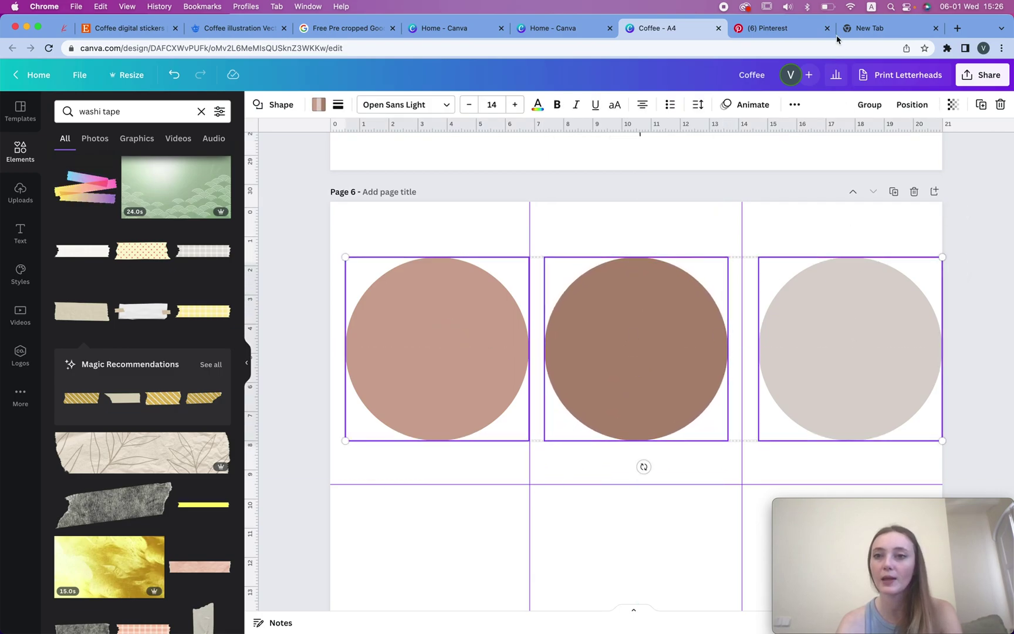
{"action": "left_click", "coordinate": [912, 105]}
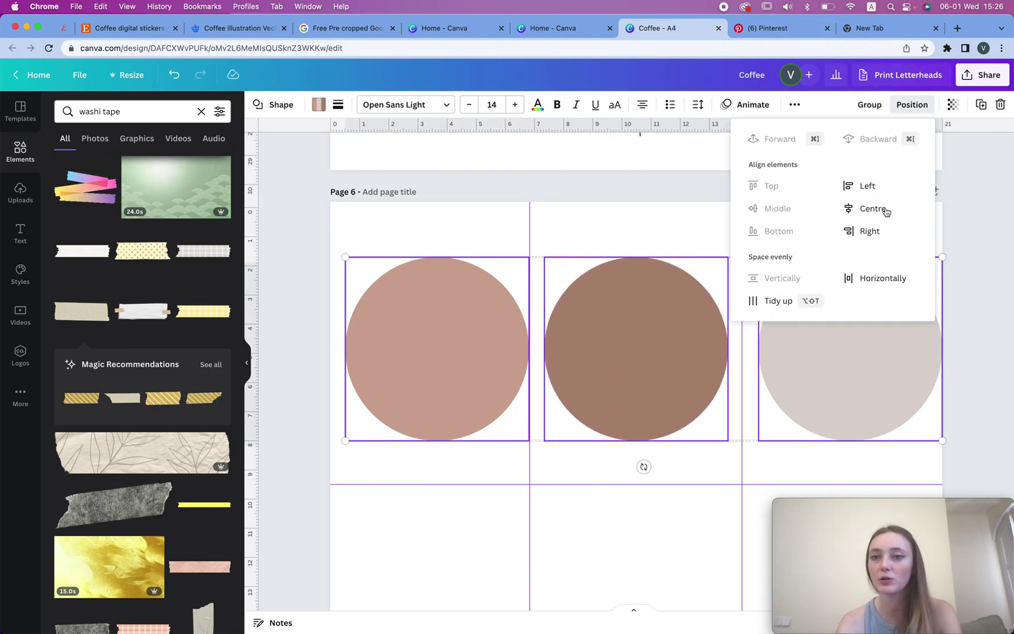
{"action": "left_click", "coordinate": [882, 279]}
{"action": "left_click", "coordinate": [607, 334]}
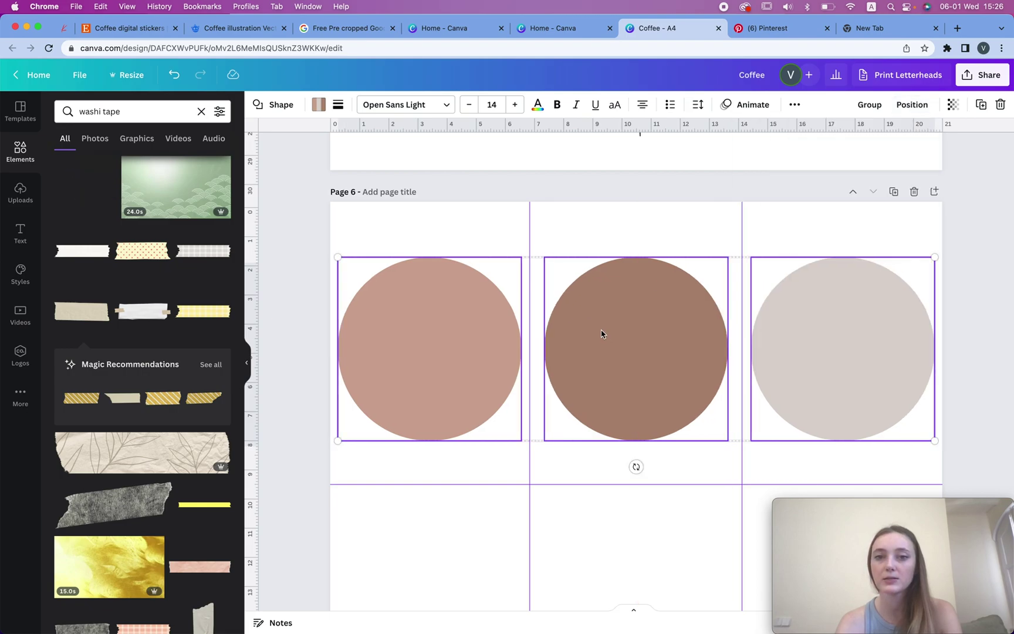
Step: Duplicate the row of three circles into the middle and bottom rows of page 6's grid
{"action": "scroll", "coordinate": [603, 333], "scroll_direction": "down", "scroll_amount": 5}
{"action": "left_click", "coordinate": [628, 193]}
{"action": "left_click_drag", "start_coordinate": [628, 194], "coordinate": [629, 462]}
{"action": "scroll", "coordinate": [629, 381], "scroll_direction": "down", "scroll_amount": 10}
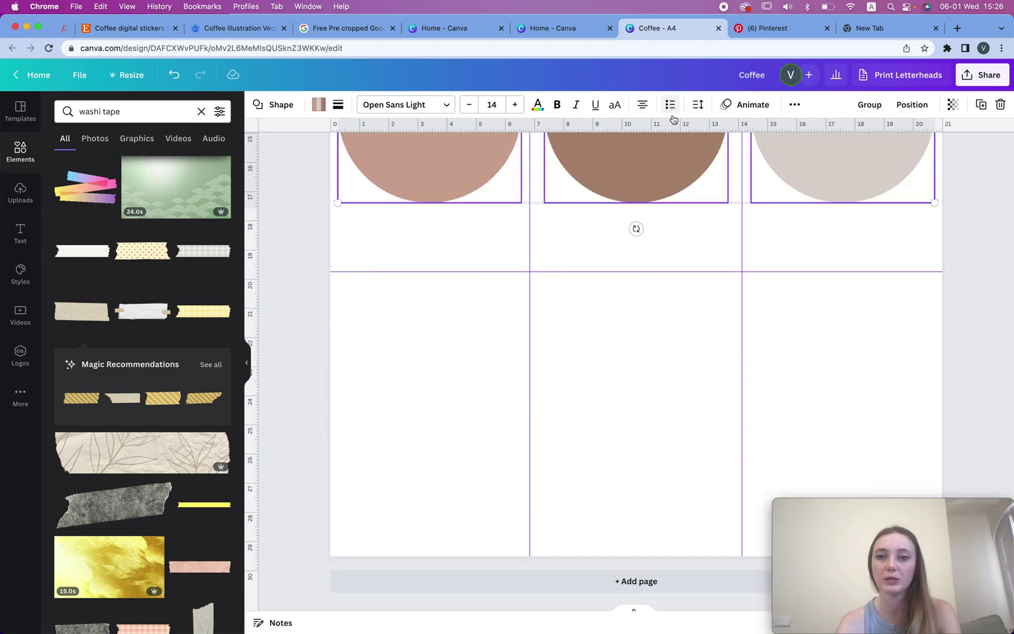
{"action": "left_click_drag", "start_coordinate": [664, 204], "coordinate": [668, 468]}
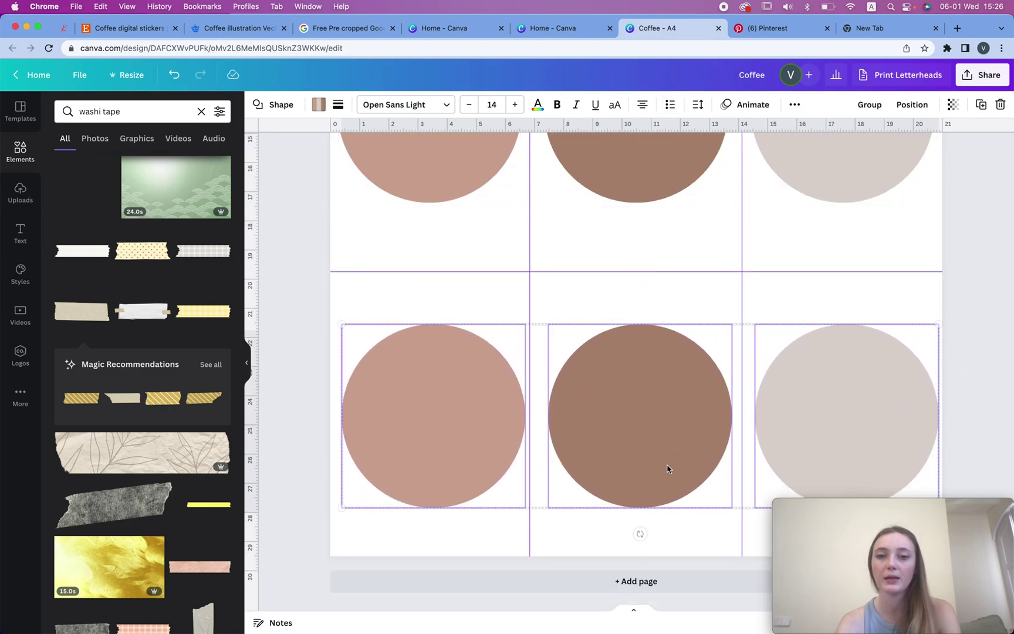
Step: Add a dark brown square to page 6, place it over the pink circle in the bottom row and shorten it slightly
{"action": "scroll", "coordinate": [668, 469], "scroll_direction": "up", "scroll_amount": 15}
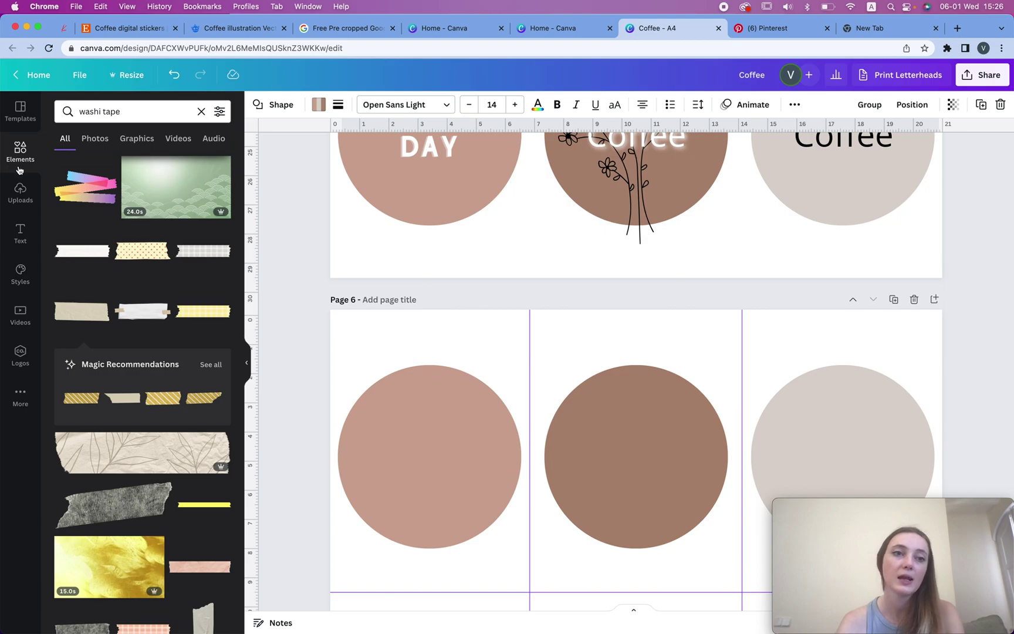
{"action": "left_click", "coordinate": [19, 167]}
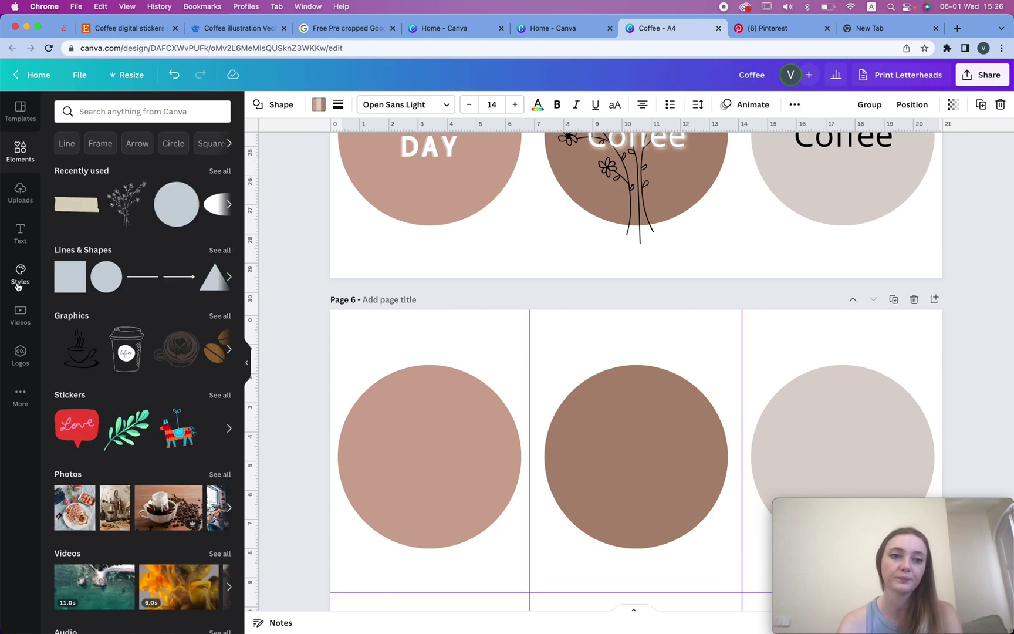
{"action": "left_click", "coordinate": [77, 272]}
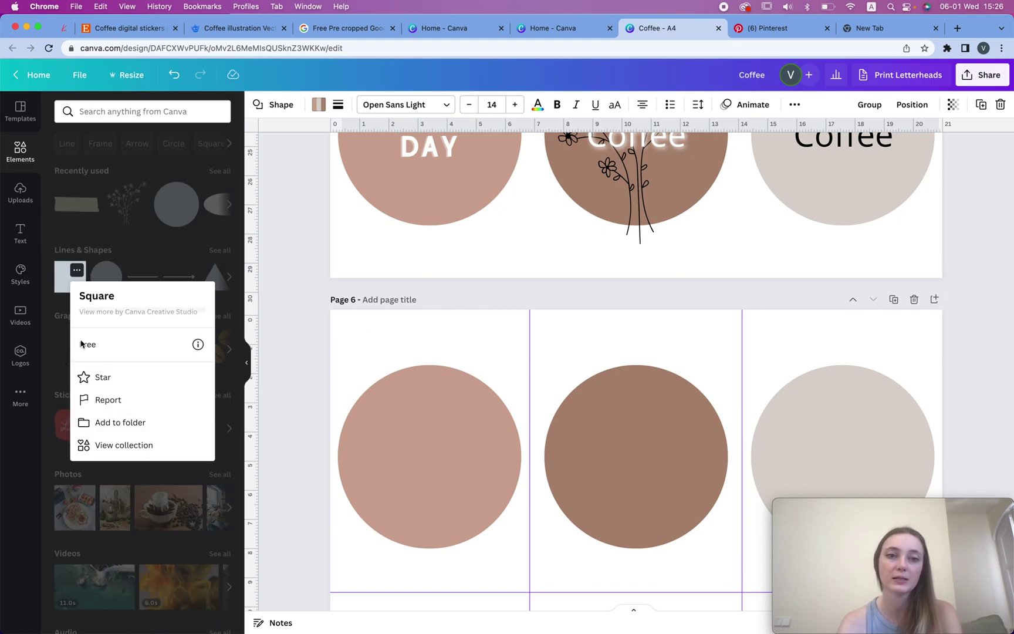
{"action": "left_click", "coordinate": [65, 297]}
{"action": "left_click", "coordinate": [65, 289]}
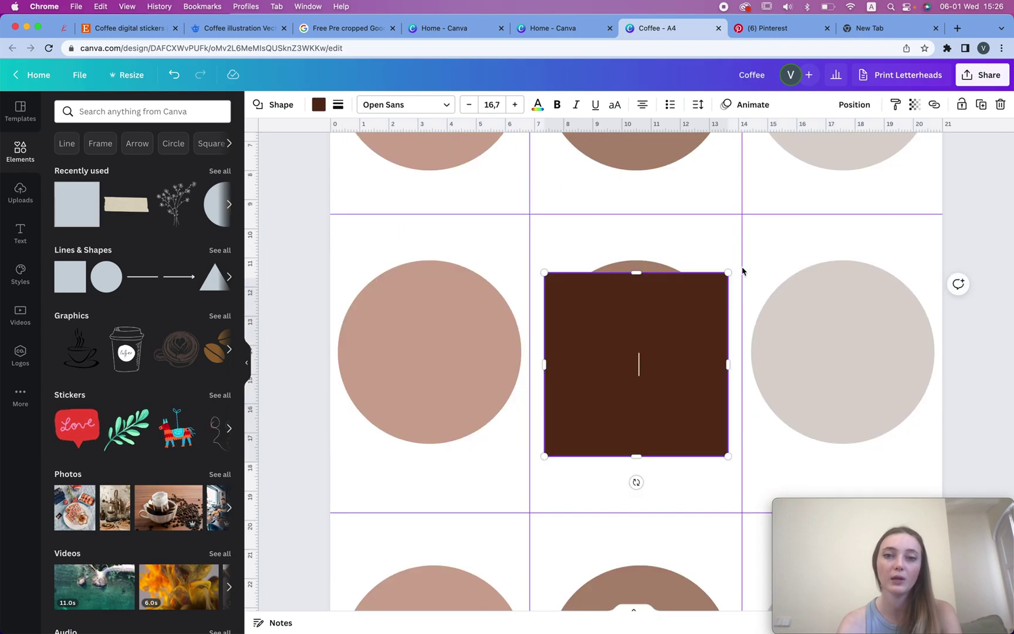
{"action": "left_click", "coordinate": [711, 267]}
{"action": "left_click", "coordinate": [658, 297]}
{"action": "scroll", "coordinate": [658, 253], "scroll_direction": "down", "scroll_amount": 3}
{"action": "left_click_drag", "start_coordinate": [658, 208], "coordinate": [456, 515]}
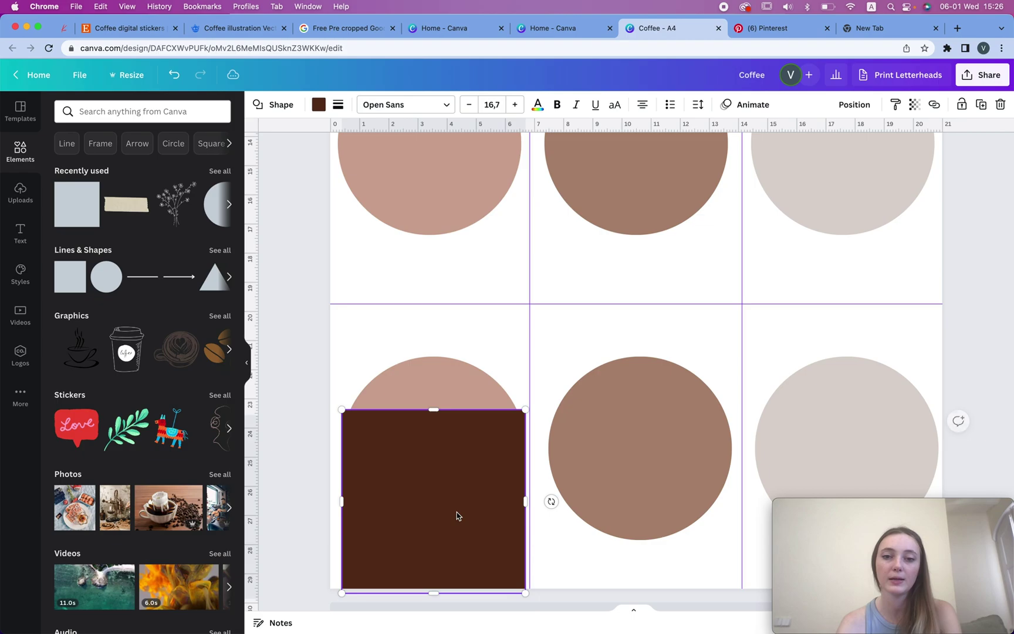
{"action": "mouse_move", "coordinate": [525, 410]}
{"action": "left_mouse_down"}
{"action": "mouse_move", "coordinate": [514, 419]}
{"action": "mouse_move", "coordinate": [524, 414]}
{"action": "left_mouse_up"}
{"action": "mouse_move", "coordinate": [449, 452]}
{"action": "left_mouse_down"}
{"action": "mouse_move", "coordinate": [448, 441]}
{"action": "mouse_move", "coordinate": [448, 452]}
{"action": "left_mouse_up"}
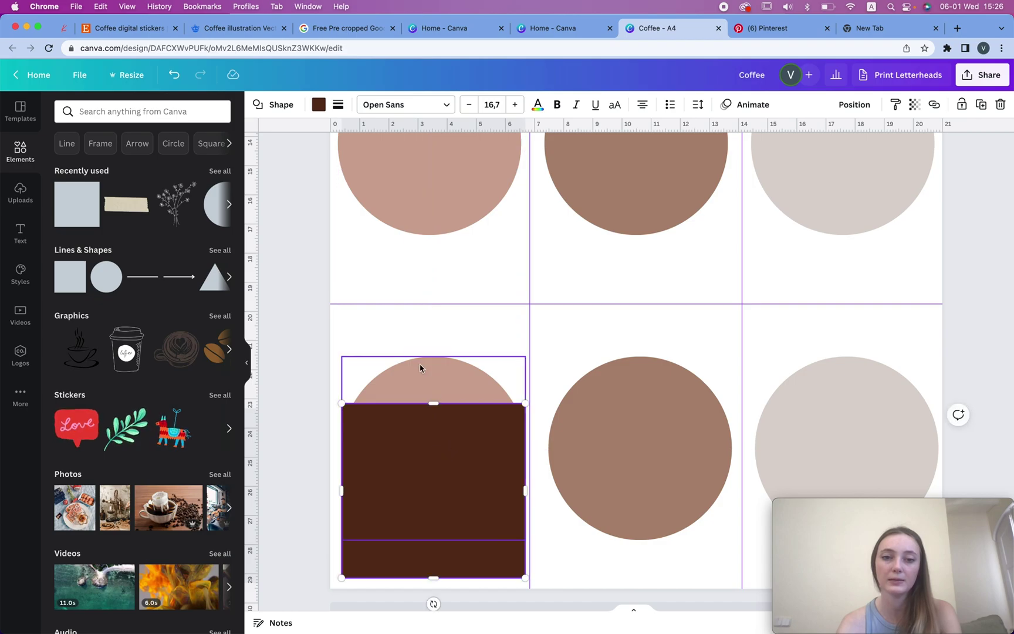
Step: Delete the three circles in page 6's bottom row and move the brown square up within its cell
{"action": "left_click", "coordinate": [420, 368]}
{"action": "mouse_move", "coordinate": [524, 356]}
{"action": "left_mouse_down"}
{"action": "mouse_move", "coordinate": [541, 354]}
{"action": "mouse_move", "coordinate": [534, 349]}
{"action": "left_mouse_up"}
{"action": "mouse_move", "coordinate": [536, 450]}
{"action": "left_mouse_down"}
{"action": "mouse_move", "coordinate": [524, 448]}
{"action": "mouse_move", "coordinate": [552, 447]}
{"action": "left_mouse_up"}
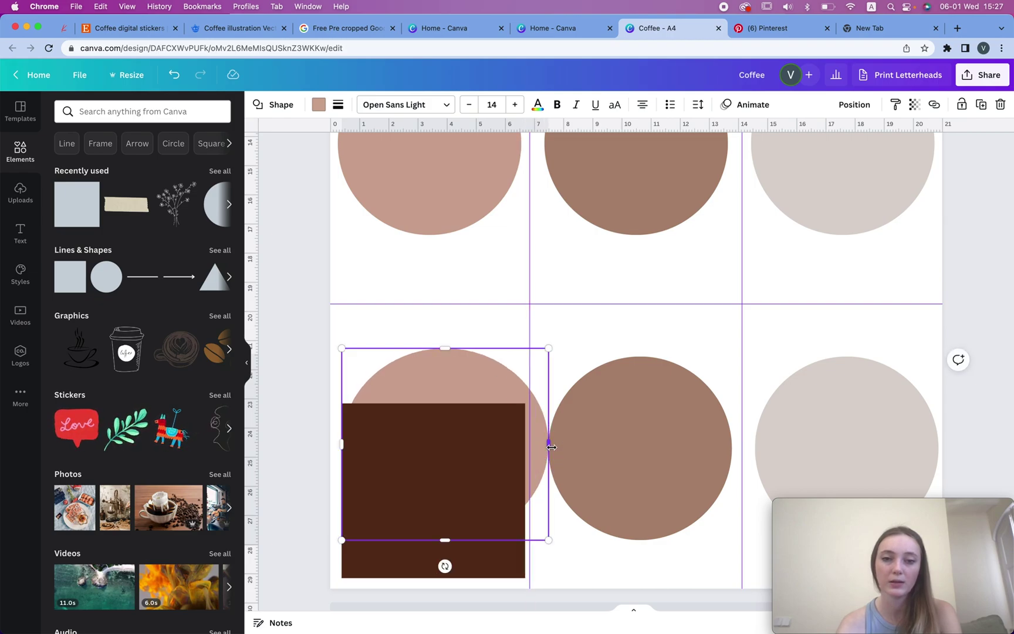
{"action": "key", "text": "Delete"}
{"action": "left_click", "coordinate": [470, 423]}
{"action": "left_click_drag", "start_coordinate": [470, 423], "coordinate": [472, 386]}
{"action": "left_click", "coordinate": [588, 417]}
{"action": "left_click", "coordinate": [829, 412], "text": "shift"}
{"action": "key", "text": "Delete"}
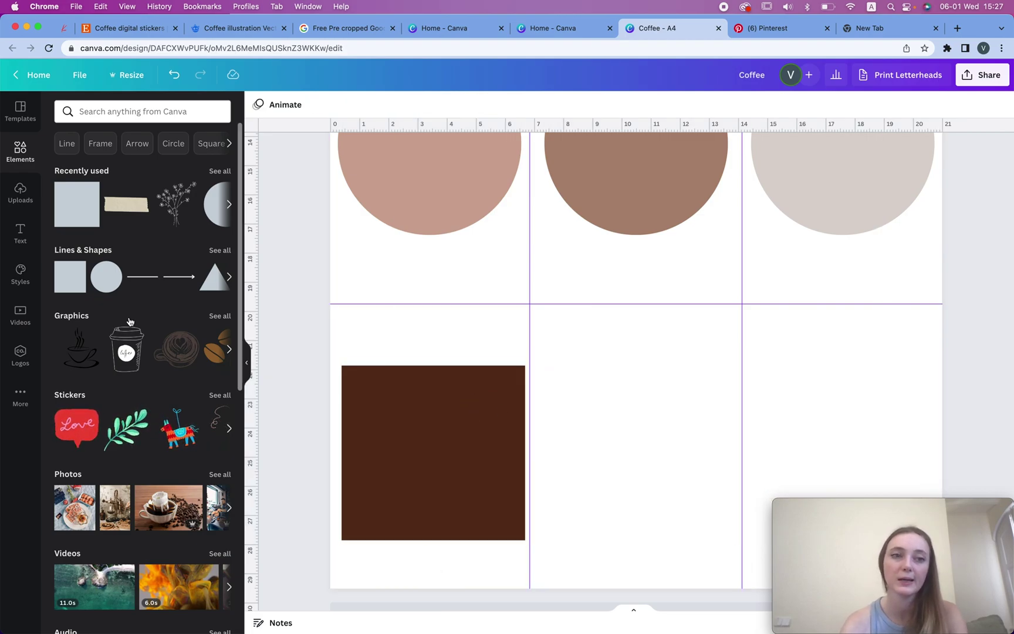
Step: Duplicate the brown square into the other two cells of page 6's bottom row
{"action": "left_click", "coordinate": [487, 432]}
{"action": "left_click_drag", "start_coordinate": [486, 432], "coordinate": [842, 427]}
{"action": "scroll", "coordinate": [842, 428], "scroll_direction": "down", "scroll_amount": 1}
Step: Delete the three circles in the middle row of page 6's grid
{"action": "scroll", "coordinate": [842, 428], "scroll_direction": "up", "scroll_amount": 6}
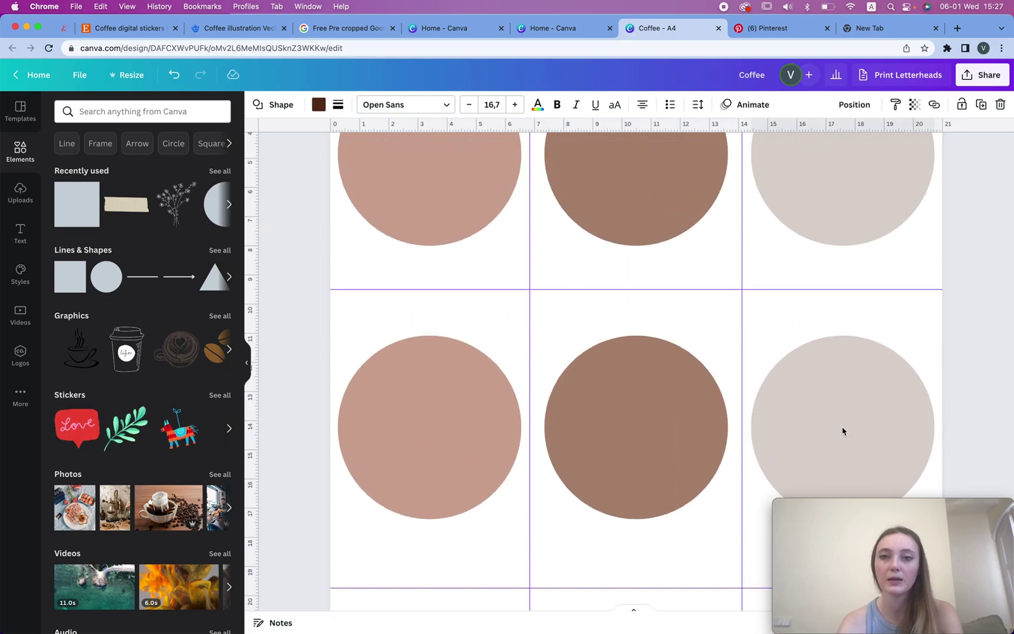
{"action": "scroll", "coordinate": [843, 430], "scroll_direction": "up", "scroll_amount": 5}
{"action": "scroll", "coordinate": [842, 430], "scroll_direction": "down", "scroll_amount": 5}
{"action": "scroll", "coordinate": [843, 430], "scroll_direction": "up", "scroll_amount": 1}
{"action": "scroll", "coordinate": [842, 431], "scroll_direction": "down", "scroll_amount": 3}
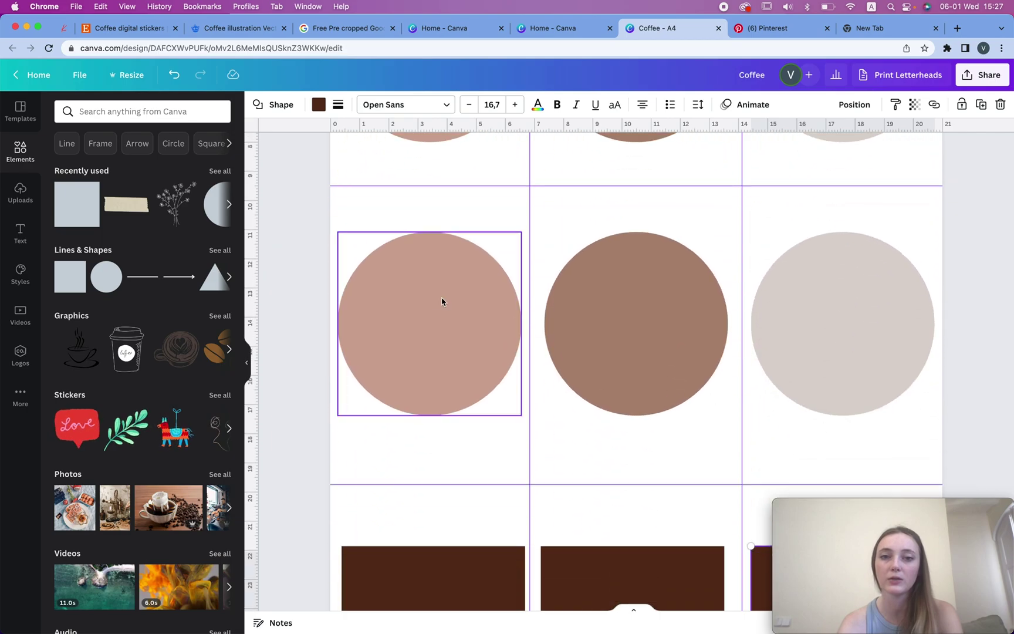
{"action": "left_click_drag", "start_coordinate": [317, 283], "coordinate": [1012, 317]}
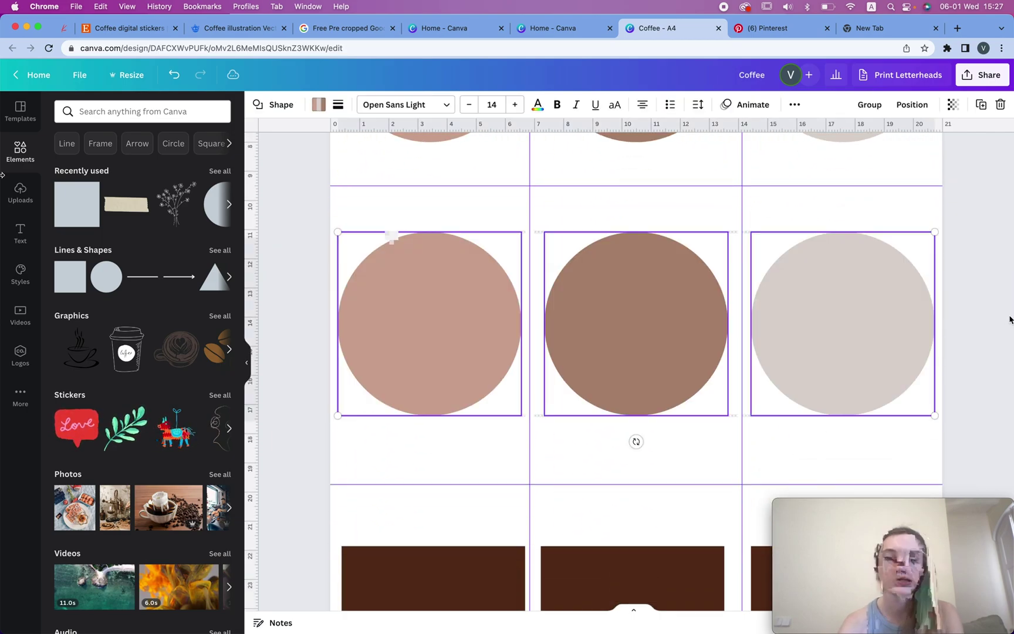
{"action": "key", "text": "Delete"}
Step: Add a heart shape, shrink it and duplicate it into a column of five in the middle row's first cell
{"action": "left_click", "coordinate": [223, 253]}
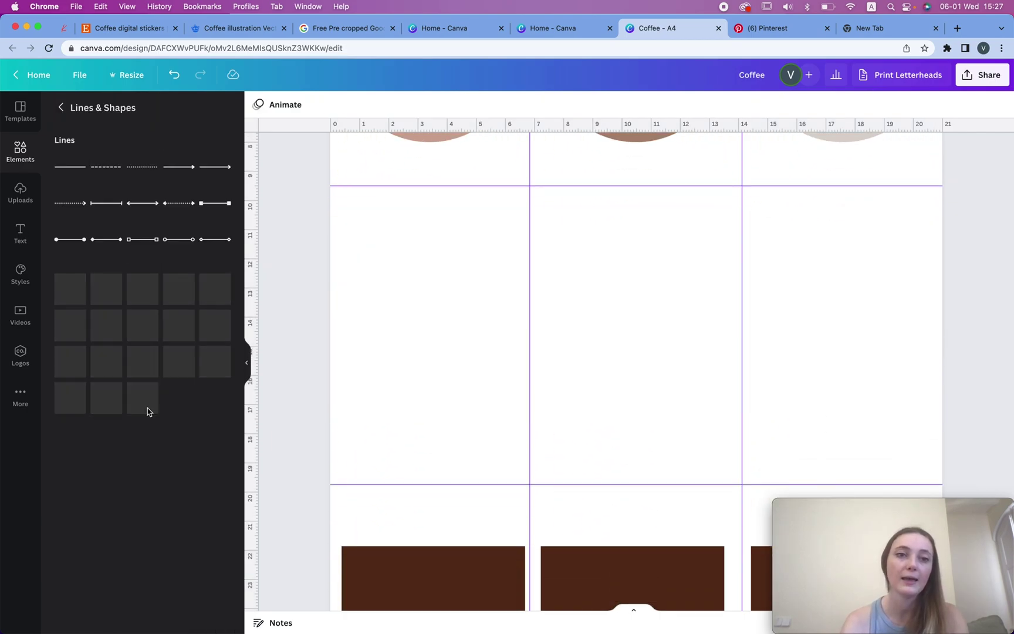
{"action": "scroll", "coordinate": [148, 408], "scroll_direction": "down", "scroll_amount": 2}
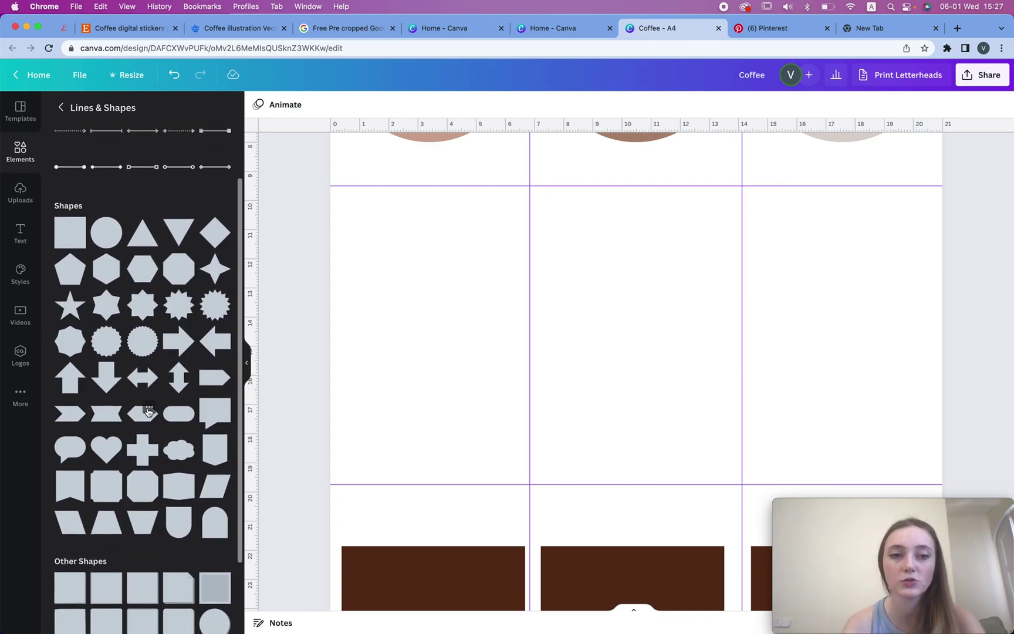
{"action": "scroll", "coordinate": [149, 412], "scroll_direction": "down", "scroll_amount": 9}
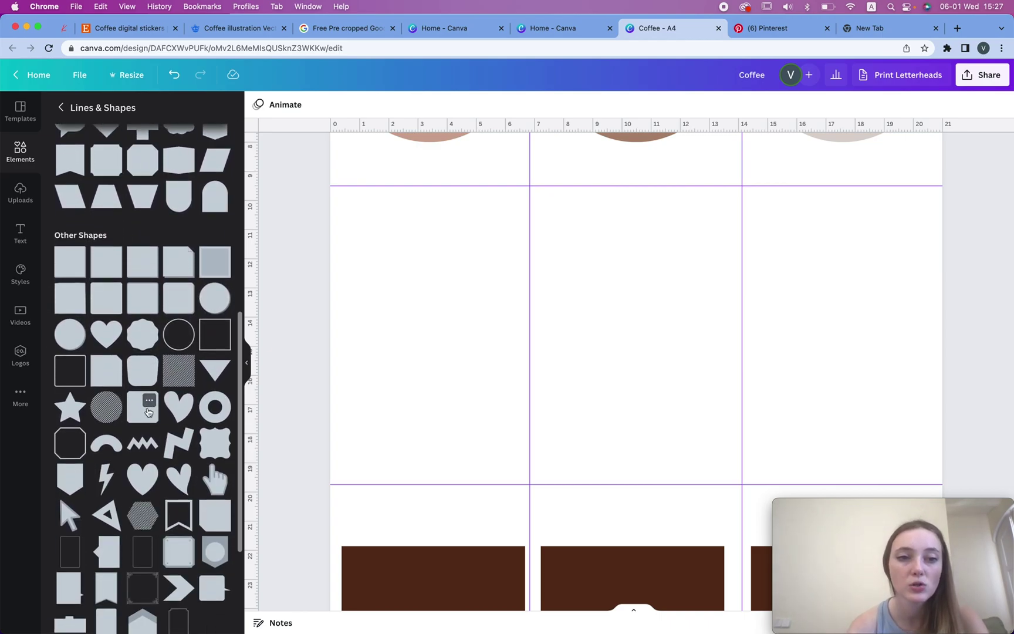
{"action": "left_click", "coordinate": [116, 344]}
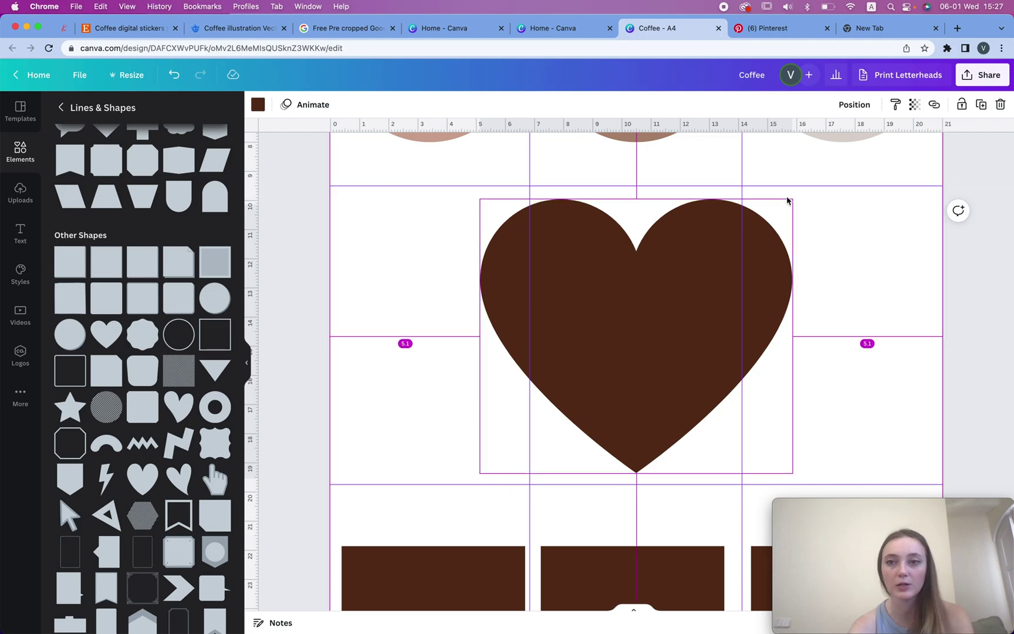
{"action": "left_click_drag", "start_coordinate": [791, 199], "coordinate": [713, 274]}
{"action": "left_click_drag", "start_coordinate": [660, 310], "coordinate": [453, 244]}
{"action": "left_click_drag", "start_coordinate": [504, 204], "coordinate": [373, 389]}
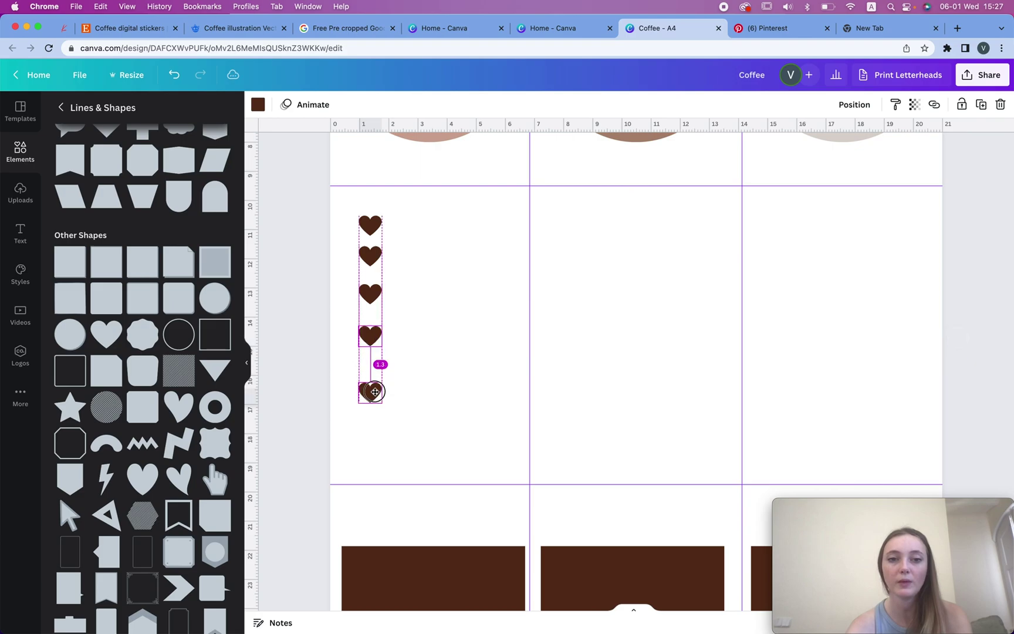
Step: Space the five hearts in the column evenly in the vertical direction
{"action": "left_click_drag", "start_coordinate": [344, 199], "coordinate": [441, 453]}
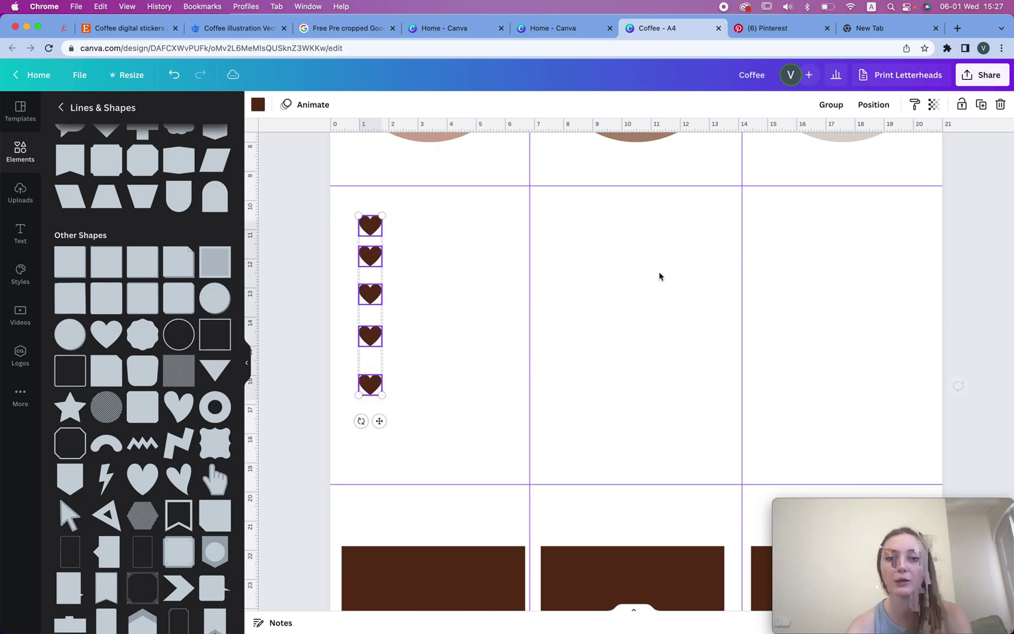
{"action": "left_click", "coordinate": [874, 105]}
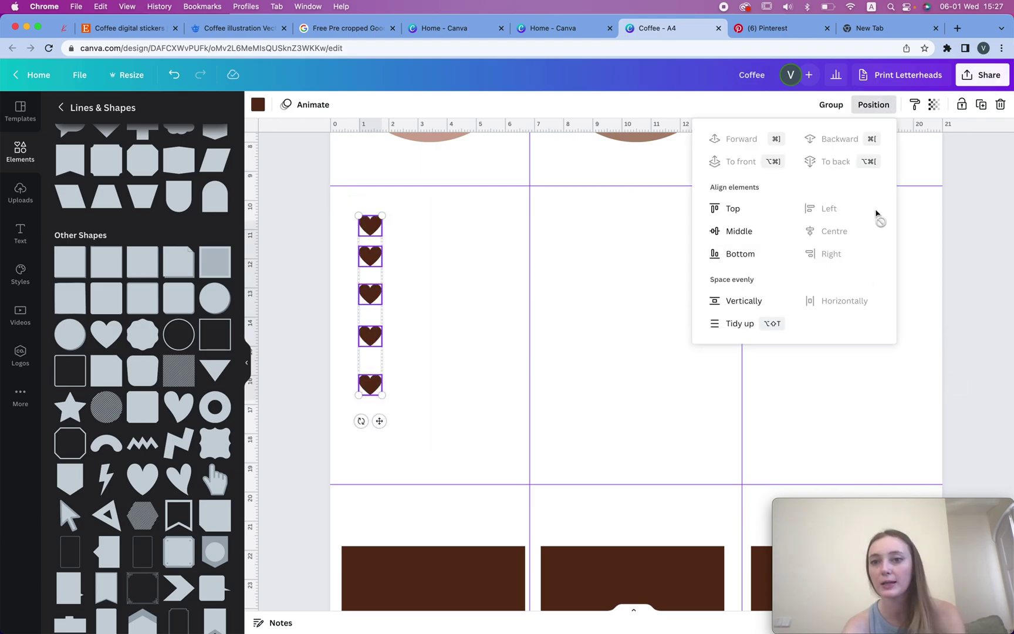
{"action": "left_click", "coordinate": [731, 305]}
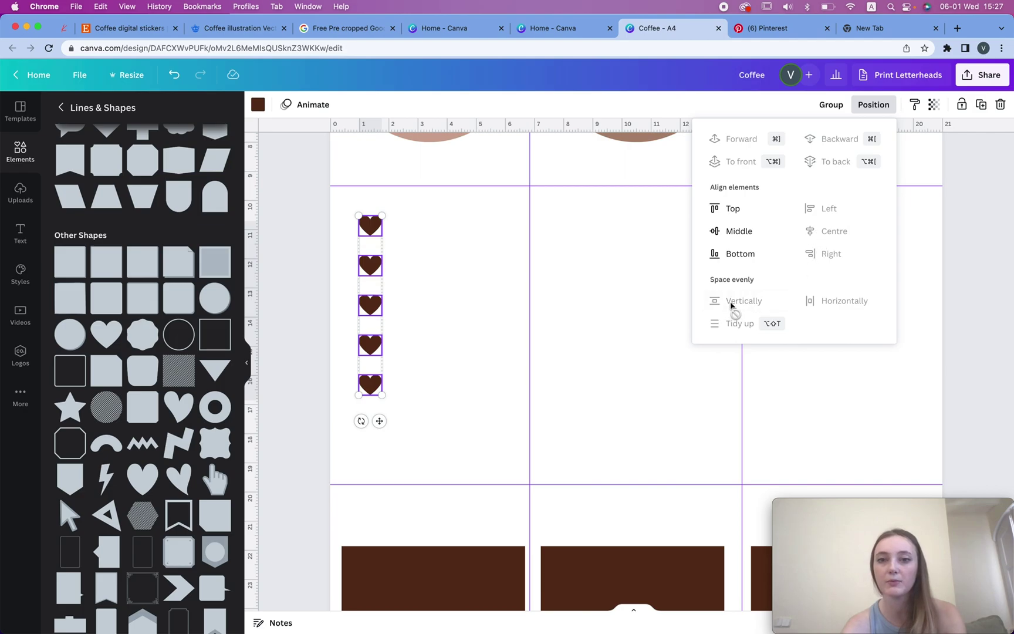
{"action": "left_click", "coordinate": [650, 272]}
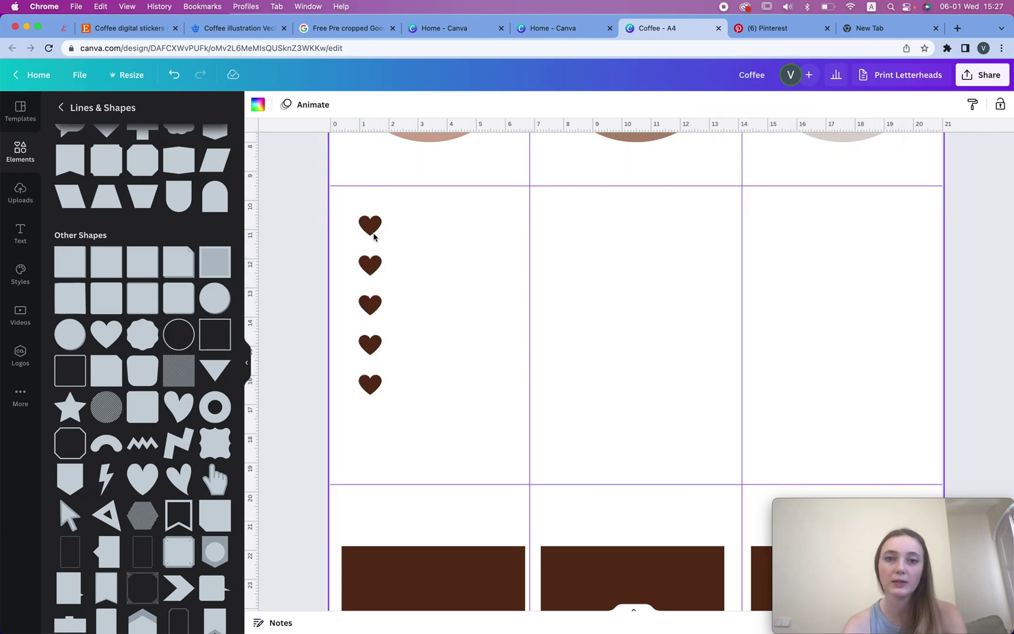
Step: Move the lowest heart up slightly and space all five hearts evenly again vertically
{"action": "left_click_drag", "start_coordinate": [369, 387], "coordinate": [368, 369]}
{"action": "left_click_drag", "start_coordinate": [381, 211], "coordinate": [376, 430]}
{"action": "left_click", "coordinate": [874, 106]}
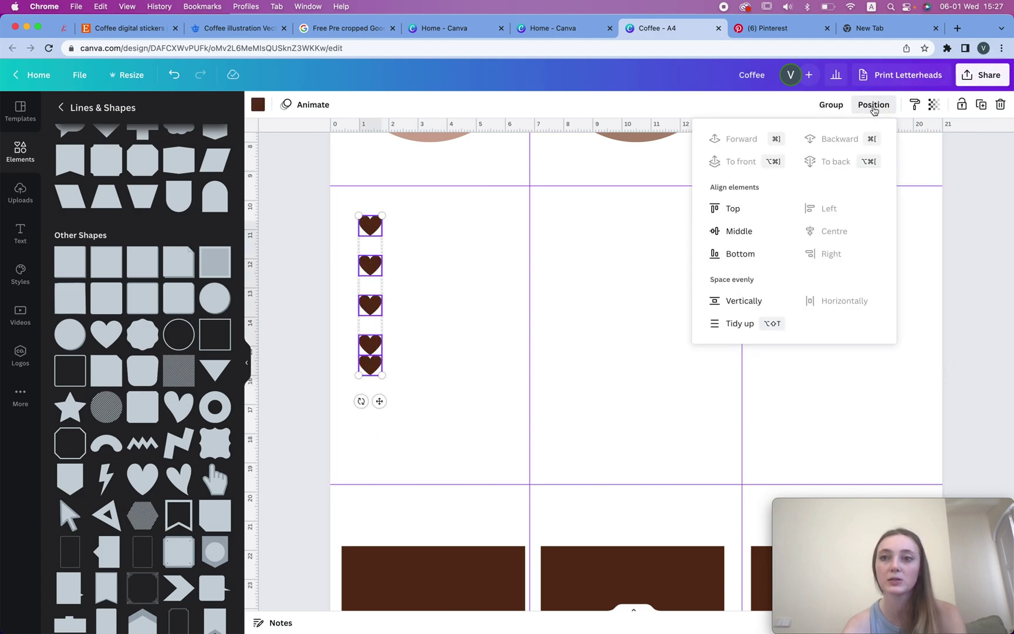
{"action": "left_click", "coordinate": [748, 304]}
{"action": "left_click", "coordinate": [476, 306]}
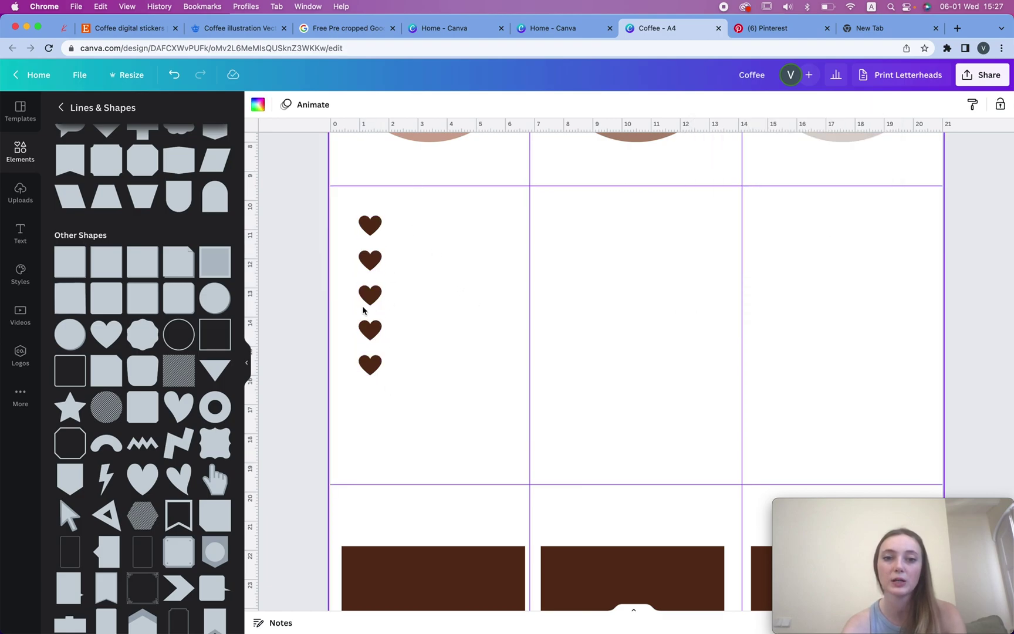
Step: Copy the column of five hearts into the second and third cells of the middle row
{"action": "scroll", "coordinate": [447, 309], "scroll_direction": "down", "scroll_amount": 3}
{"action": "scroll", "coordinate": [446, 305], "scroll_direction": "up", "scroll_amount": 4}
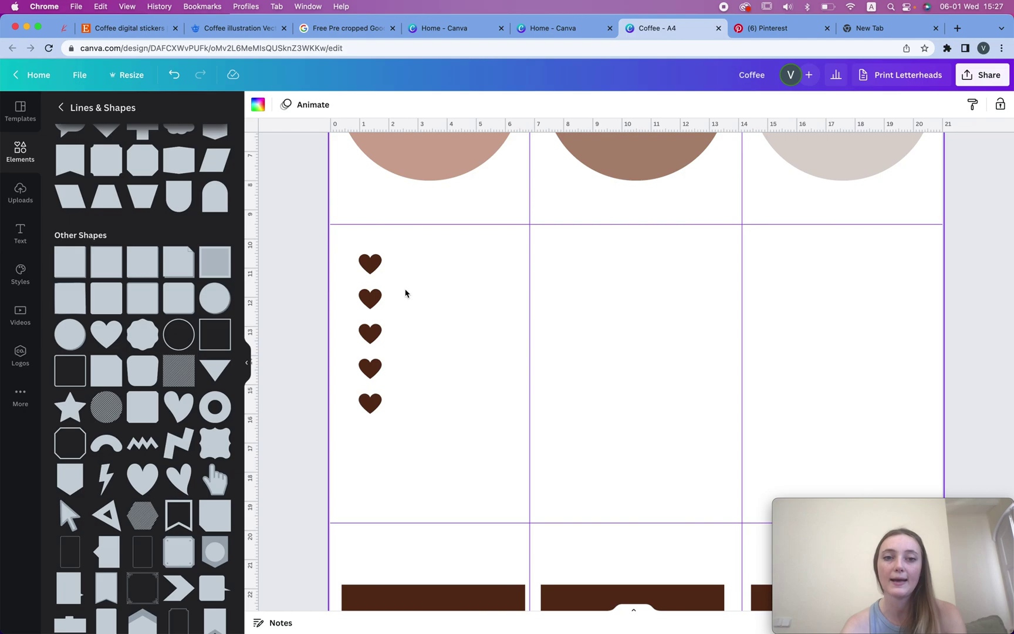
{"action": "left_click_drag", "start_coordinate": [351, 247], "coordinate": [391, 432]}
{"action": "left_click_drag", "start_coordinate": [376, 318], "coordinate": [788, 314]}
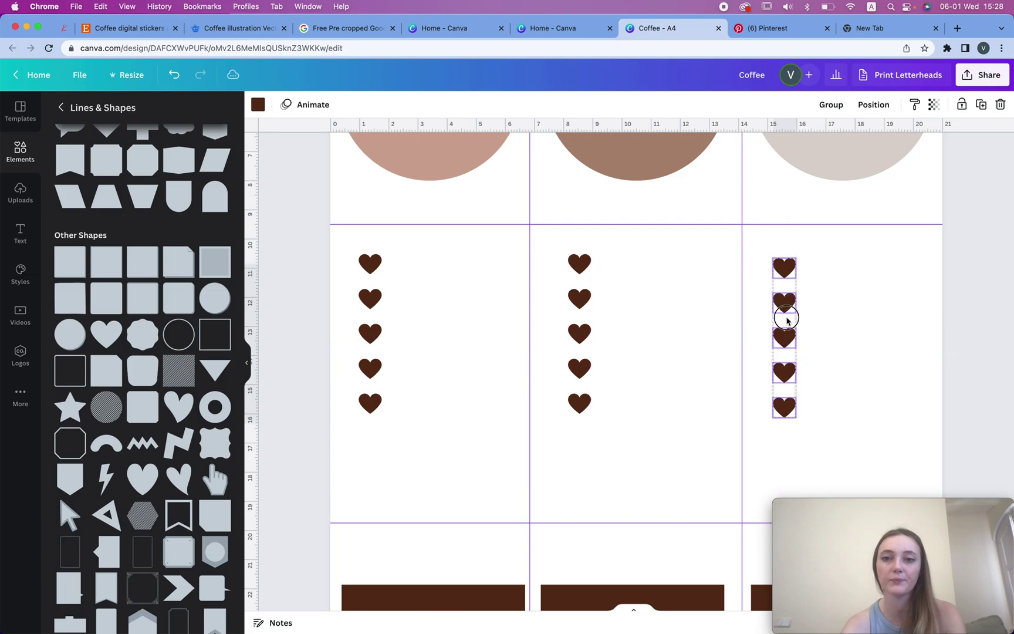
{"action": "left_click", "coordinate": [353, 225]}
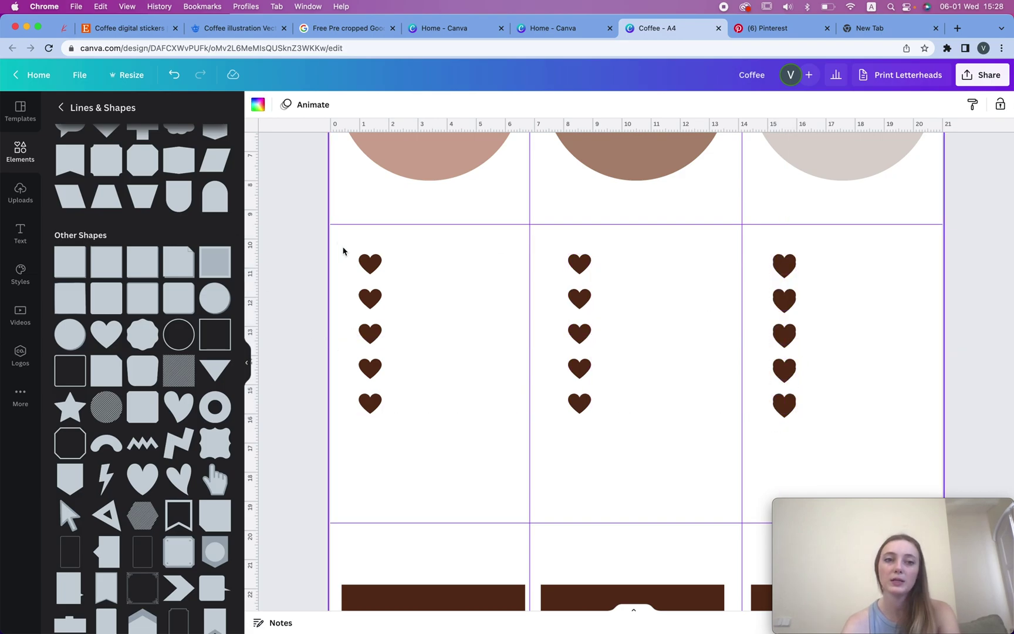
Step: Add a rounded square shape, scale it to fit the middle row's first cell and place it over the hearts
{"action": "scroll", "coordinate": [421, 461], "scroll_direction": "down", "scroll_amount": 1}
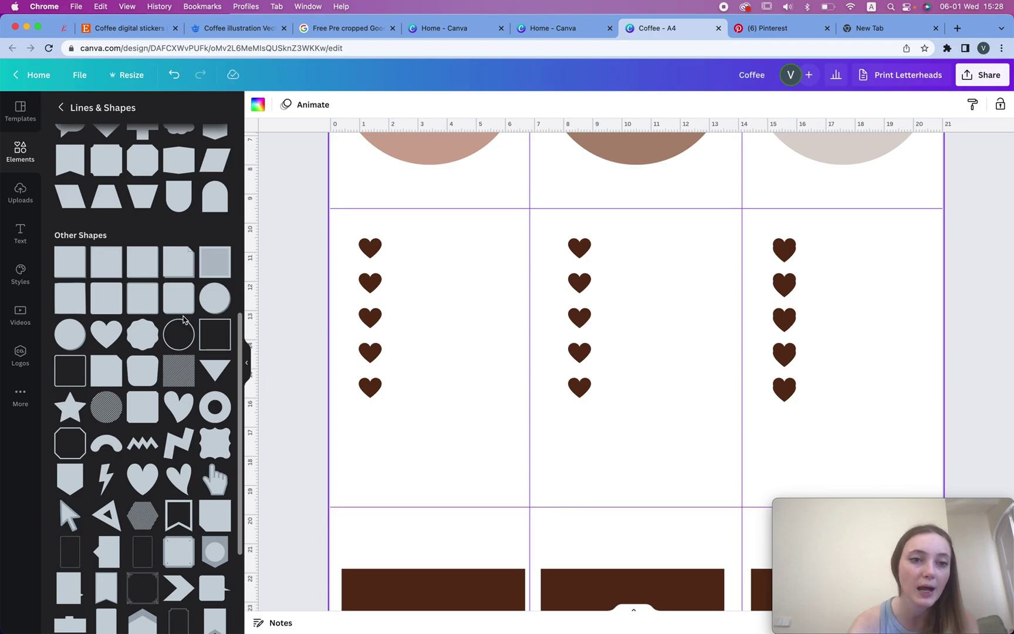
{"action": "left_click", "coordinate": [184, 291]}
{"action": "left_click", "coordinate": [118, 306]}
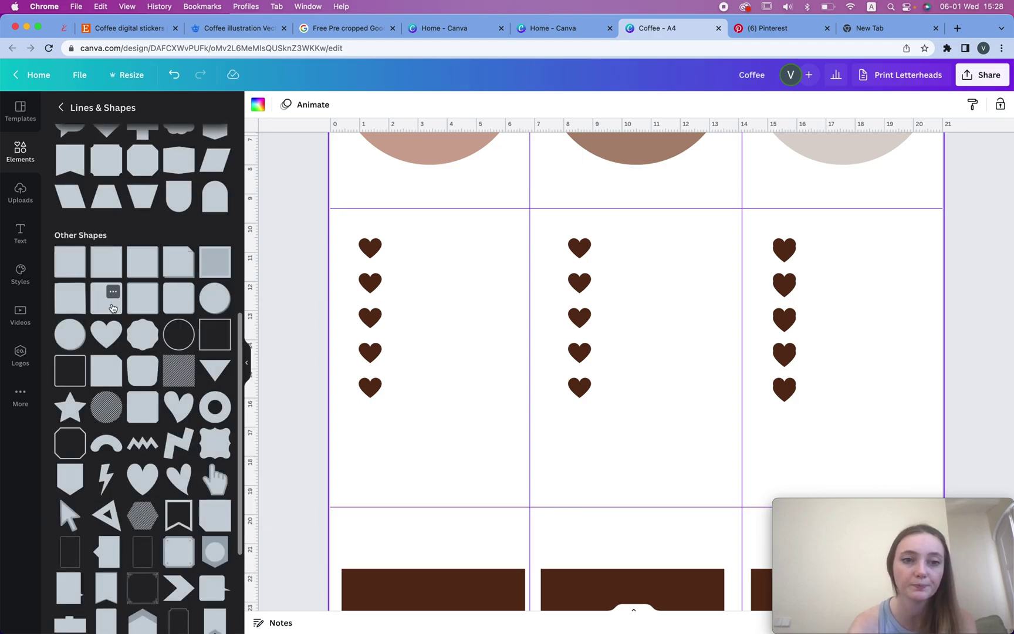
{"action": "left_click", "coordinate": [108, 307]}
{"action": "left_click_drag", "start_coordinate": [793, 203], "coordinate": [732, 261]}
{"action": "left_click_drag", "start_coordinate": [616, 331], "coordinate": [412, 302]}
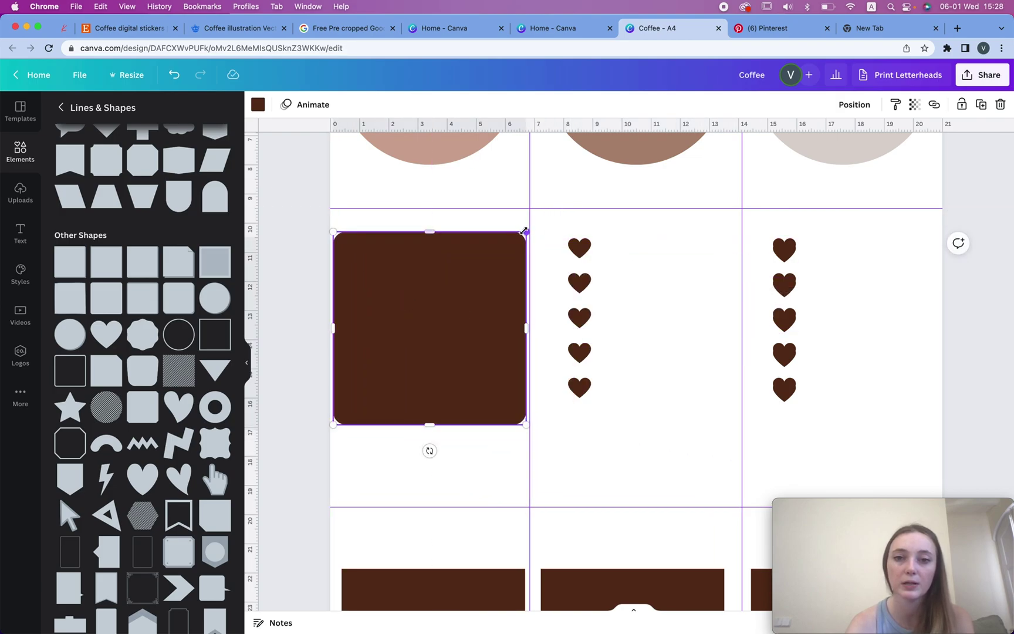
{"action": "left_click_drag", "start_coordinate": [526, 232], "coordinate": [482, 255]}
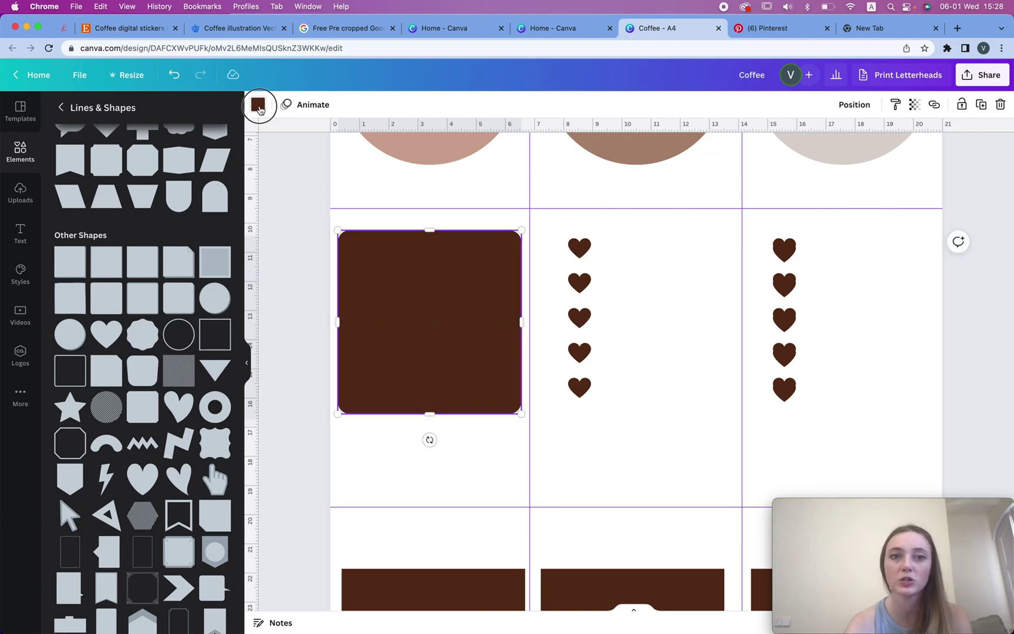
Step: Recolour the rounded square pale pinkish beige and position it behind the column of hearts
{"action": "left_click", "coordinate": [258, 106]}
{"action": "left_click", "coordinate": [103, 219]}
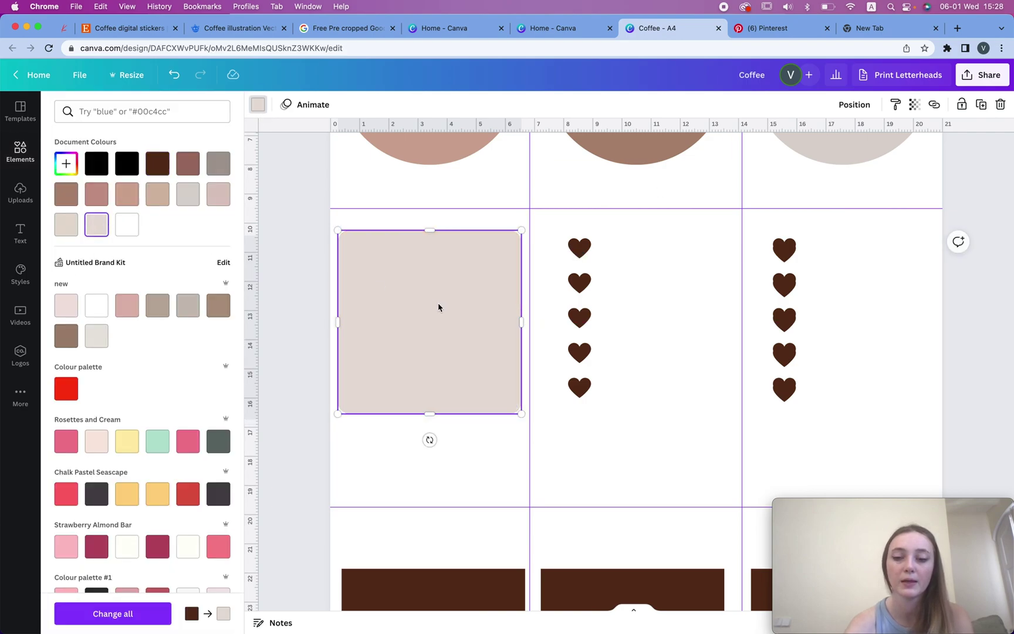
{"action": "left_click_drag", "start_coordinate": [478, 272], "coordinate": [480, 267]}
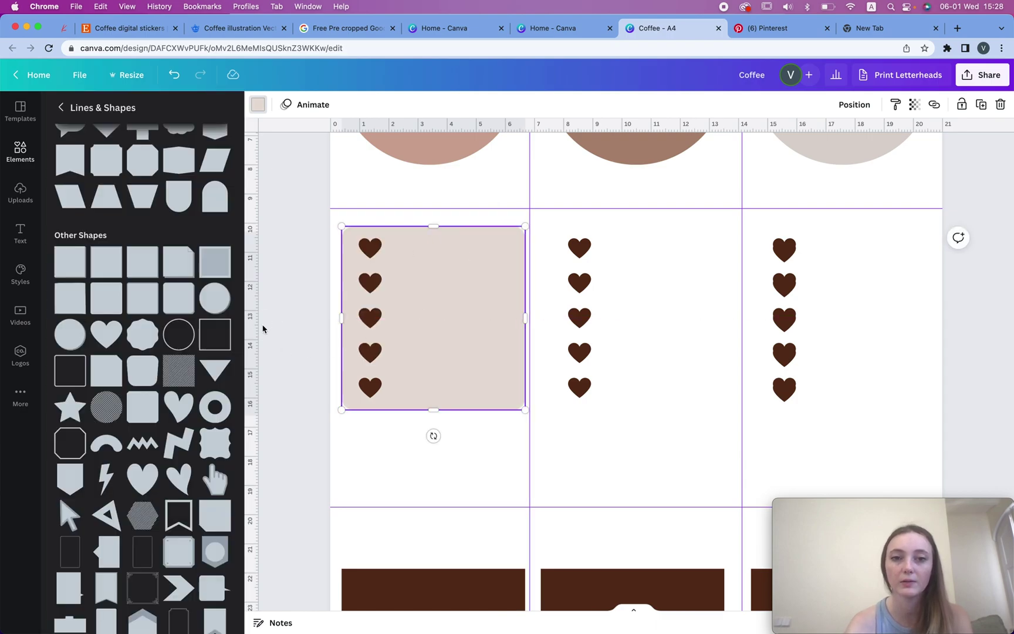
Step: Delete the heart columns in the second and third cells of the middle row
{"action": "left_click", "coordinate": [693, 276]}
{"action": "left_click_drag", "start_coordinate": [558, 205], "coordinate": [911, 478]}
{"action": "key", "text": "Delete"}
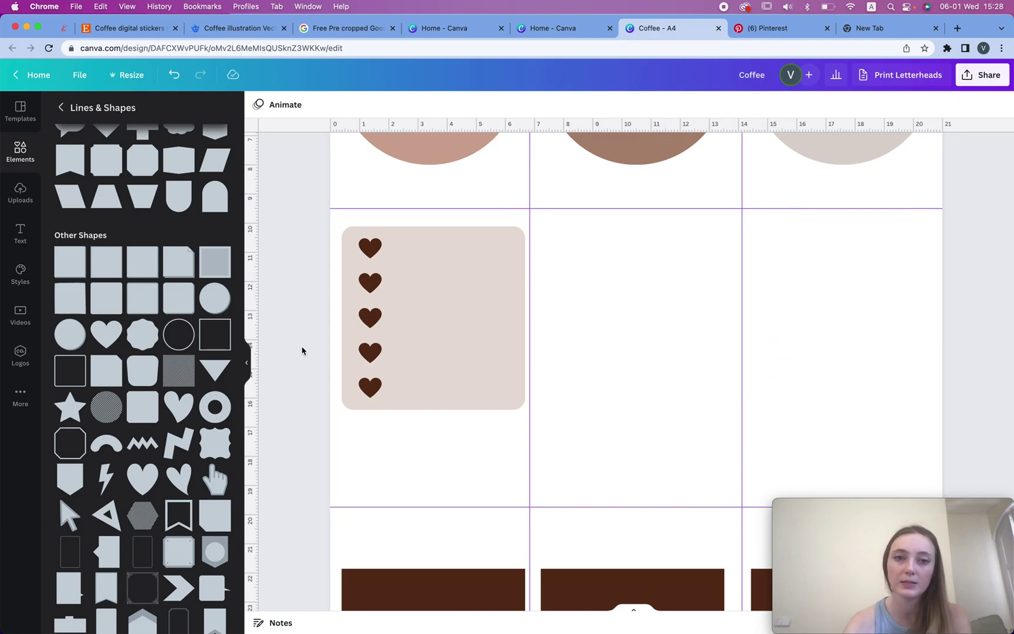
Step: Duplicate the rounded square with its five hearts into the other two cells of the middle row
{"action": "left_click_drag", "start_coordinate": [312, 227], "coordinate": [455, 446]}
{"action": "key", "text": "super+d"}
{"action": "left_click_drag", "start_coordinate": [473, 287], "coordinate": [871, 288]}
{"action": "key", "text": "super+d"}
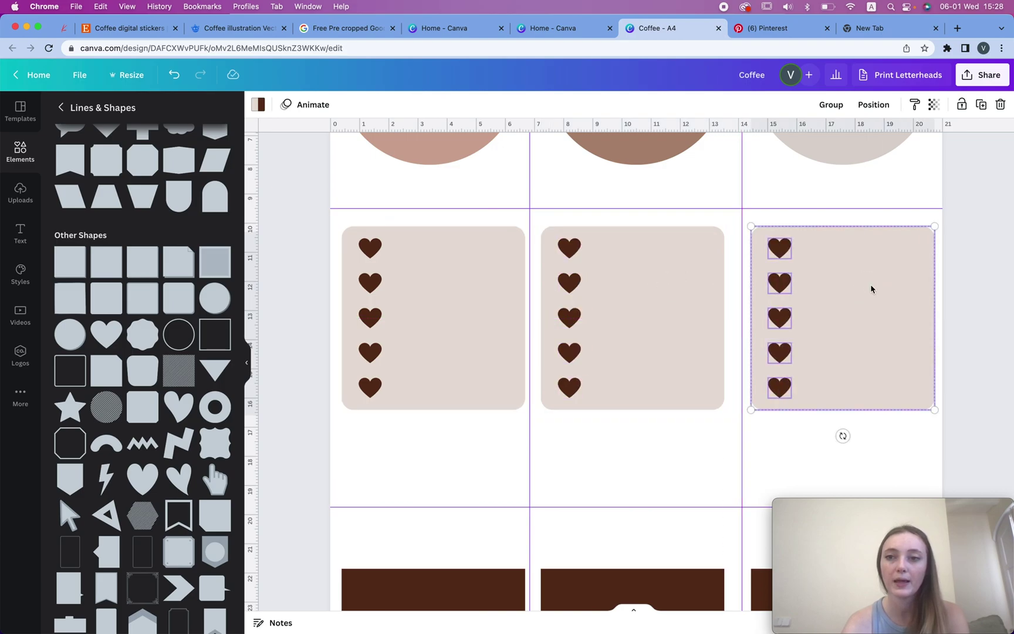
{"action": "left_click", "coordinate": [949, 257]}
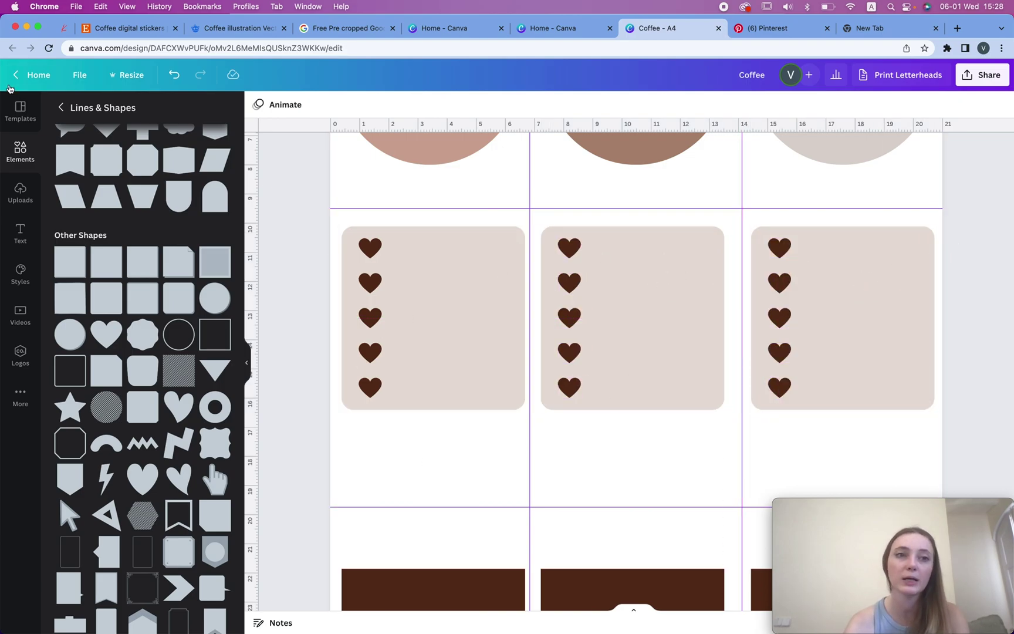
Step: Search the elements for "shadow" and add the soft oval drop shadow to the page
{"action": "left_click", "coordinate": [61, 108]}
{"action": "left_click", "coordinate": [94, 110]}
{"action": "type", "text": "shadow"}
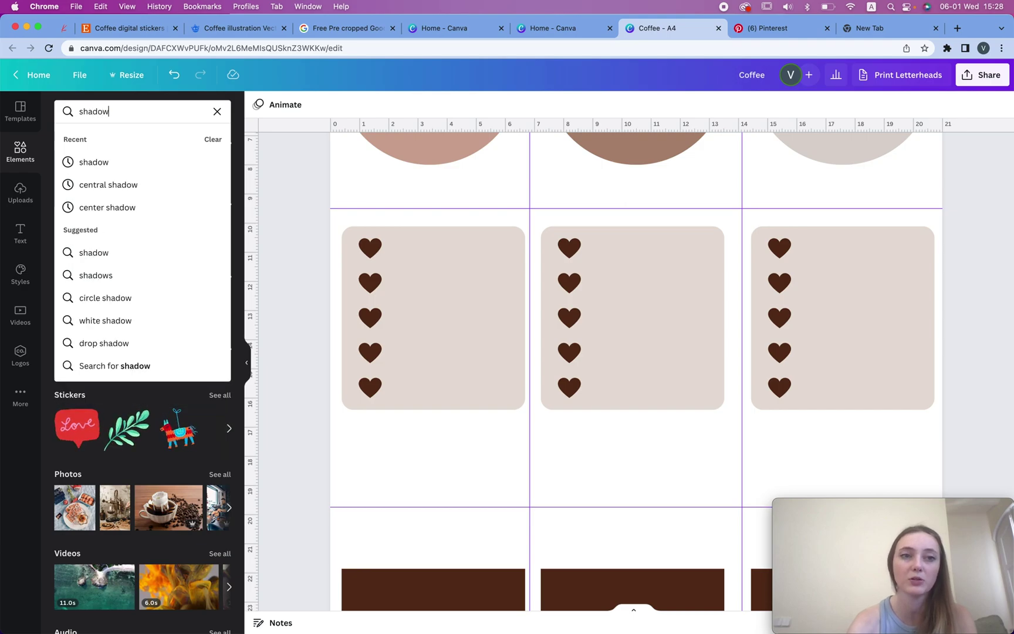
{"action": "key", "text": "Return"}
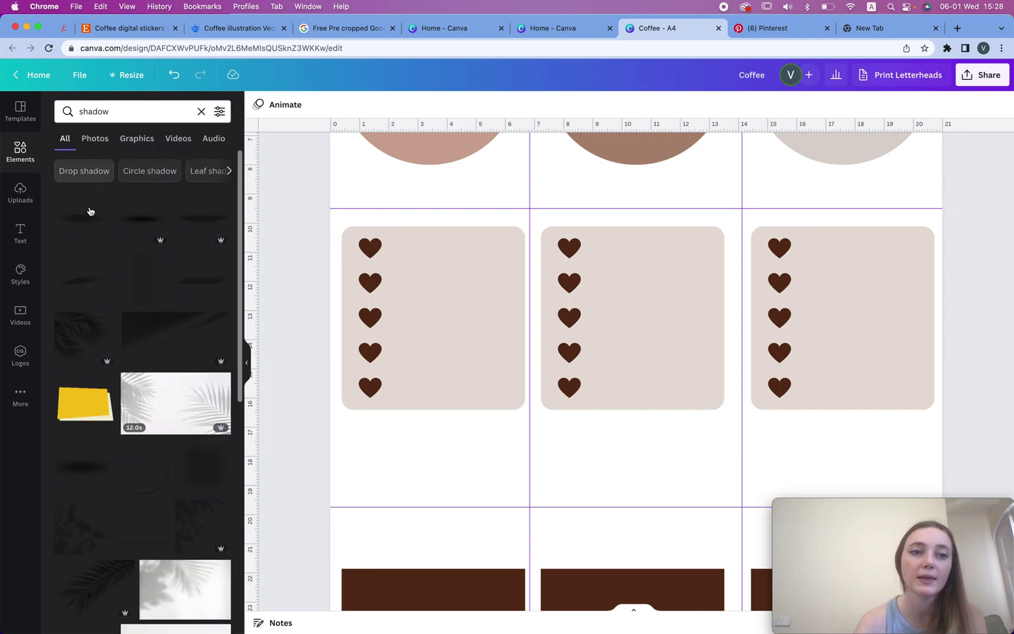
{"action": "left_click", "coordinate": [94, 228]}
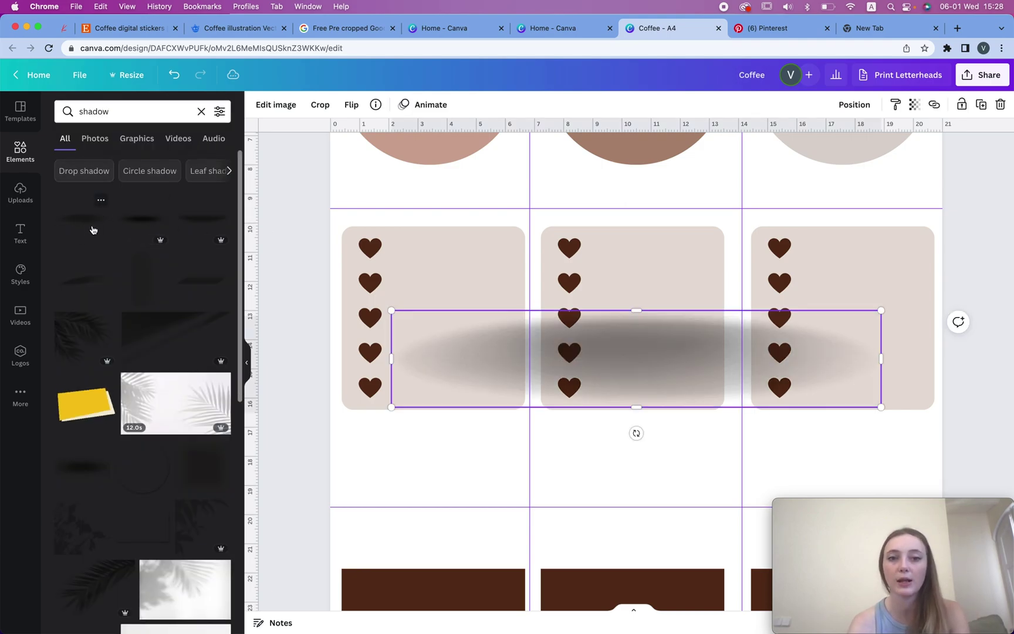
Step: Scale the oval shadow to the first rounded square's width and tuck it behind that square's bottom edge
{"action": "left_click_drag", "start_coordinate": [881, 310], "coordinate": [717, 342]}
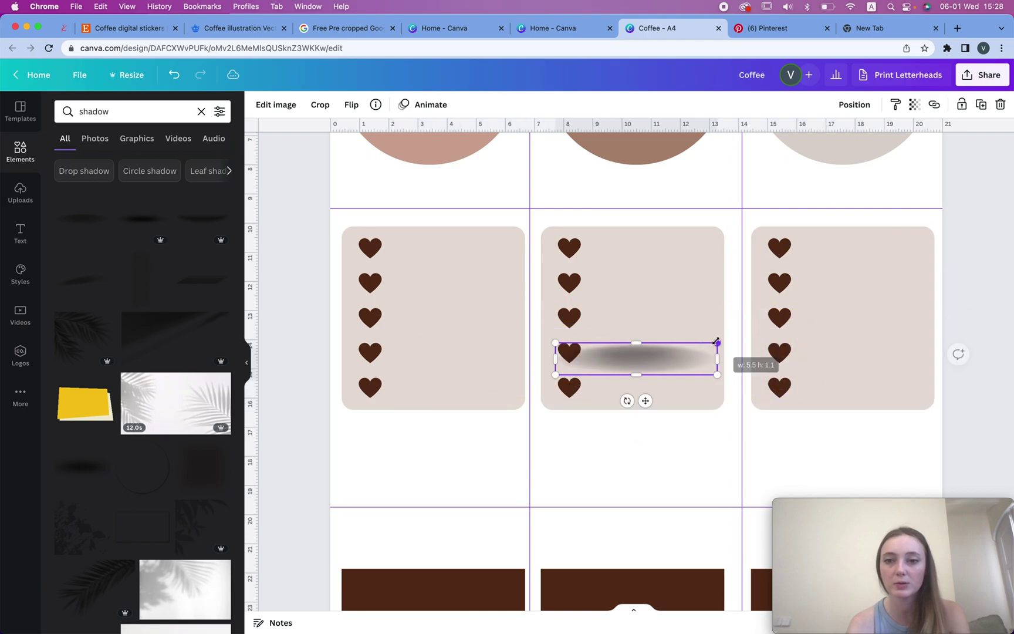
{"action": "left_click_drag", "start_coordinate": [656, 365], "coordinate": [441, 414]}
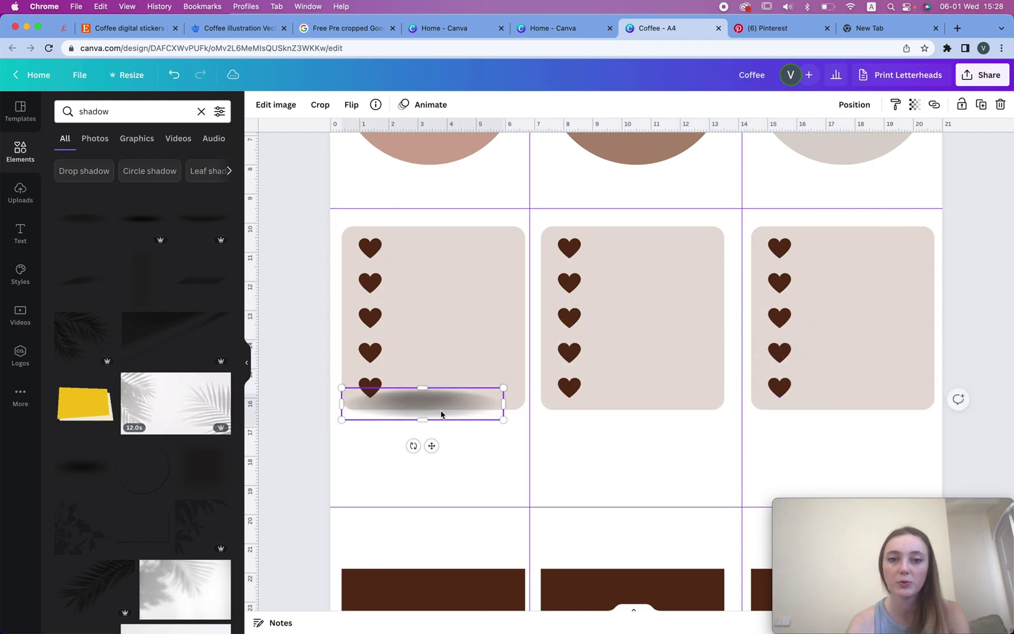
{"action": "left_click_drag", "start_coordinate": [524, 421], "coordinate": [530, 418]}
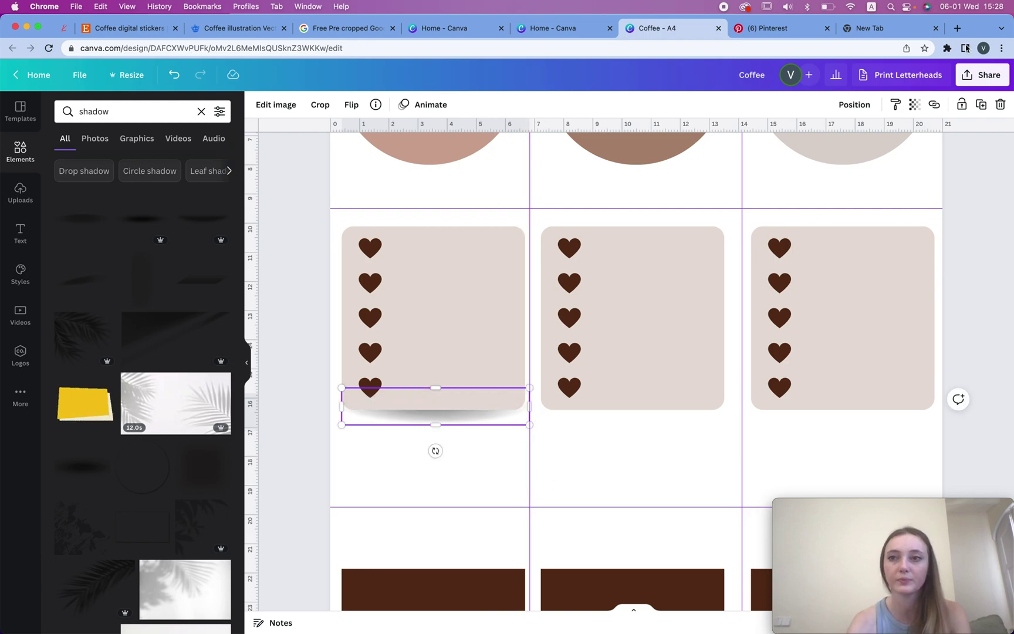
Step: Set the oval shadow's transparency to 62
{"action": "left_click", "coordinate": [914, 104]}
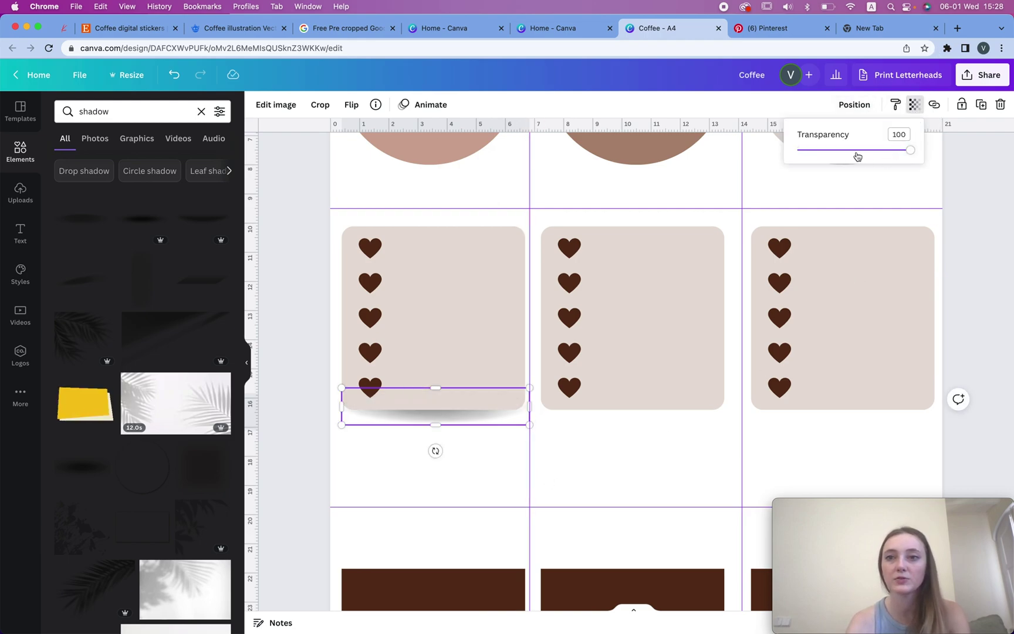
{"action": "left_click", "coordinate": [838, 150]}
{"action": "left_click", "coordinate": [880, 152]}
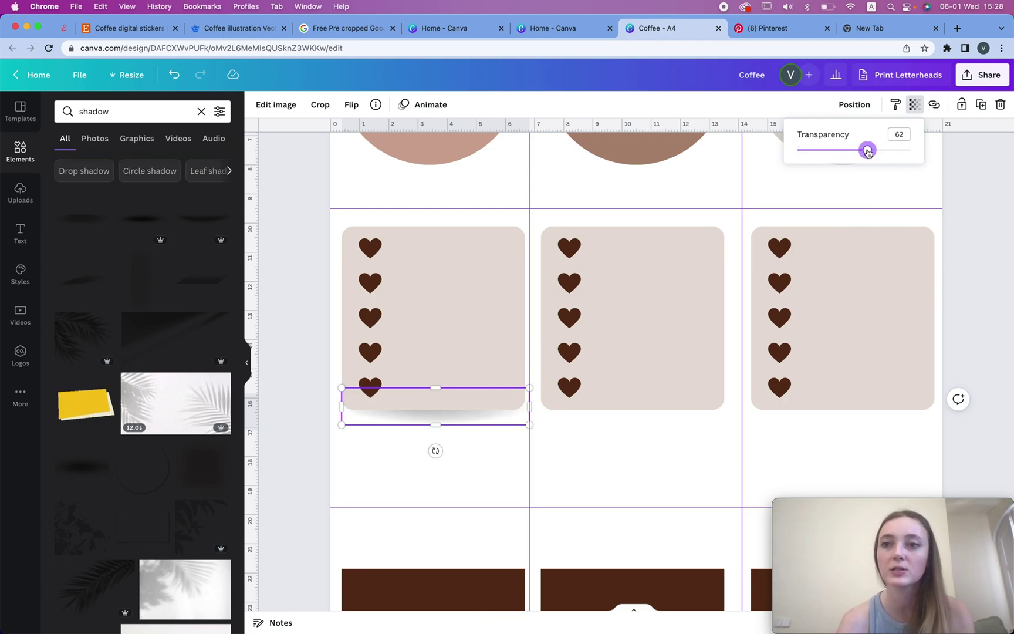
{"action": "left_click", "coordinate": [587, 472]}
Step: Recolour the middle rounded square with the brown sampled from the circle above it
{"action": "left_click", "coordinate": [658, 307]}
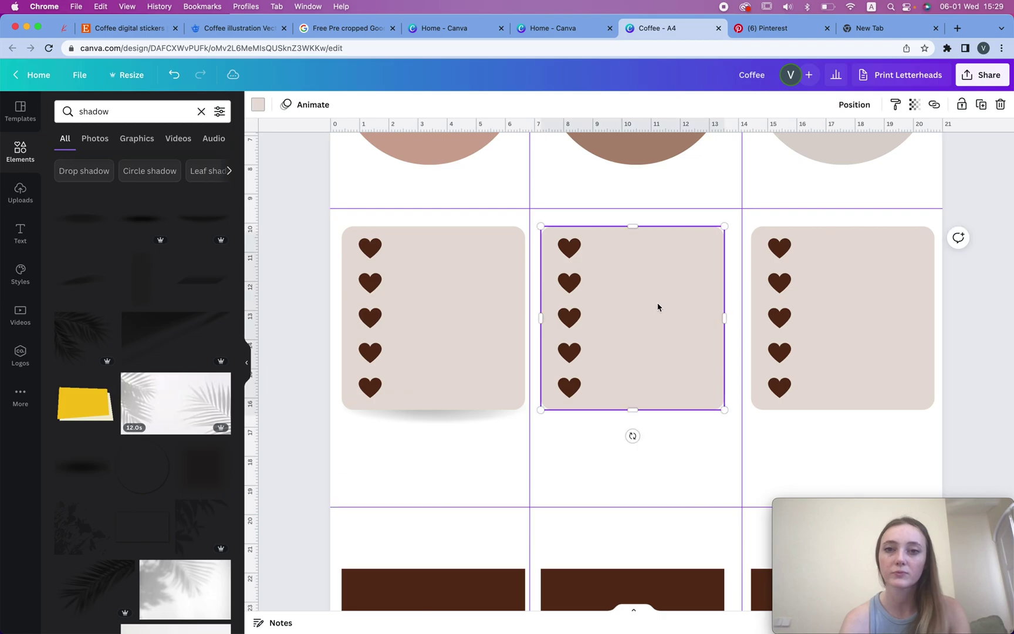
{"action": "left_click", "coordinate": [257, 104]}
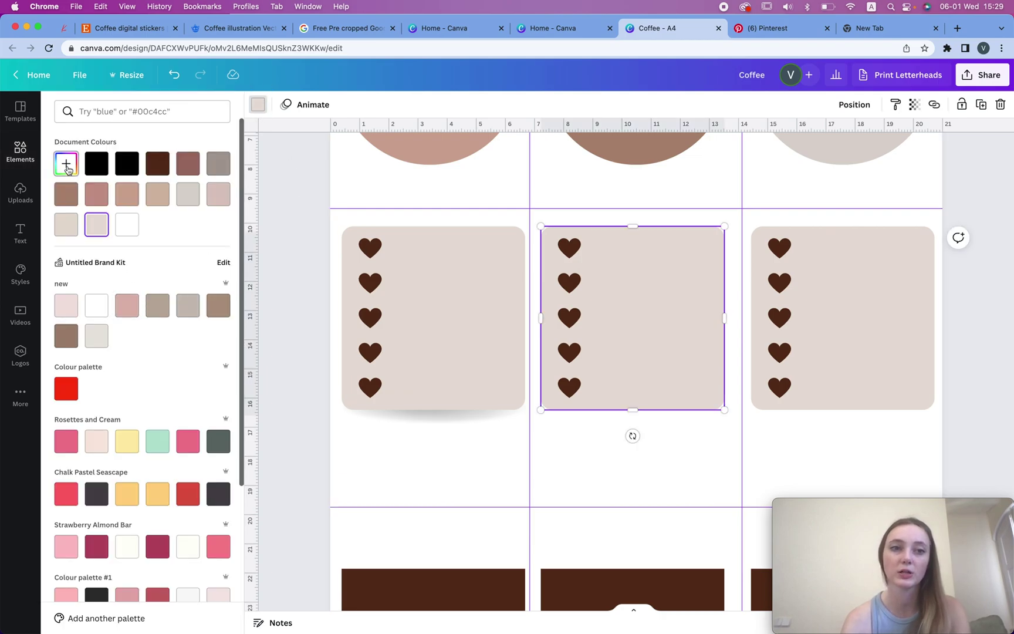
{"action": "left_click", "coordinate": [66, 164]}
{"action": "left_click", "coordinate": [204, 279]}
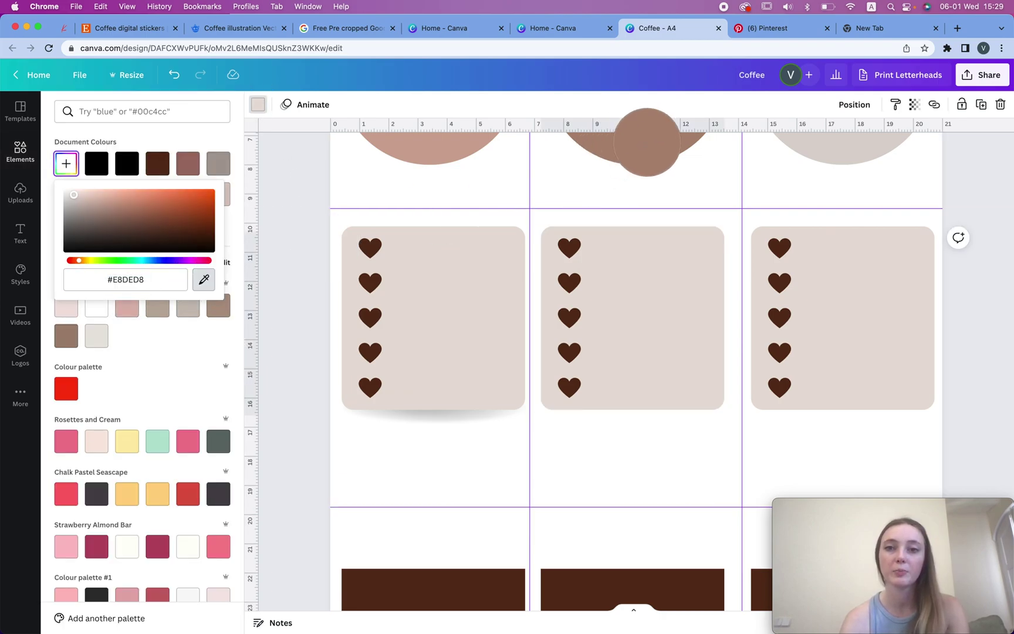
{"action": "left_click", "coordinate": [646, 142]}
Step: Recolour the third rounded square with the pink #CFA896 sampled from the first circle
{"action": "left_click", "coordinate": [832, 262]}
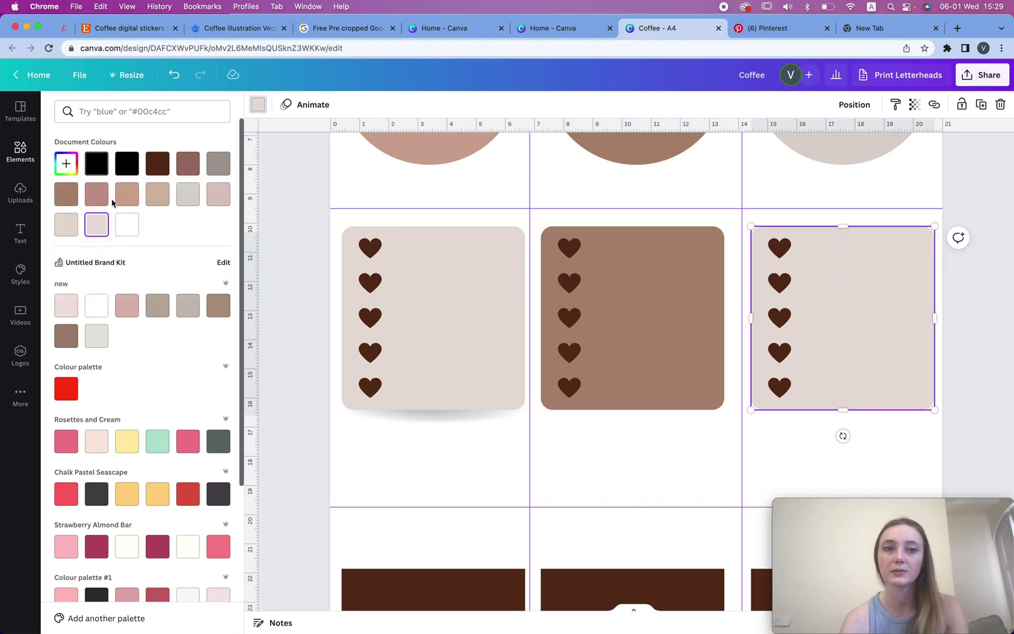
{"action": "scroll", "coordinate": [409, 227], "scroll_direction": "up", "scroll_amount": 3}
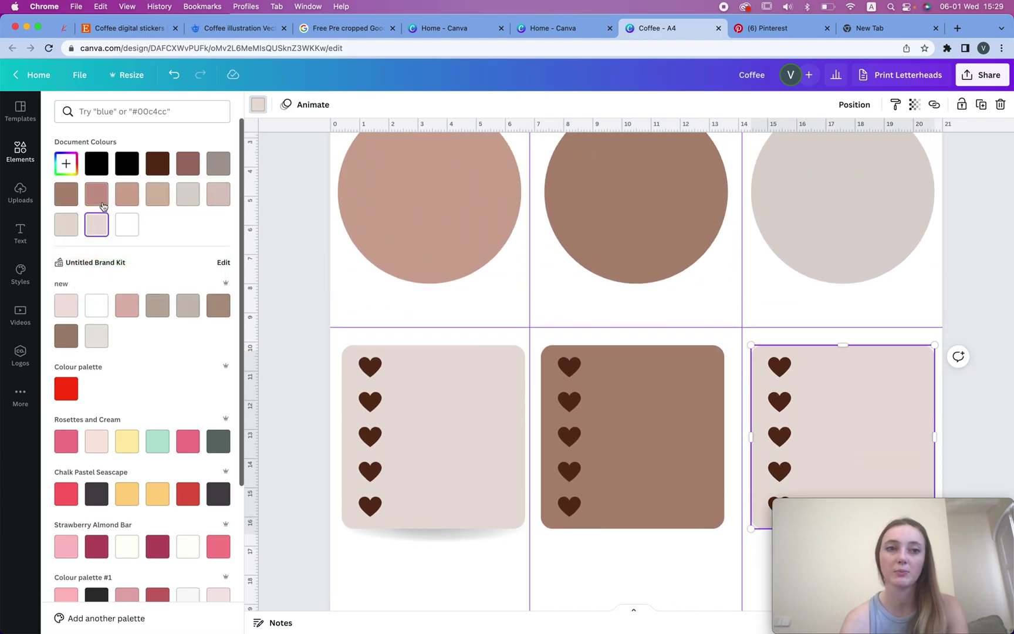
{"action": "left_click", "coordinate": [69, 166]}
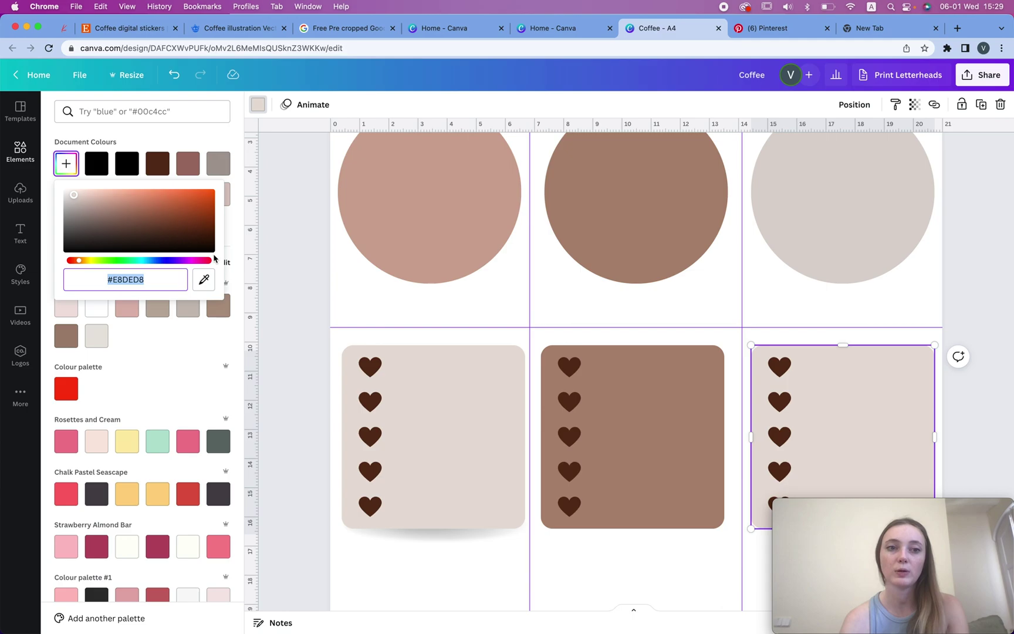
{"action": "left_click", "coordinate": [204, 280]}
{"action": "left_click", "coordinate": [463, 212]}
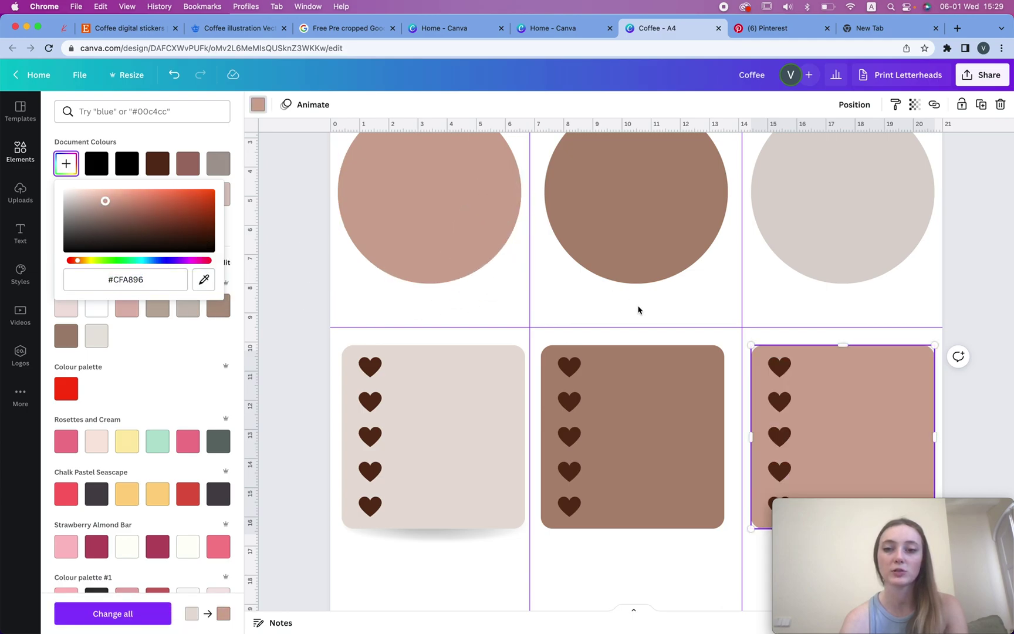
Step: Move the three heart checklists together with the shadow down to centre them vertically in the middle row
{"action": "scroll", "coordinate": [639, 309], "scroll_direction": "down", "scroll_amount": 3}
{"action": "left_click_drag", "start_coordinate": [867, 355], "coordinate": [426, 401]}
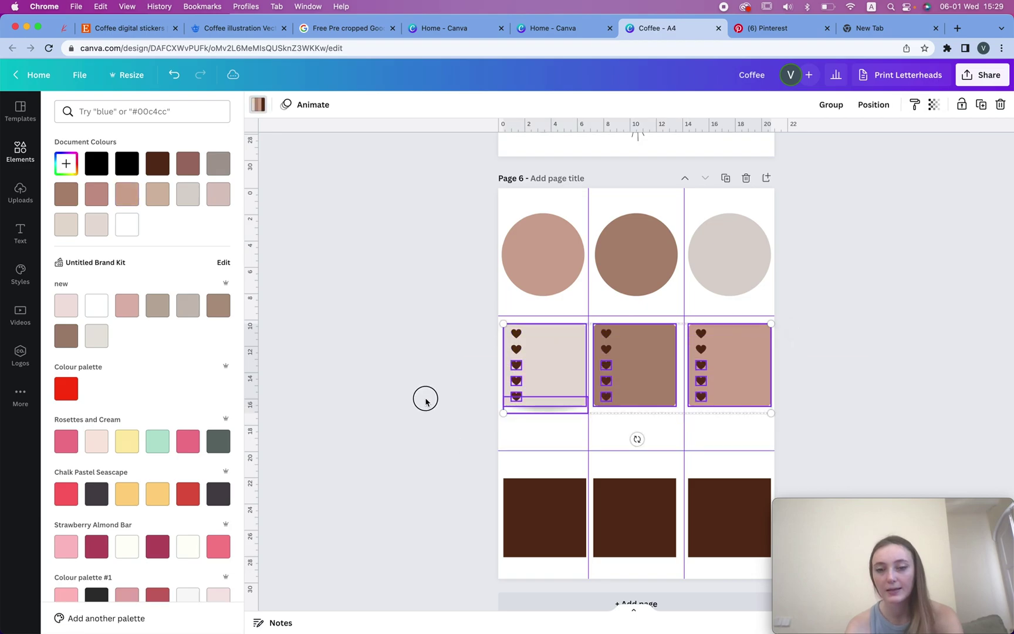
{"action": "left_click", "coordinate": [442, 330]}
{"action": "left_click_drag", "start_coordinate": [441, 322], "coordinate": [874, 440]}
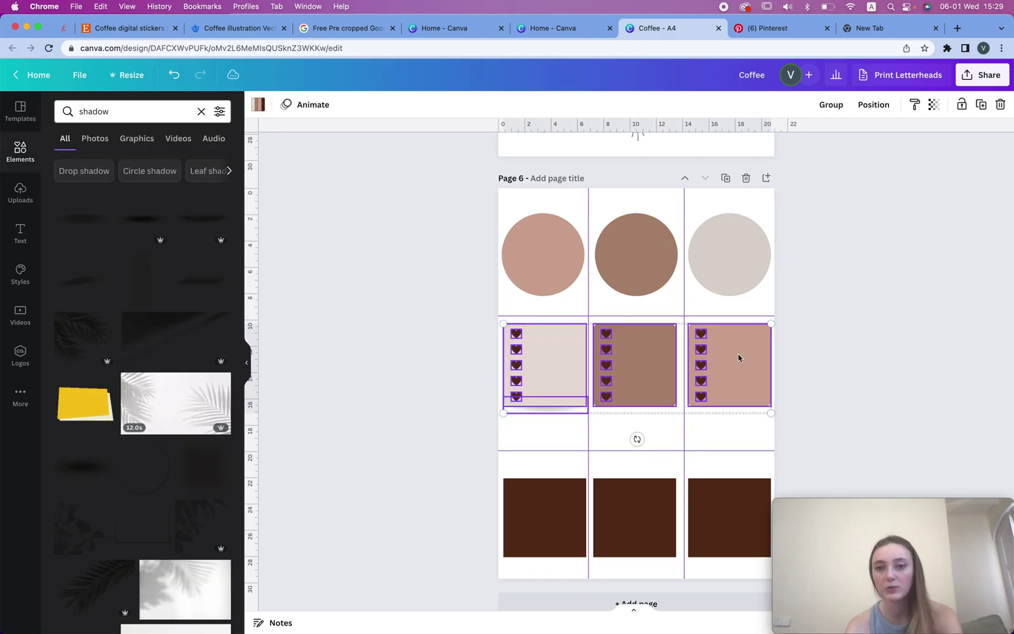
{"action": "left_click_drag", "start_coordinate": [738, 367], "coordinate": [737, 369]}
{"action": "key", "text": "Escape"}
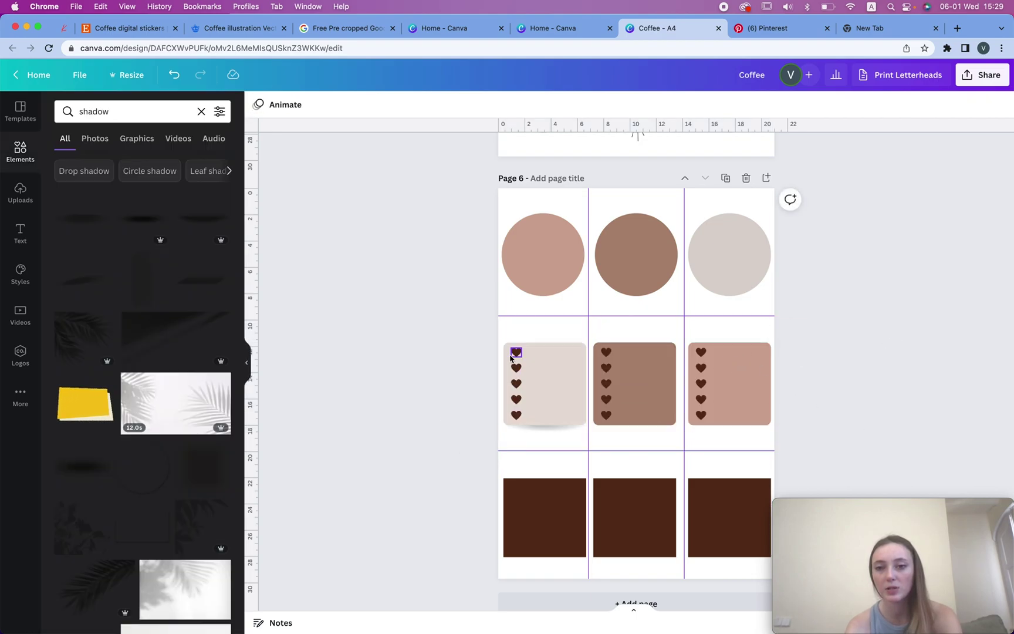
Step: Recolour the five hearts on the brown checklist with the pale beige #E8DED8 sampled from the first checklist
{"action": "left_click", "coordinate": [606, 352]}
{"action": "left_click", "coordinate": [606, 368], "text": "shift"}
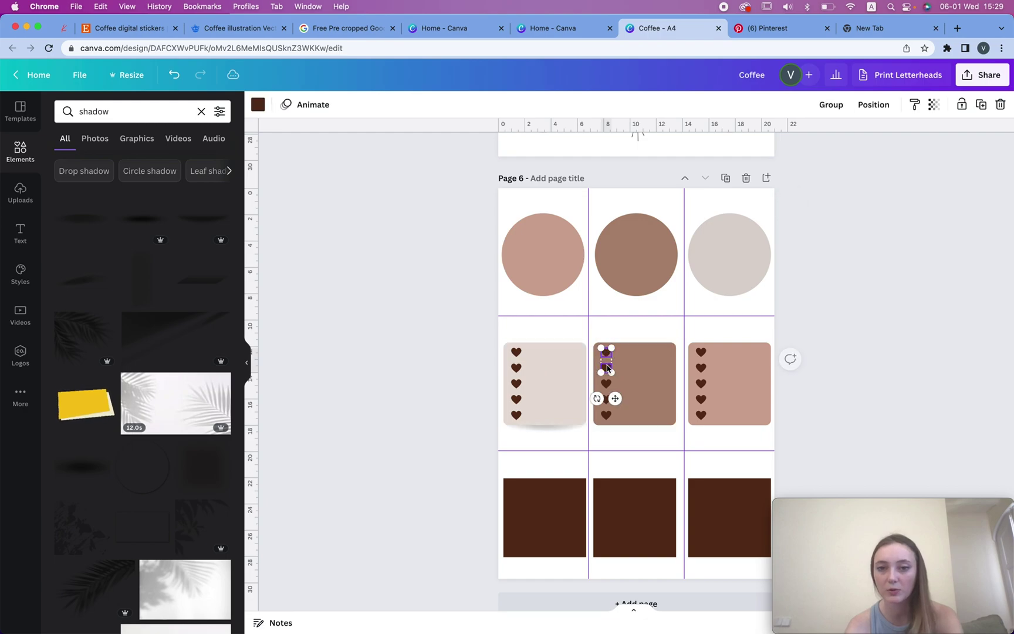
{"action": "left_click", "coordinate": [606, 400], "text": "shift"}
{"action": "left_click", "coordinate": [607, 415], "text": "shift"}
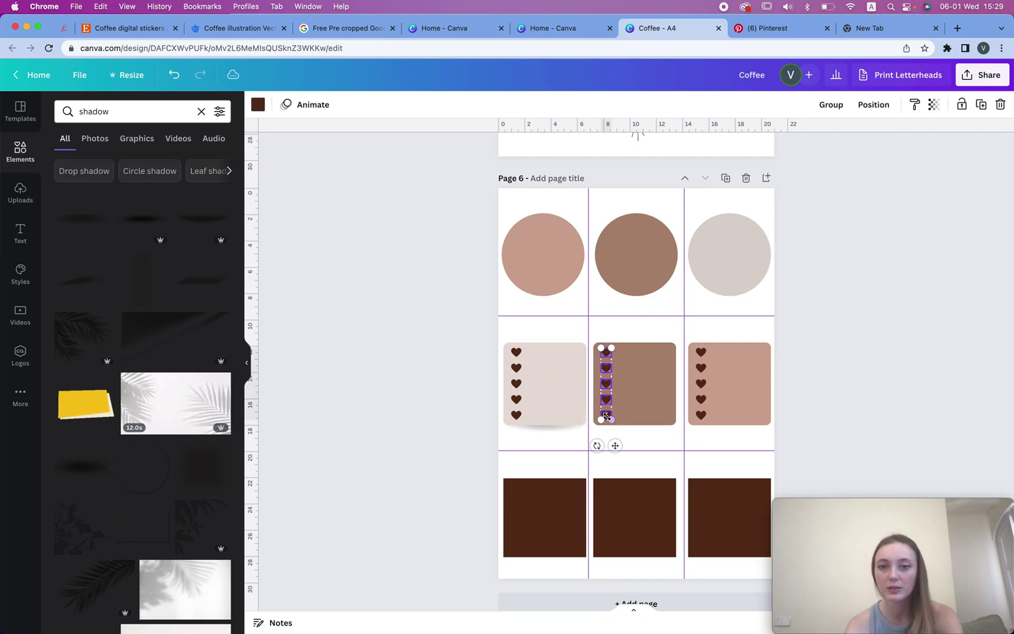
{"action": "left_click", "coordinate": [257, 105]}
{"action": "left_click", "coordinate": [66, 164]}
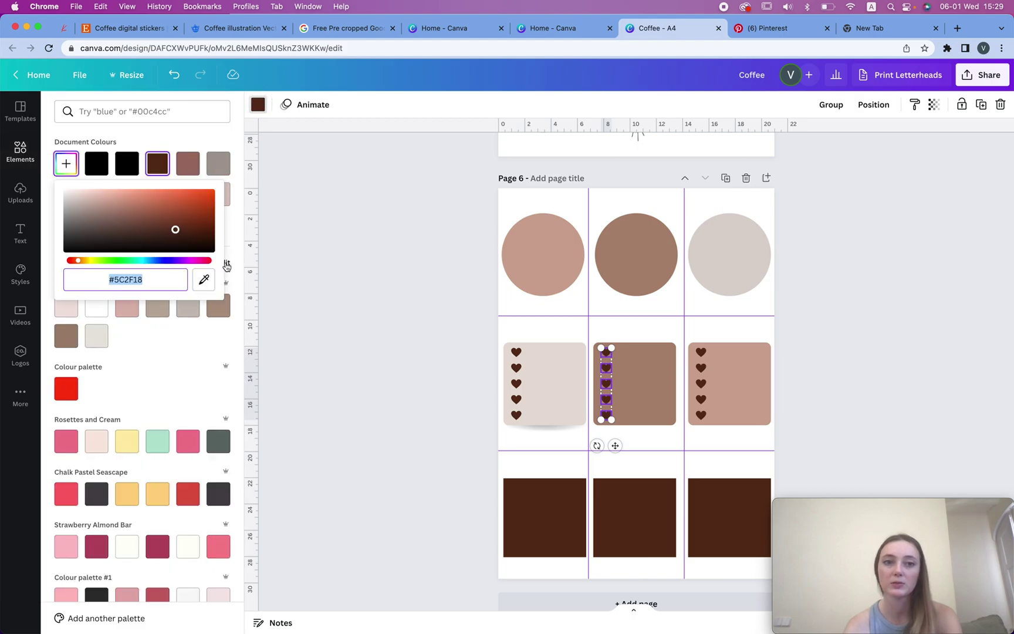
{"action": "left_click", "coordinate": [203, 280]}
{"action": "left_click", "coordinate": [556, 384]}
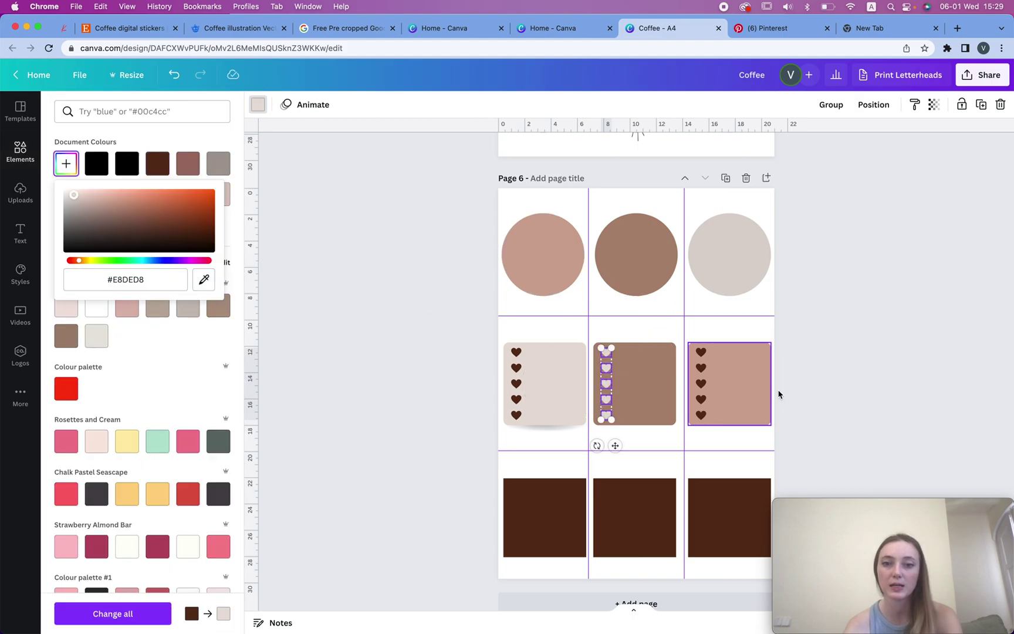
{"action": "left_click", "coordinate": [857, 357]}
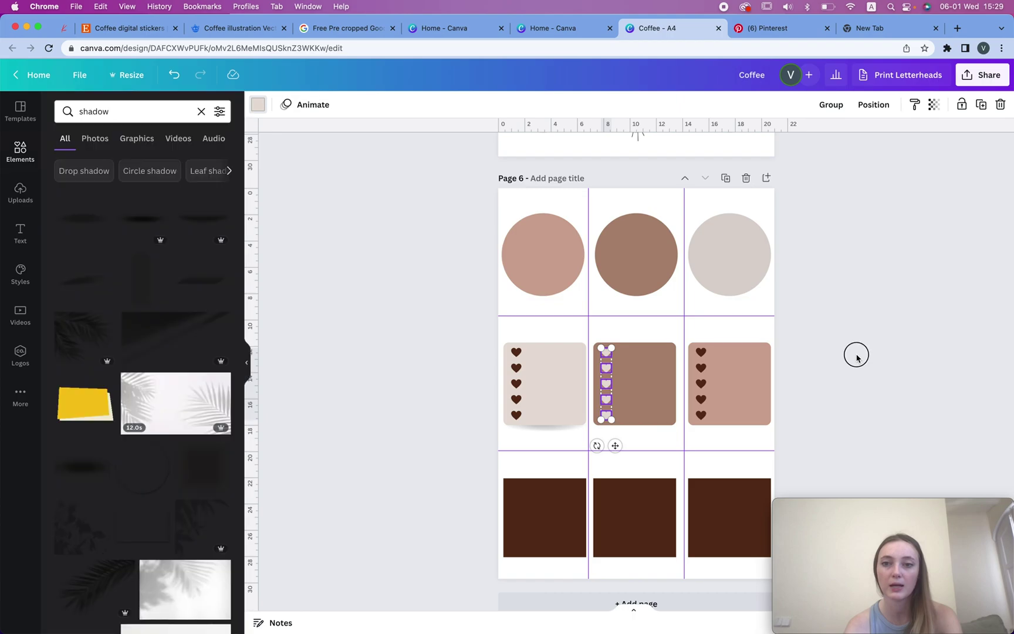
Step: Recolour the five hearts on the pink checklist with the medium brown from the document colours
{"action": "left_click", "coordinate": [702, 352]}
{"action": "left_click", "coordinate": [703, 370], "text": "shift"}
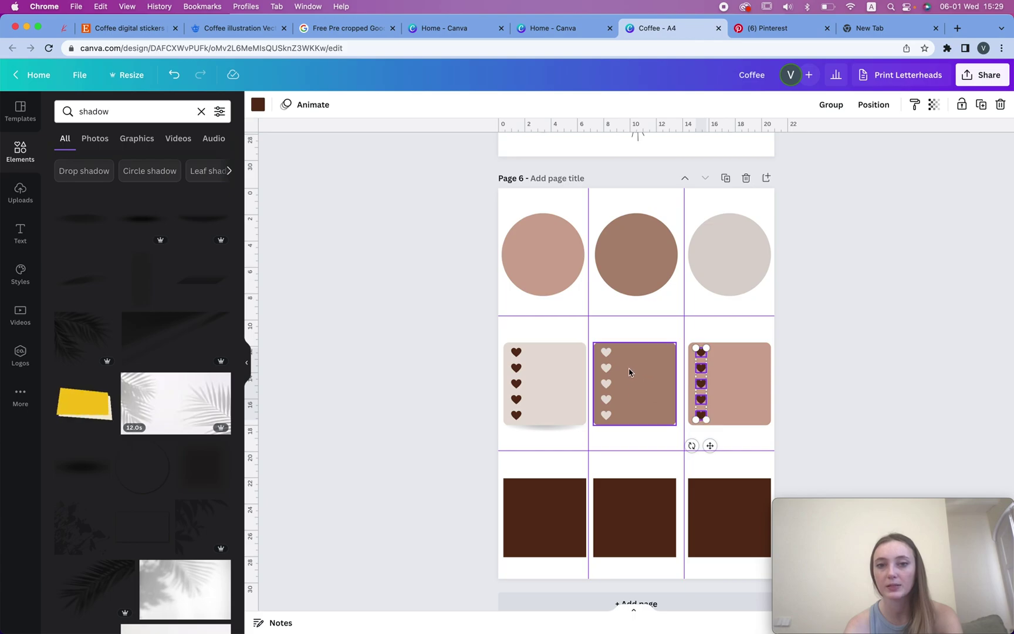
{"action": "left_click", "coordinate": [258, 105]}
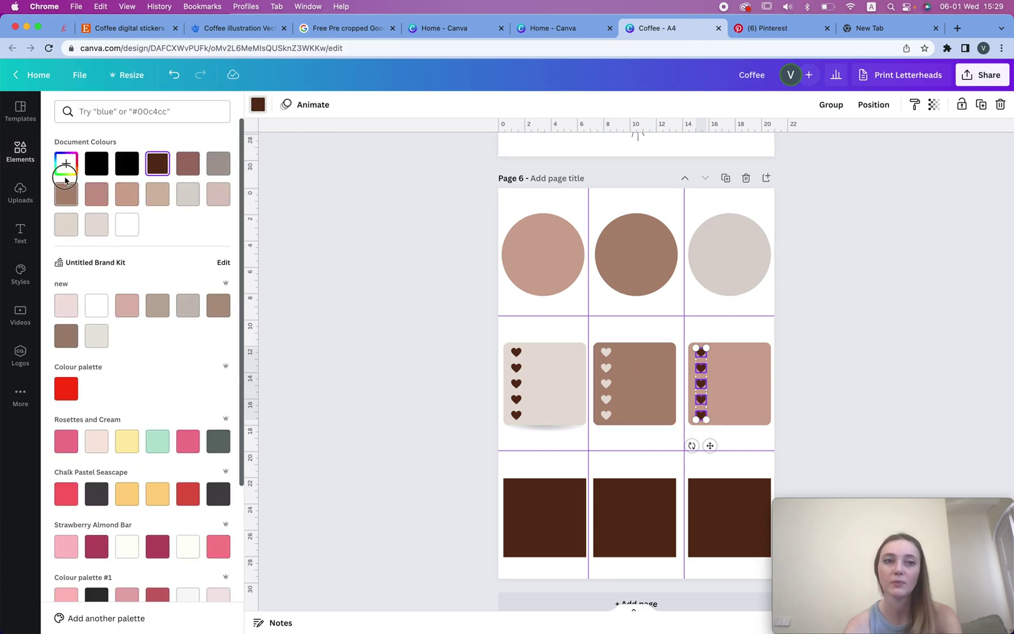
{"action": "left_click", "coordinate": [65, 196]}
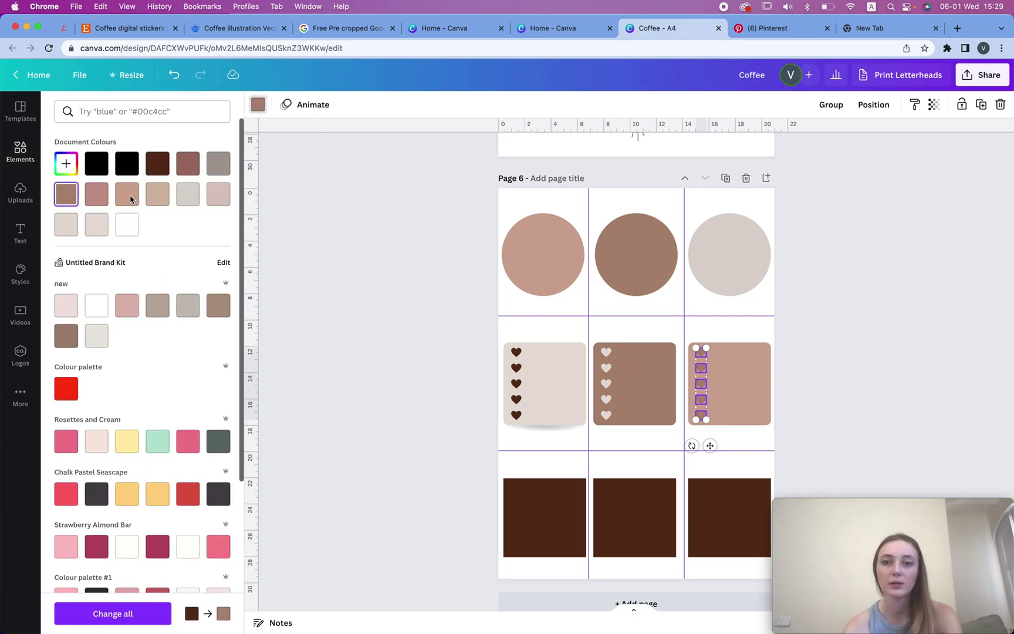
{"action": "left_click", "coordinate": [977, 249]}
Step: Recolour the three dark squares in the bottom row, from first to third, beige, dusty pink and grey
{"action": "scroll", "coordinate": [978, 248], "scroll_direction": "down", "scroll_amount": 1}
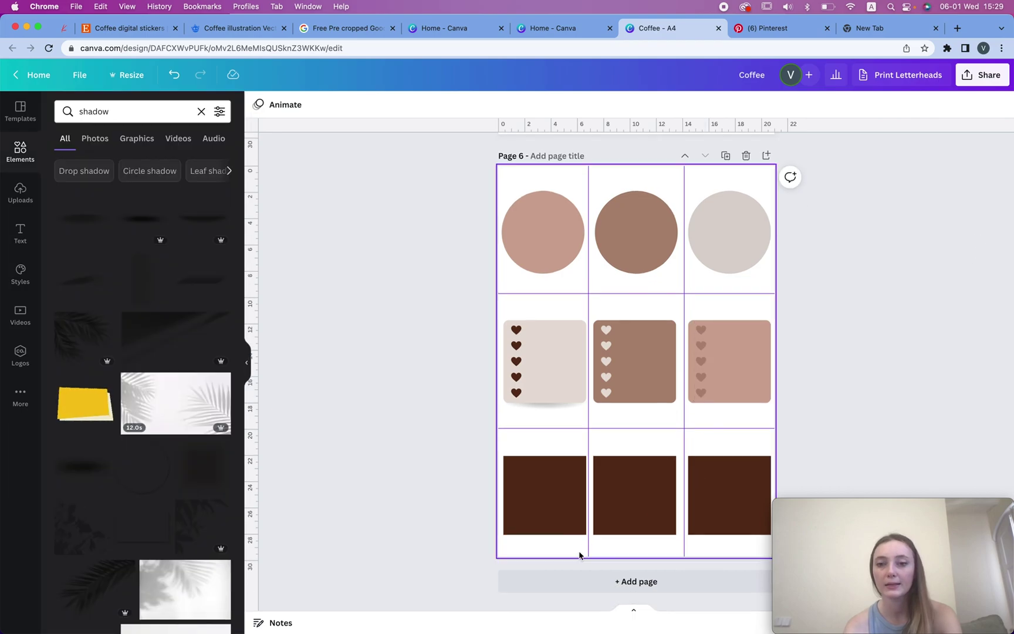
{"action": "left_click", "coordinate": [541, 488]}
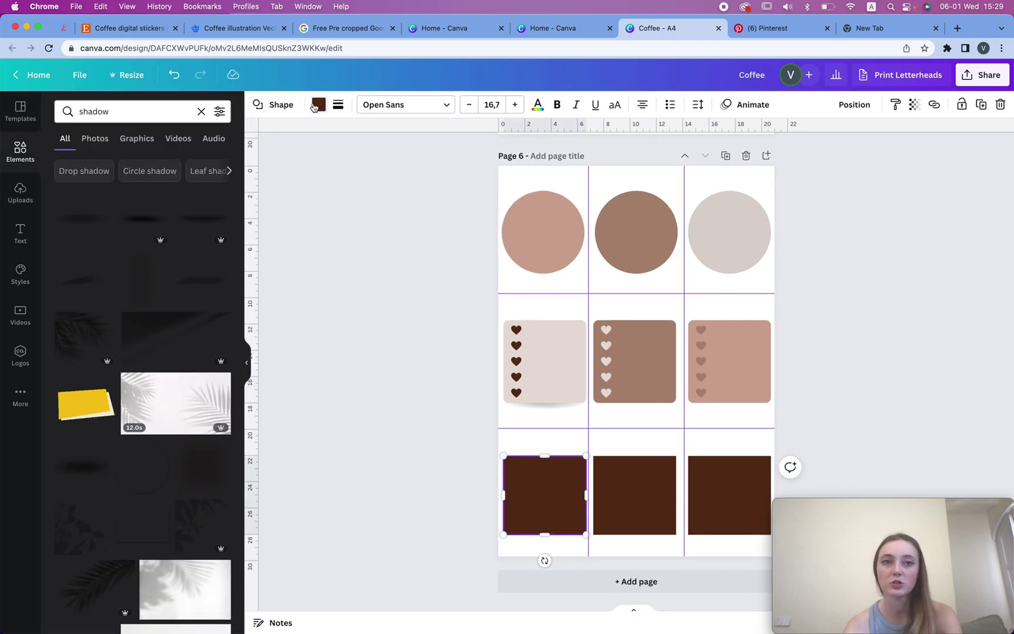
{"action": "left_click", "coordinate": [317, 105]}
{"action": "left_click", "coordinate": [97, 225]}
{"action": "left_click", "coordinate": [636, 480]}
{"action": "left_click", "coordinate": [116, 204]}
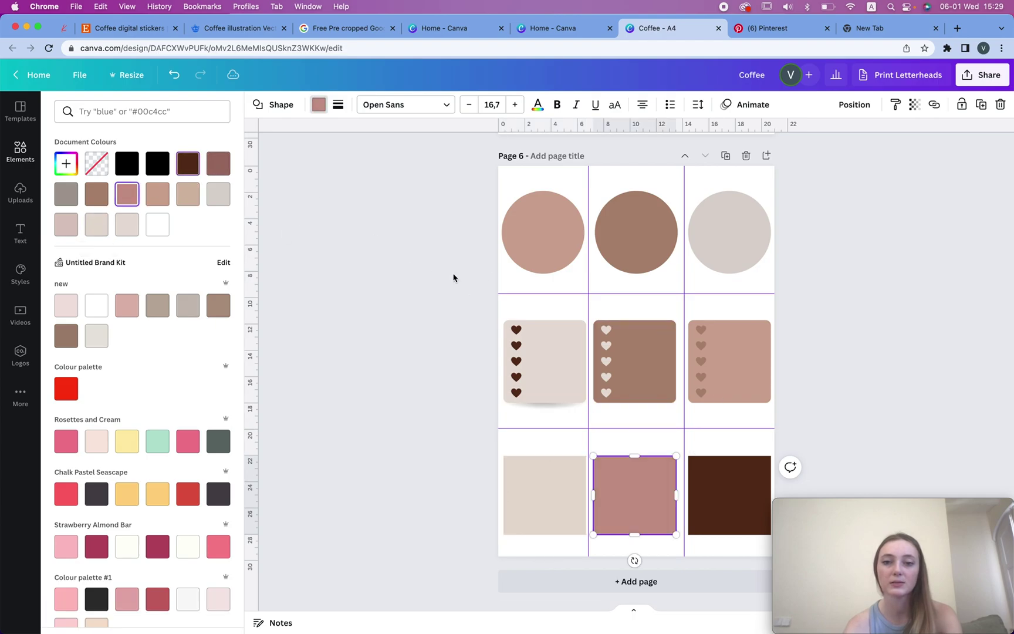
{"action": "left_click", "coordinate": [730, 495]}
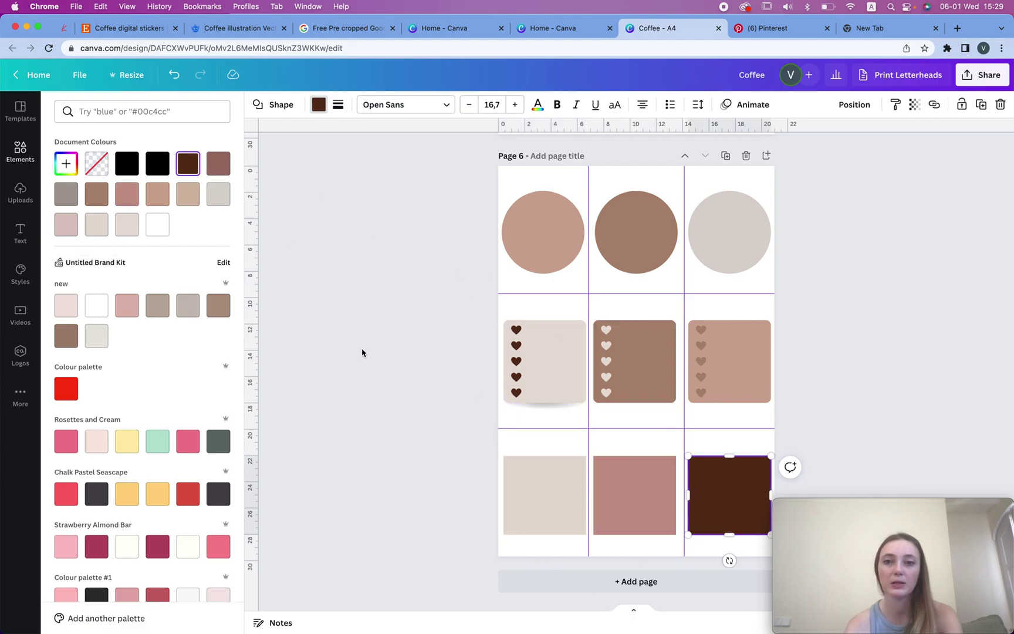
{"action": "left_click", "coordinate": [61, 195]}
{"action": "left_click", "coordinate": [355, 238]}
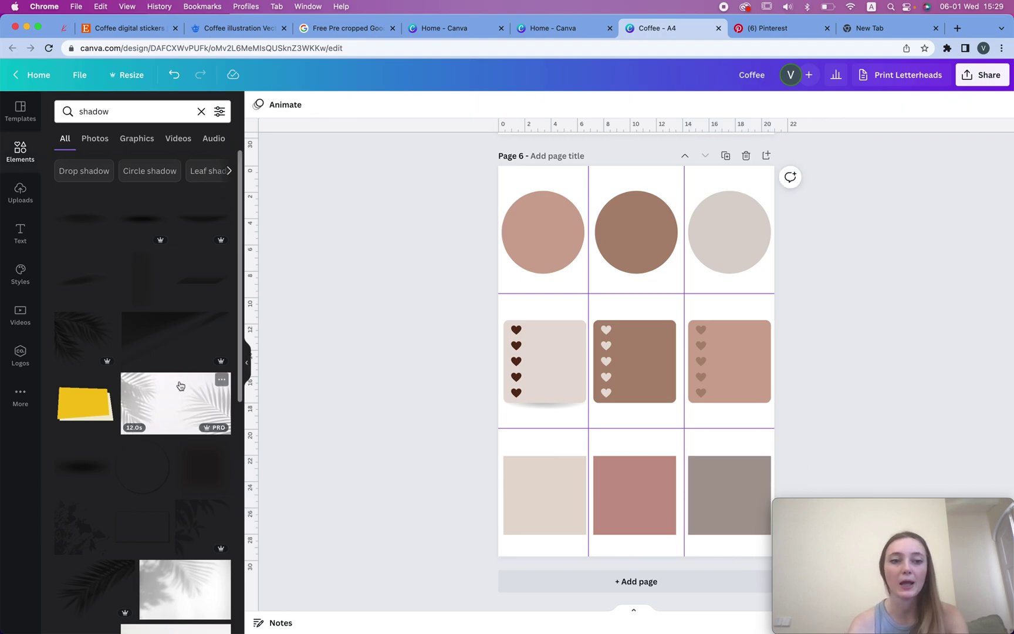
Step: Add the diagonal light-ray shadow and scale it to the width of the beige square, aligned to its top edge
{"action": "left_click", "coordinate": [170, 337]}
{"action": "left_click_drag", "start_coordinate": [648, 347], "coordinate": [624, 480]}
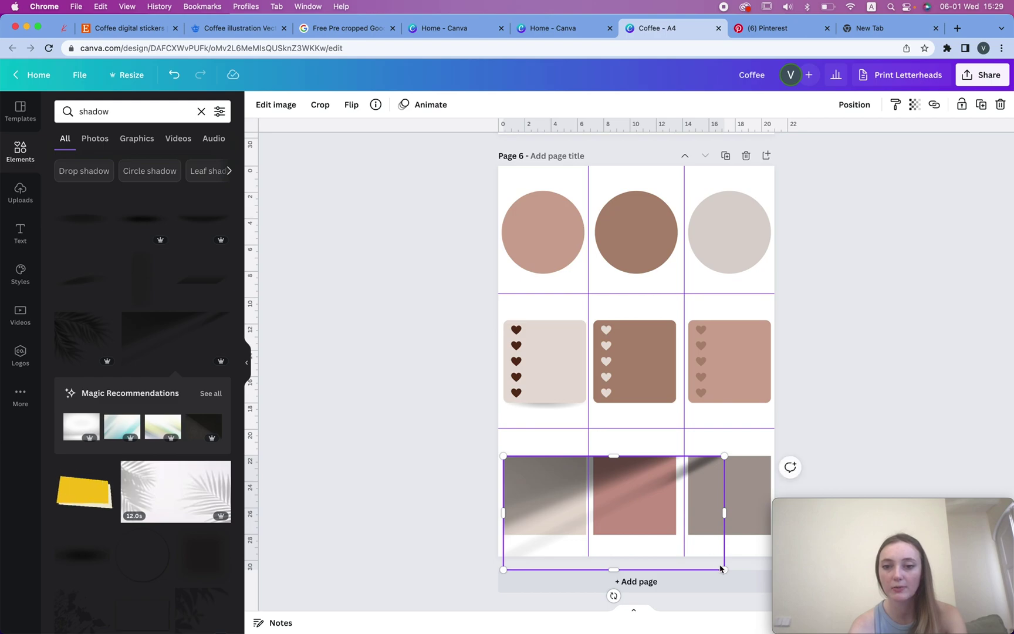
{"action": "left_click_drag", "start_coordinate": [719, 569], "coordinate": [566, 528]}
Step: Set the transparency of the diagonal shadow on the beige square to 30
{"action": "scroll", "coordinate": [587, 522], "scroll_direction": "up", "scroll_amount": 5}
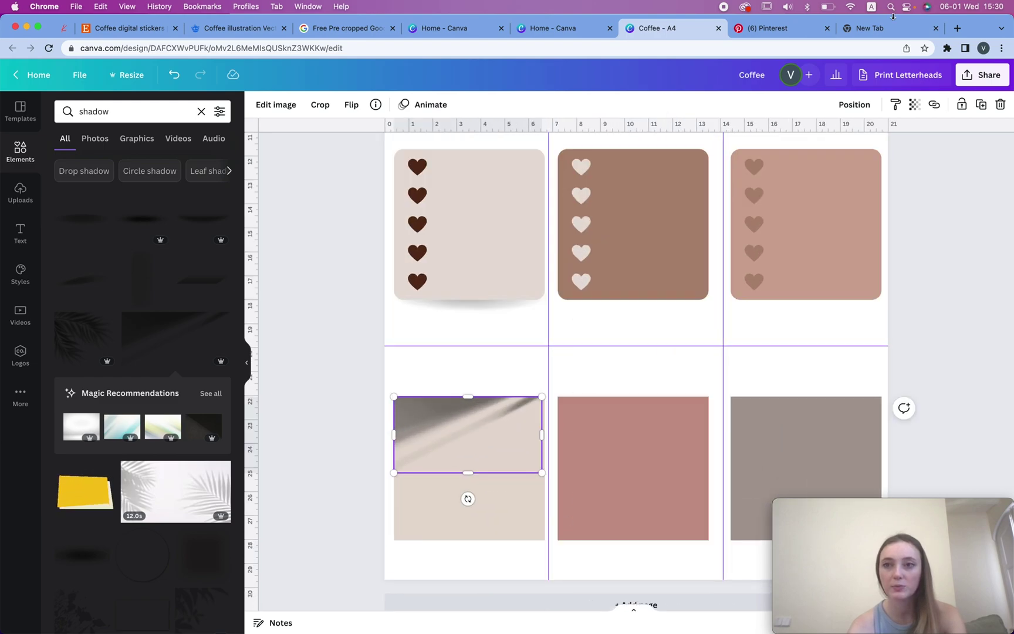
{"action": "left_click", "coordinate": [913, 107]}
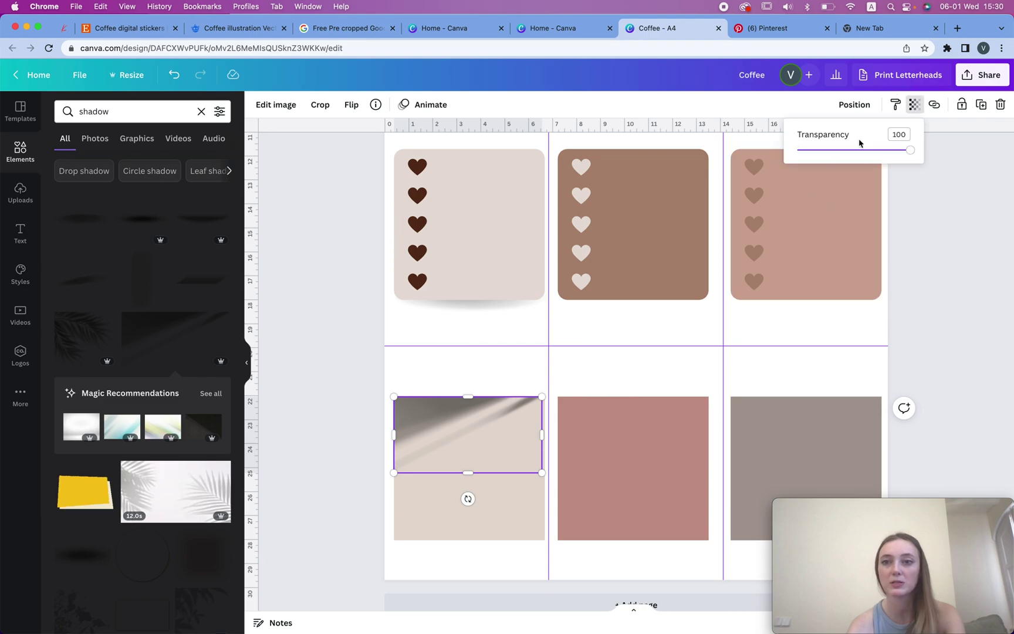
{"action": "left_click", "coordinate": [843, 151]}
{"action": "left_click_drag", "start_coordinate": [832, 149], "coordinate": [831, 150]}
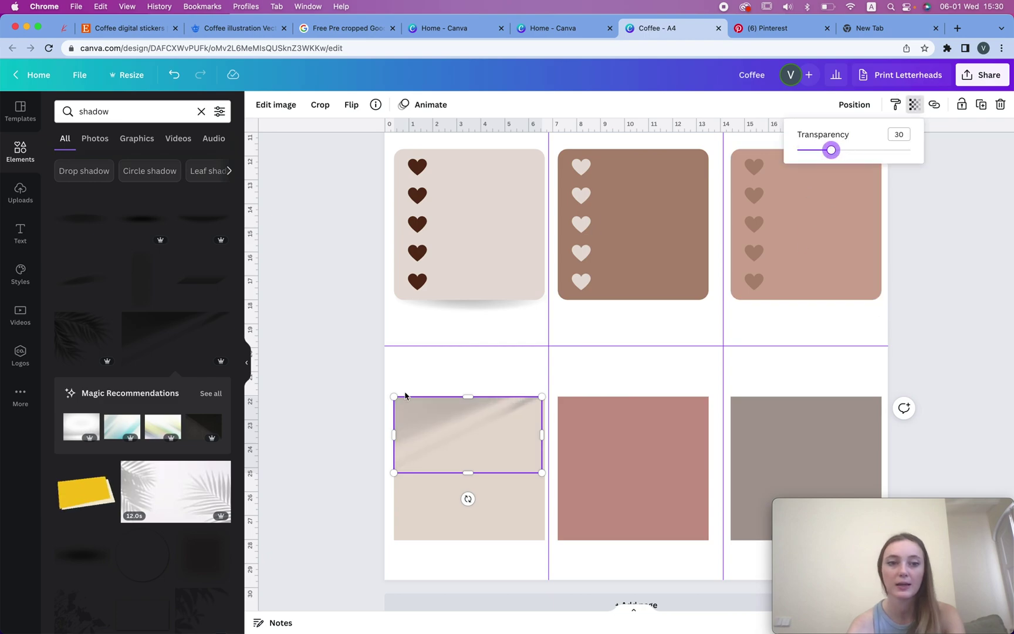
Step: Place the palm-leaf shadow on the dusty pink square, scaled nearly to its width, and set its transparency to 20
{"action": "left_click", "coordinate": [571, 374]}
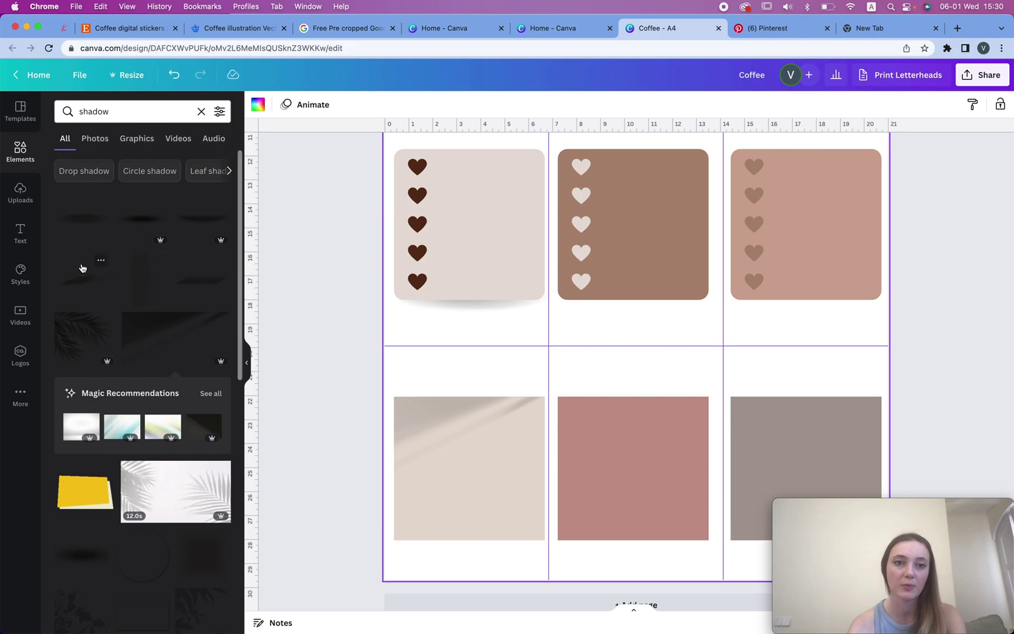
{"action": "left_click", "coordinate": [81, 345]}
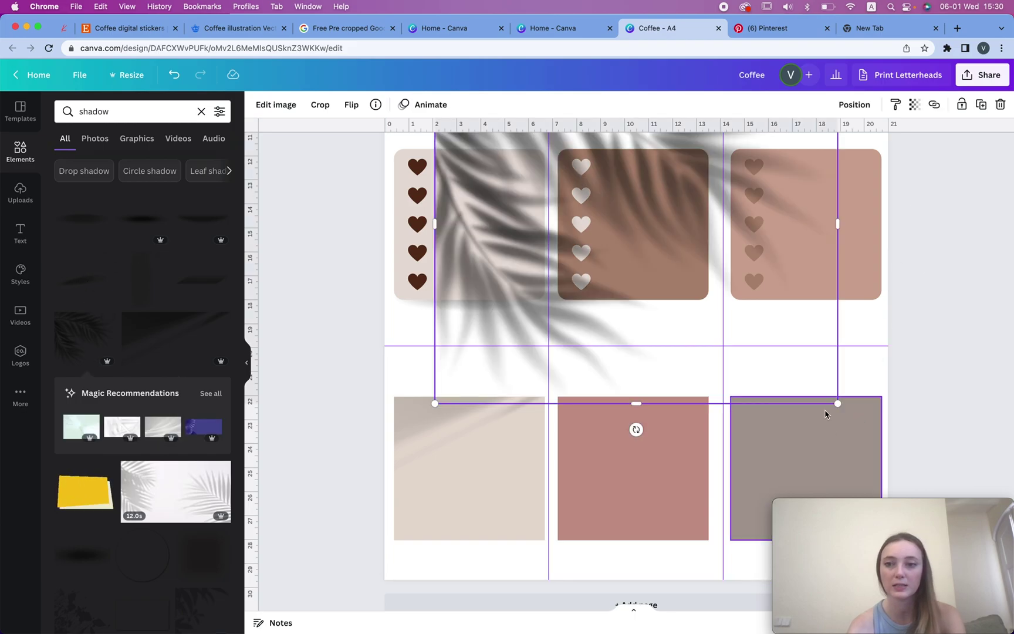
{"action": "left_click_drag", "start_coordinate": [836, 402], "coordinate": [767, 340]}
{"action": "left_click_drag", "start_coordinate": [670, 325], "coordinate": [637, 290]}
{"action": "left_click_drag", "start_coordinate": [646, 203], "coordinate": [620, 412]}
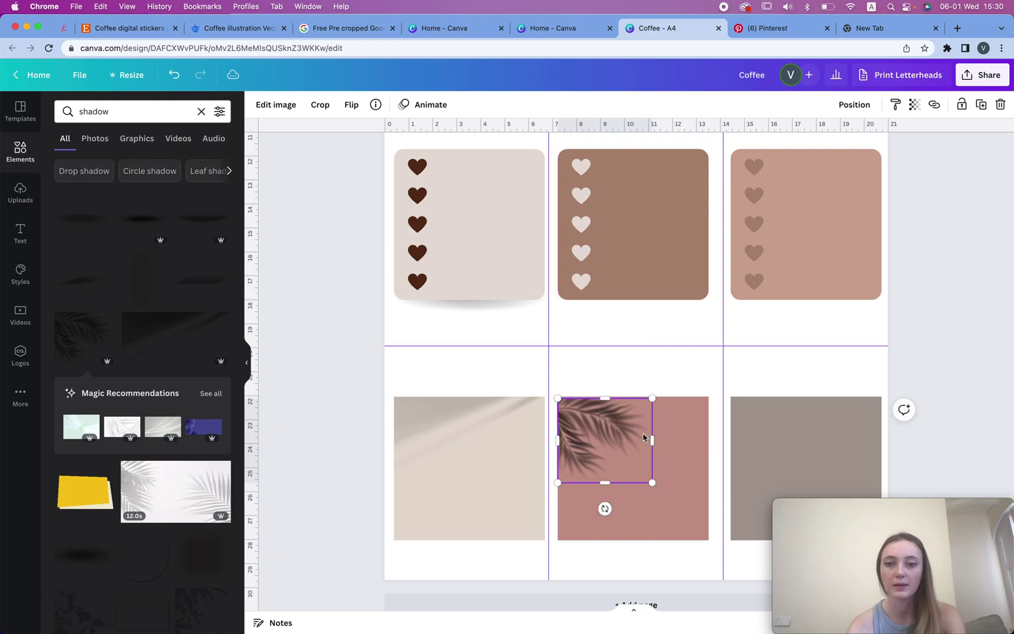
{"action": "left_click_drag", "start_coordinate": [671, 497], "coordinate": [701, 526]}
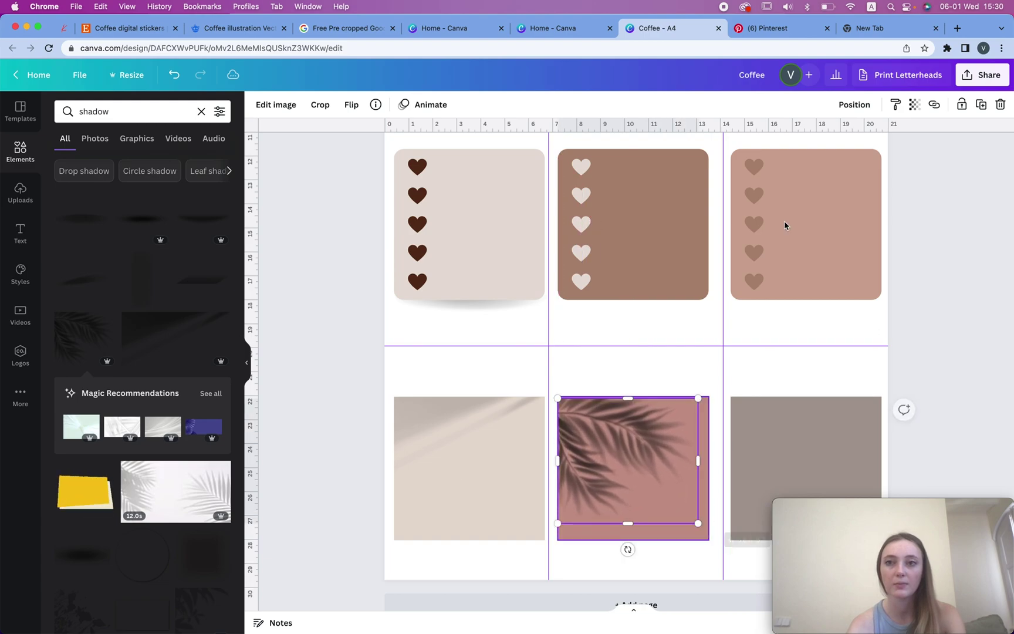
{"action": "left_click", "coordinate": [914, 109]}
{"action": "left_click", "coordinate": [851, 150]}
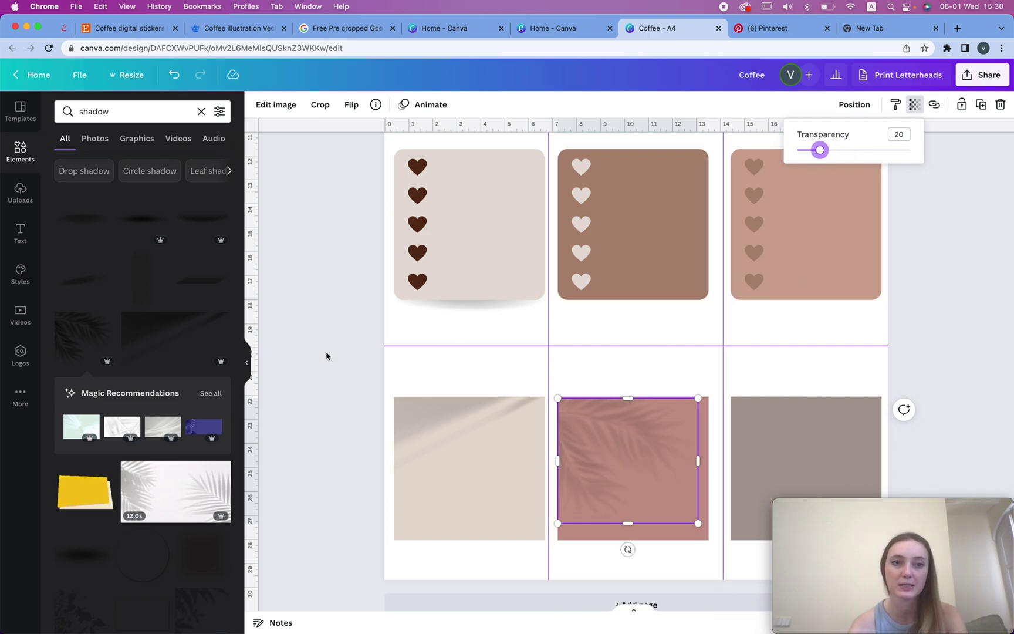
Step: Cover the grey square with the white leaf-shadow photo, resized to the square's edges, and set its transparency to 30
{"action": "scroll", "coordinate": [627, 414], "scroll_direction": "down", "scroll_amount": 1}
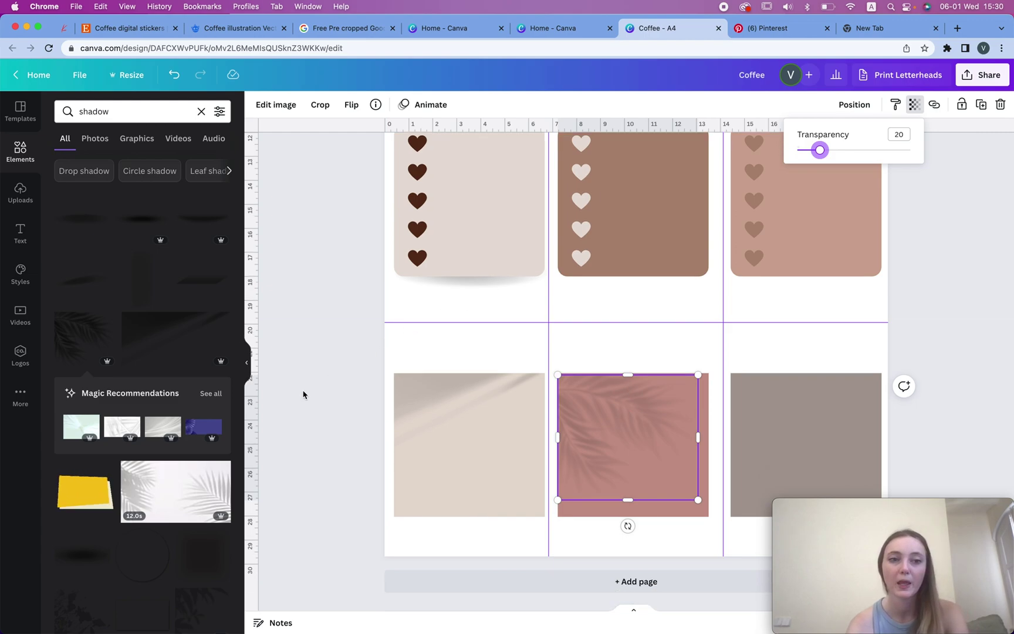
{"action": "scroll", "coordinate": [157, 626], "scroll_direction": "down", "scroll_amount": 10}
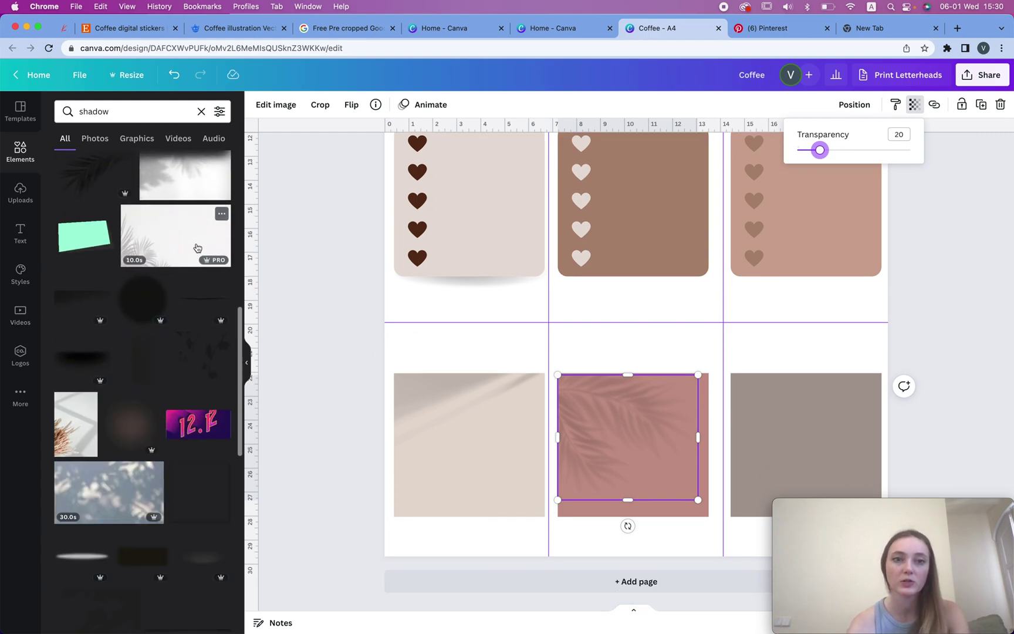
{"action": "left_click", "coordinate": [197, 247]}
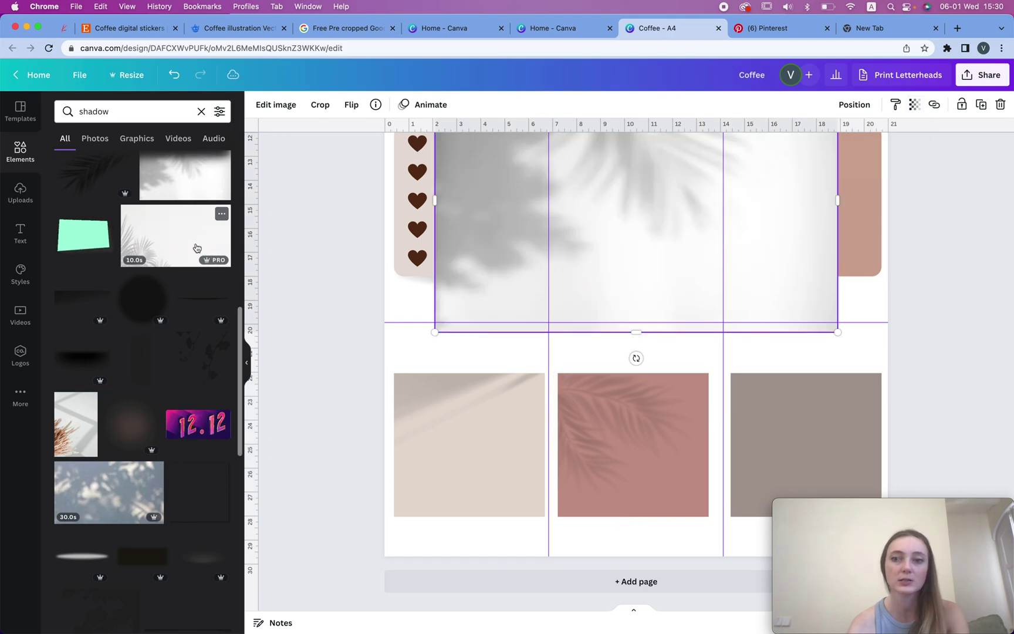
{"action": "left_click_drag", "start_coordinate": [748, 225], "coordinate": [995, 567]}
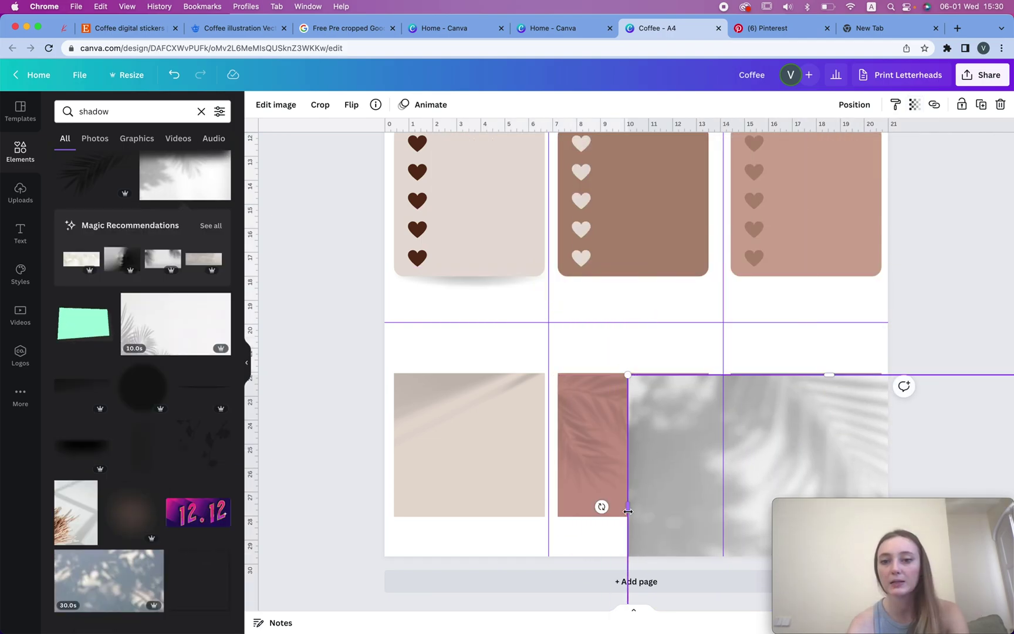
{"action": "left_click_drag", "start_coordinate": [632, 376], "coordinate": [795, 389]}
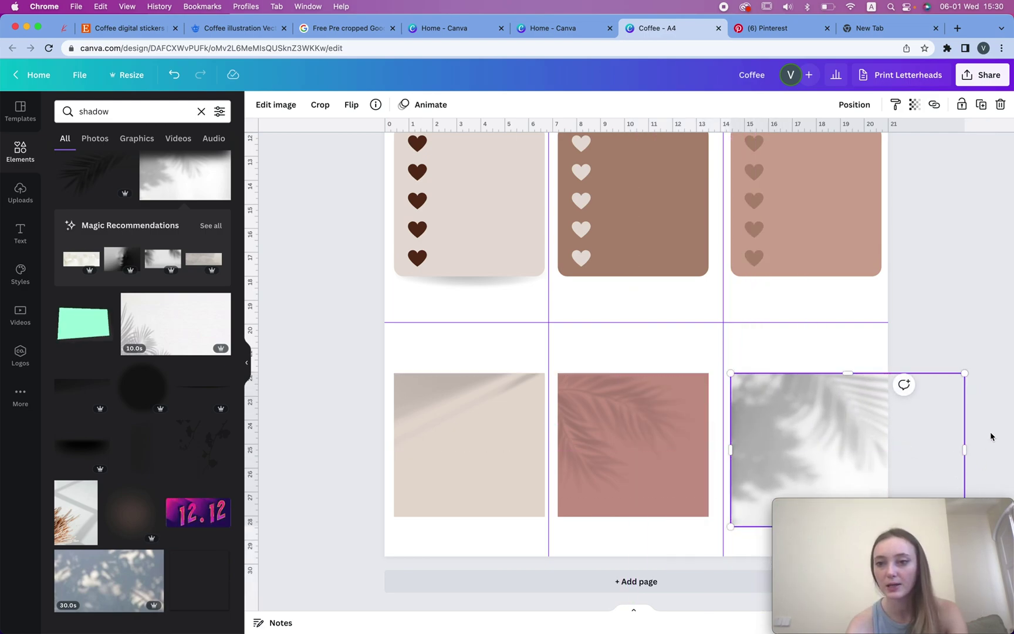
{"action": "left_click_drag", "start_coordinate": [965, 373], "coordinate": [880, 431]}
{"action": "left_click_drag", "start_coordinate": [819, 462], "coordinate": [815, 399]}
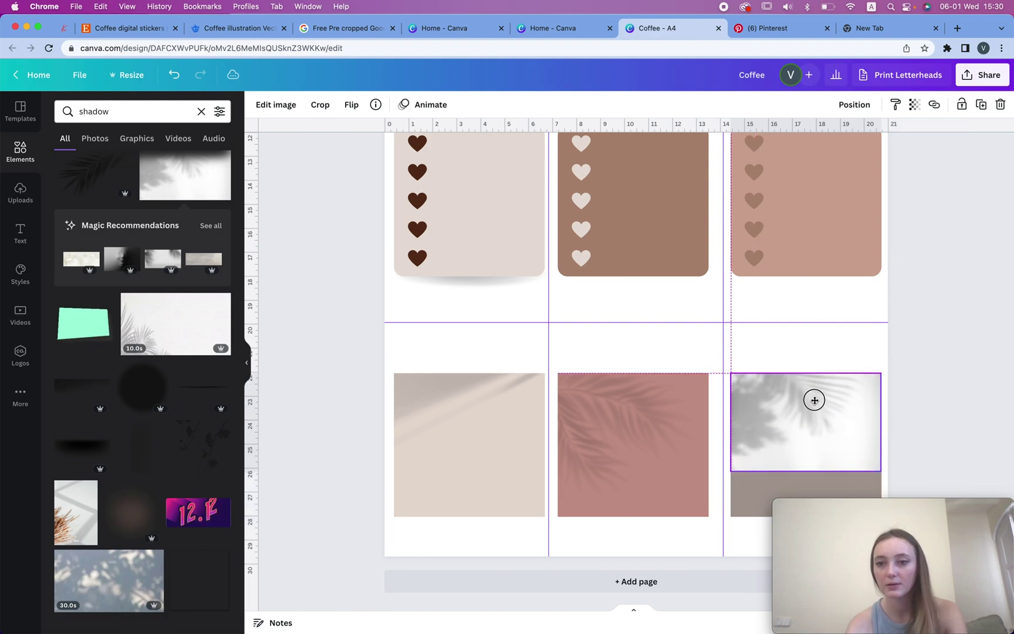
{"action": "left_click_drag", "start_coordinate": [806, 471], "coordinate": [804, 516]}
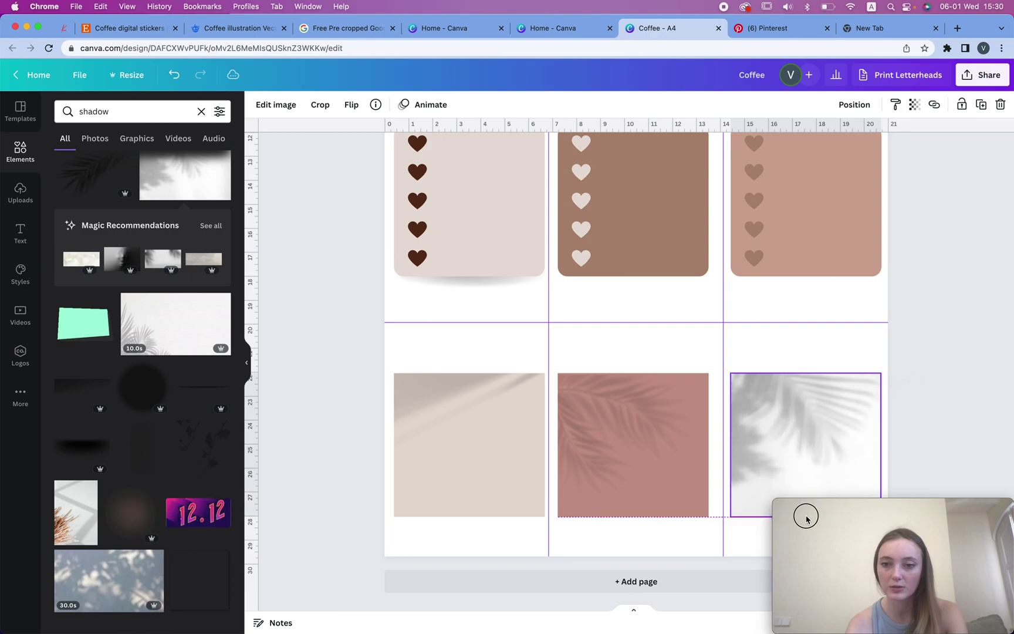
{"action": "left_click", "coordinate": [914, 104]}
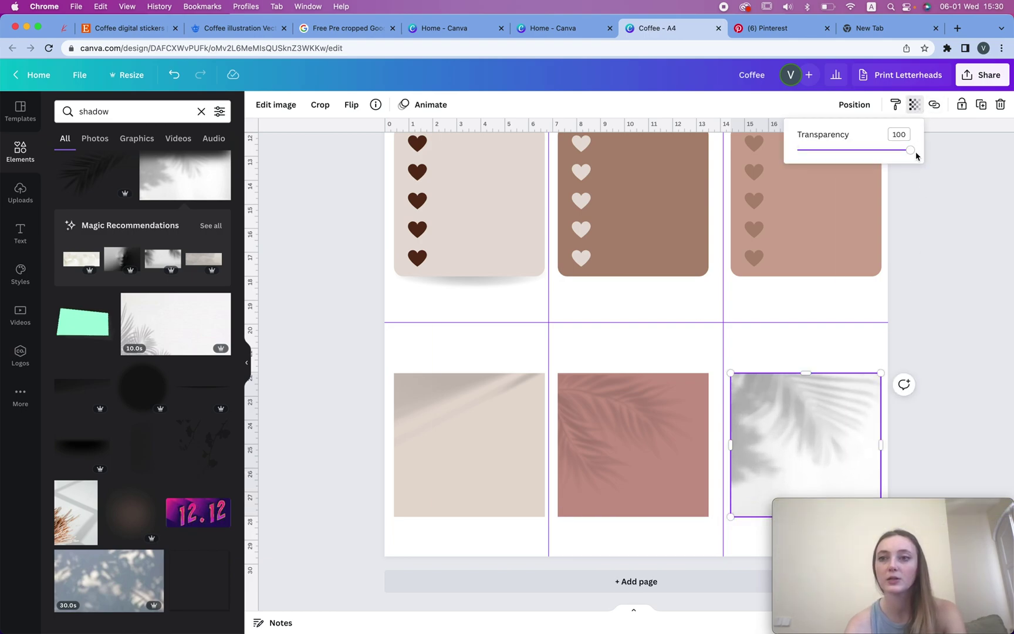
{"action": "left_click_drag", "start_coordinate": [909, 151], "coordinate": [832, 153]}
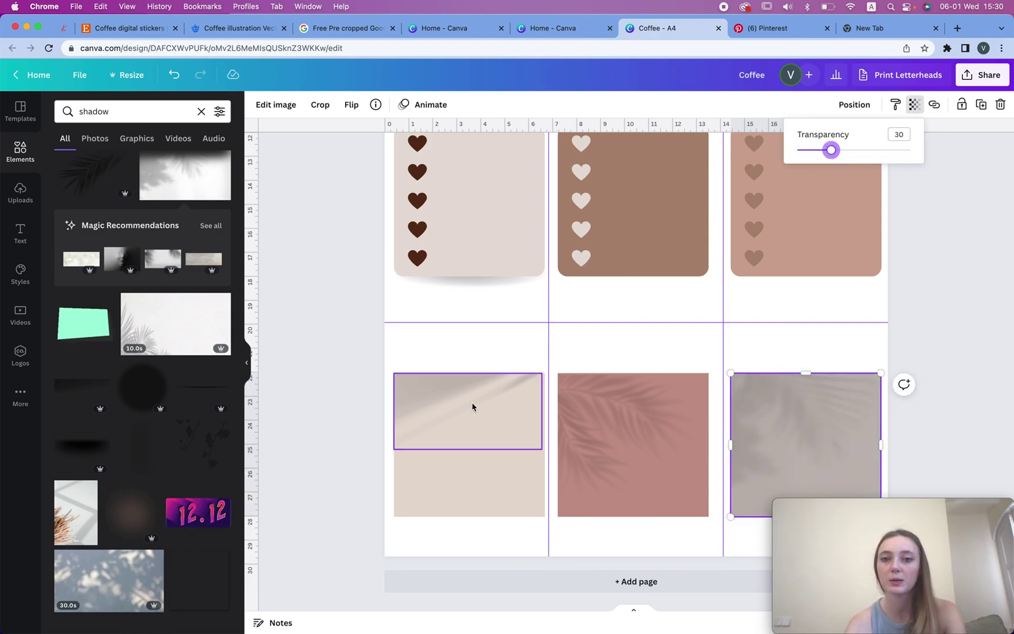
Step: Download all six pages as PNG files with a transparent background, and reopen the download settings
{"action": "scroll", "coordinate": [766, 420], "scroll_direction": "up", "scroll_amount": 5}
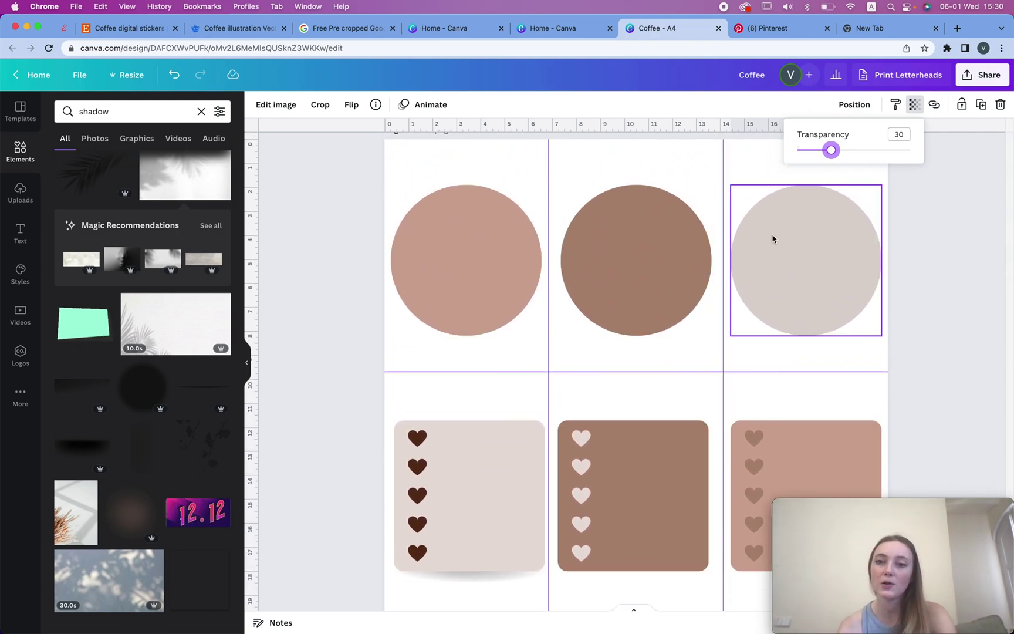
{"action": "scroll", "coordinate": [516, 293], "scroll_direction": "down", "scroll_amount": 5}
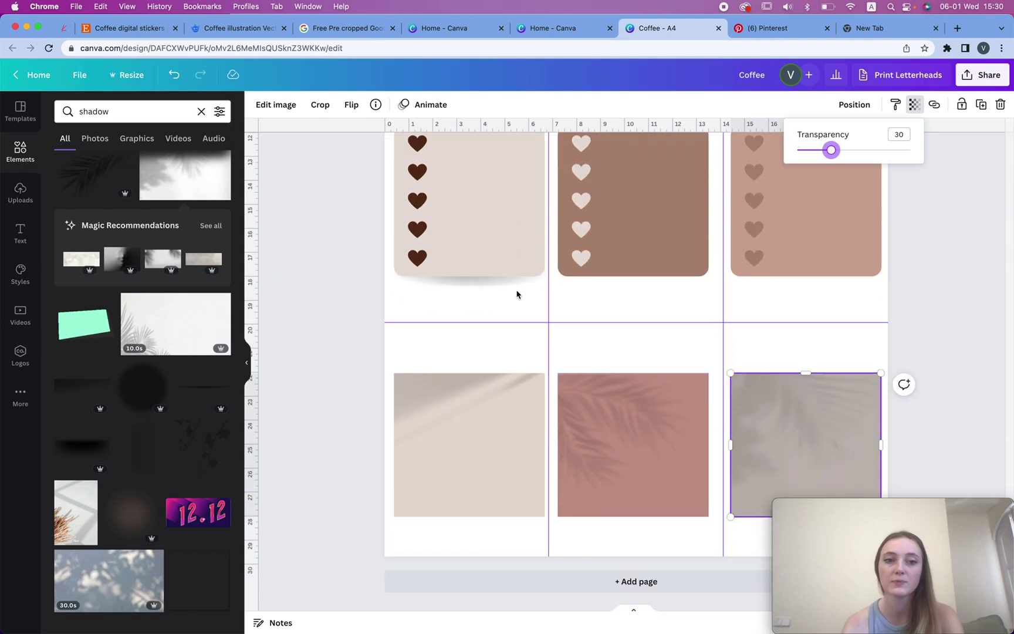
{"action": "scroll", "coordinate": [516, 292], "scroll_direction": "up", "scroll_amount": 5}
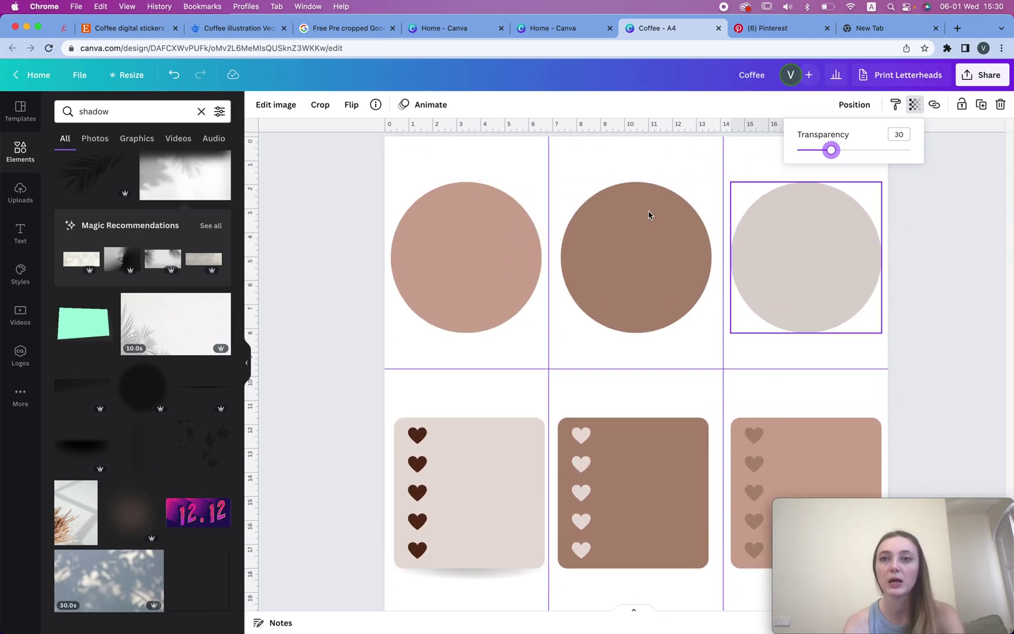
{"action": "scroll", "coordinate": [607, 226], "scroll_direction": "up", "scroll_amount": 15}
{"action": "scroll", "coordinate": [608, 227], "scroll_direction": "up", "scroll_amount": 2}
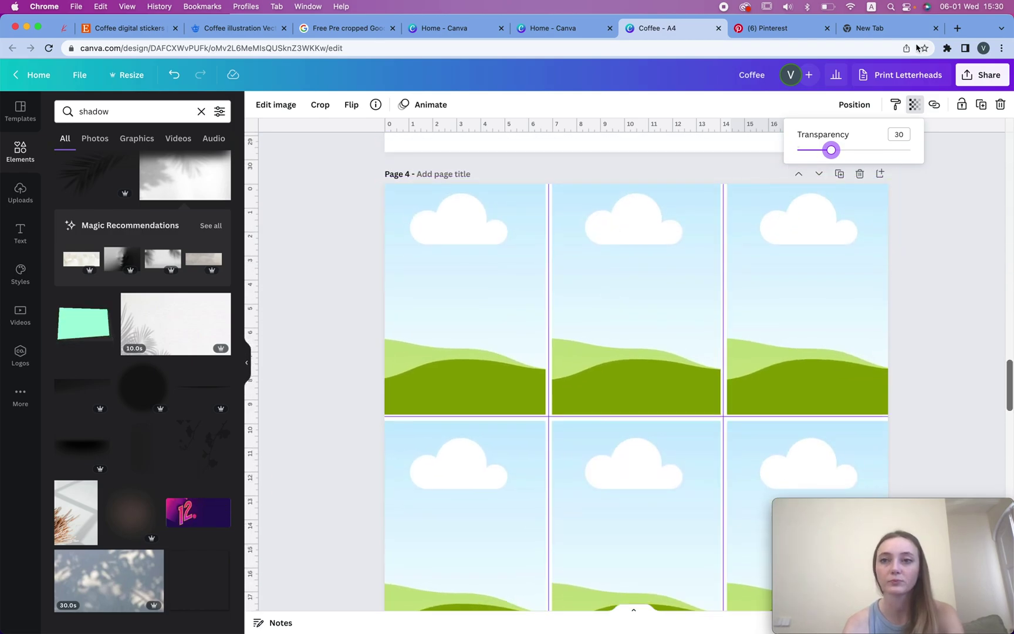
{"action": "left_click", "coordinate": [965, 79]}
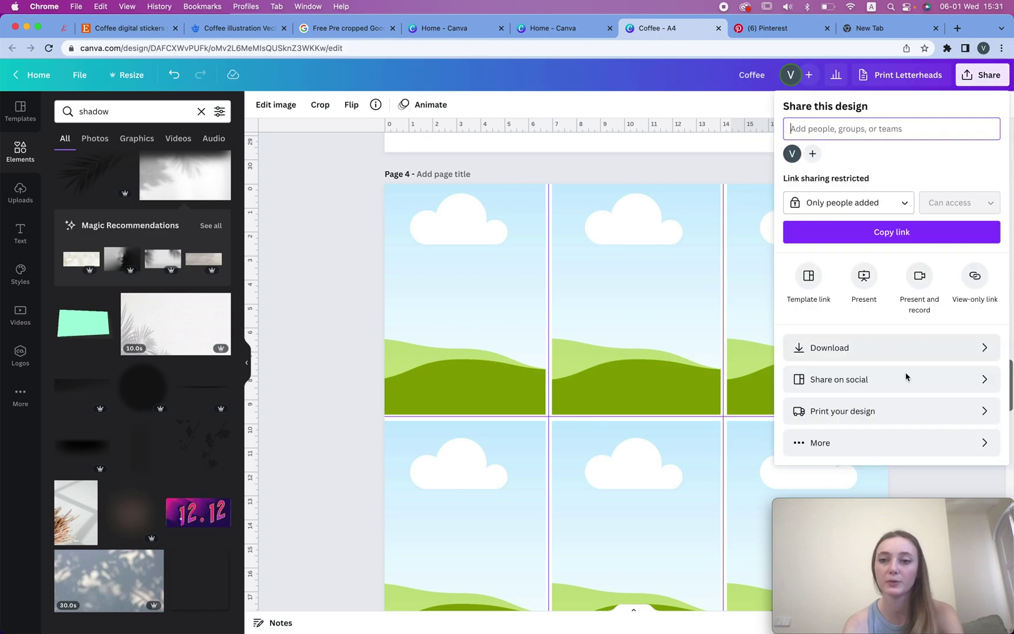
{"action": "left_click", "coordinate": [895, 346]}
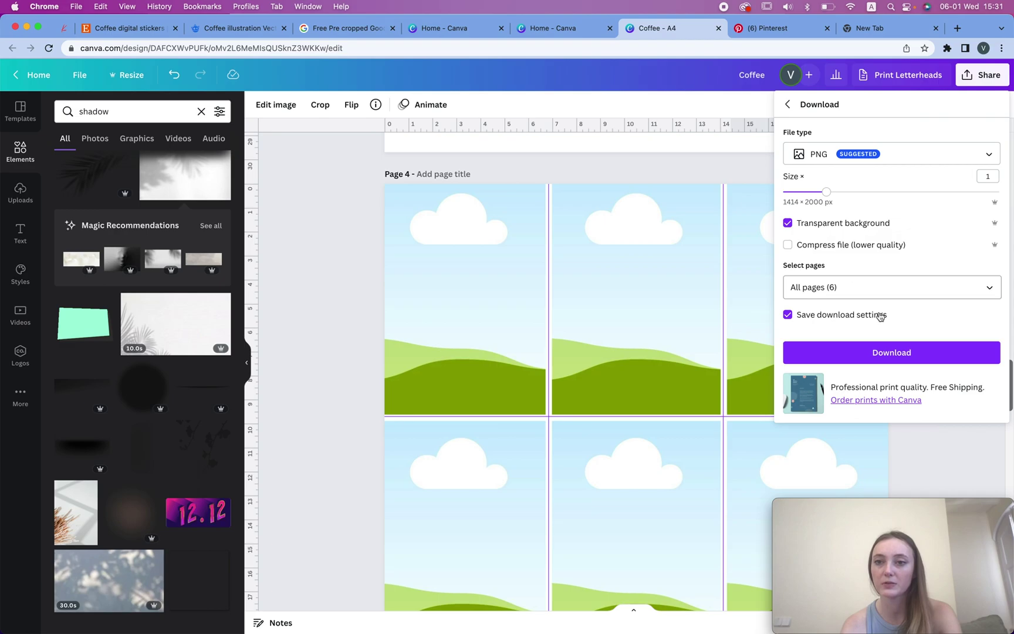
{"action": "left_click", "coordinate": [887, 352]}
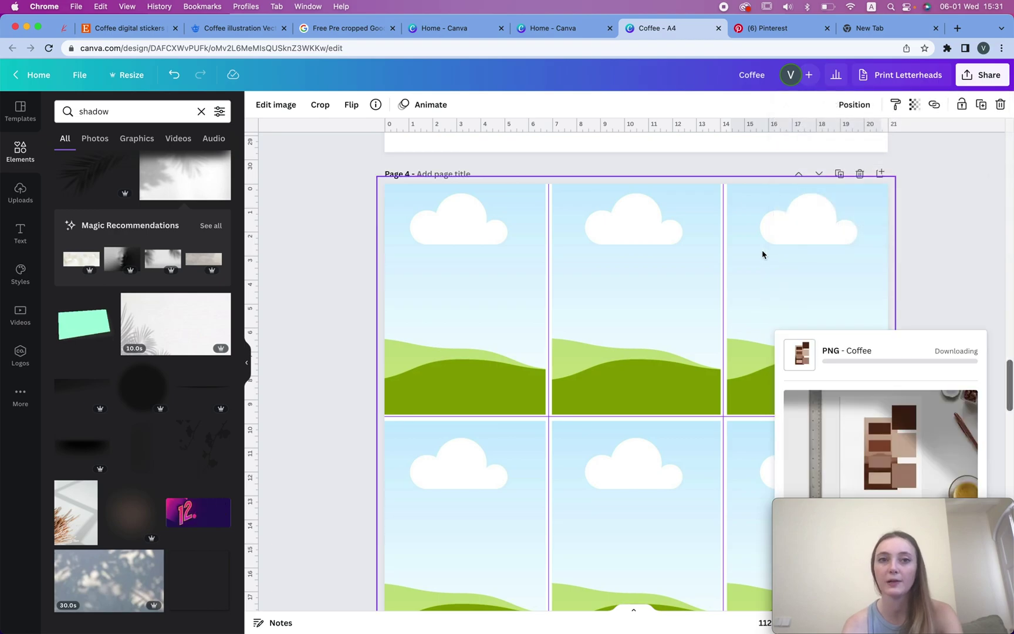
{"action": "left_click", "coordinate": [968, 77]}
{"action": "left_click", "coordinate": [971, 340]}
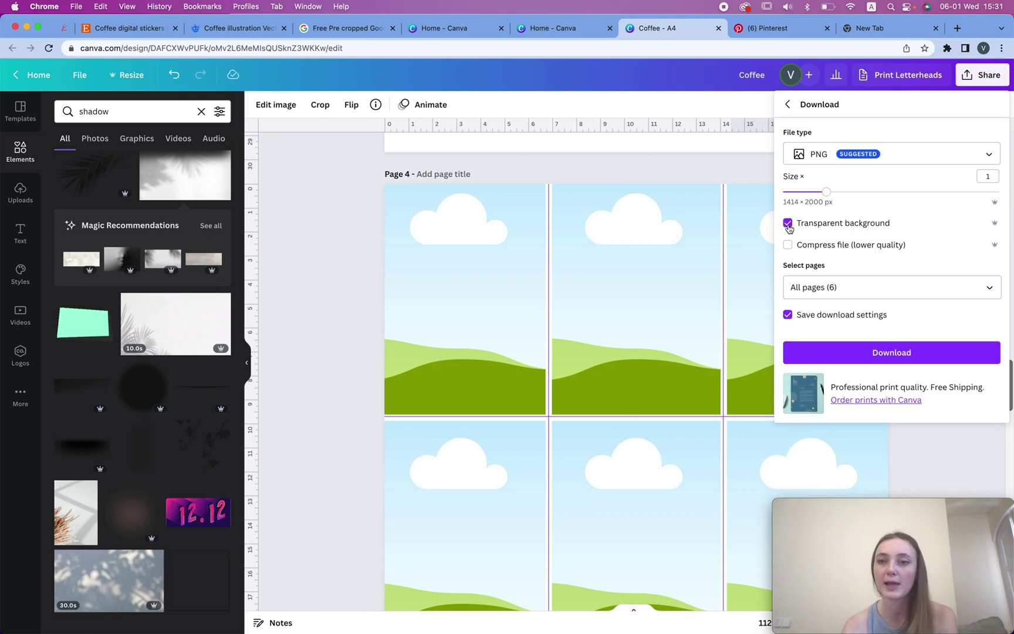
Step: Search Google for "adobe background remover" in the empty browser tab and open Adobe Express's free image background remover page
{"action": "left_click", "coordinate": [870, 30]}
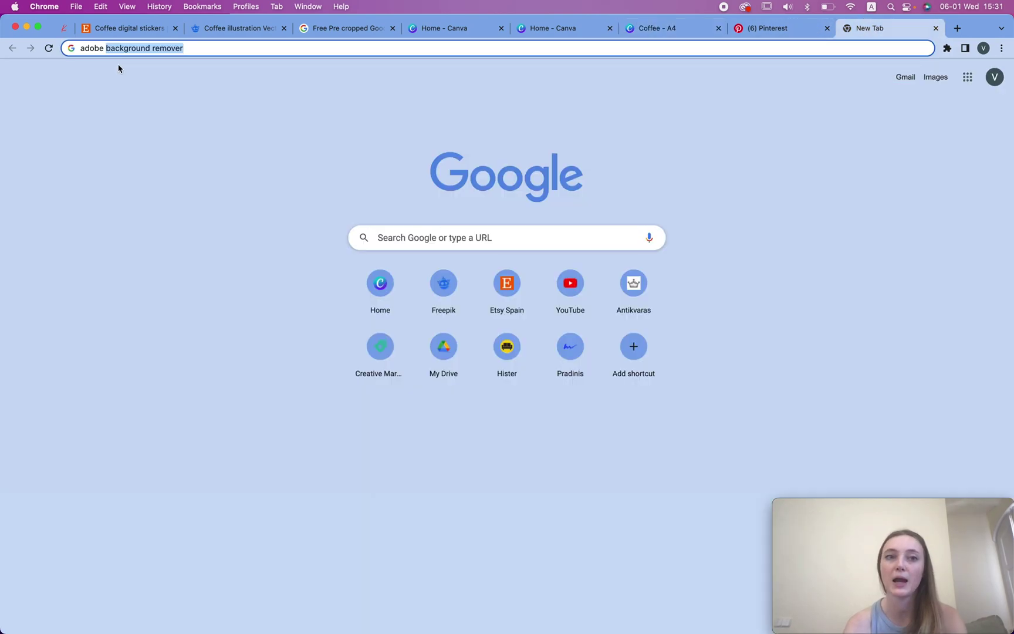
{"action": "key", "text": "Return"}
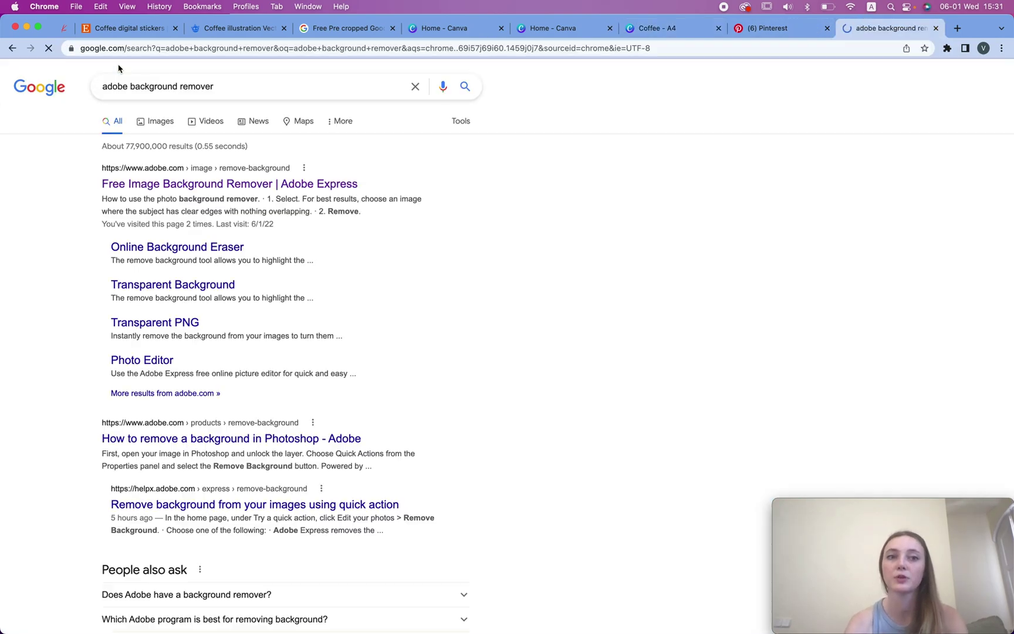
{"action": "left_click", "coordinate": [346, 184]}
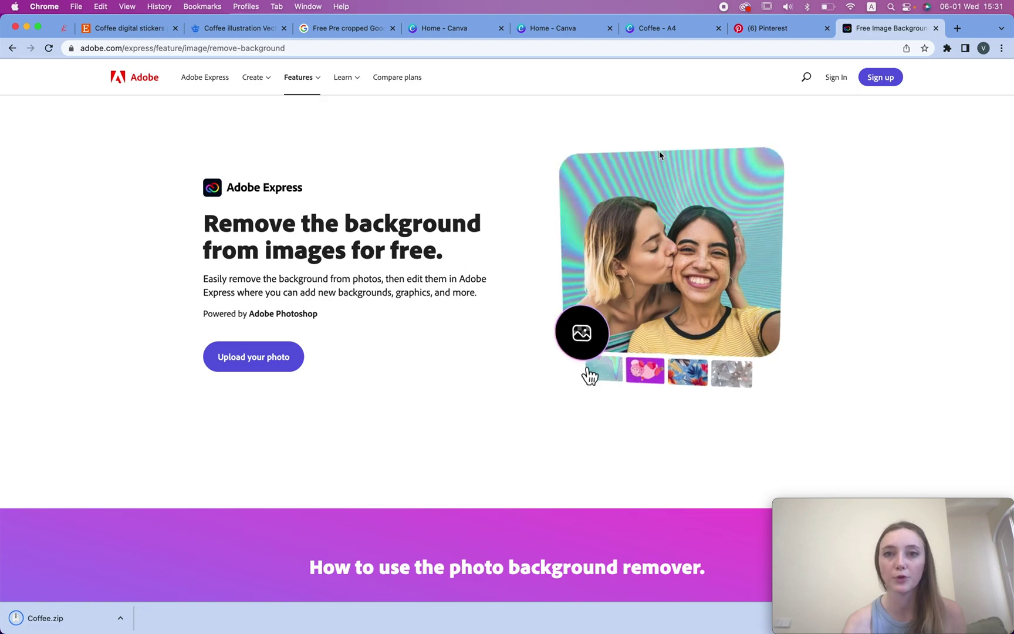
Step: Unpack the downloaded Coffee.zip and preview the images 3.png to 6.png in the extracted Coffee folder
{"action": "left_click", "coordinate": [46, 617]}
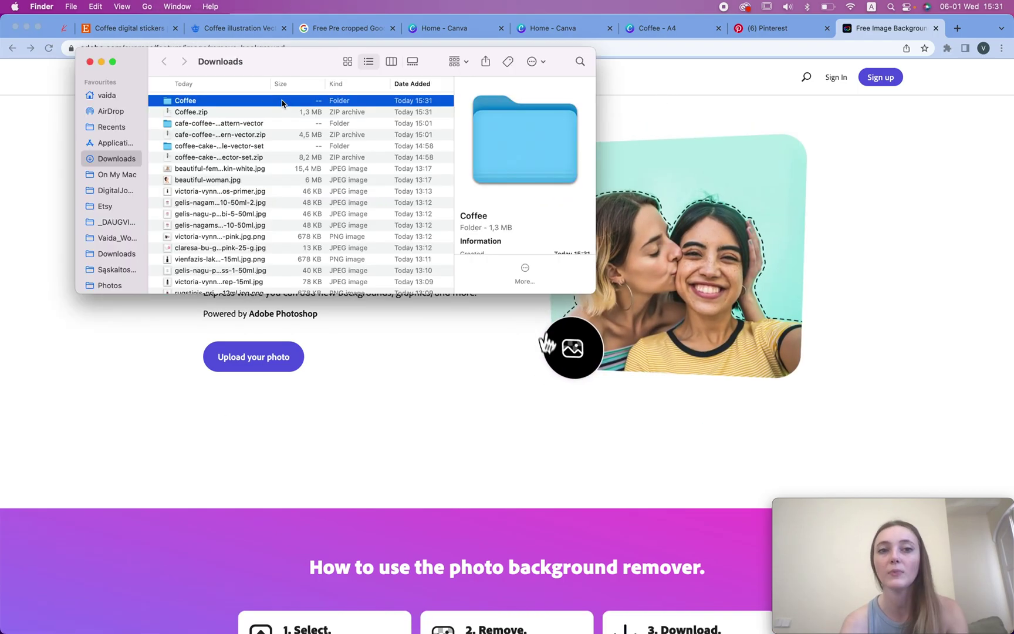
{"action": "double_click", "coordinate": [188, 101]}
{"action": "left_click", "coordinate": [196, 123]}
{"action": "left_click", "coordinate": [196, 135]}
{"action": "left_click", "coordinate": [197, 146]}
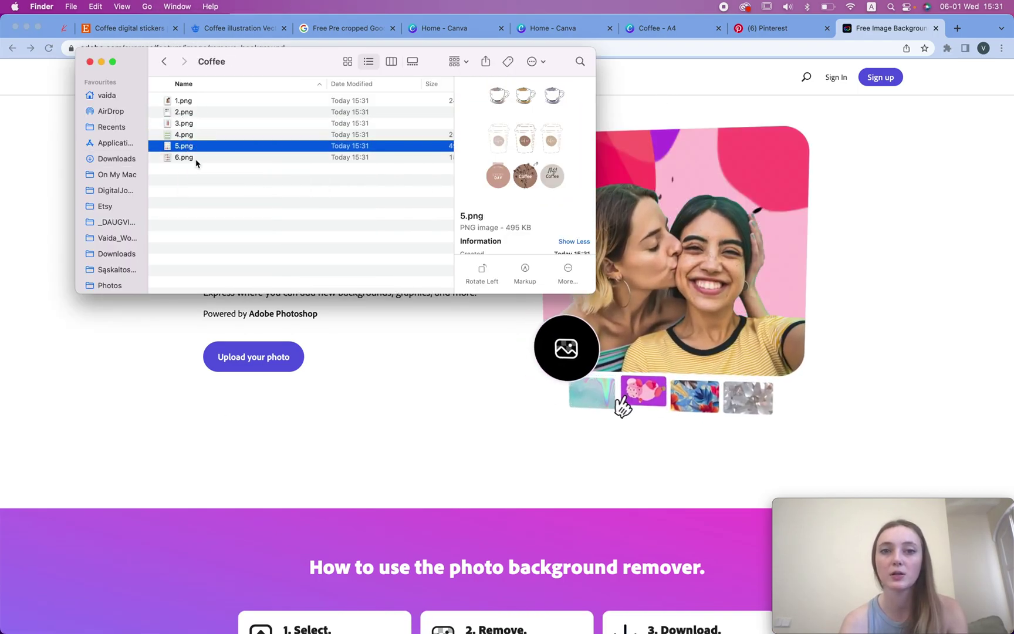
{"action": "left_click", "coordinate": [196, 157]}
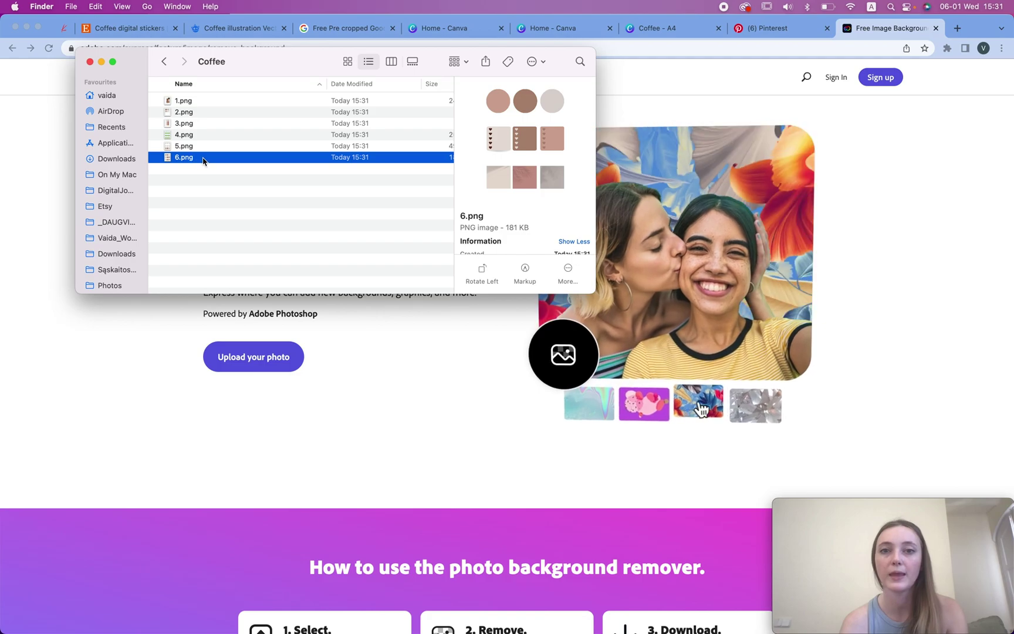
Step: Search Google for "image splitter instagram" in a new browser tab and open PineTools' online split image tool
{"action": "left_click", "coordinate": [964, 29]}
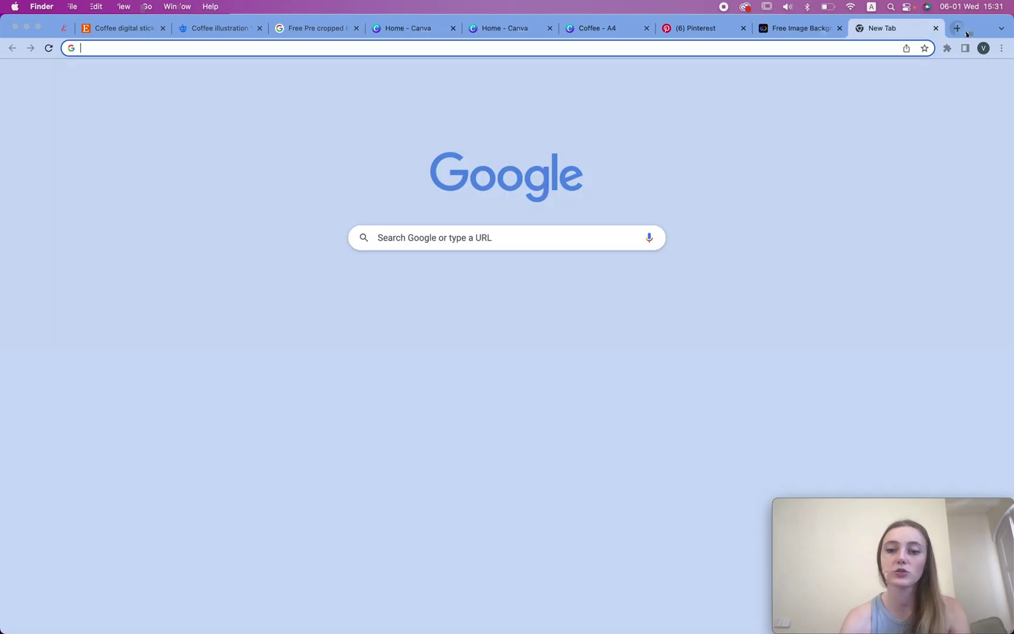
{"action": "type", "text": "image spliot"}
{"action": "key", "text": "BackSpace"}
{"action": "key", "text": "BackSpace"}
{"action": "type", "text": "tt"}
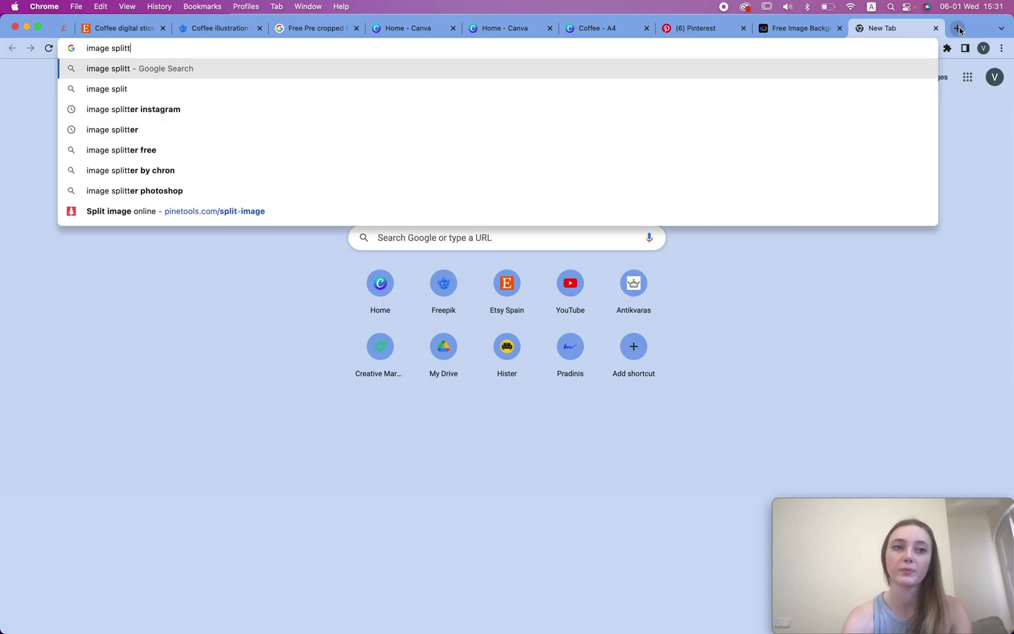
{"action": "type", "text": "er"}
{"action": "key", "text": "Return"}
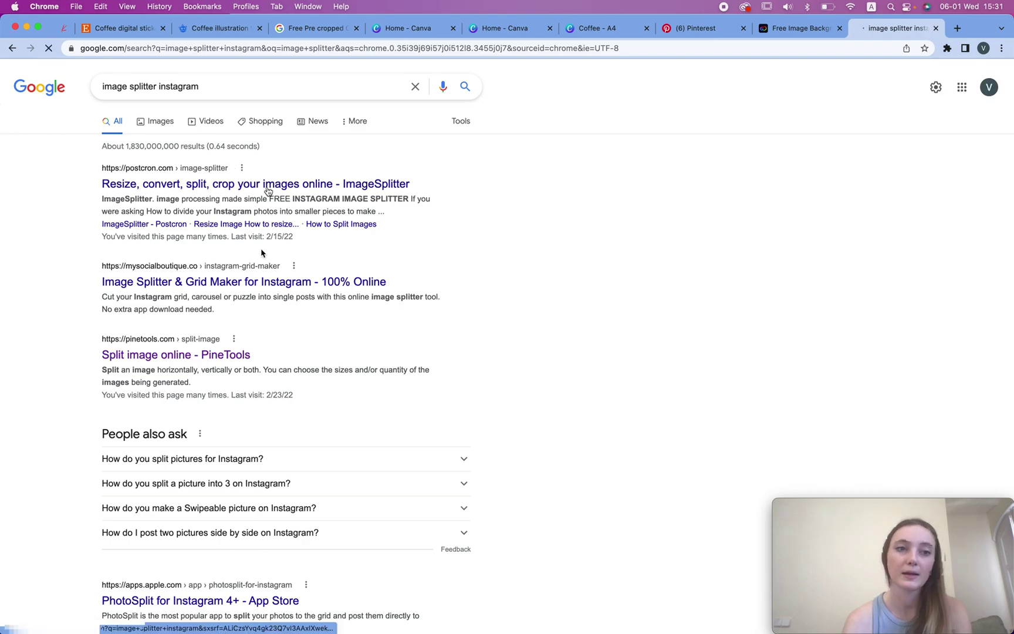
{"action": "left_click", "coordinate": [226, 355]}
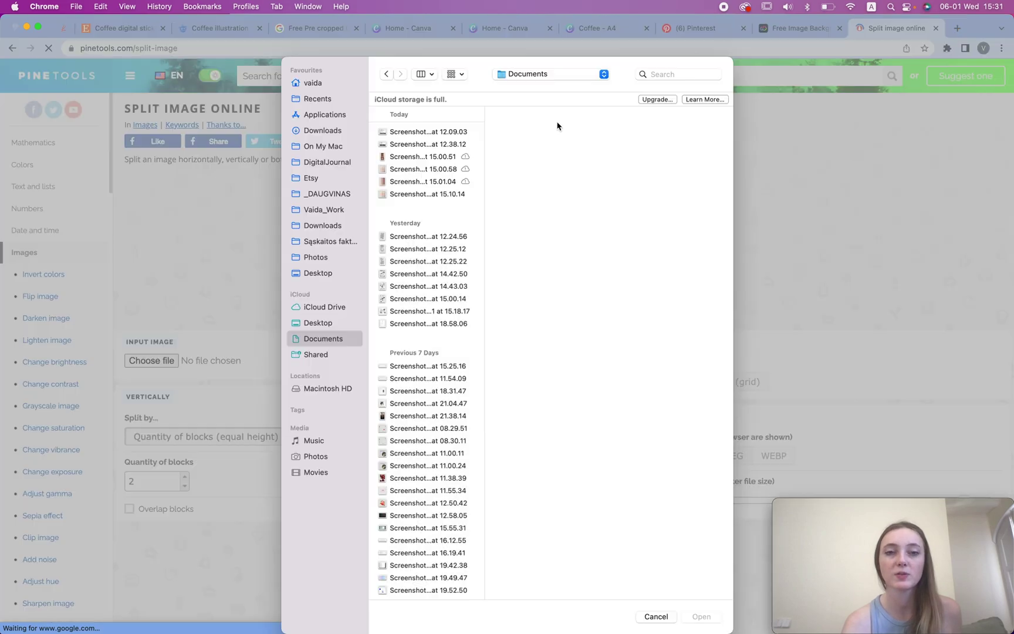
Step: Load 6.png from the Coffee folder in Downloads as the input image to split
{"action": "key", "text": "super+alt+l"}
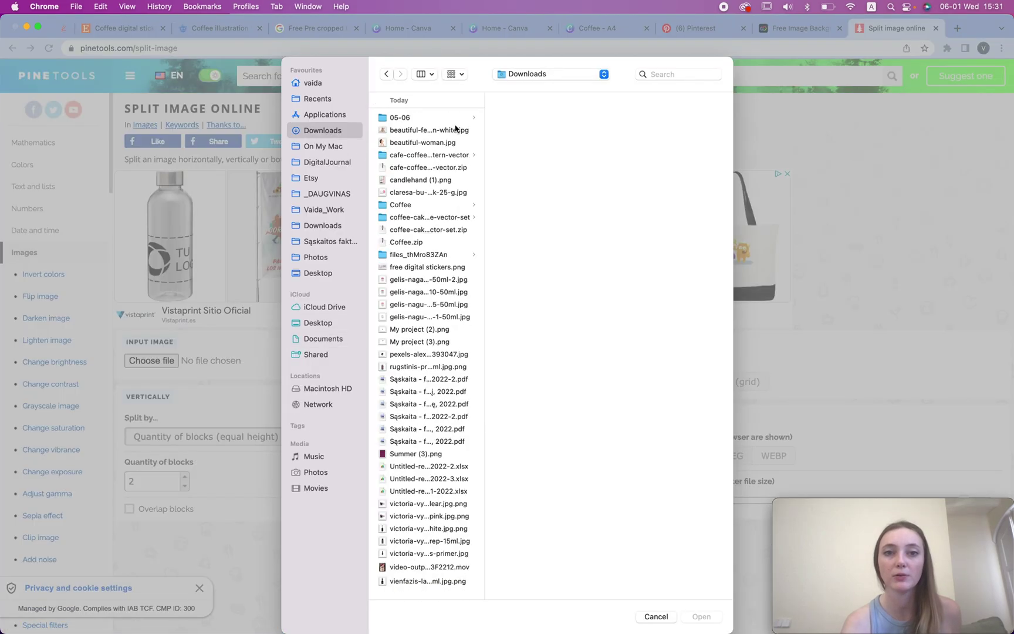
{"action": "left_click", "coordinate": [439, 119]}
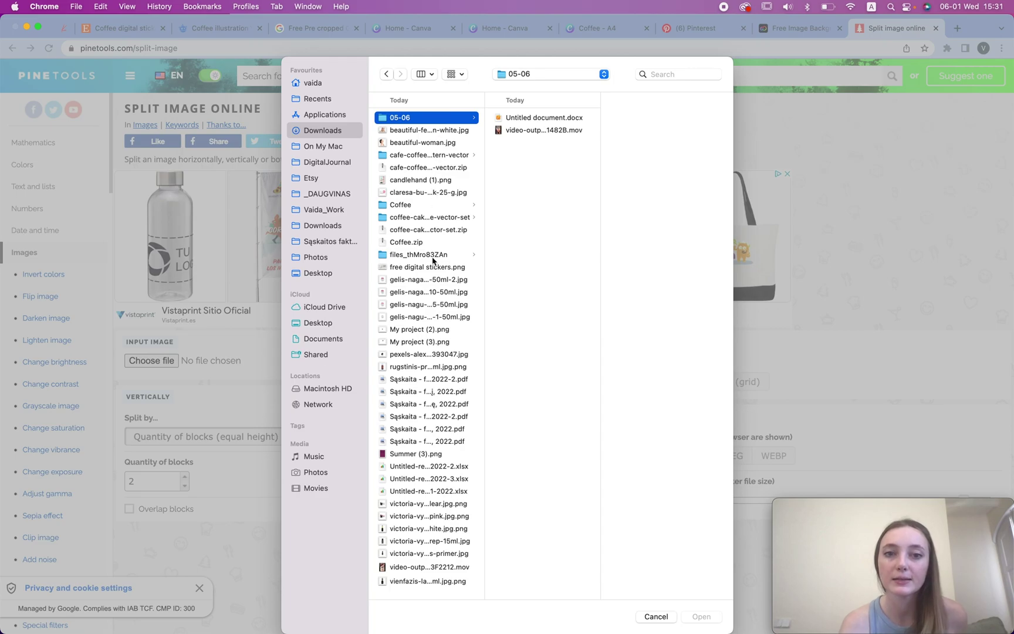
{"action": "left_click", "coordinate": [419, 206]}
{"action": "left_click", "coordinate": [535, 182]}
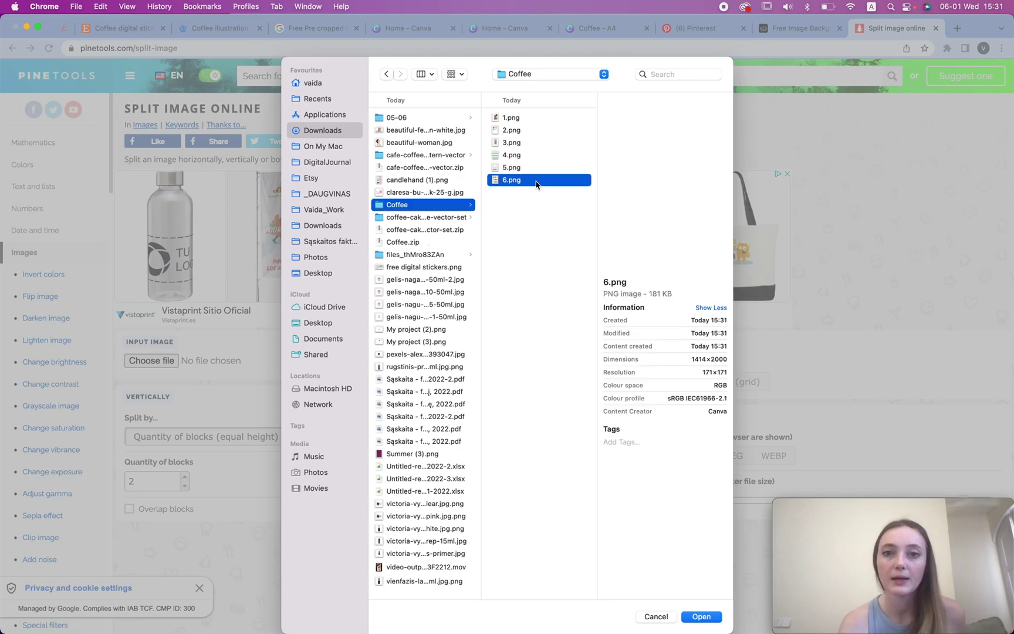
{"action": "key", "text": "Return"}
Step: Set the image to split both ways as a grid, with 3 equal-height blocks vertically and 3 equal-width blocks horizontally
{"action": "scroll", "coordinate": [448, 455], "scroll_direction": "down", "scroll_amount": 3}
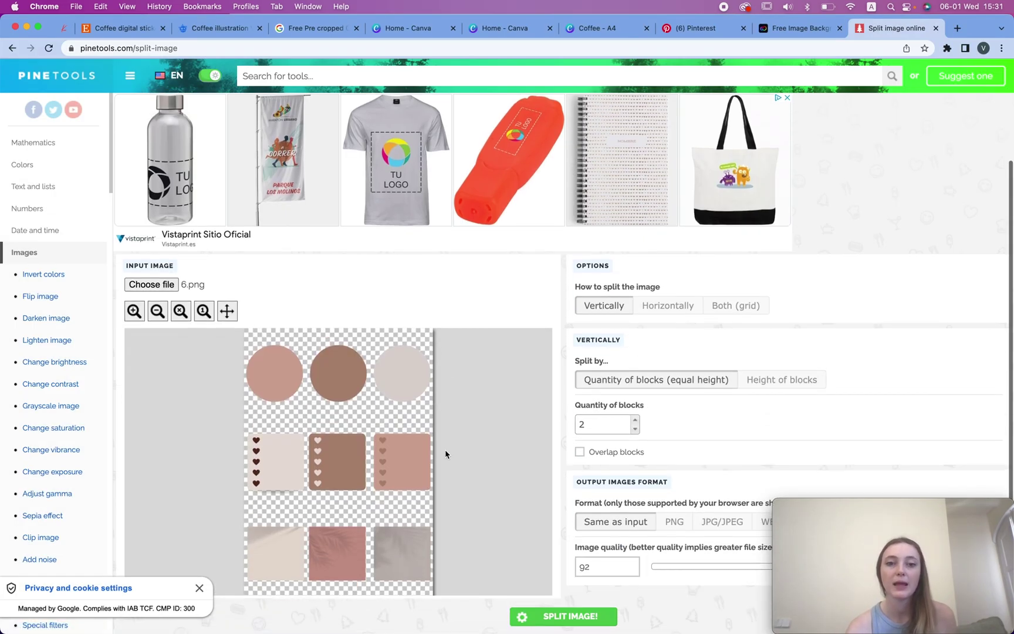
{"action": "left_click", "coordinate": [738, 309]}
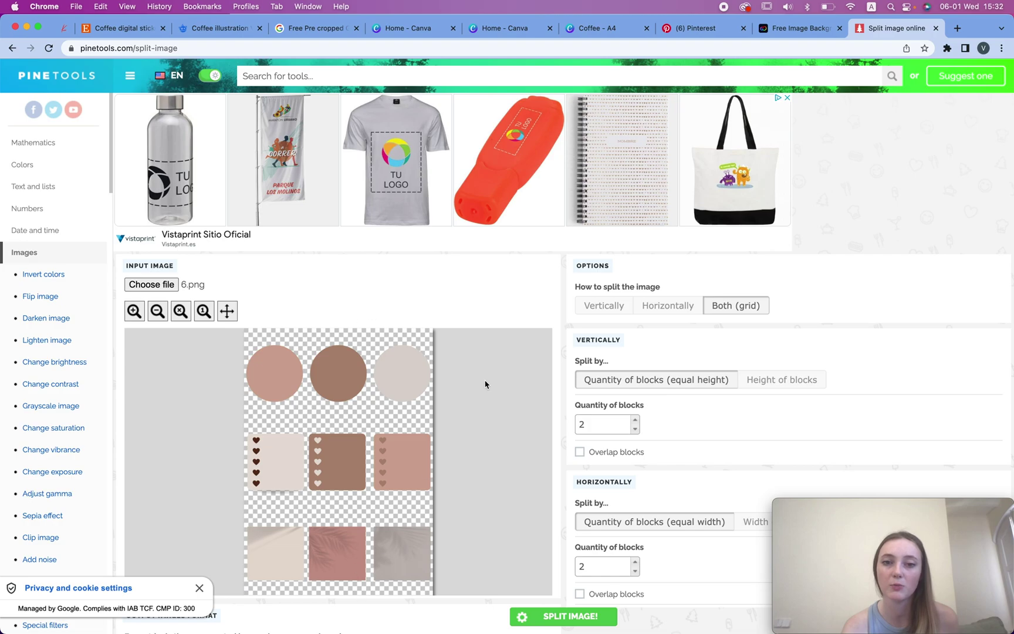
{"action": "scroll", "coordinate": [706, 414], "scroll_direction": "down", "scroll_amount": 3}
{"action": "left_click", "coordinate": [635, 316]}
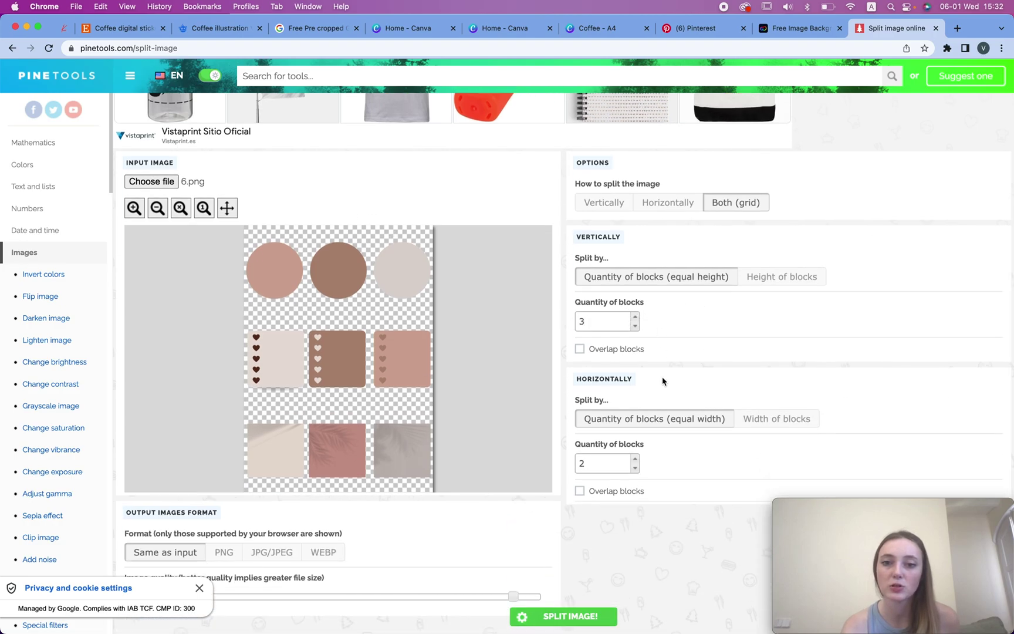
{"action": "left_click", "coordinate": [635, 459]}
Step: Set the output image quality to 100, split the image and download all the pieces as a zip file
{"action": "scroll", "coordinate": [693, 464], "scroll_direction": "down", "scroll_amount": 1}
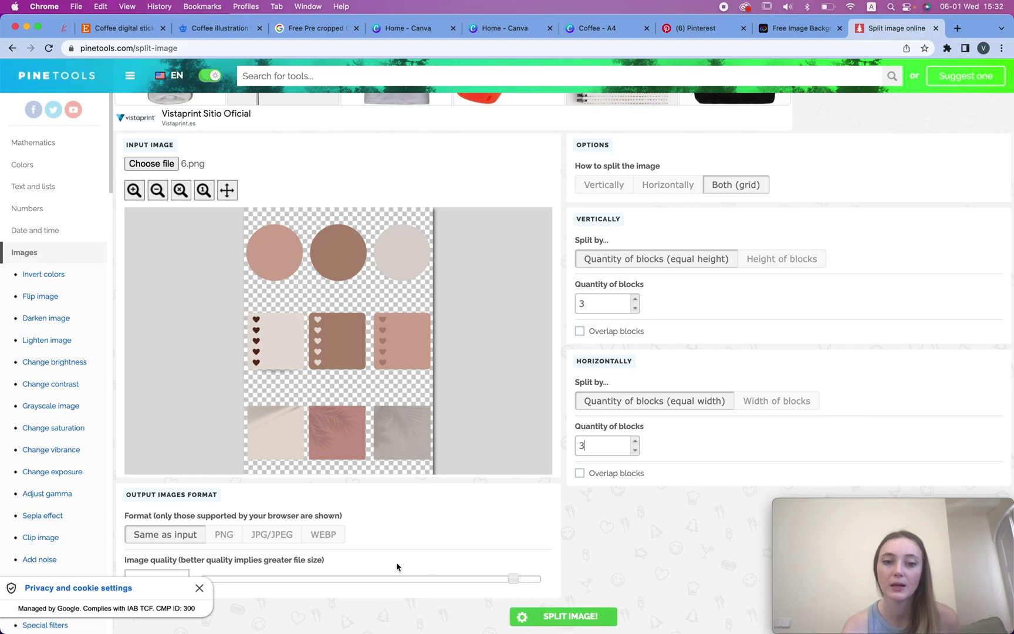
{"action": "left_click_drag", "start_coordinate": [513, 579], "coordinate": [571, 581]}
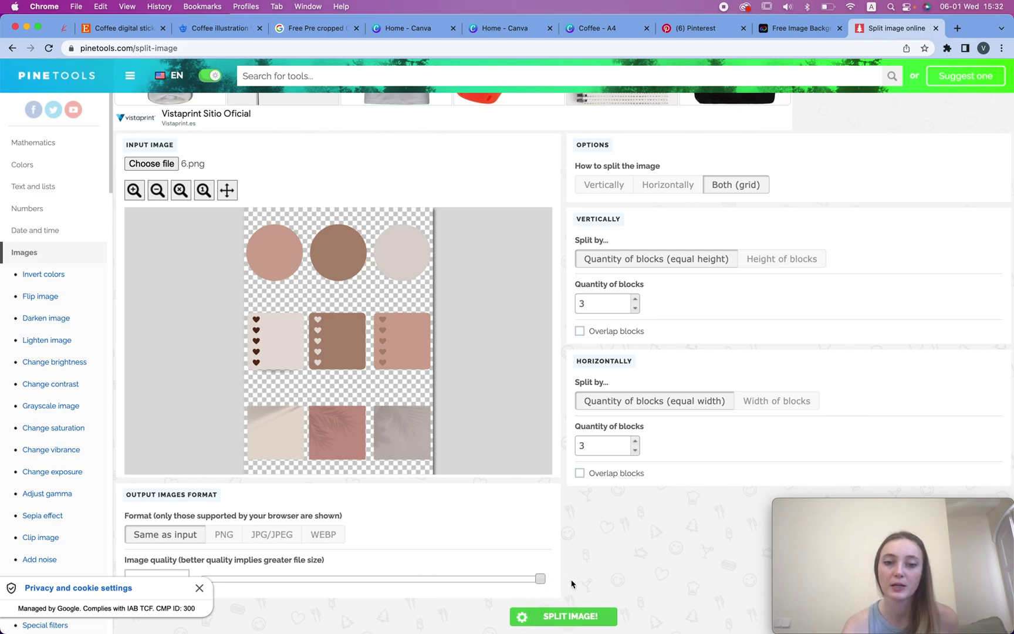
{"action": "left_click", "coordinate": [199, 588]}
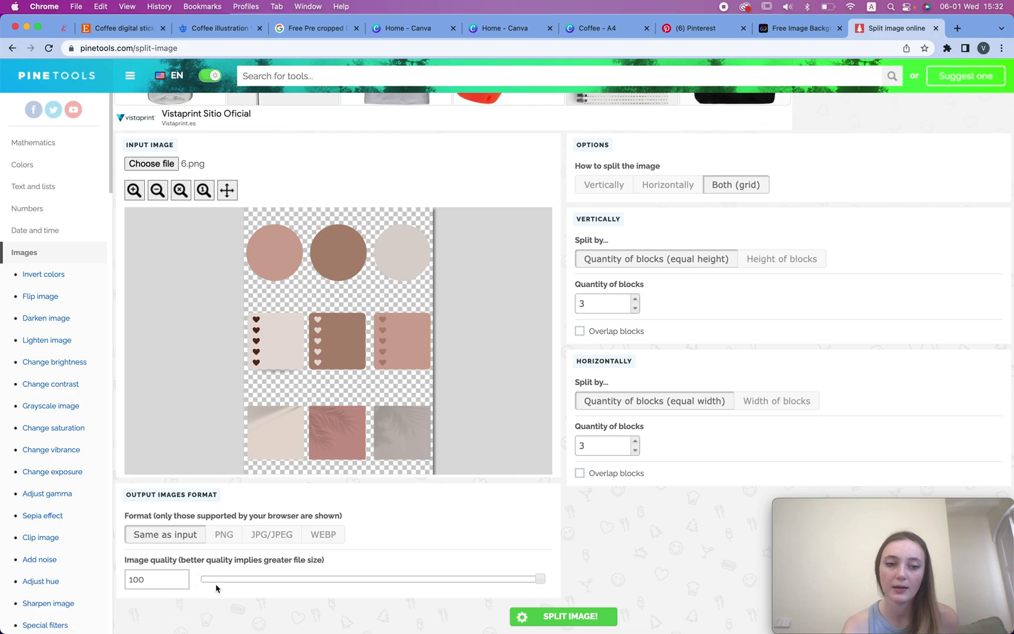
{"action": "left_click", "coordinate": [608, 616]}
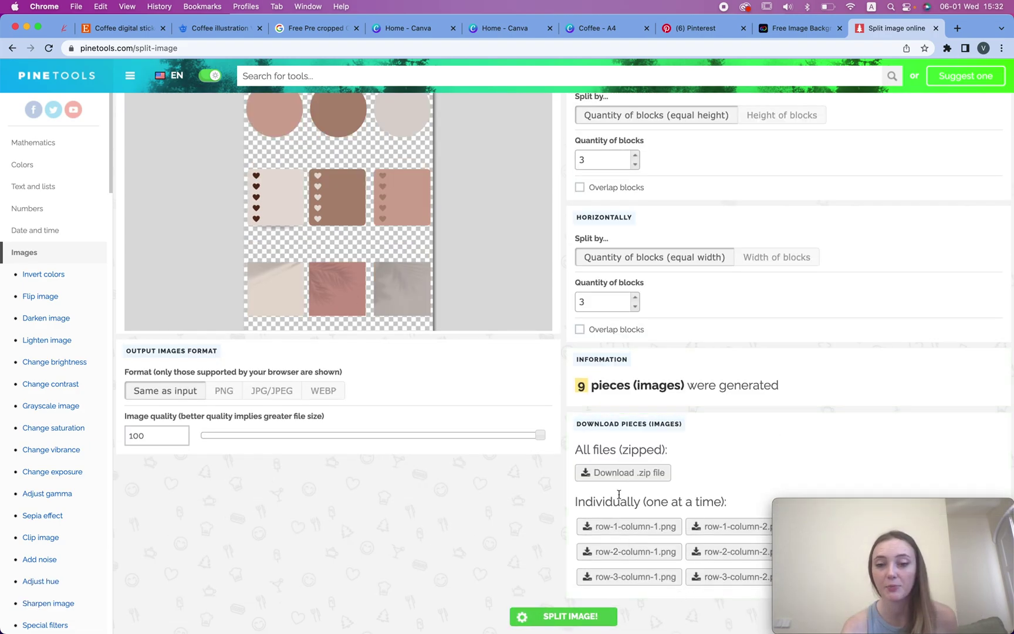
{"action": "left_click", "coordinate": [611, 477]}
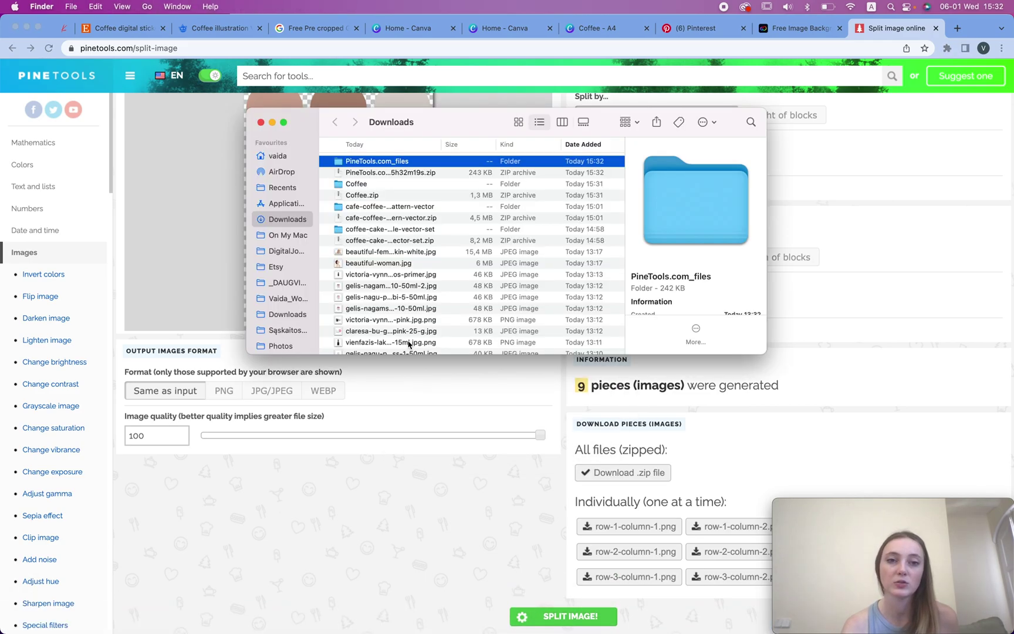
Step: Open the extracted PineTools.com_files folder and preview row-1-column-1.png, row-2-column-1.png and row-3-column-2.png, placing the last preview beside the others
{"action": "double_click", "coordinate": [402, 162]}
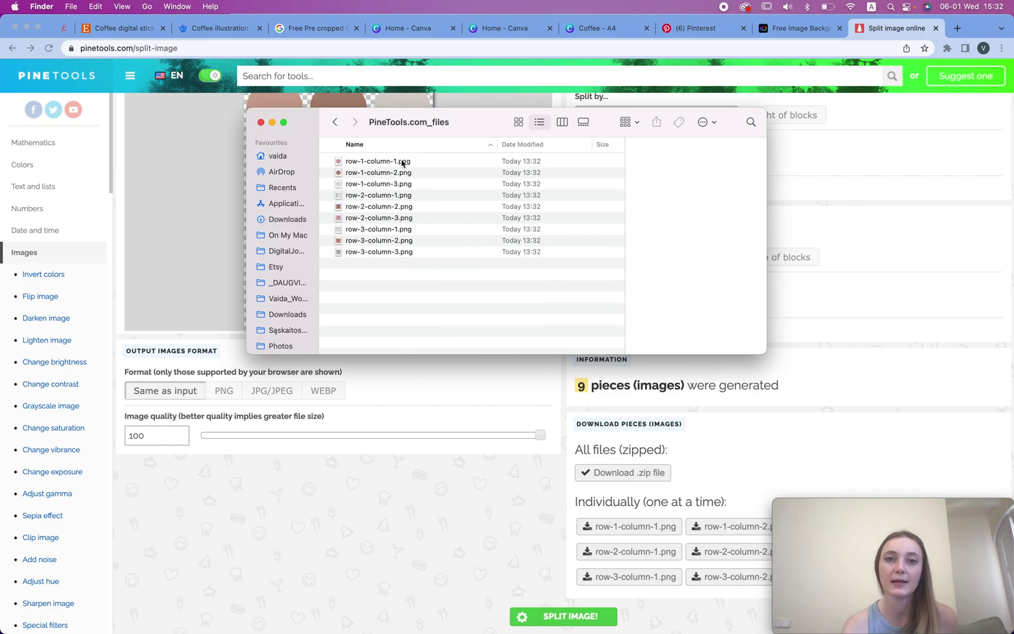
{"action": "double_click", "coordinate": [398, 162]}
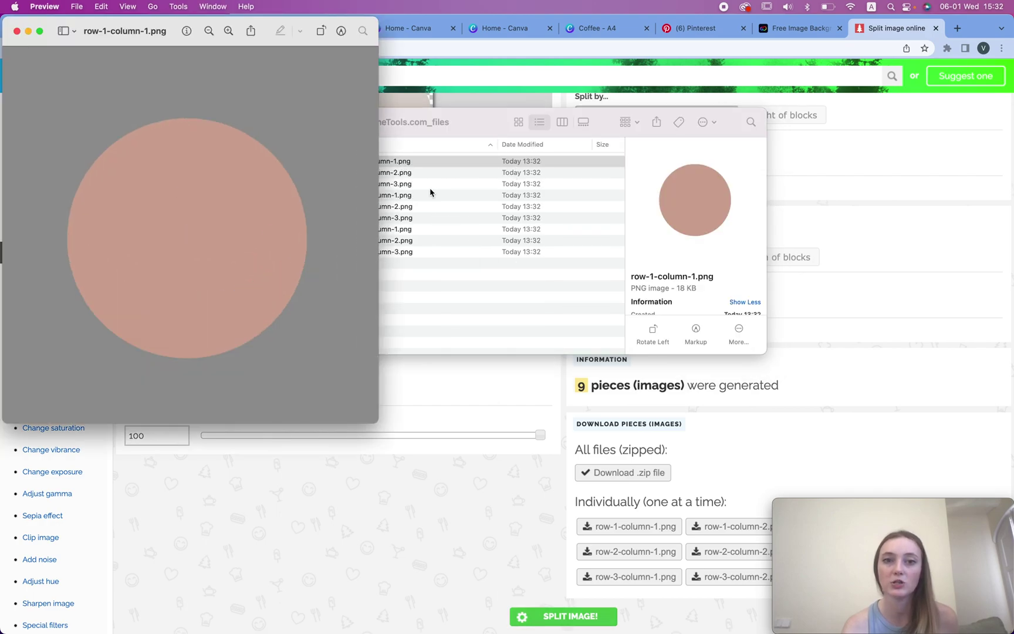
{"action": "left_click", "coordinate": [429, 193]}
{"action": "double_click", "coordinate": [388, 196]}
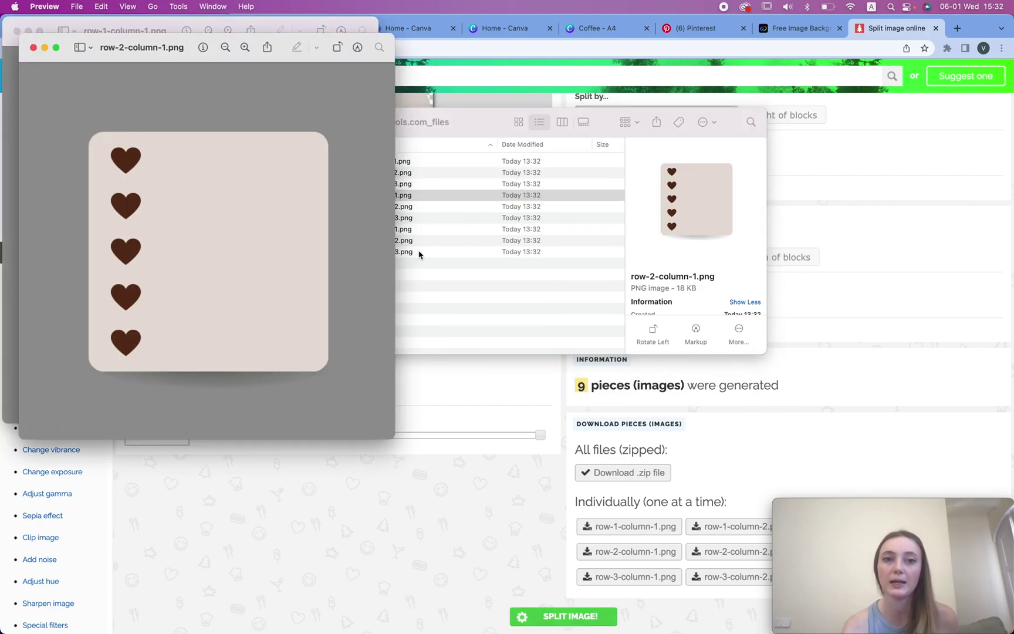
{"action": "left_click", "coordinate": [419, 256]}
{"action": "double_click", "coordinate": [397, 240]}
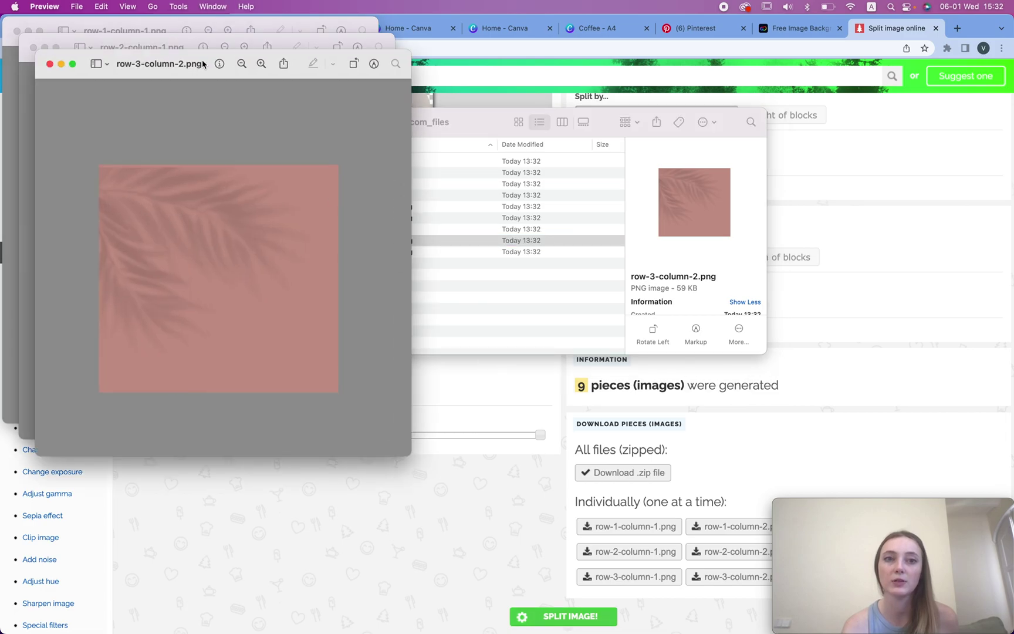
{"action": "left_click_drag", "start_coordinate": [203, 64], "coordinate": [642, 84]}
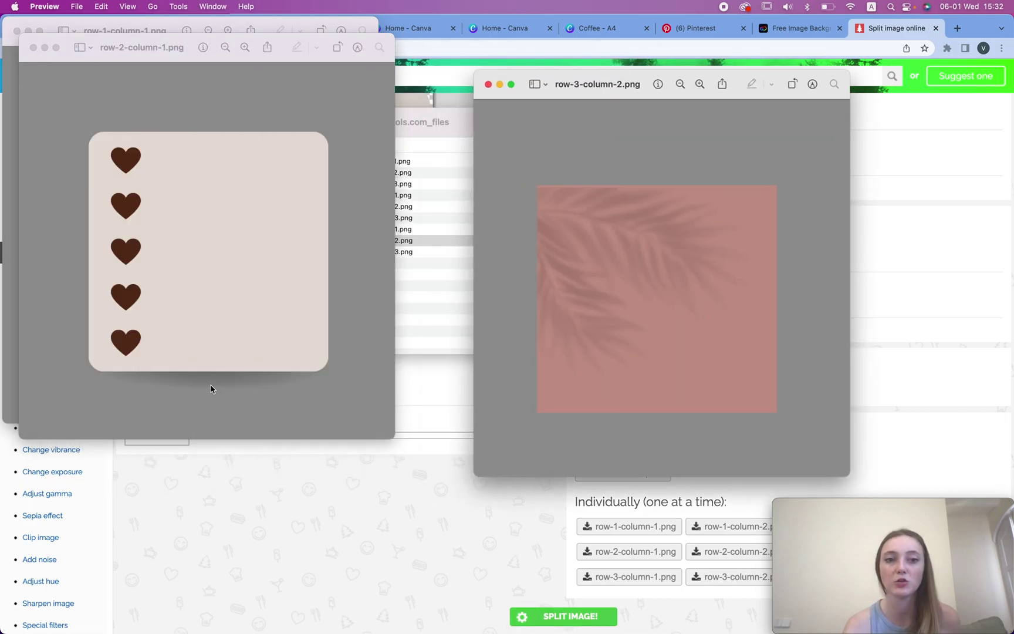